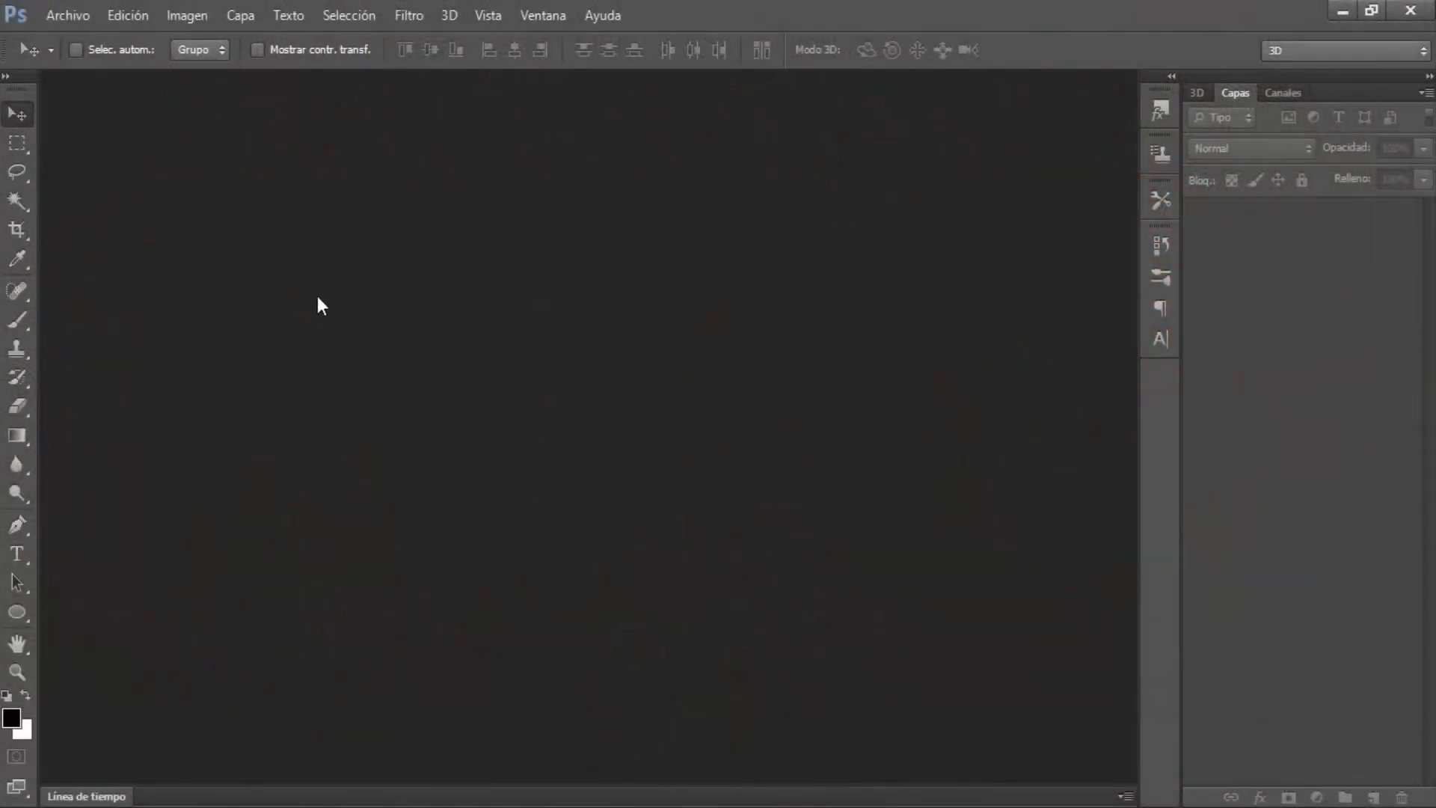
Open the dark damask image 1.jpg, leaving its colours unmanaged at the missing-profile prompt.
click(75, 20)
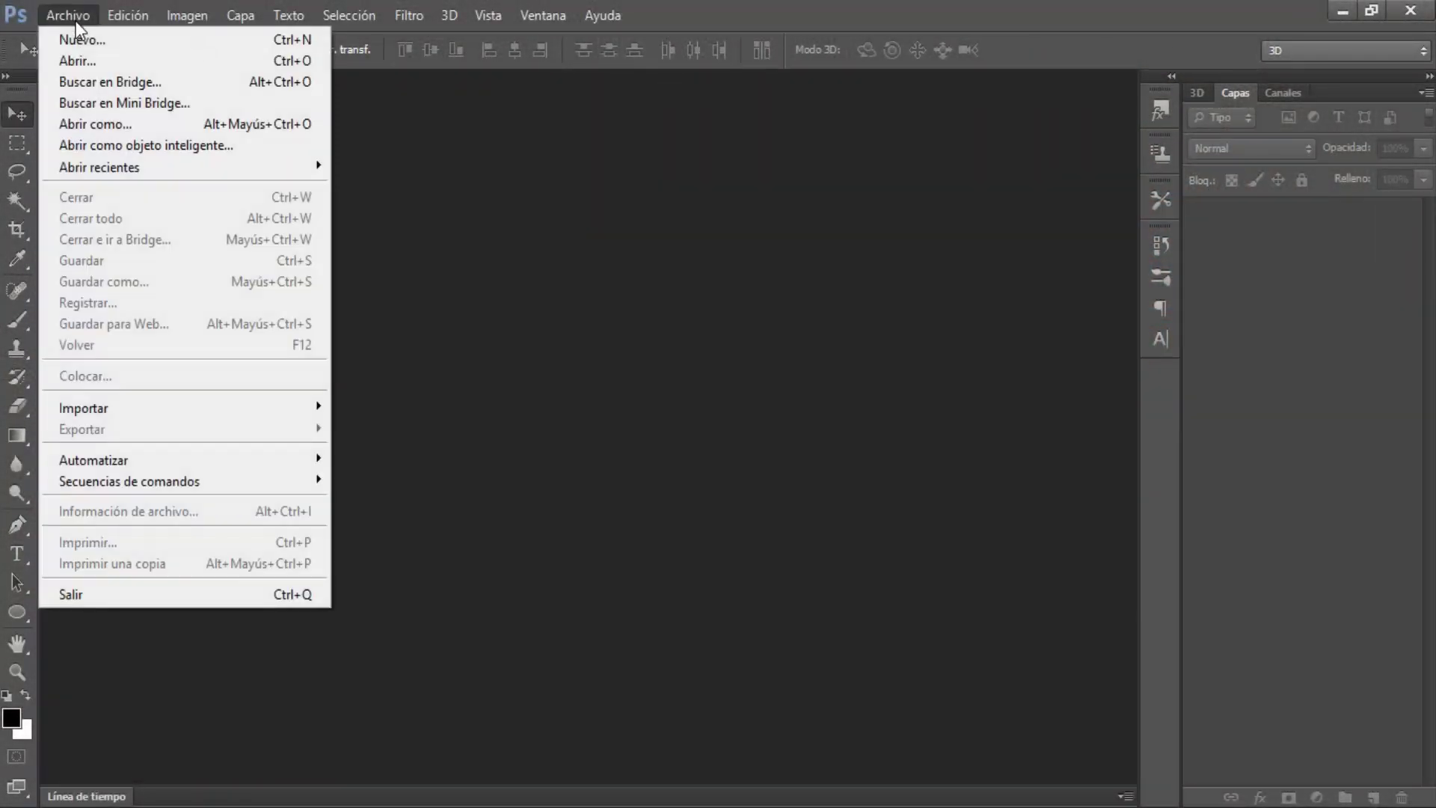
click(79, 59)
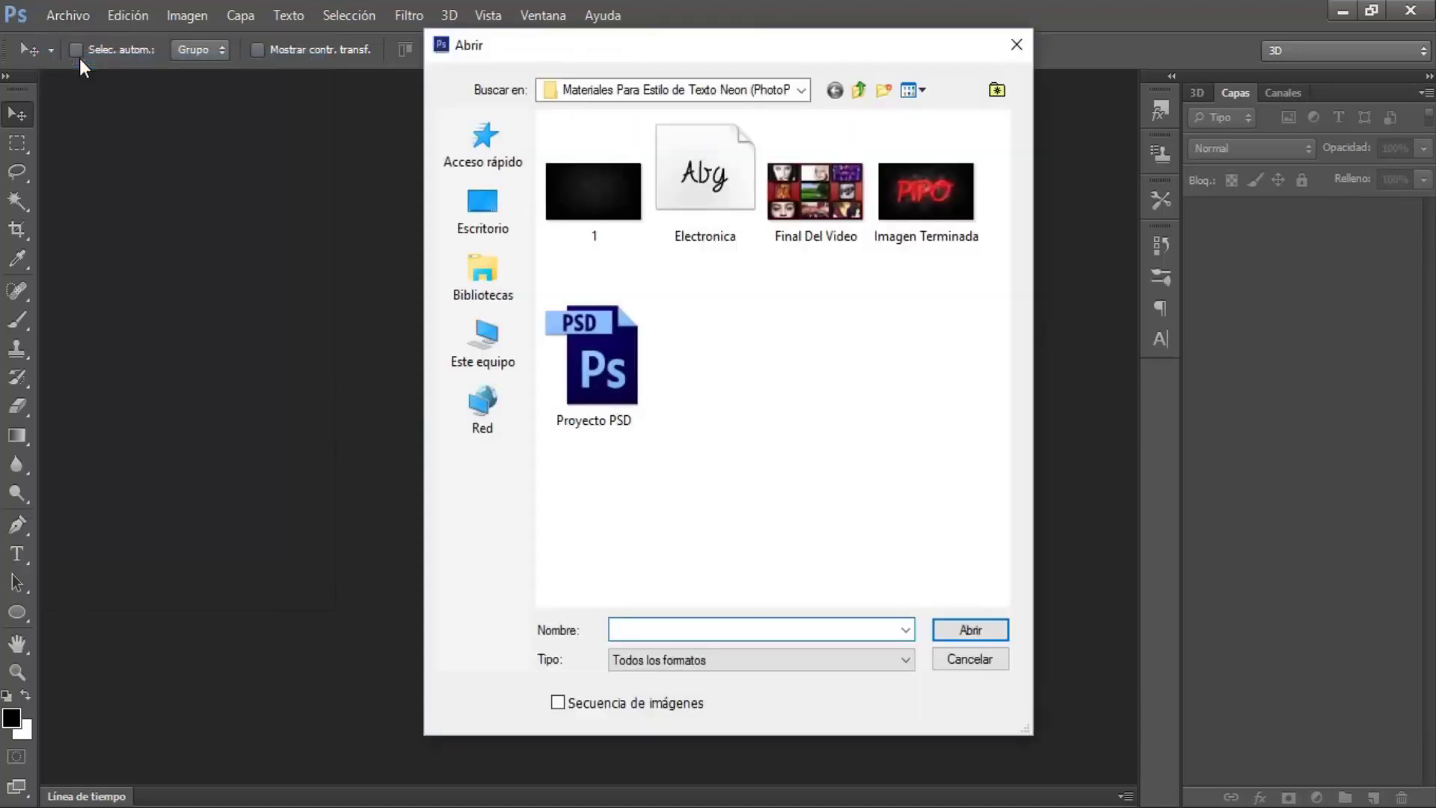
click(563, 200)
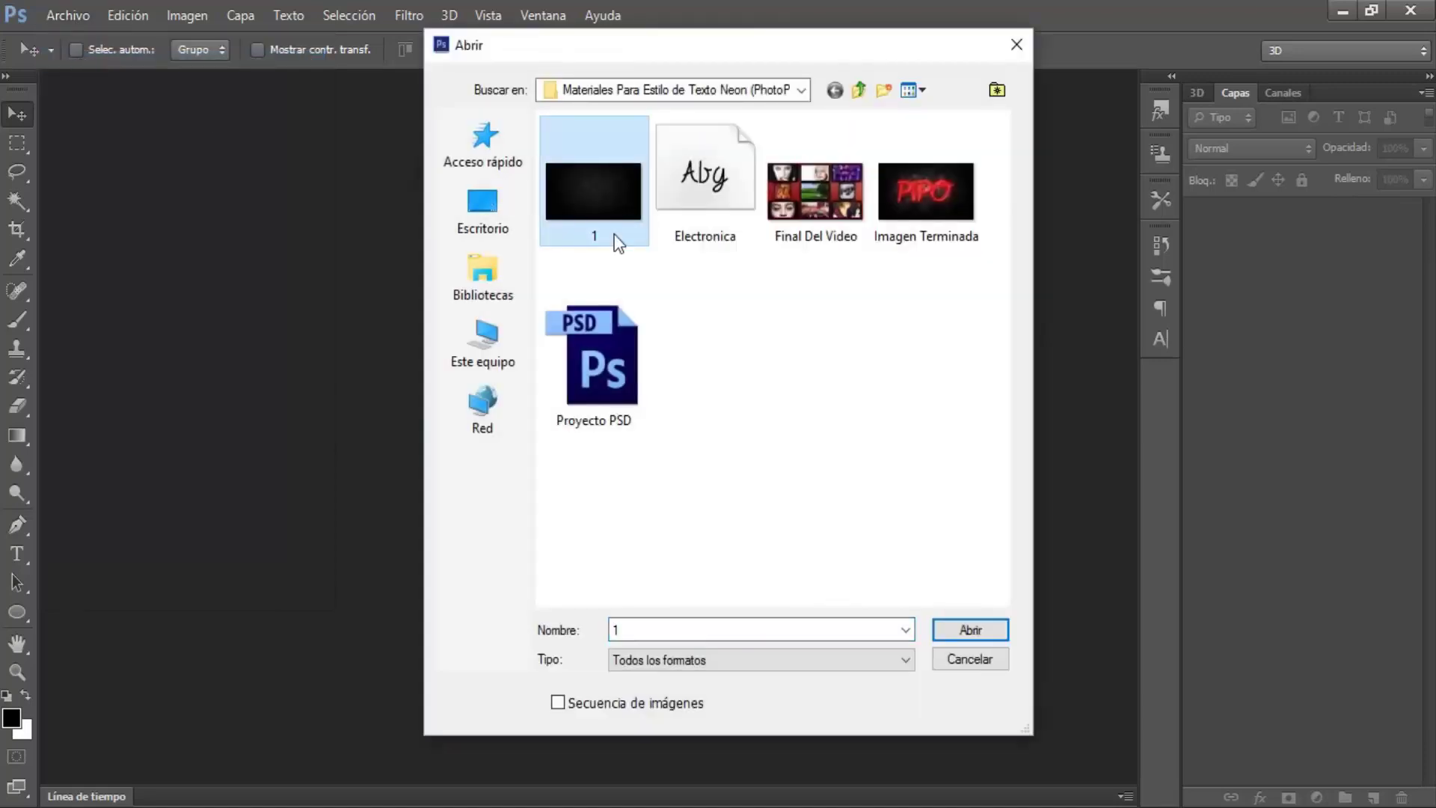
click(956, 628)
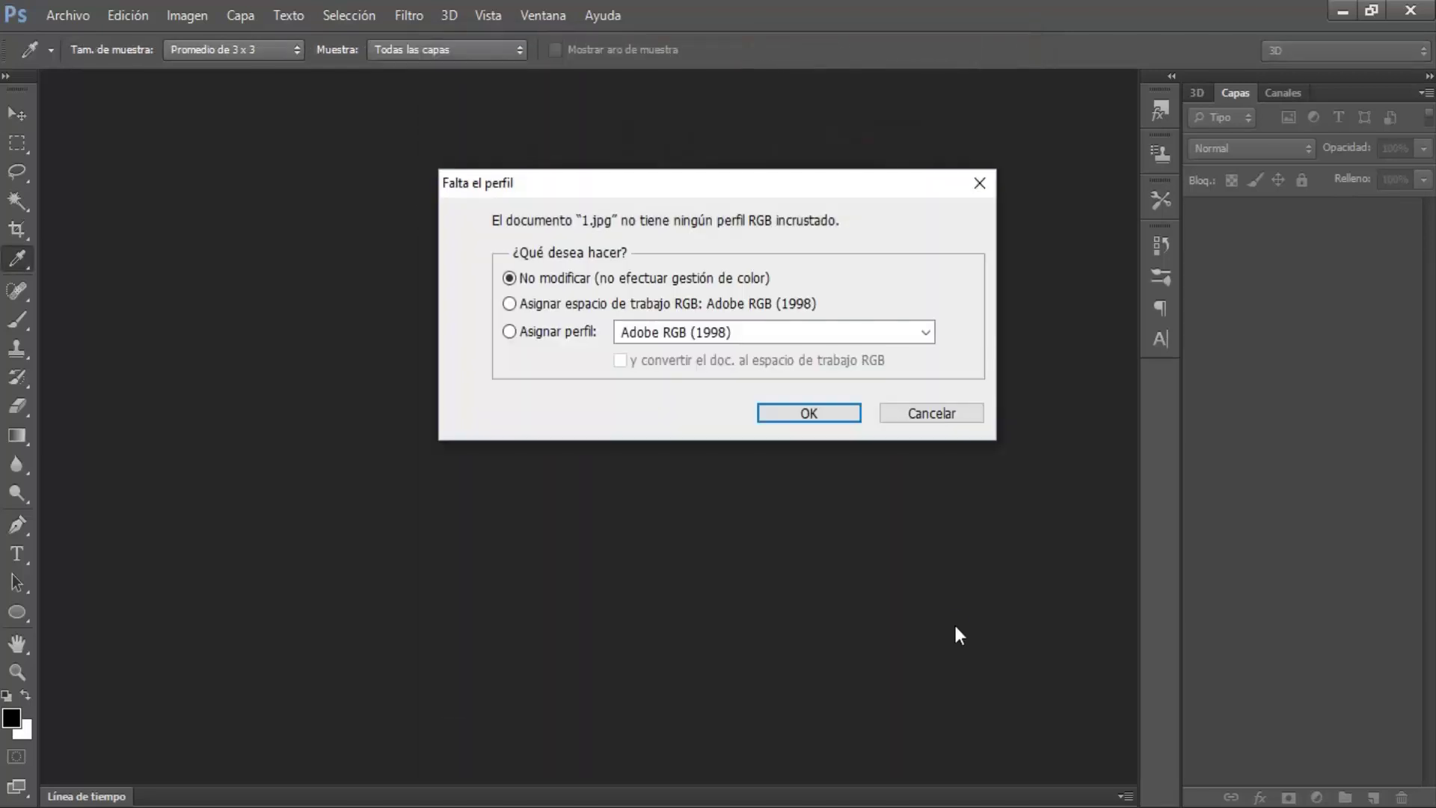
click(799, 415)
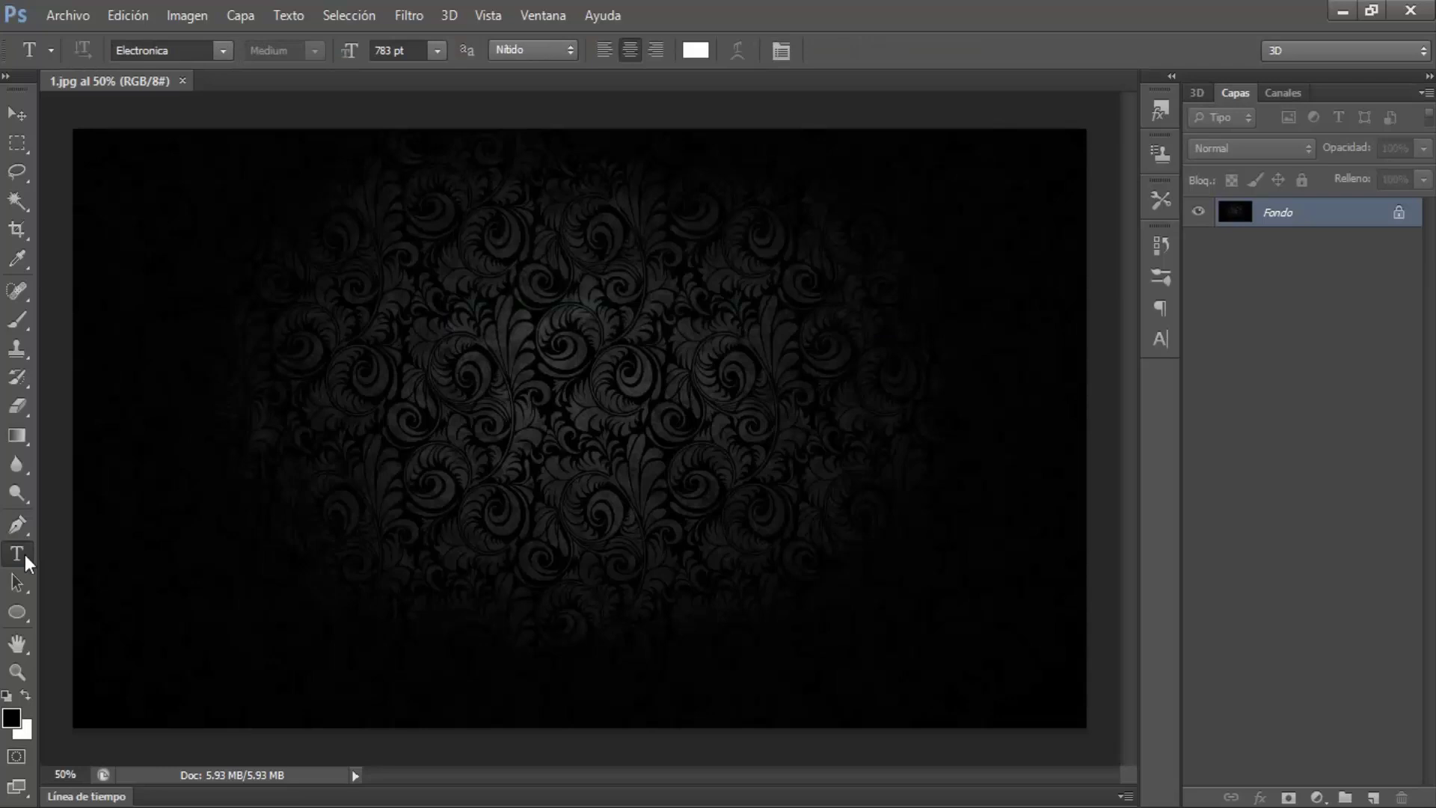
Set type to sharp, white Electronica at 783 pt and start a text layer on the canvas.
click(222, 50)
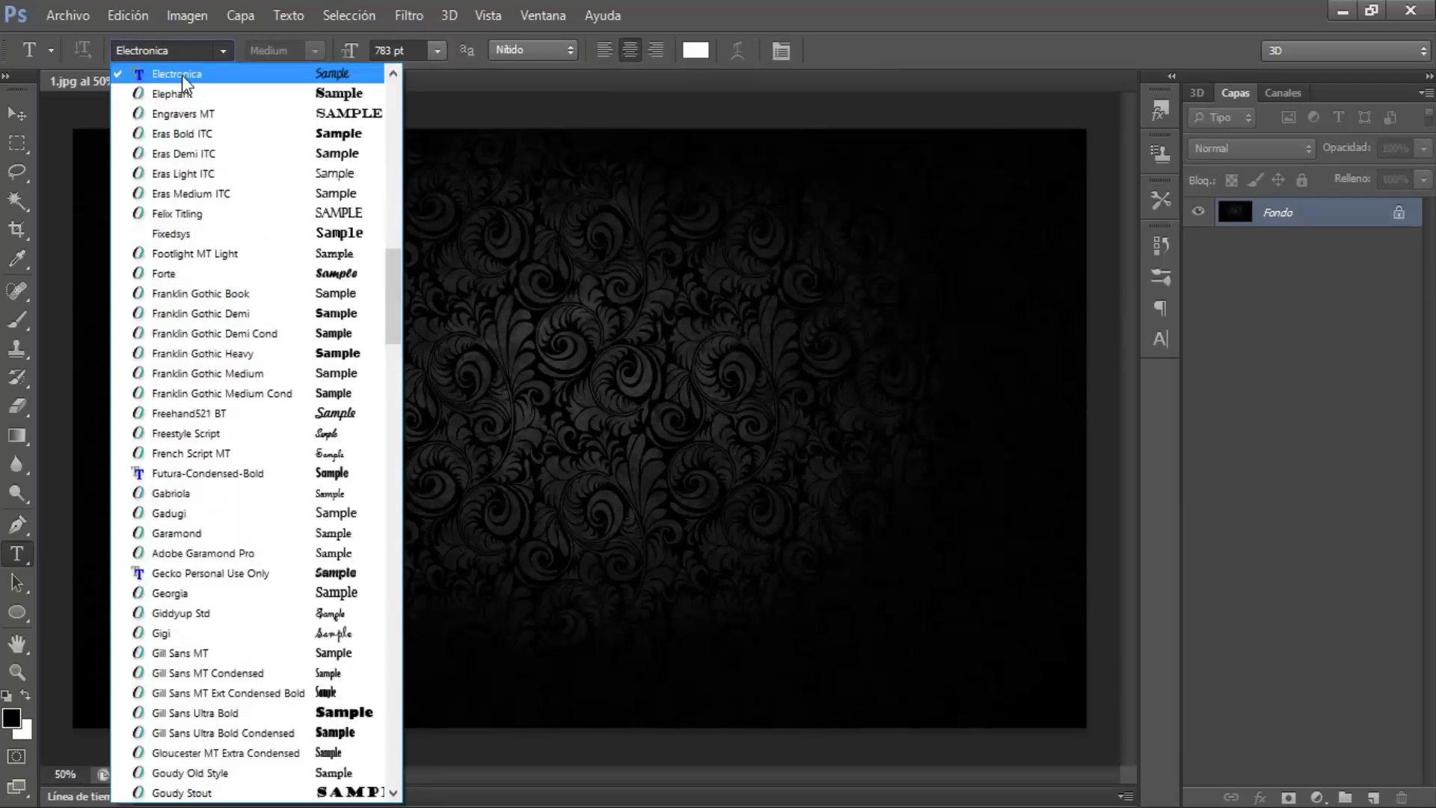
click(230, 55)
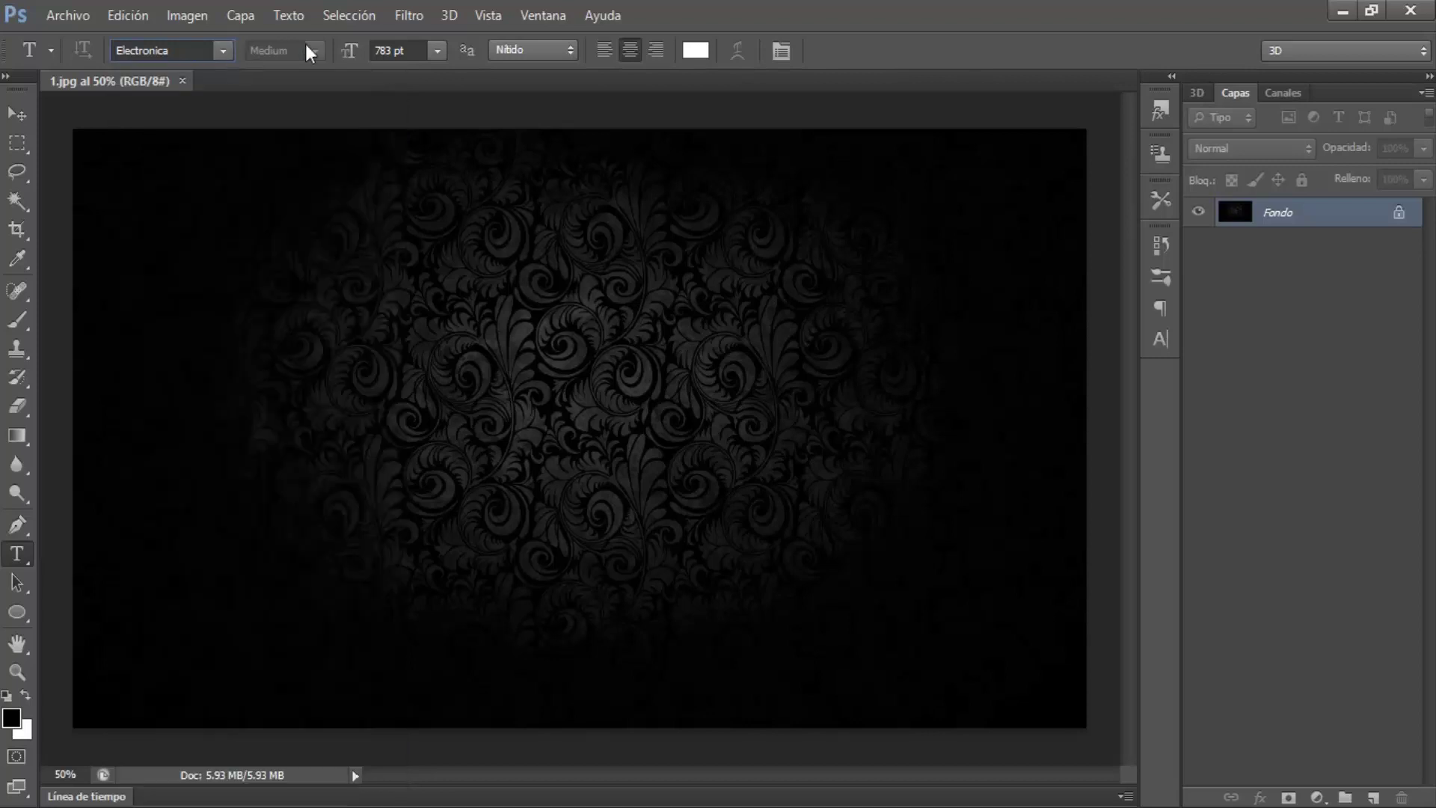
drag(406, 45, 373, 51)
click(502, 51)
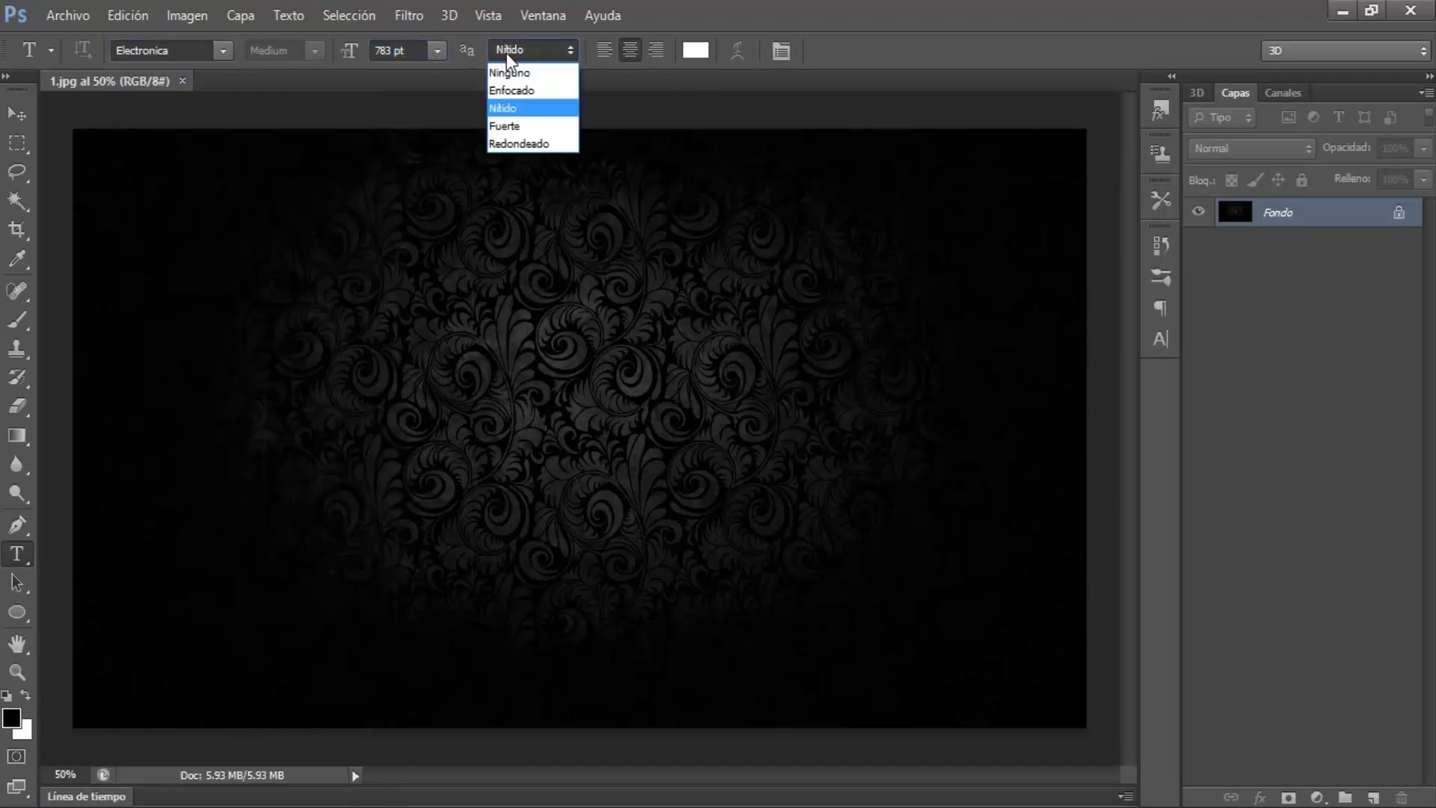
click(501, 106)
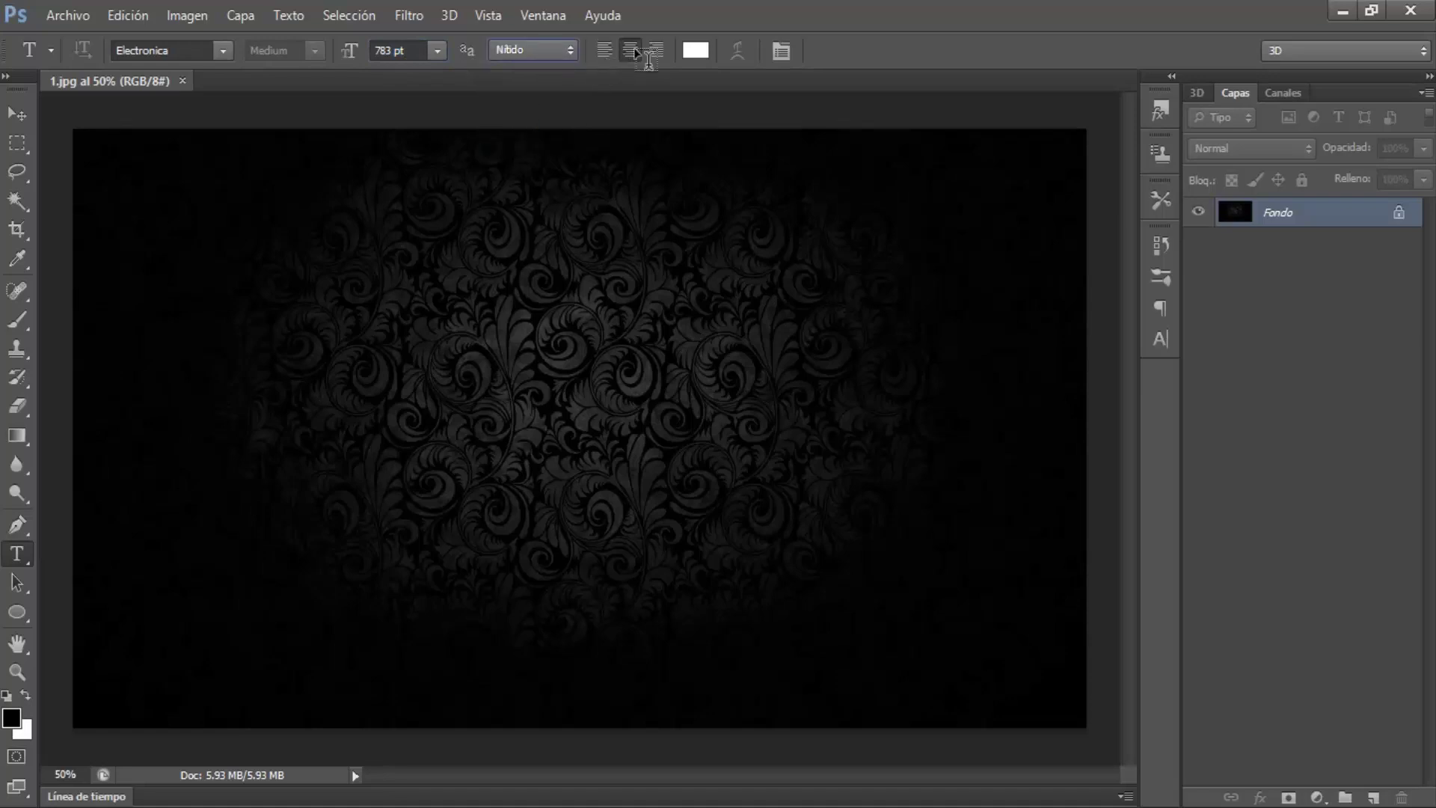
click(693, 49)
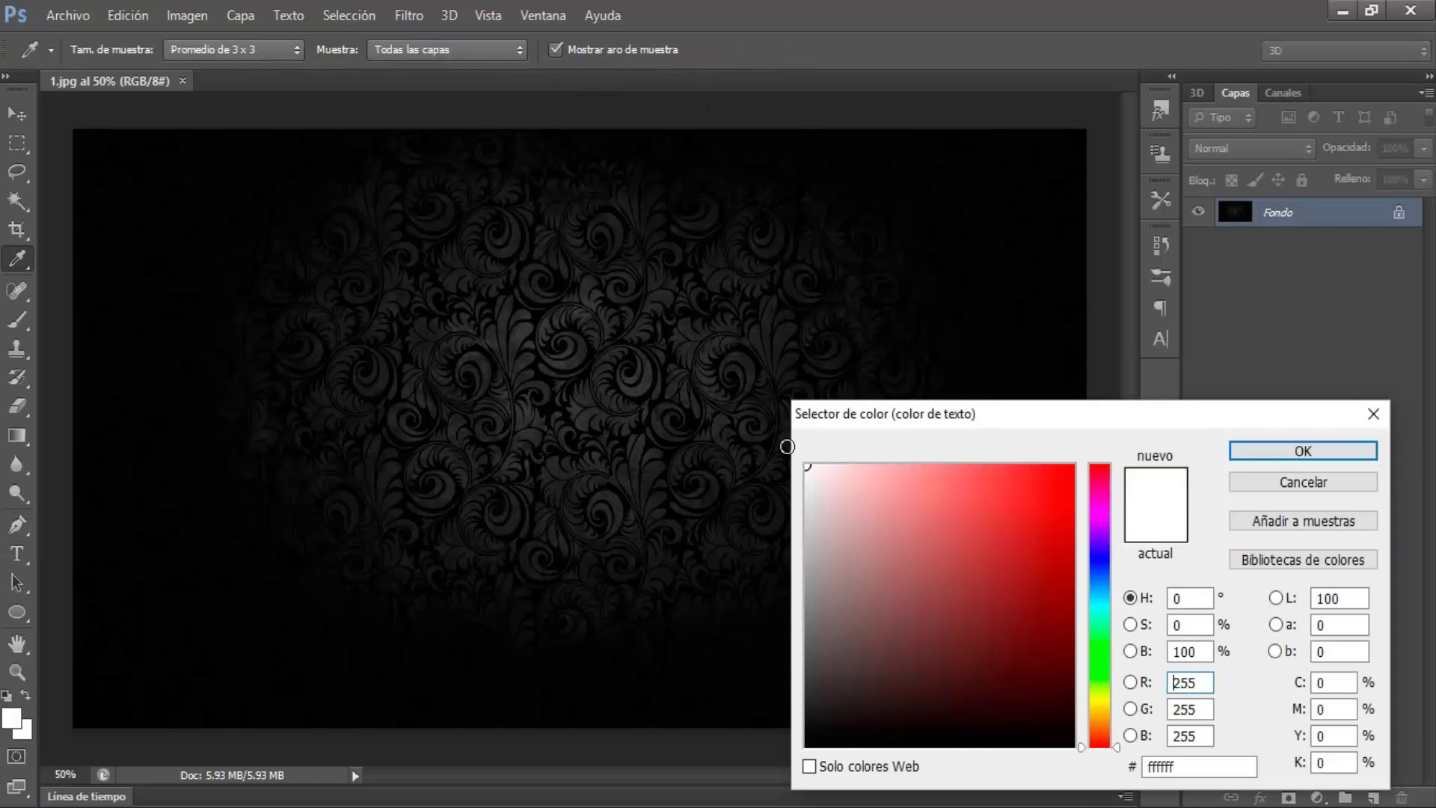
click(1250, 441)
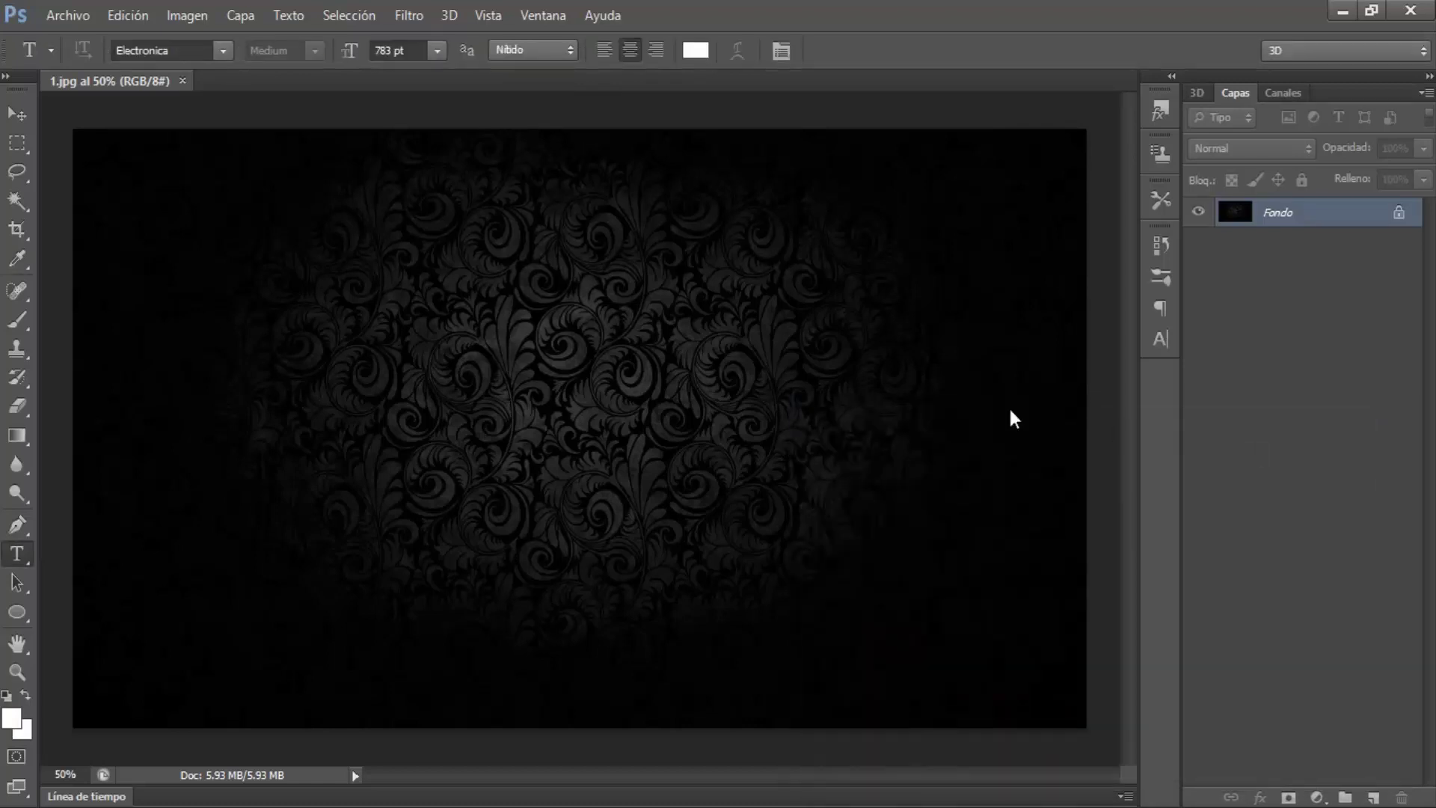
click(460, 441)
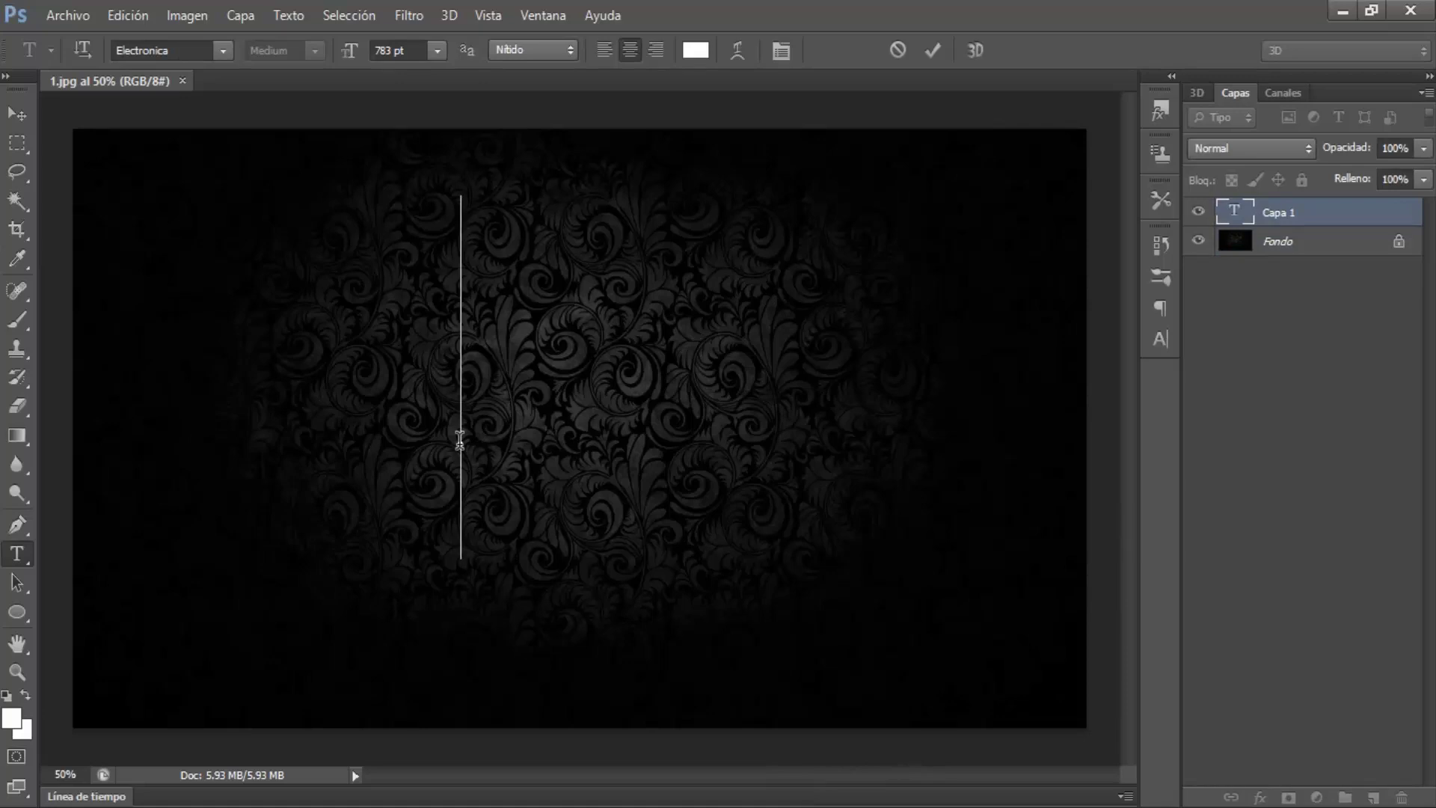
Type PIPO, move it right and down, and adjust the kerning between I and P.
text(PI)
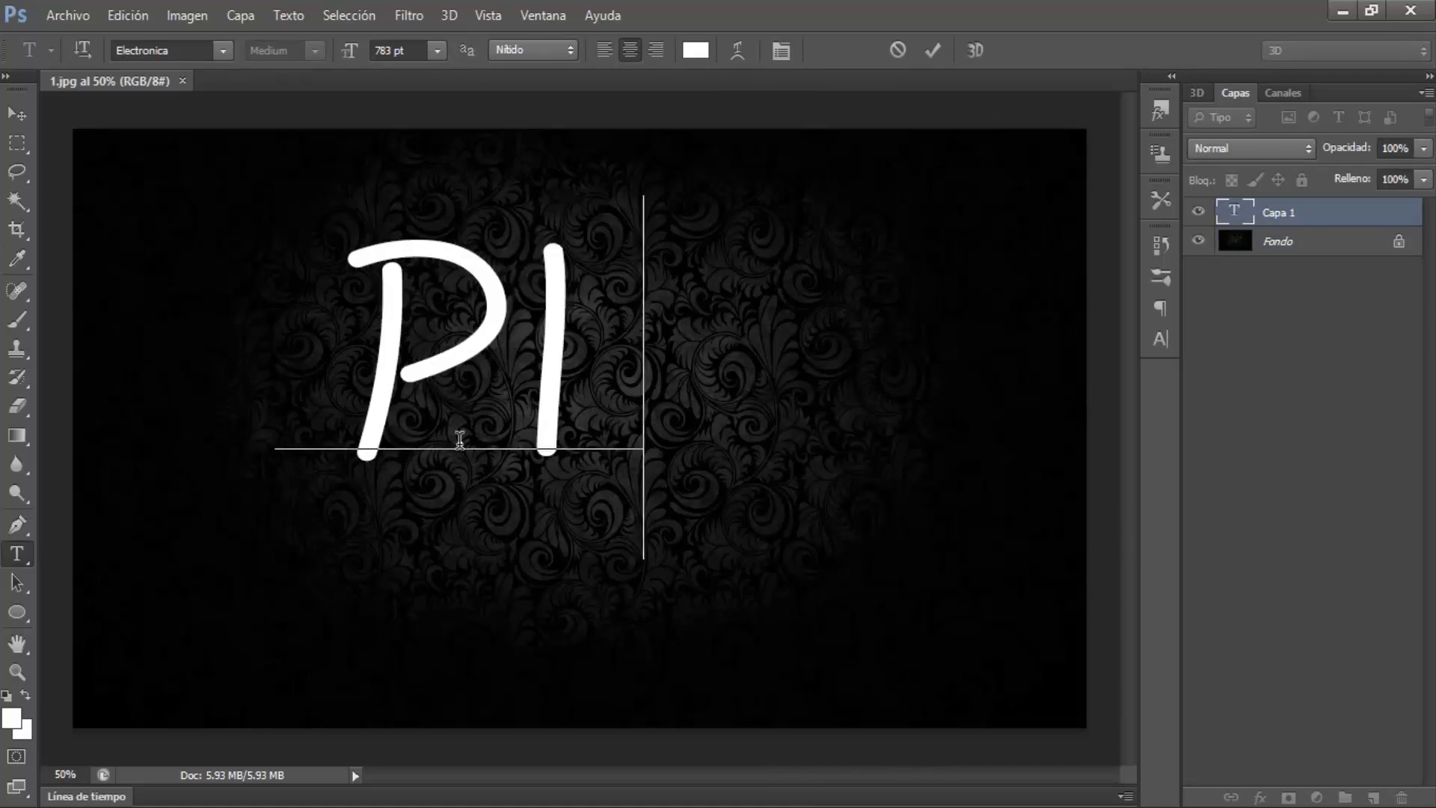
text(PO)
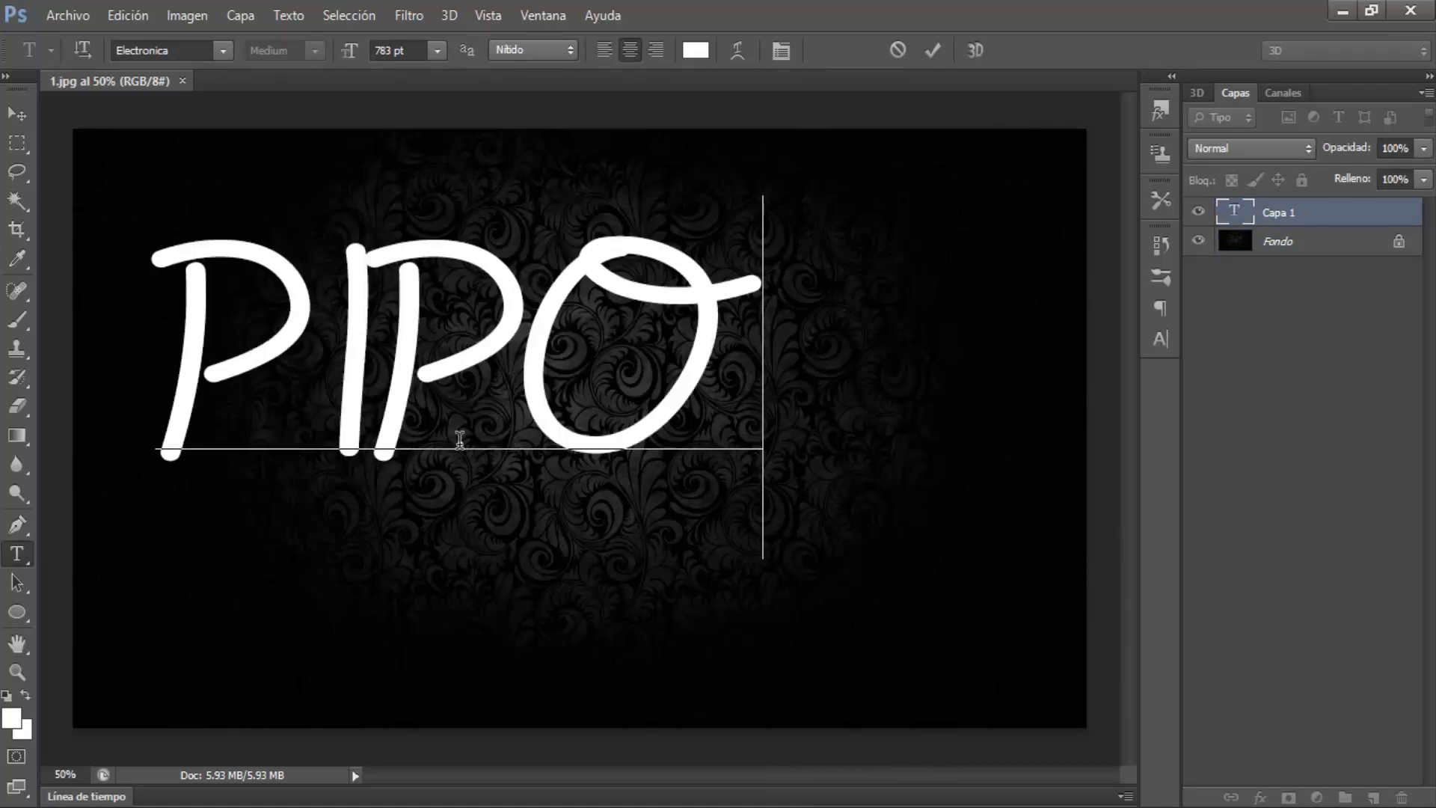
drag(391, 610, 522, 642)
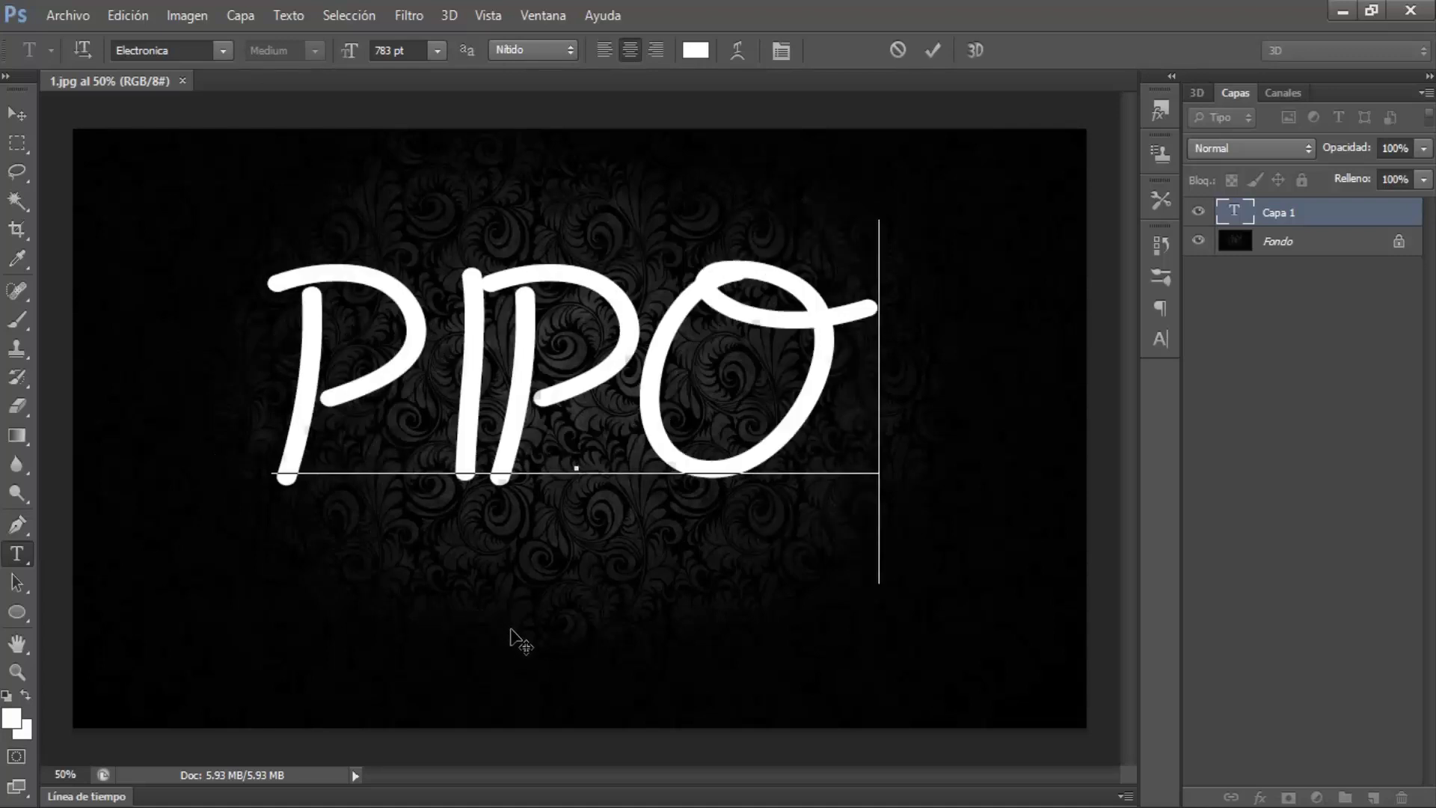
click(517, 345)
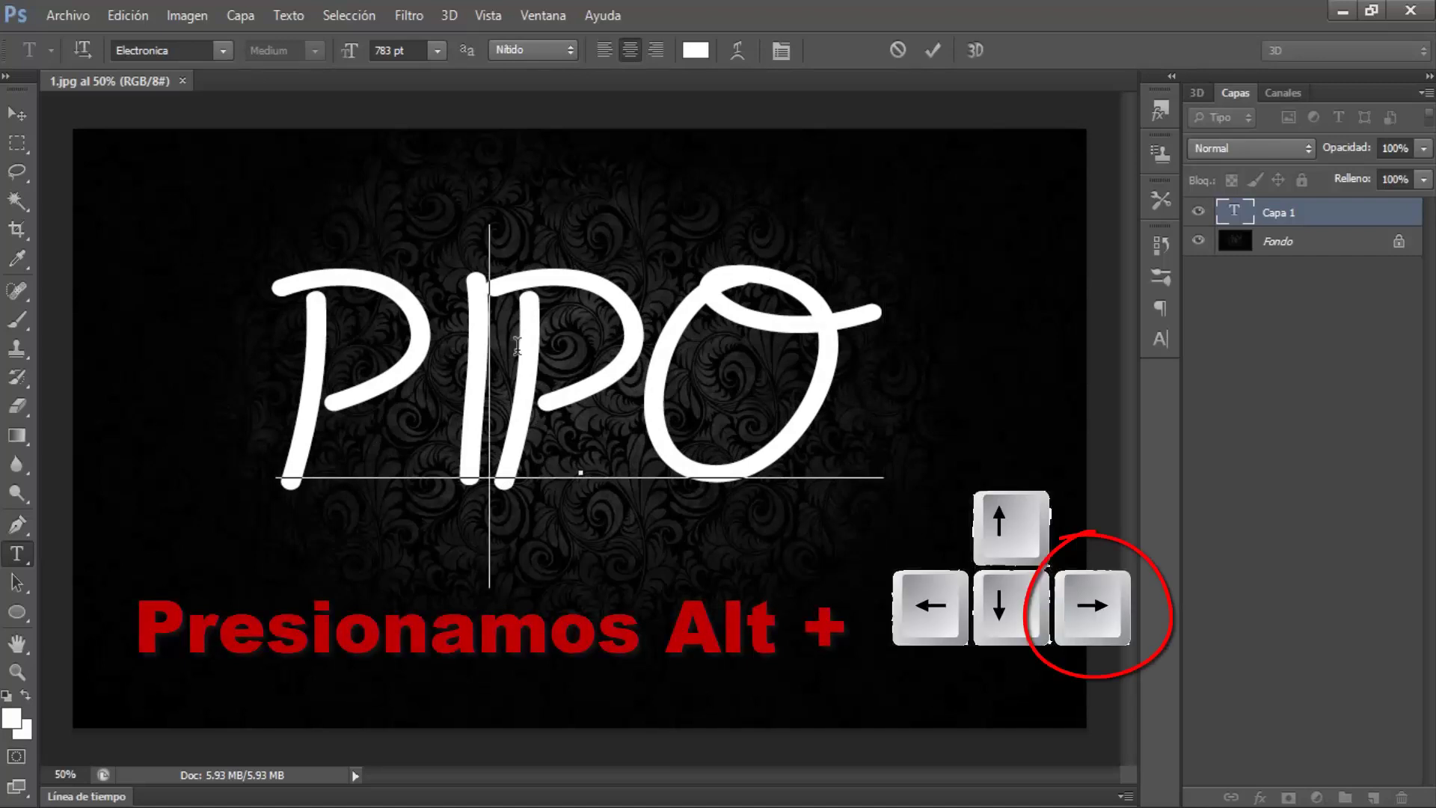
key(alt+Left)
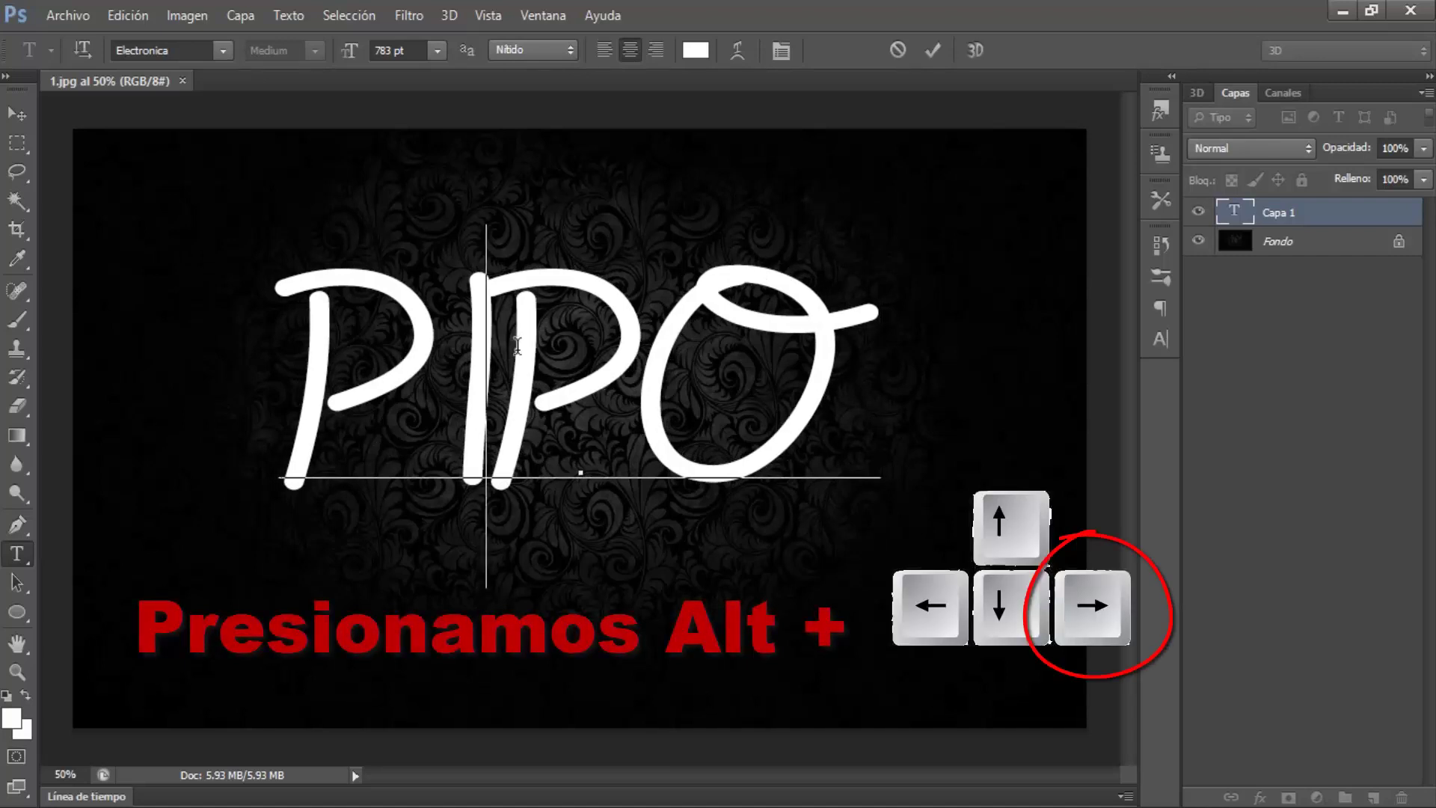
key(alt+Right)
key(alt+Right)
key(alt+Right)
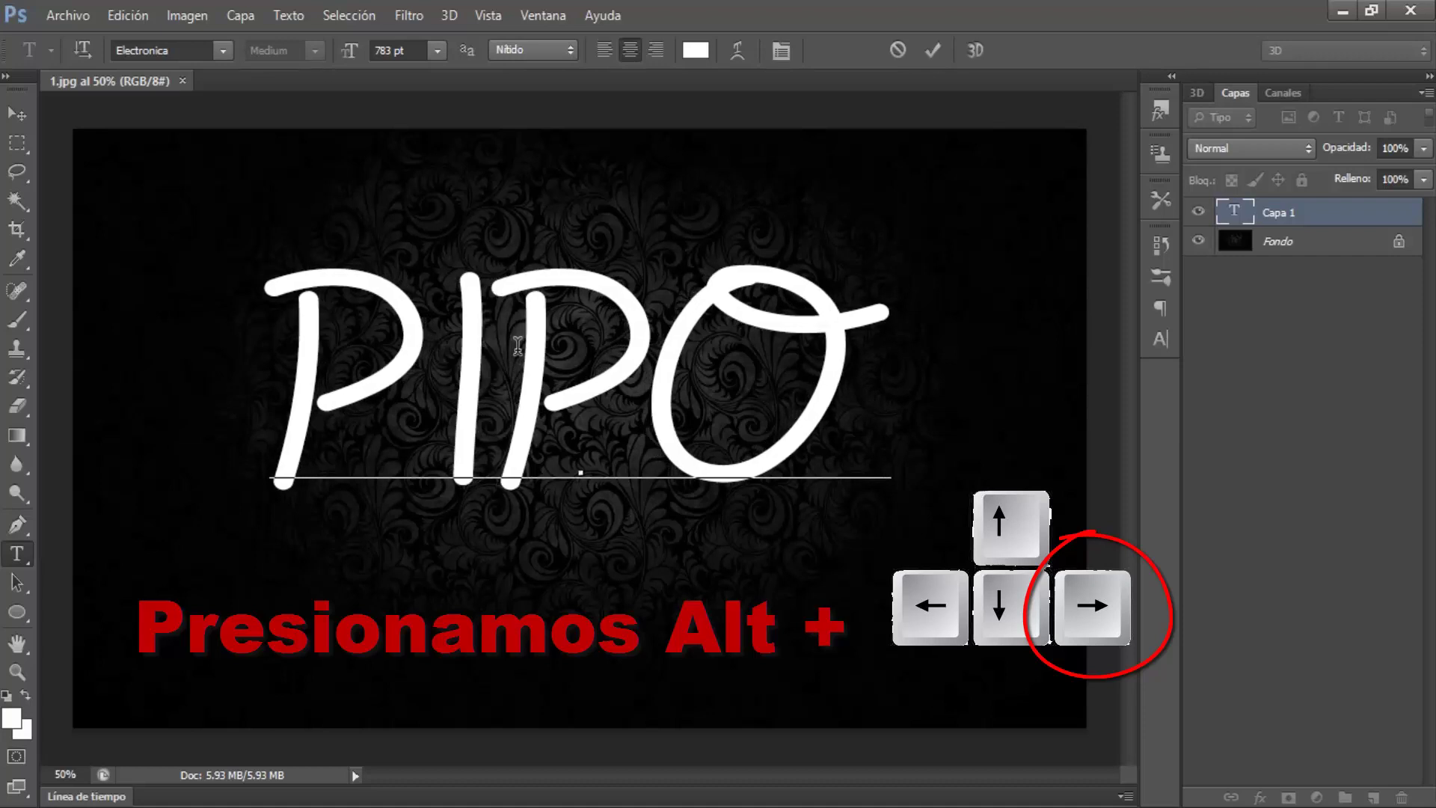
key(alt+Right)
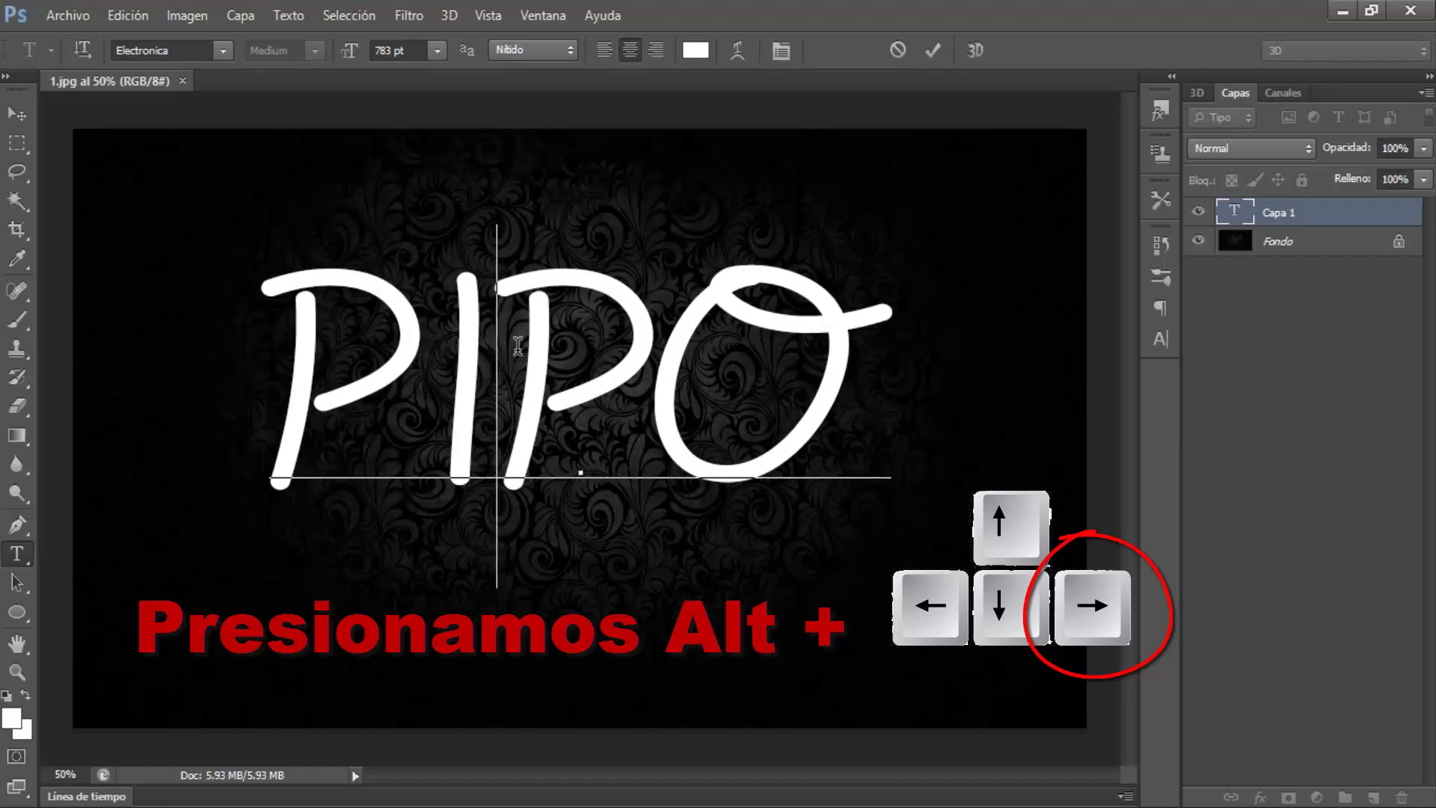
key(alt+Left)
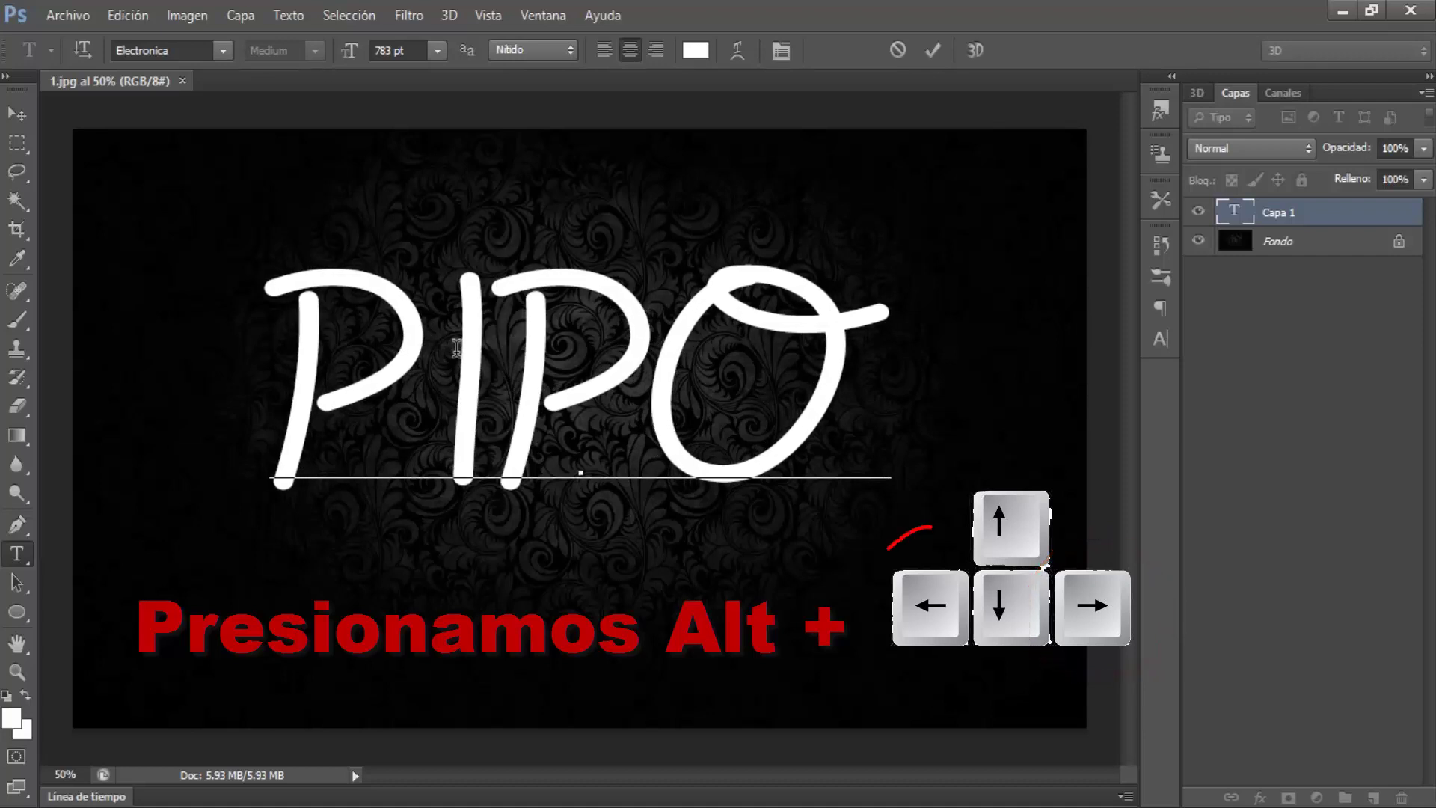
Tighten the kerning between the first P and I.
click(456, 347)
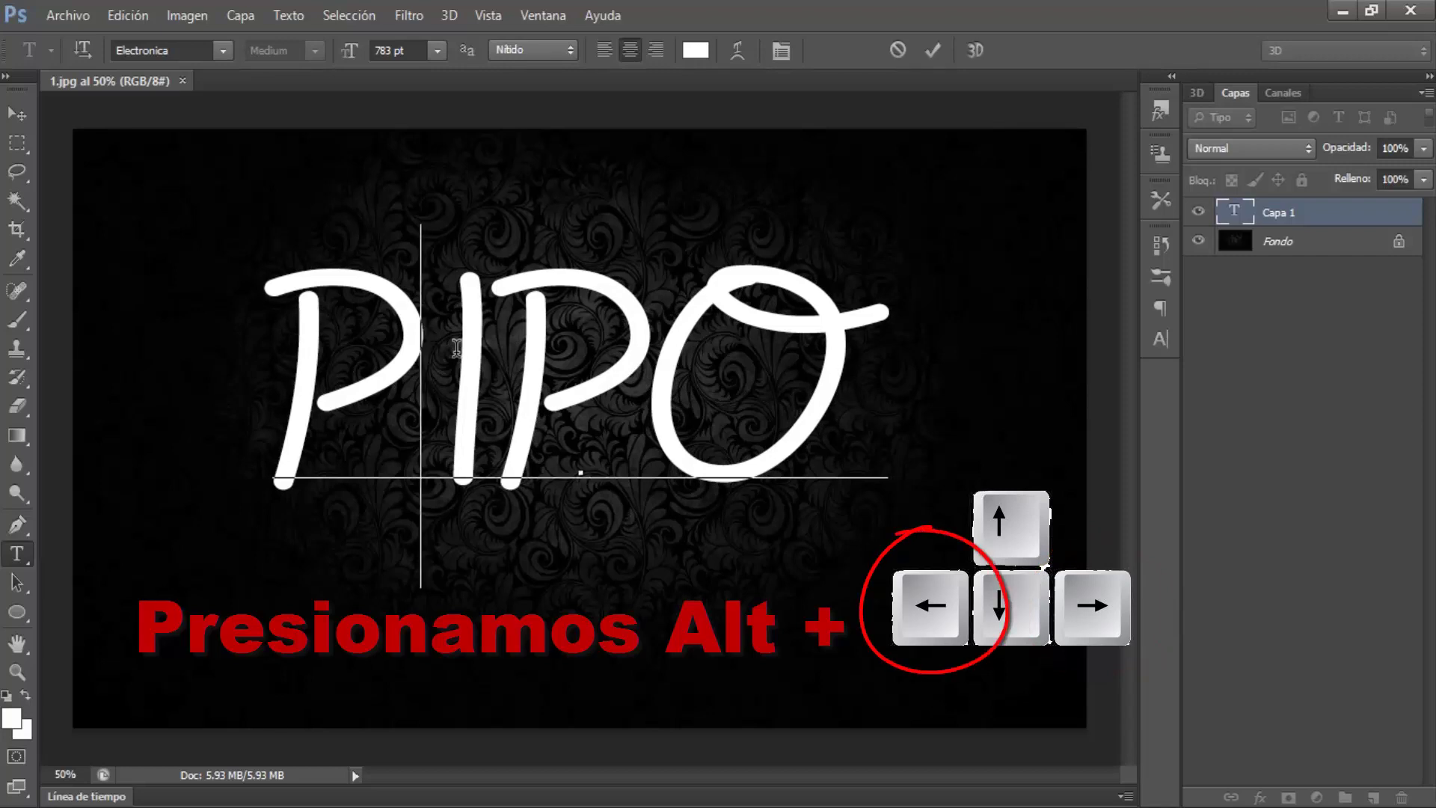
key(alt+Left)
key(alt+Left)
key(alt+Left)
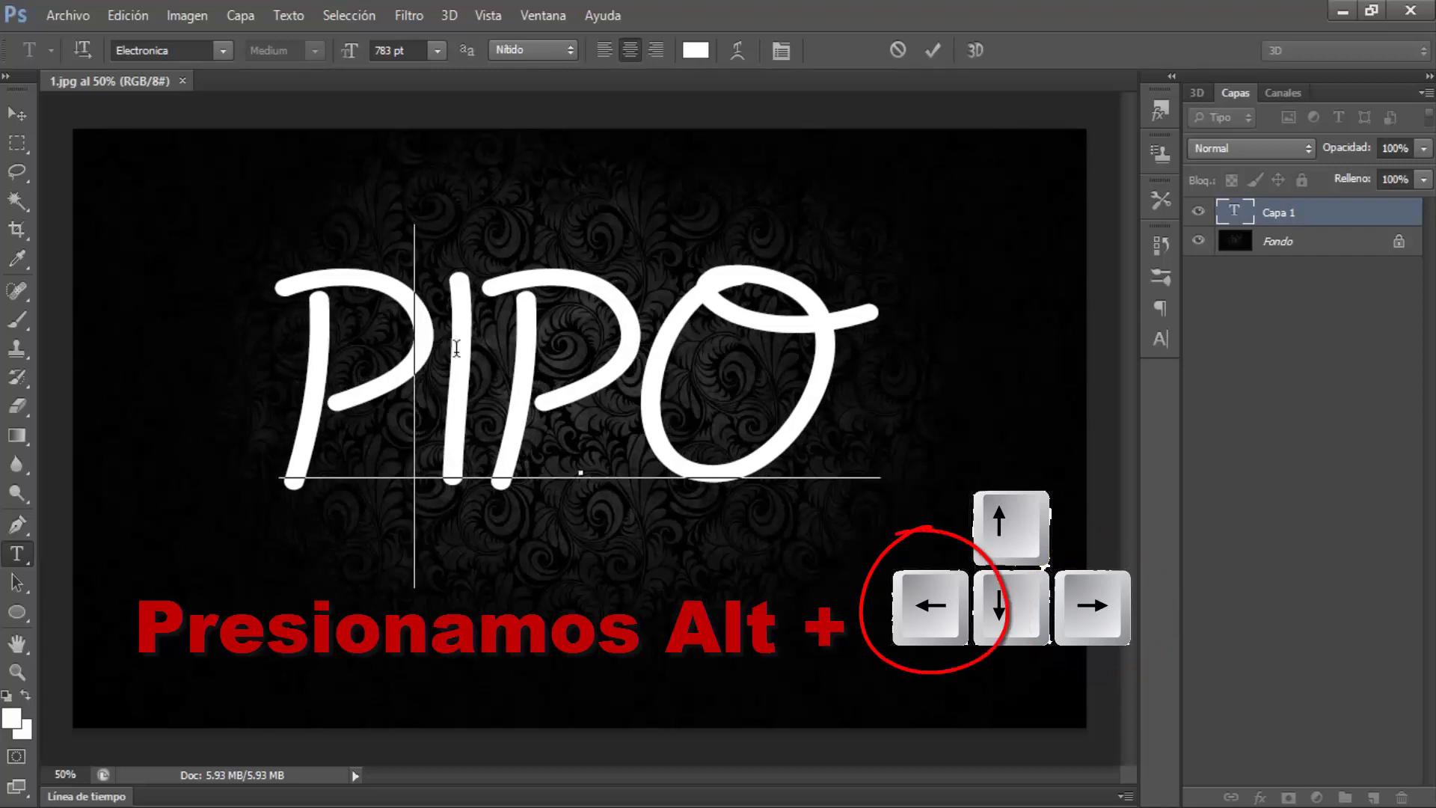
key(alt+Left)
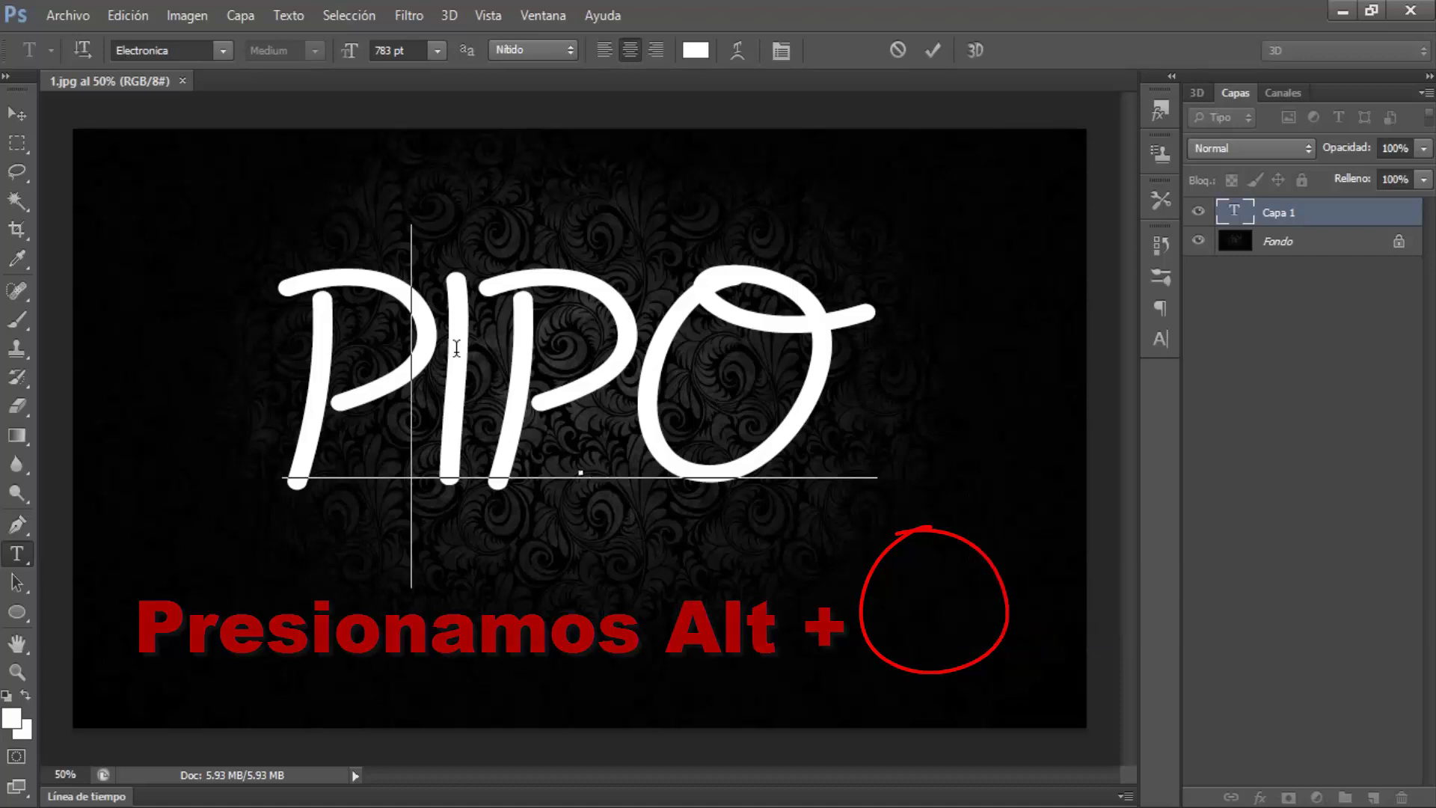
key(alt+Right)
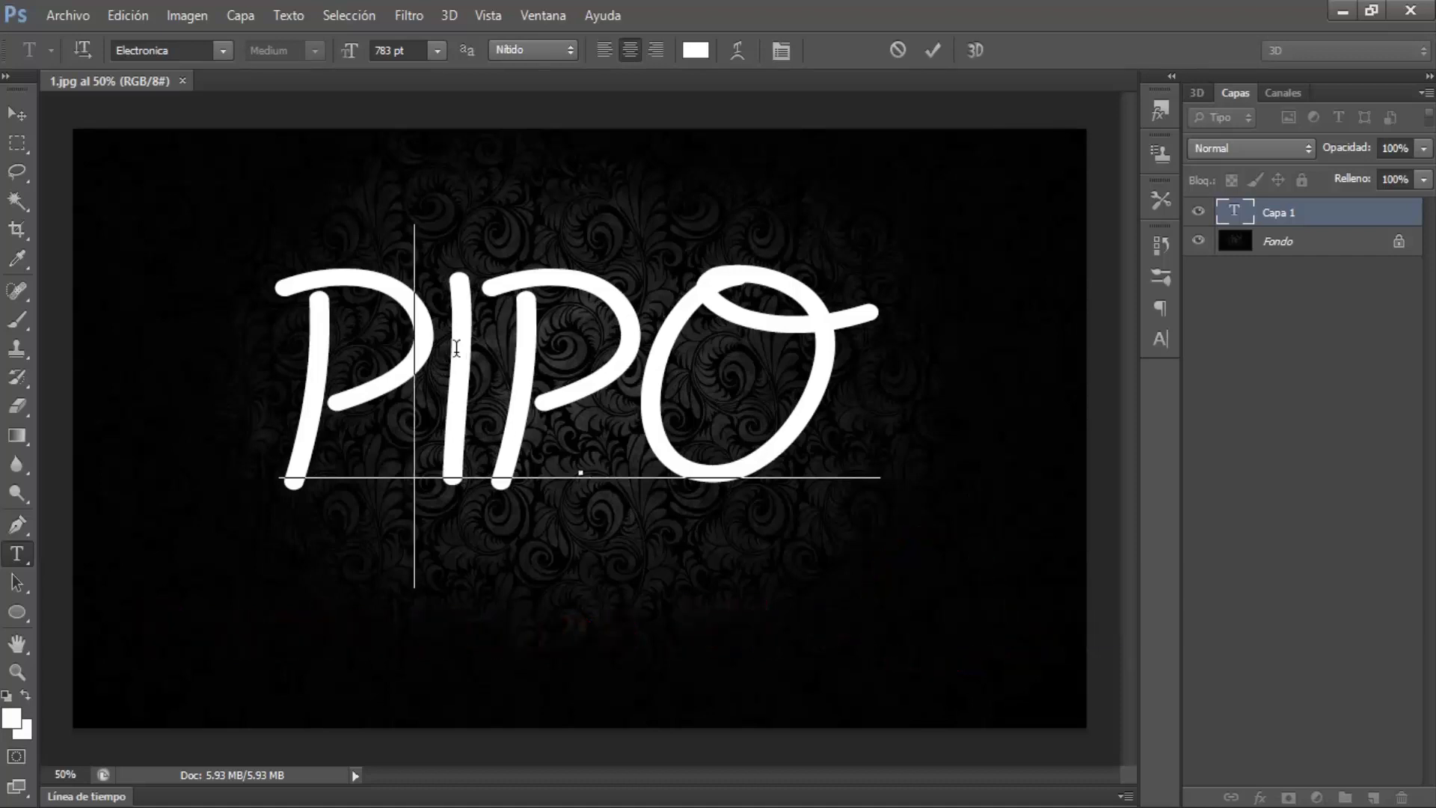
Keep PIPO in all caps, enlarge it to 807 pt, and commit the text.
drag(835, 318, 323, 323)
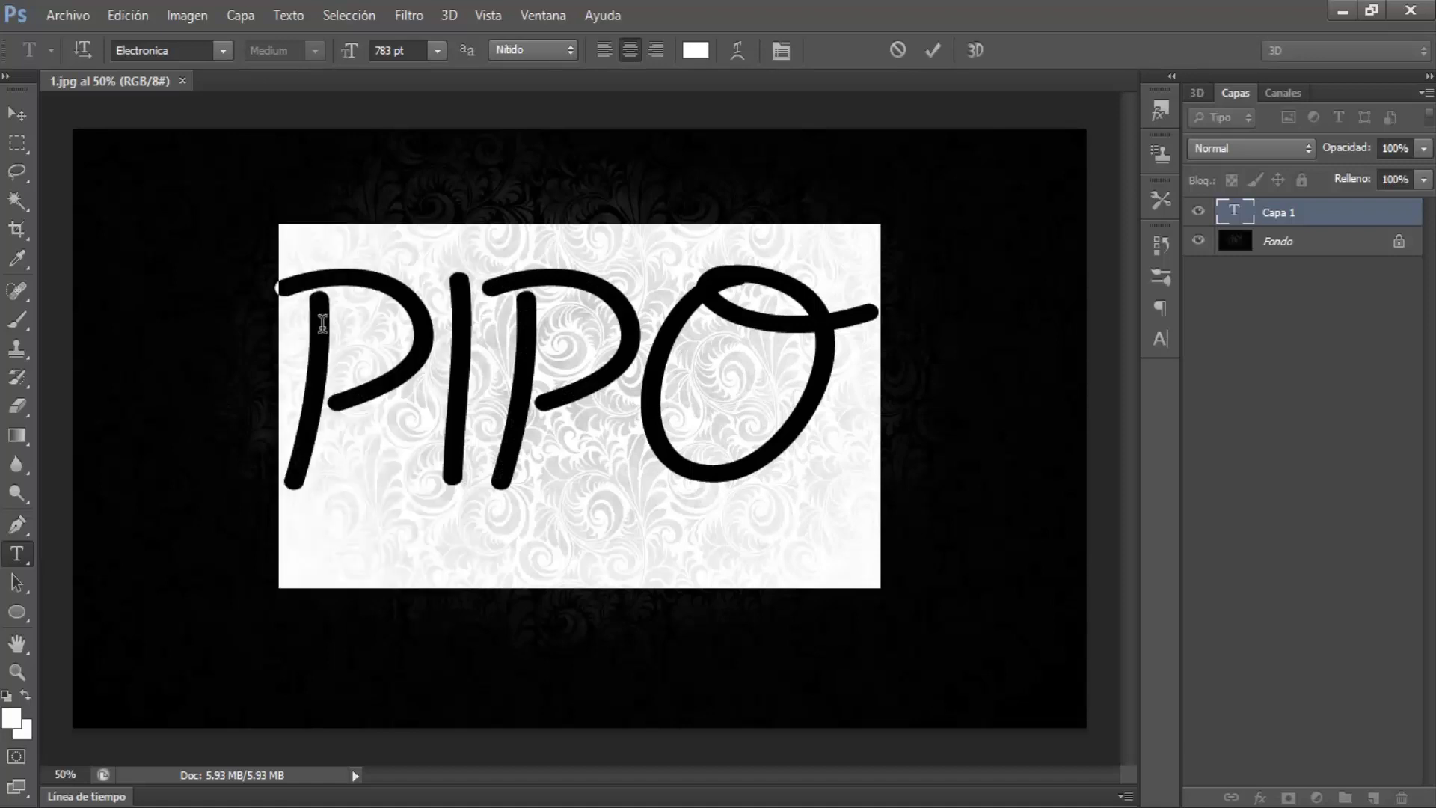
click(537, 15)
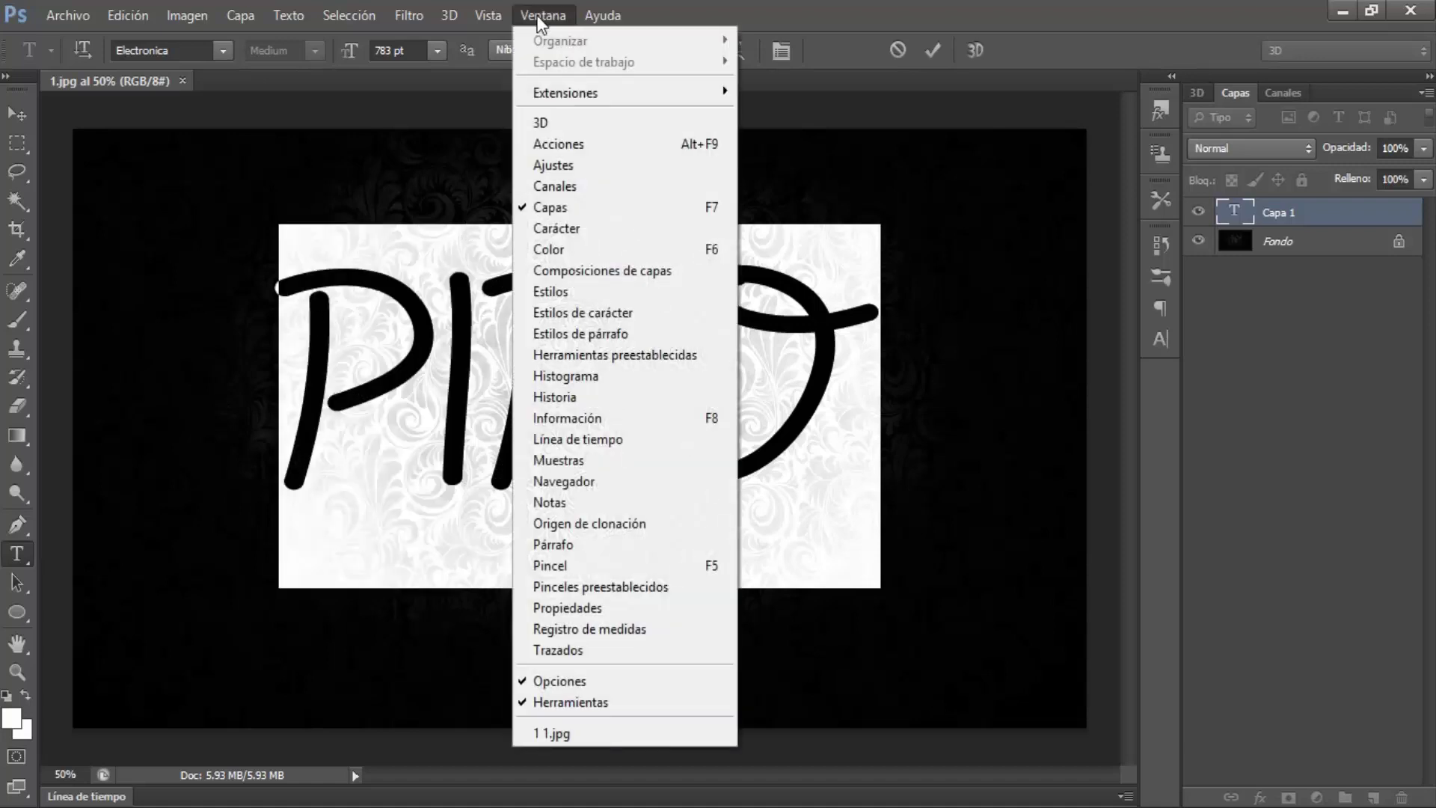
click(564, 227)
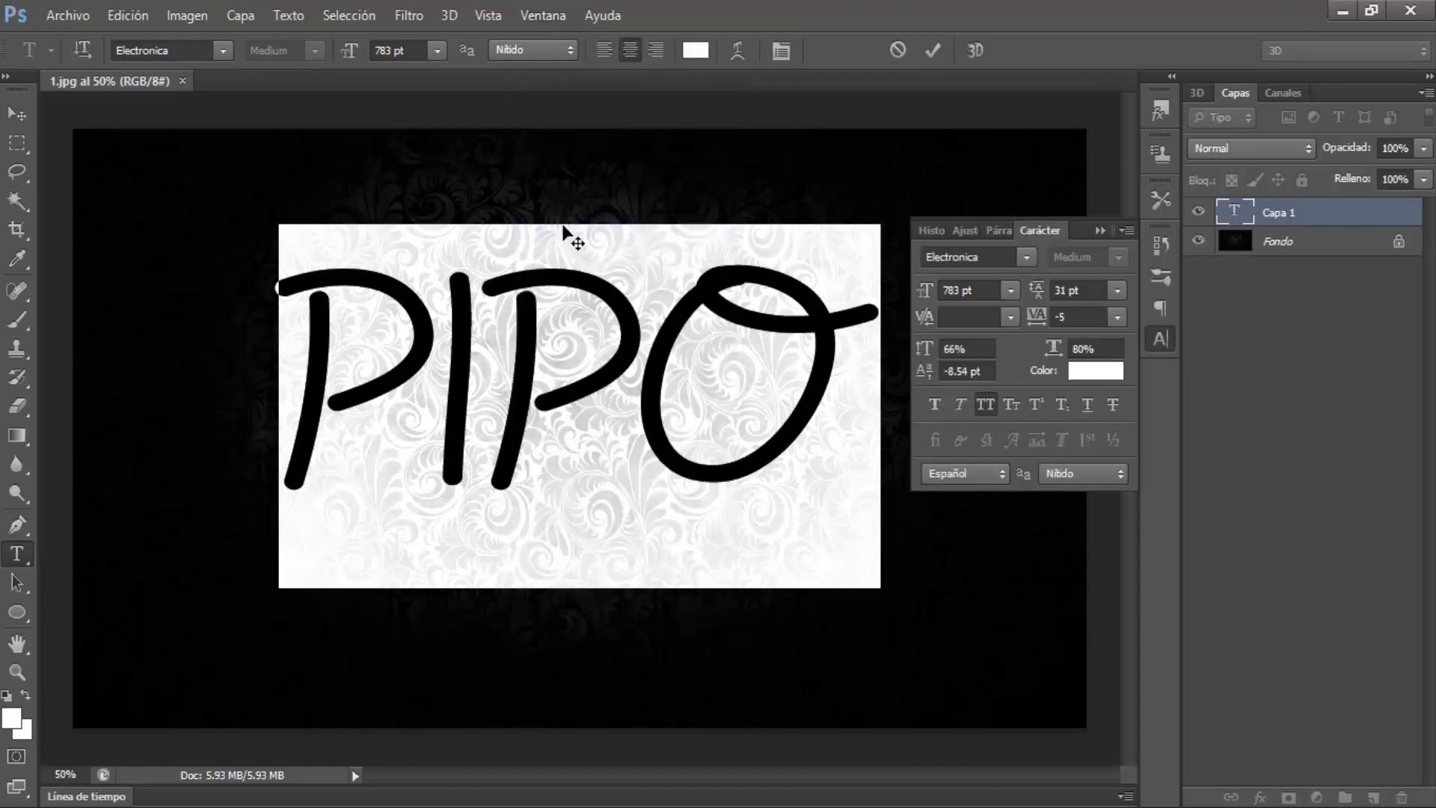
click(985, 405)
click(986, 406)
click(1100, 231)
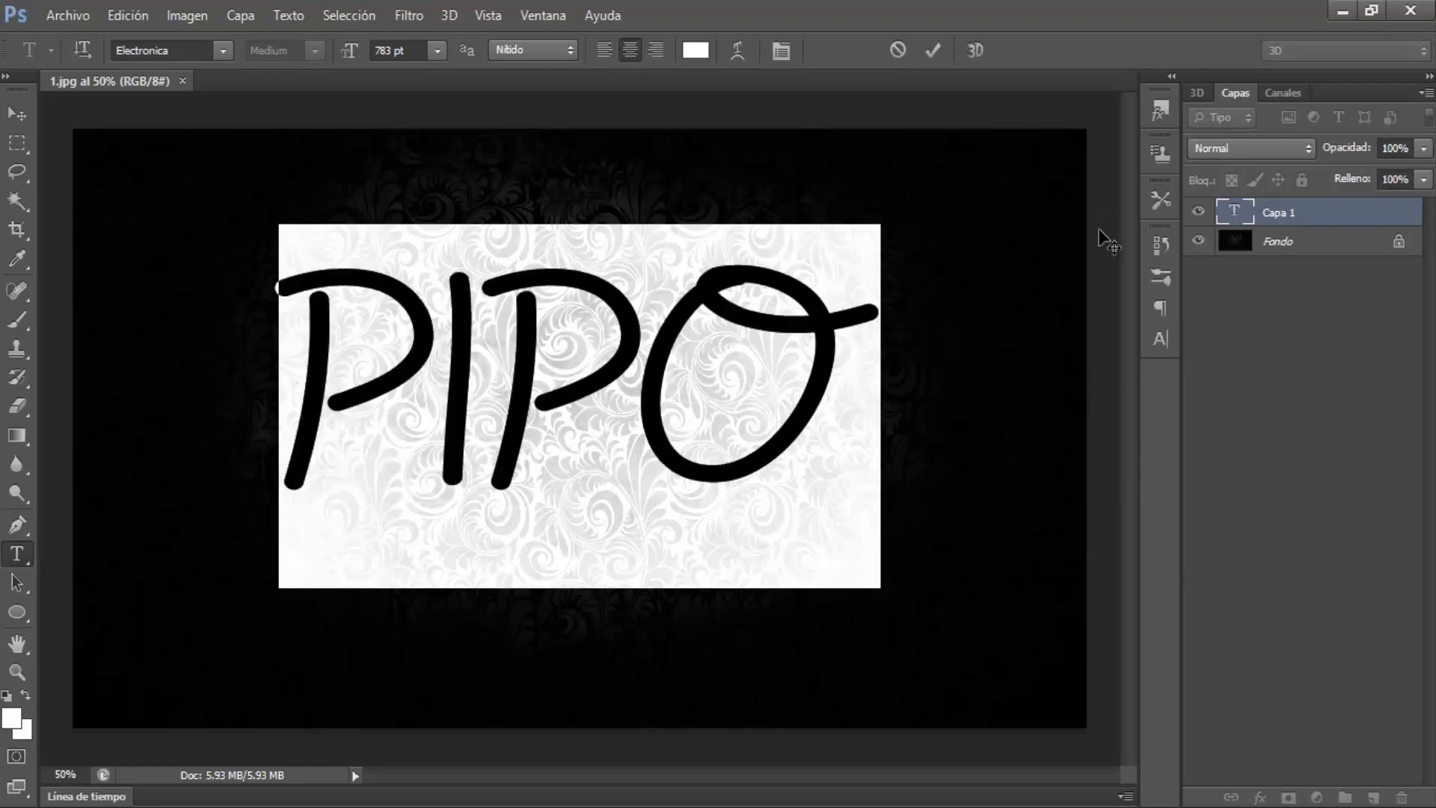
drag(348, 54, 374, 80)
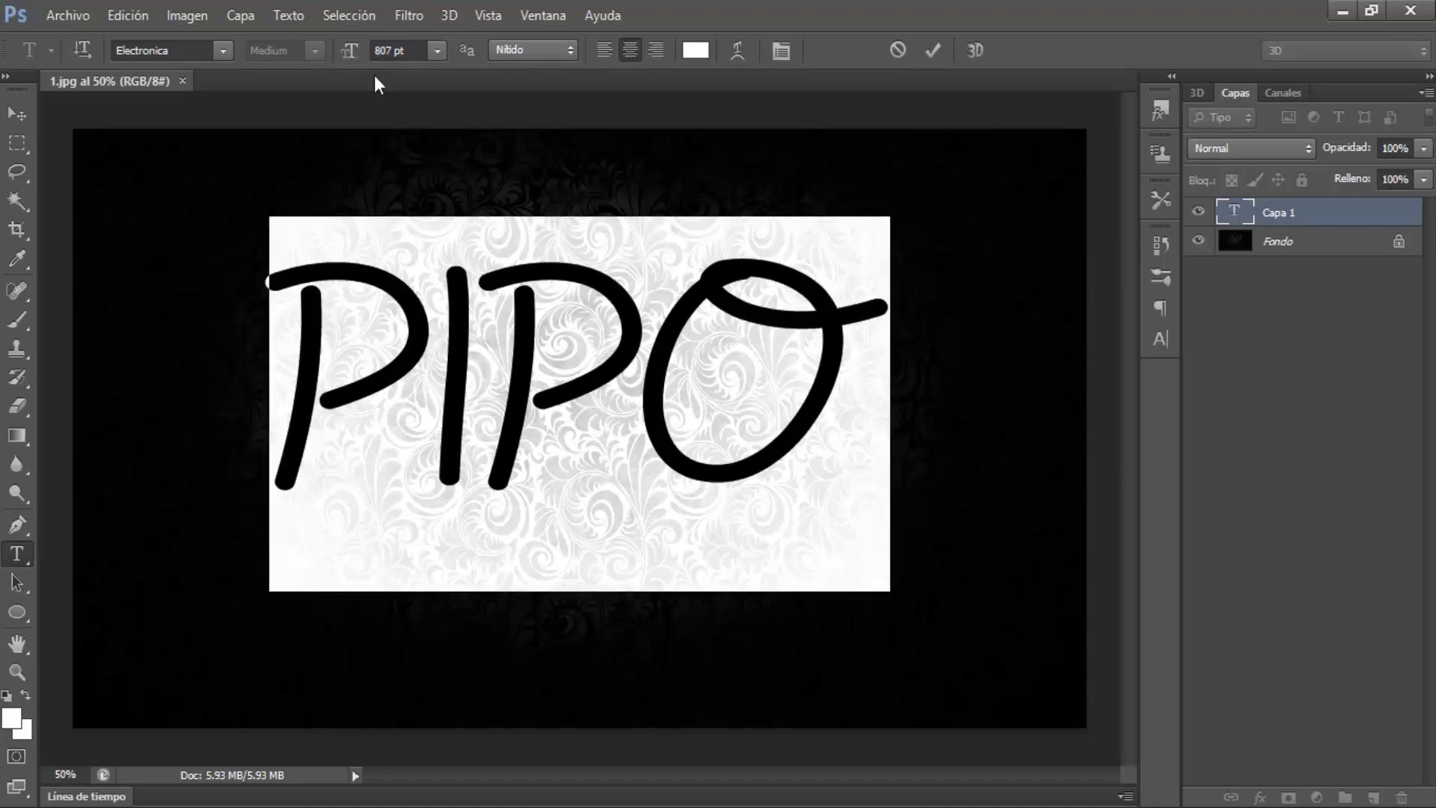
click(934, 51)
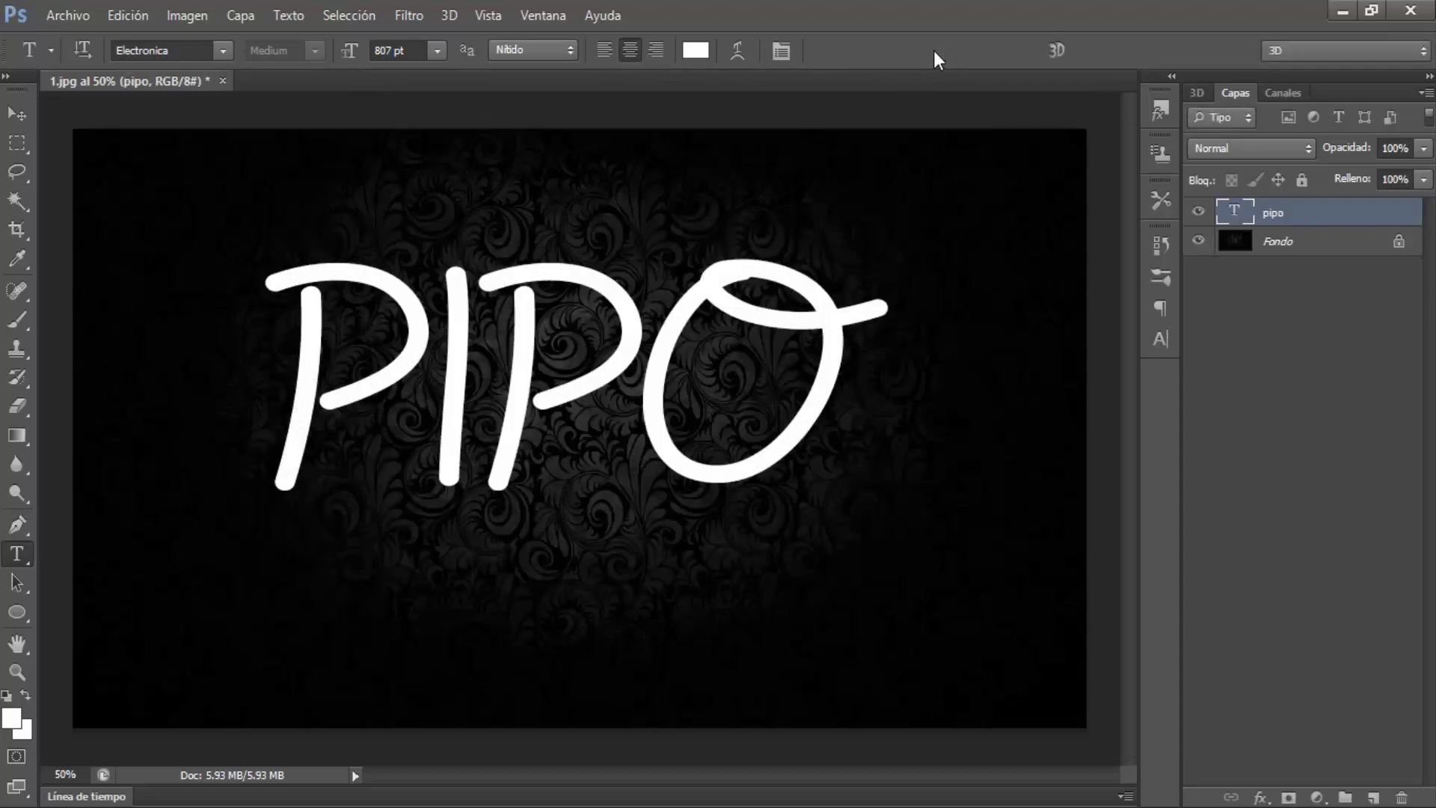
Centre PIPO horizontally and vertically on the whole canvas, then clear the selection.
click(18, 114)
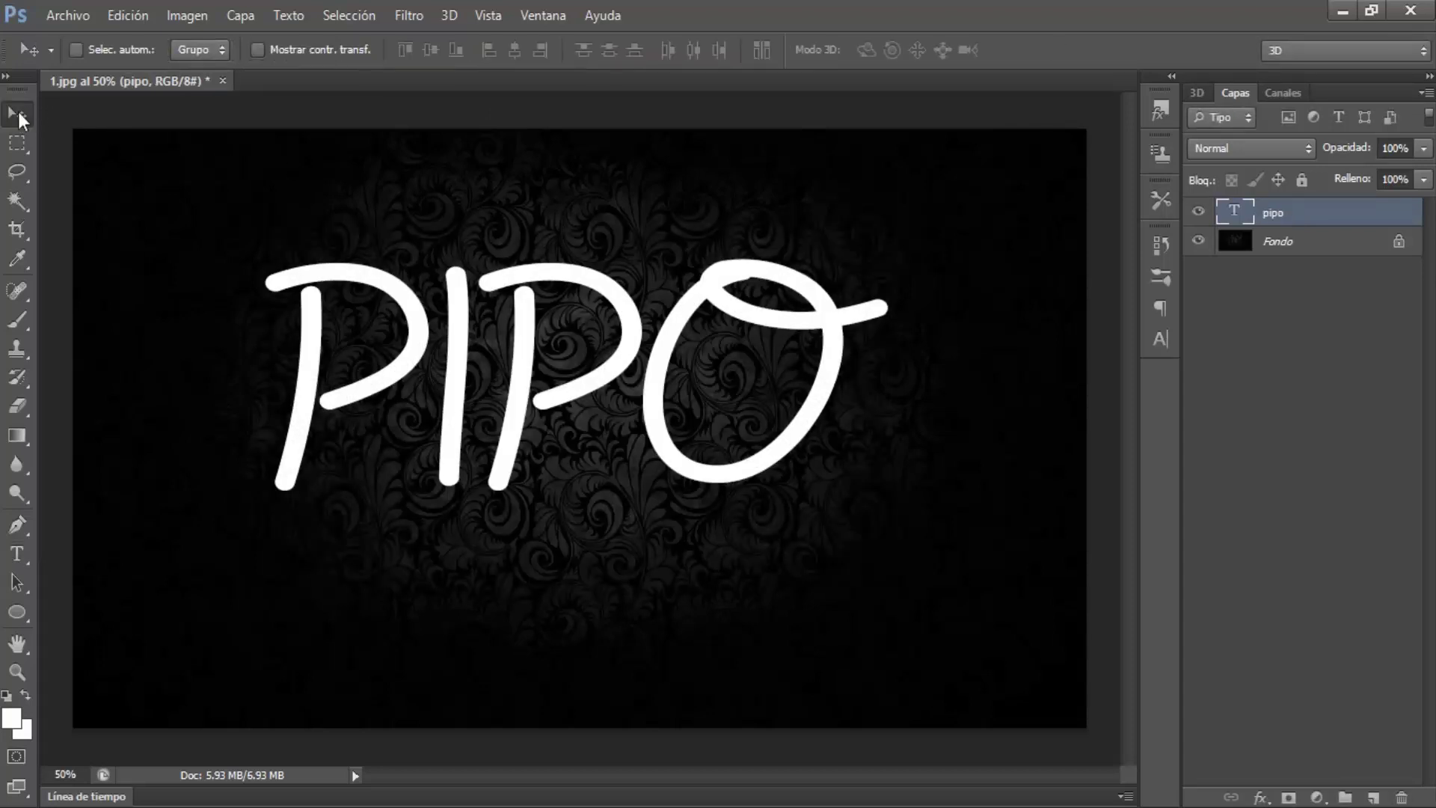
click(347, 17)
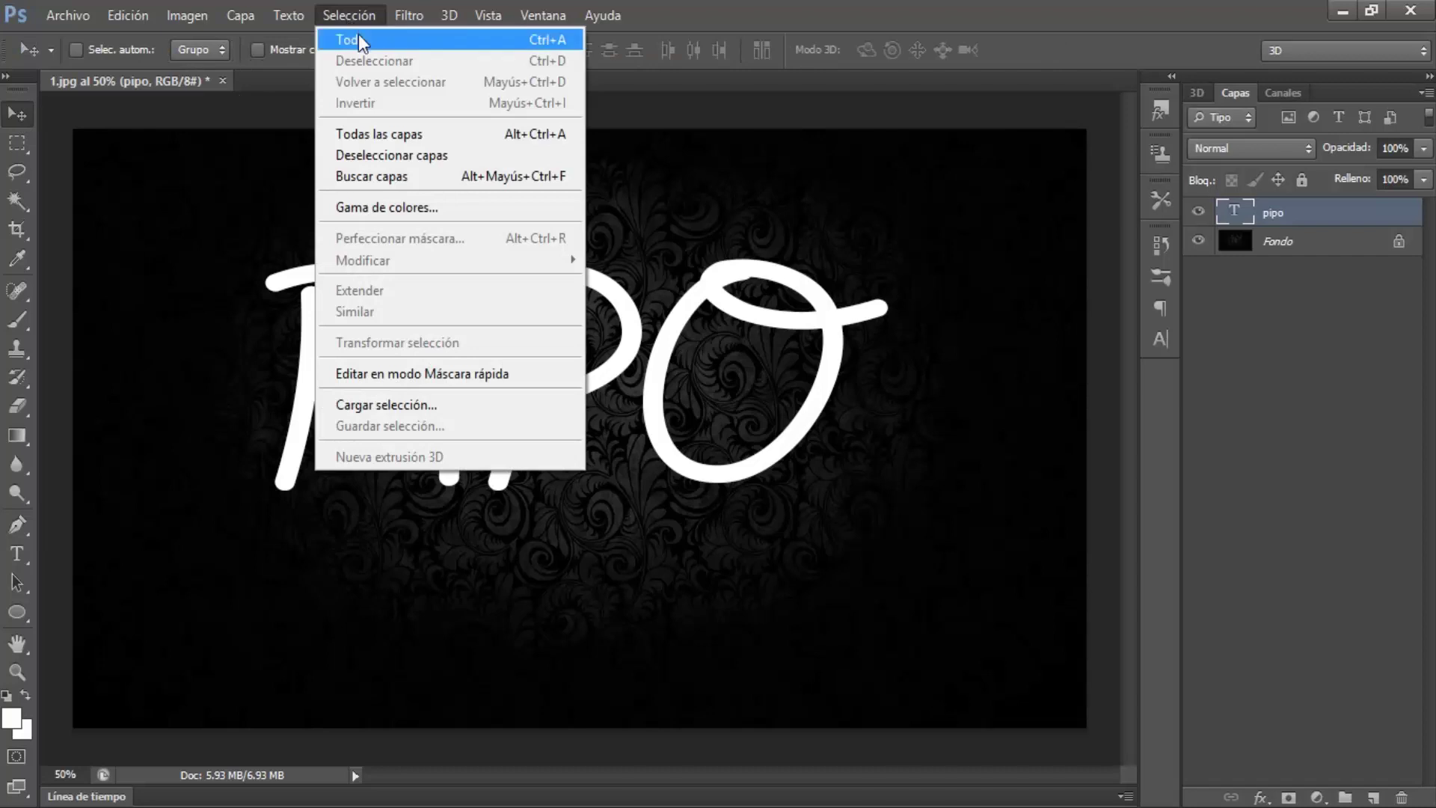
click(358, 34)
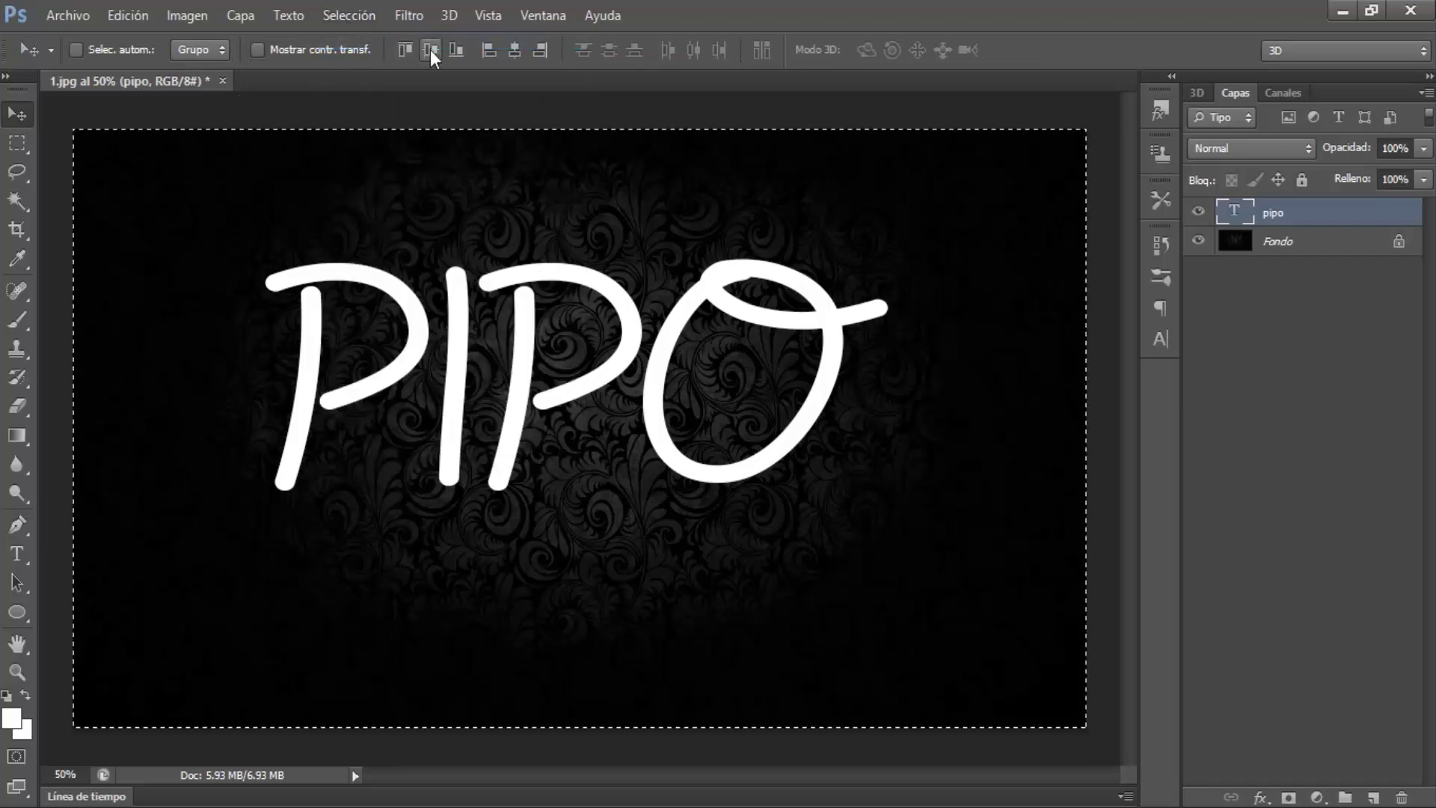
click(431, 51)
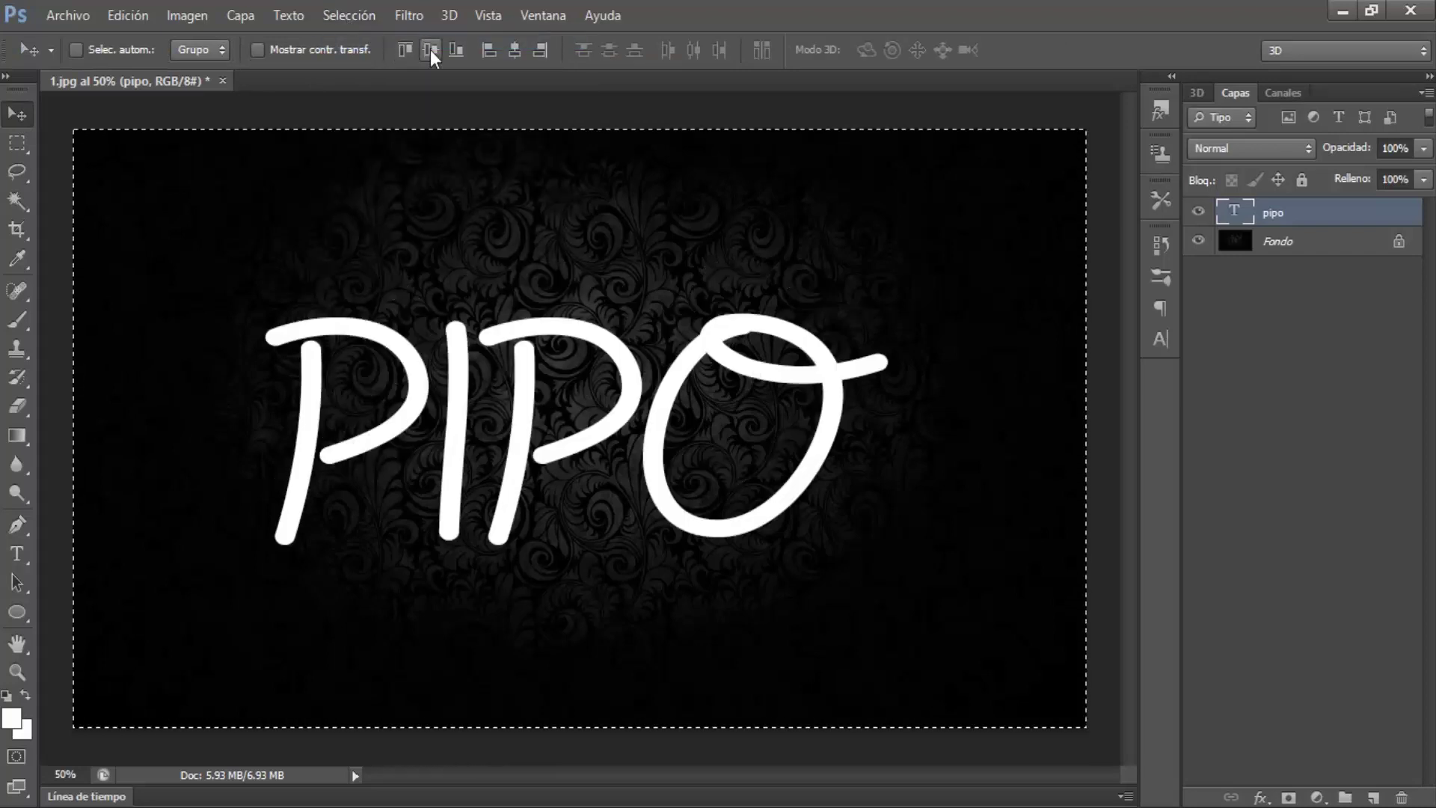
click(521, 51)
click(345, 16)
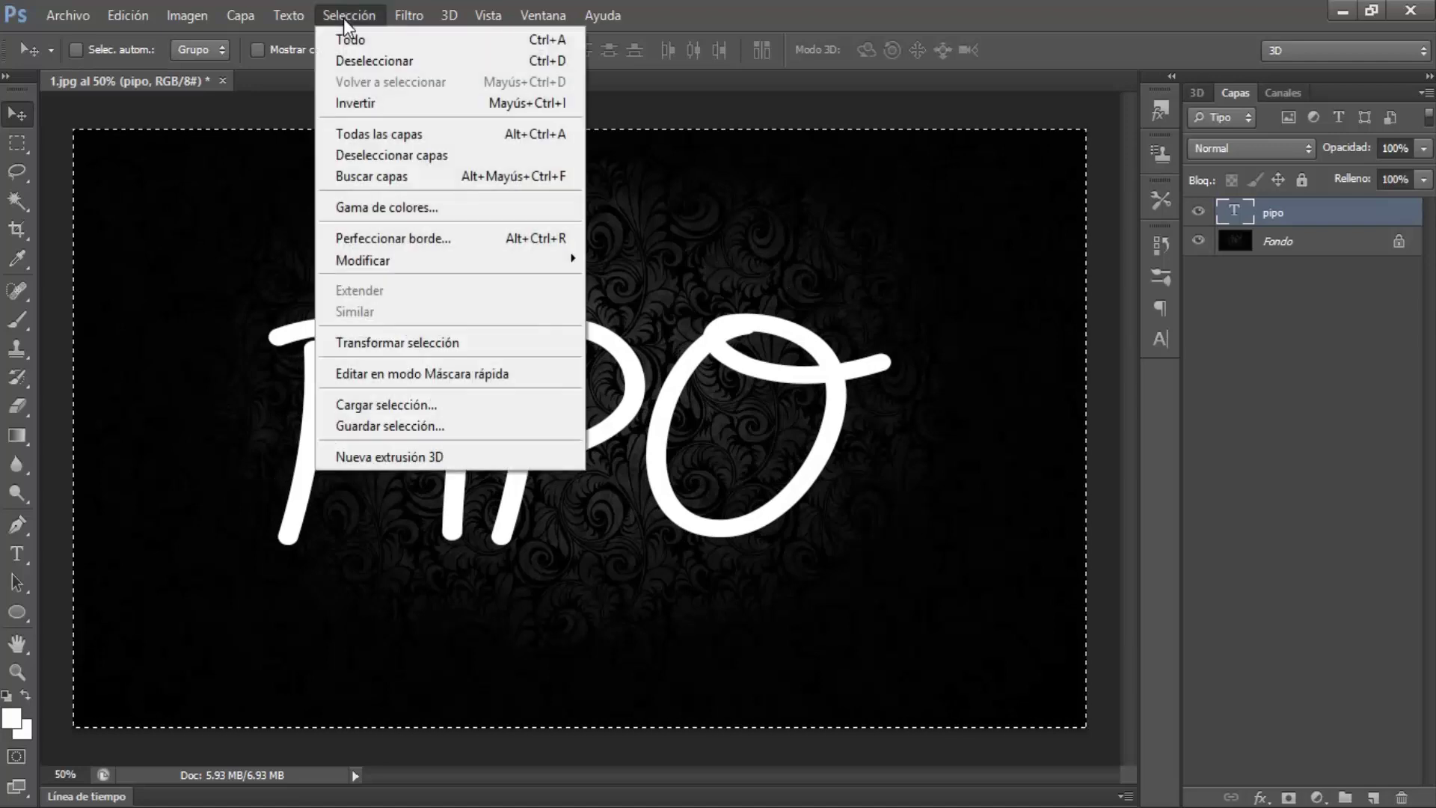
click(368, 60)
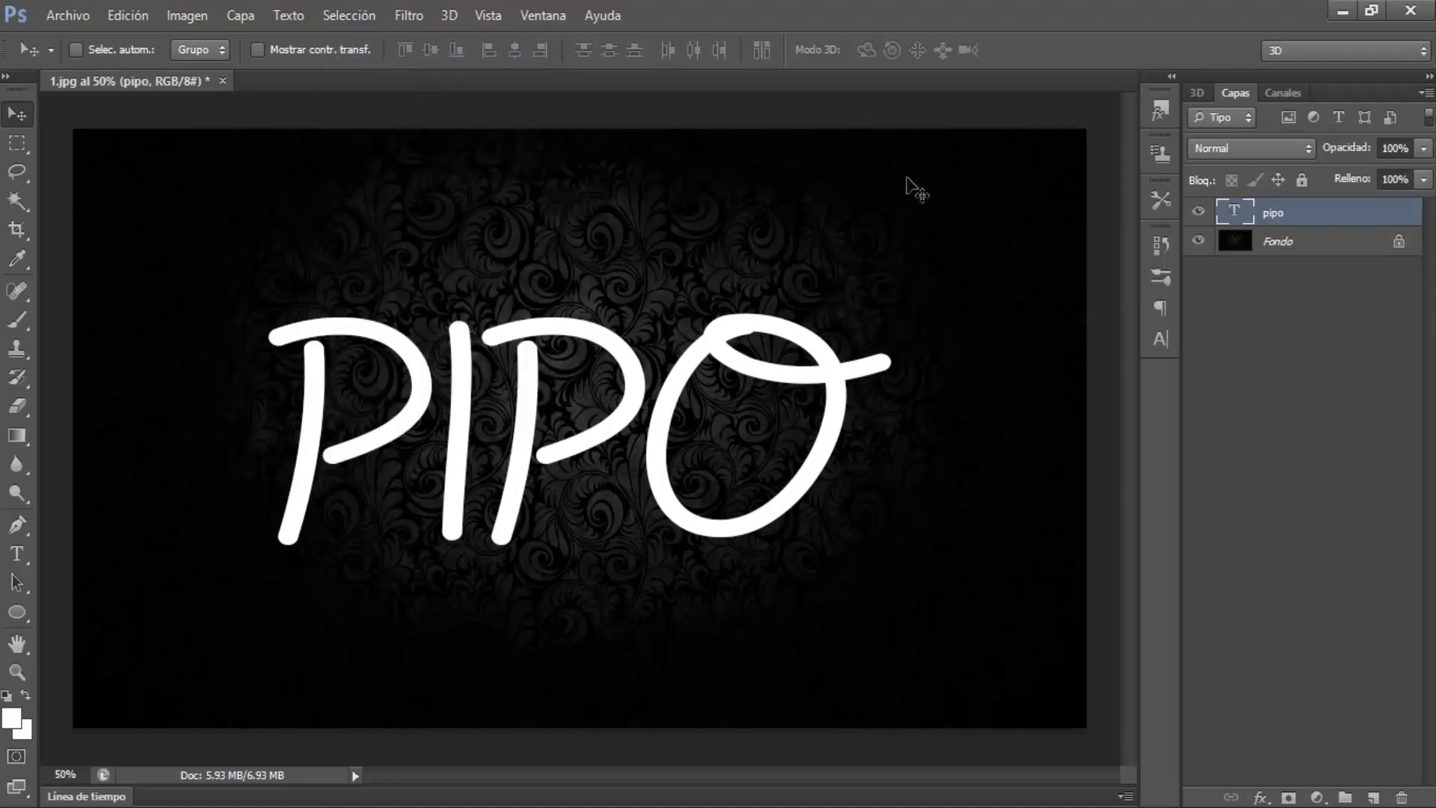
Rasterize the pipo layer, duplicate it as a hidden pipo copia, and reselect pipo.
right_click(1273, 215)
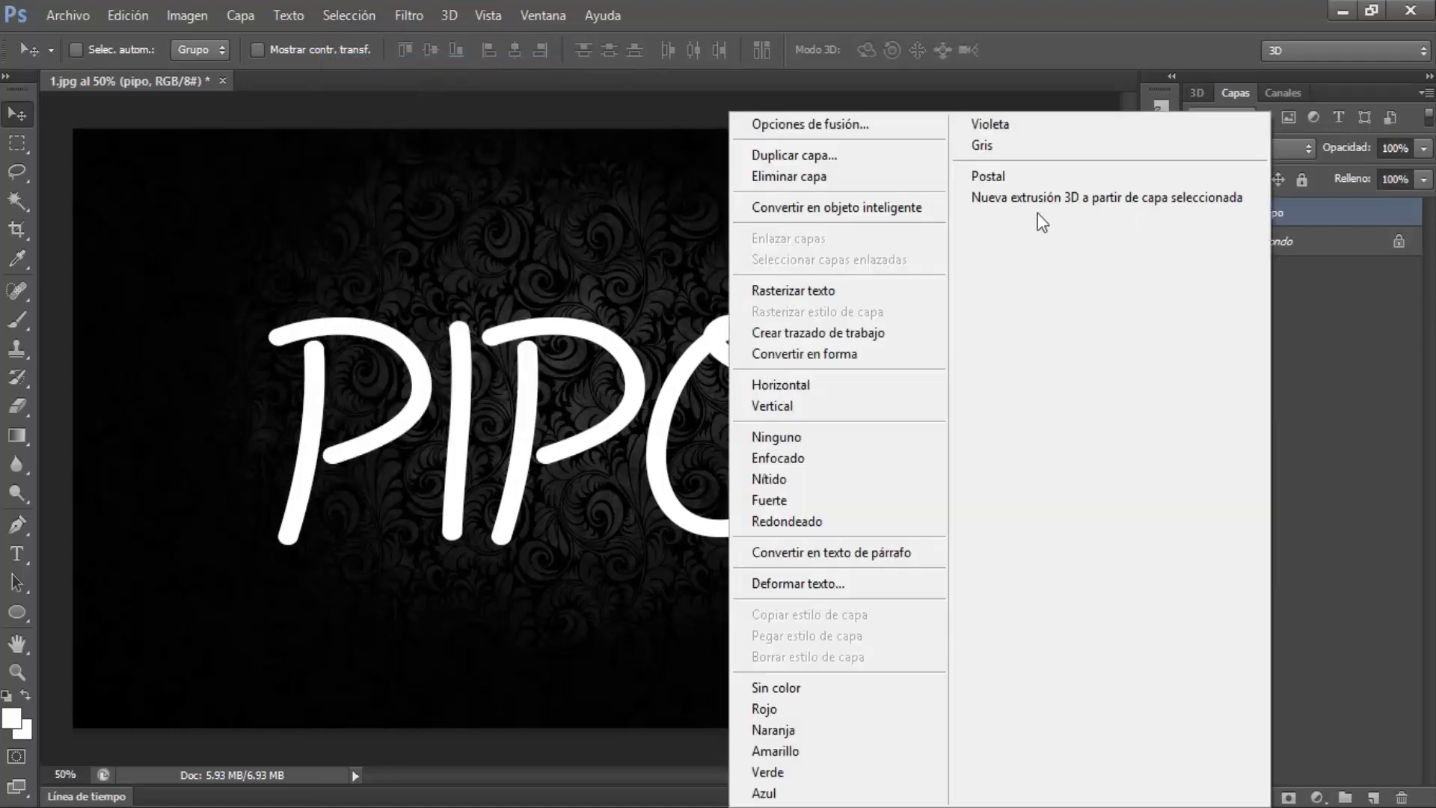
click(802, 290)
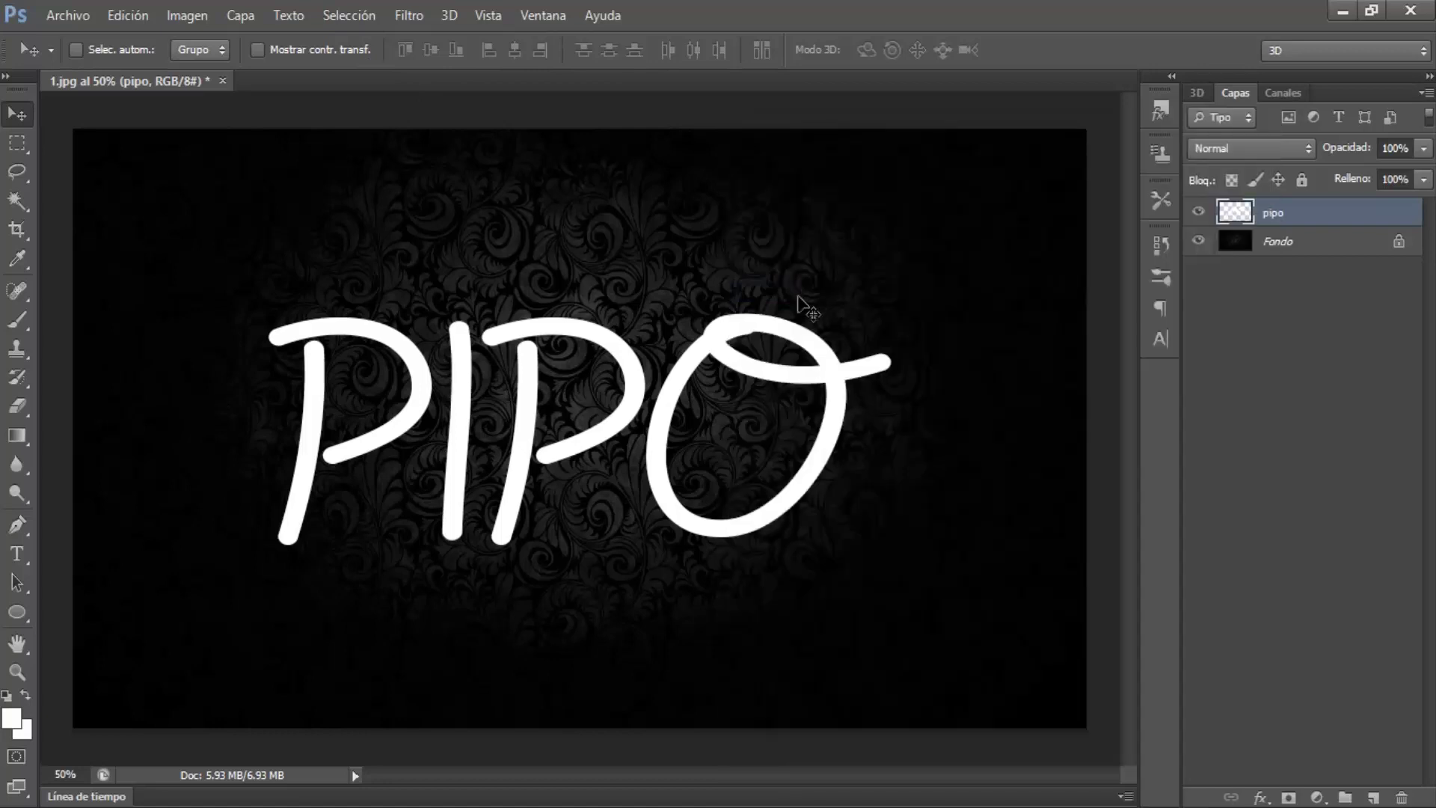
drag(1281, 214, 1377, 797)
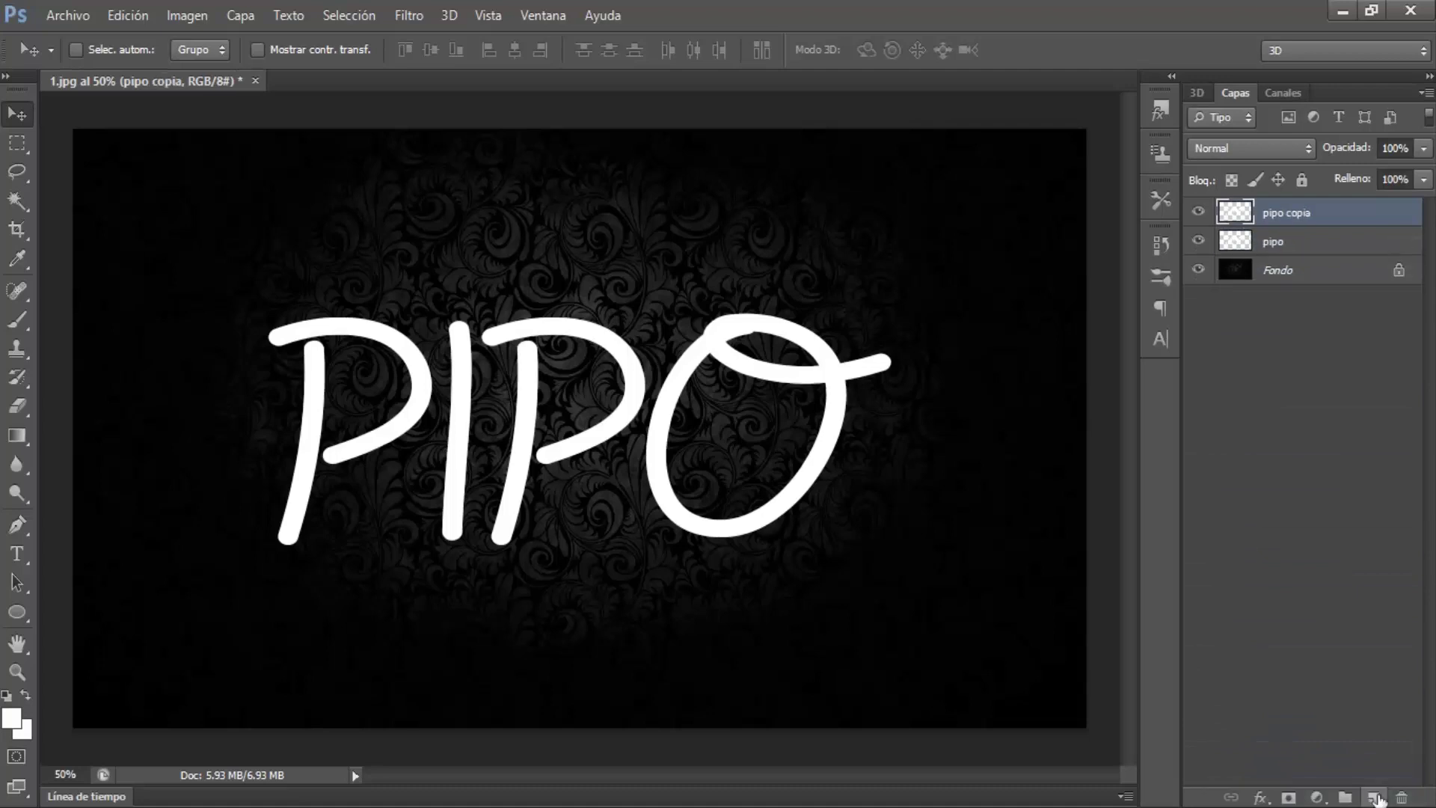
click(1198, 211)
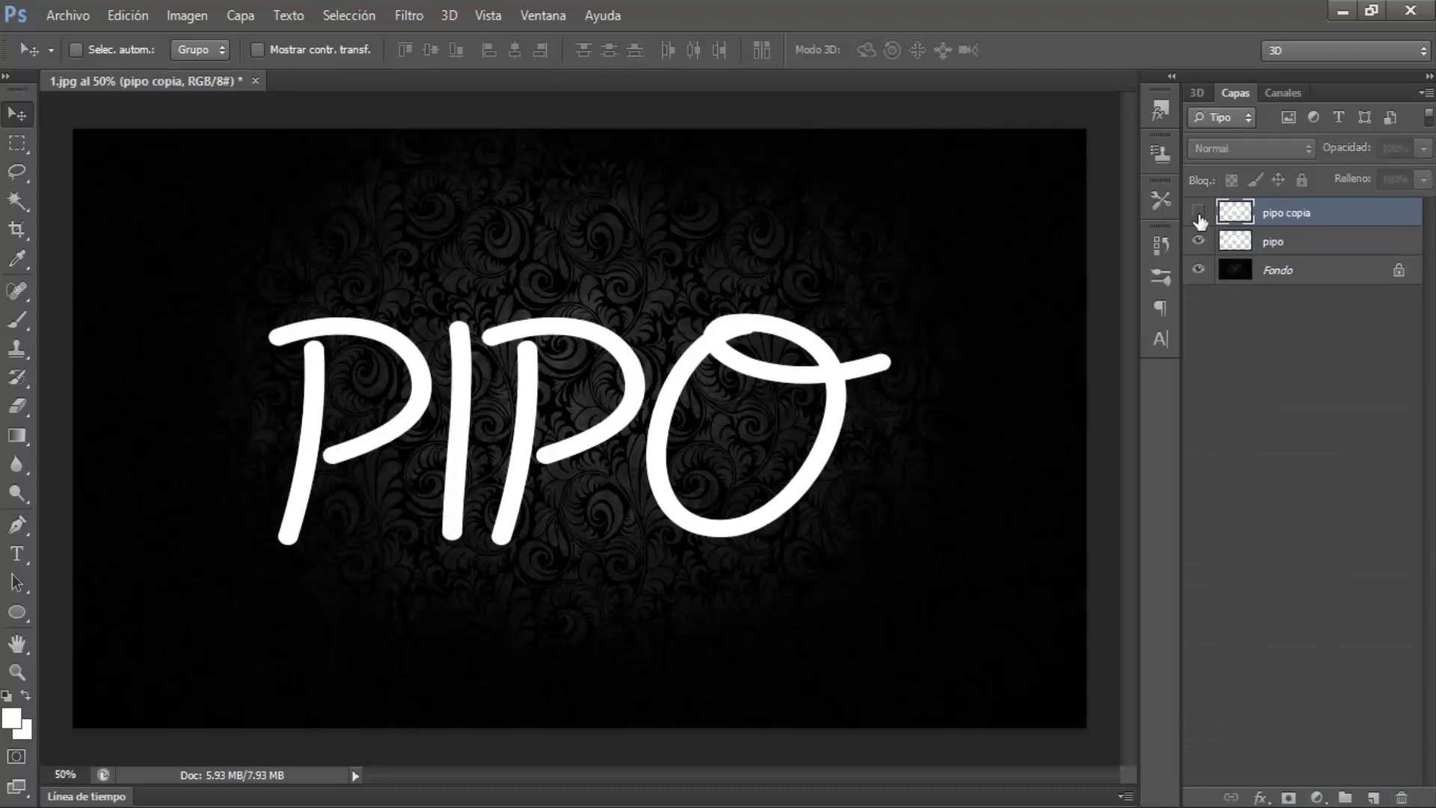
click(1282, 250)
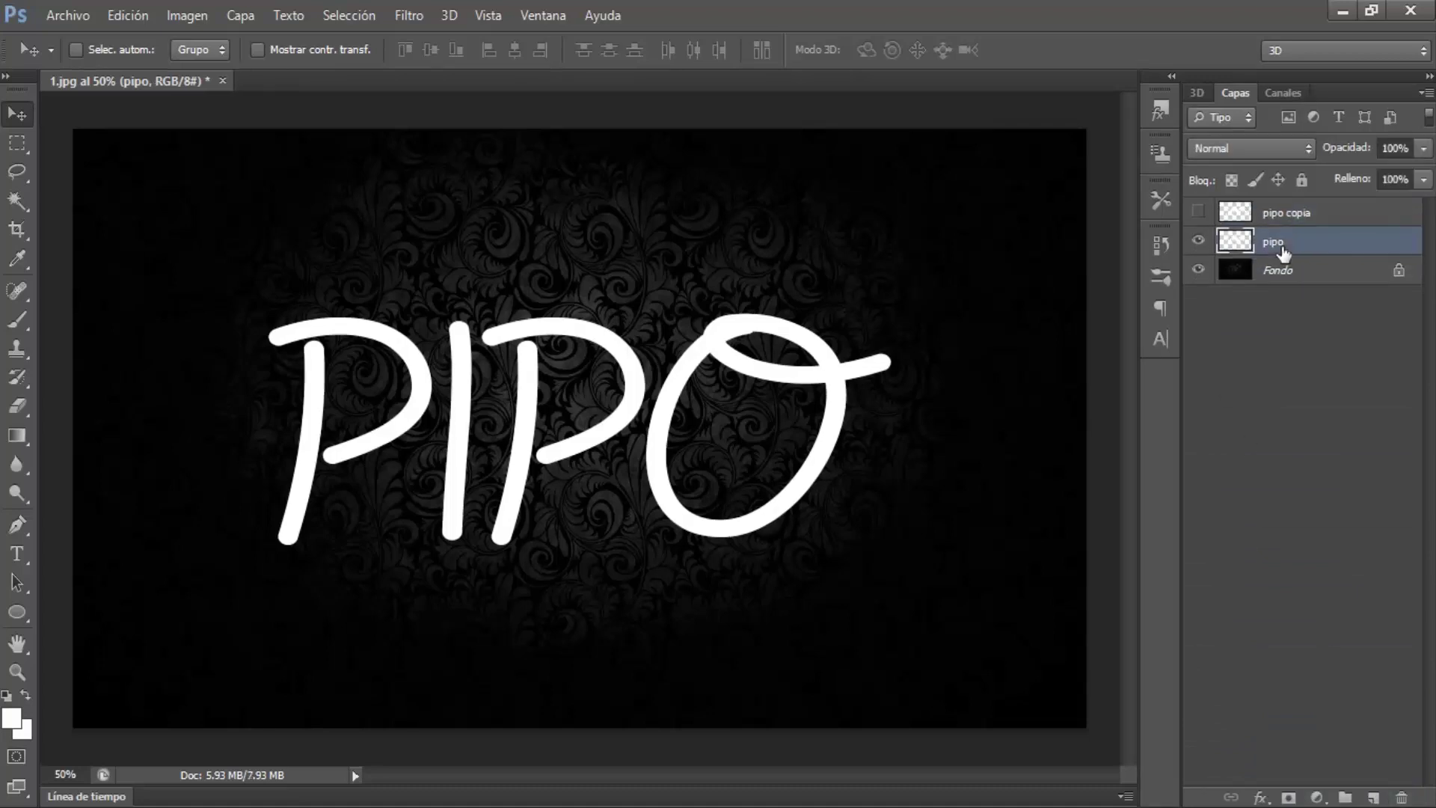
click(1261, 797)
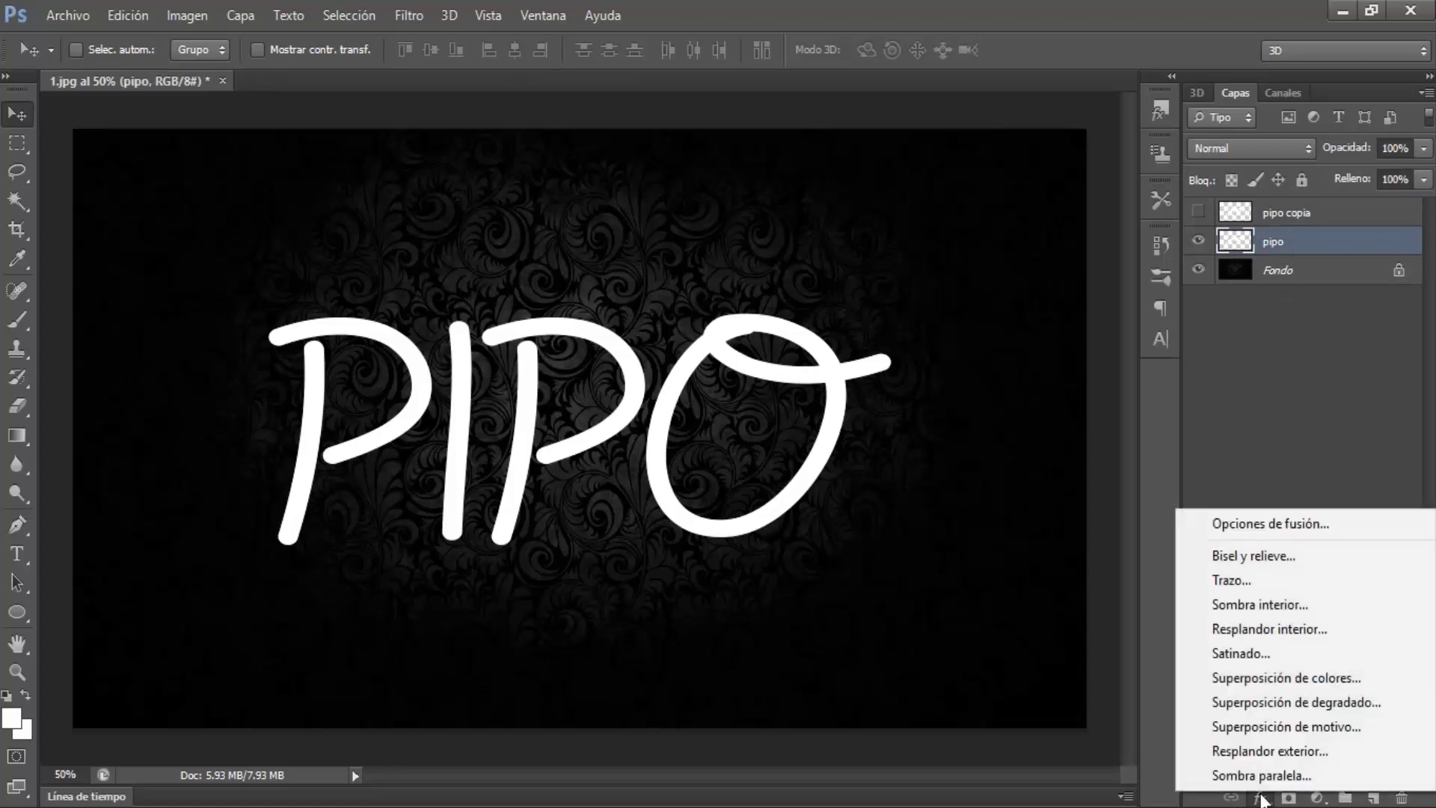
Give the pipo layer a pure red (ff0000) Color Overlay effect.
click(1276, 678)
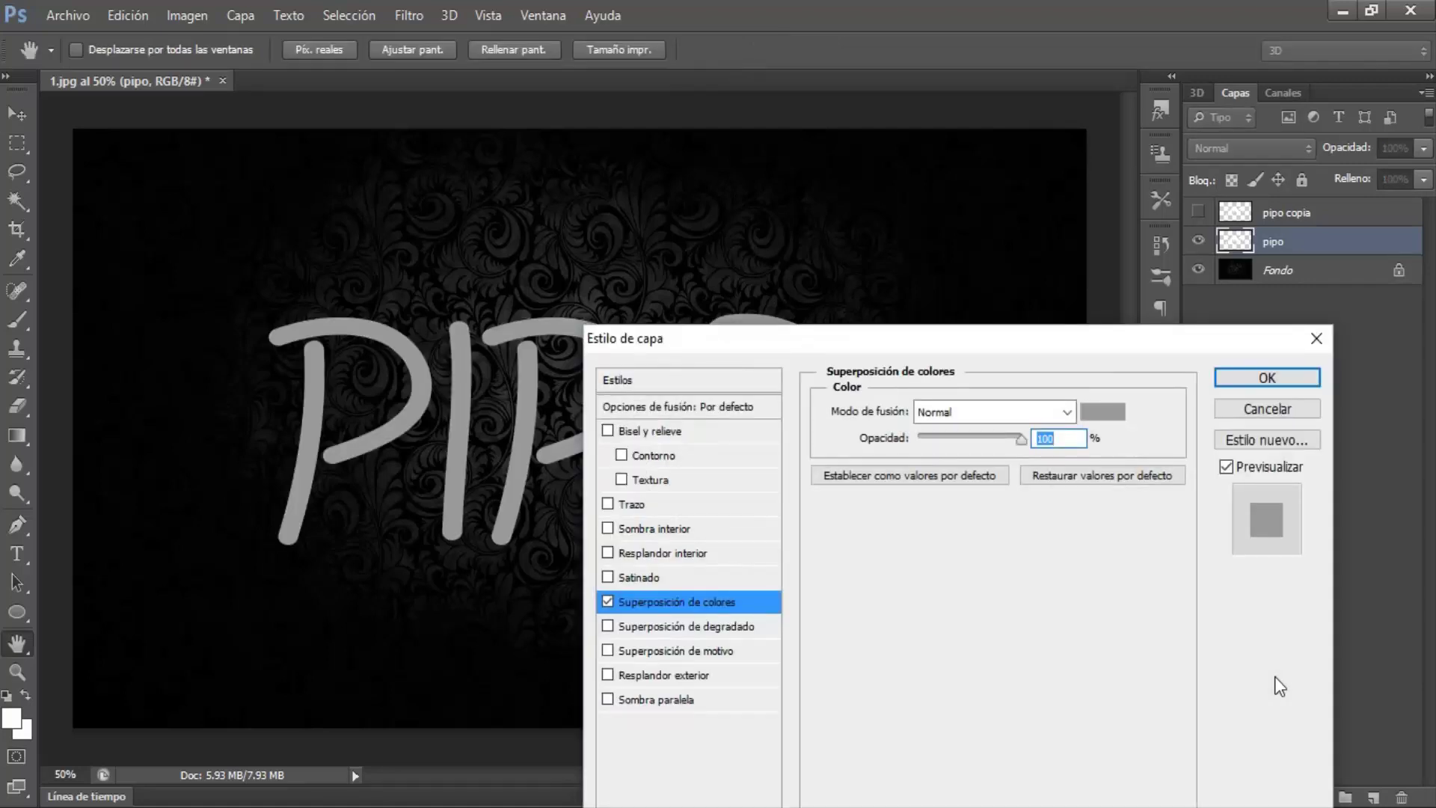
click(1110, 417)
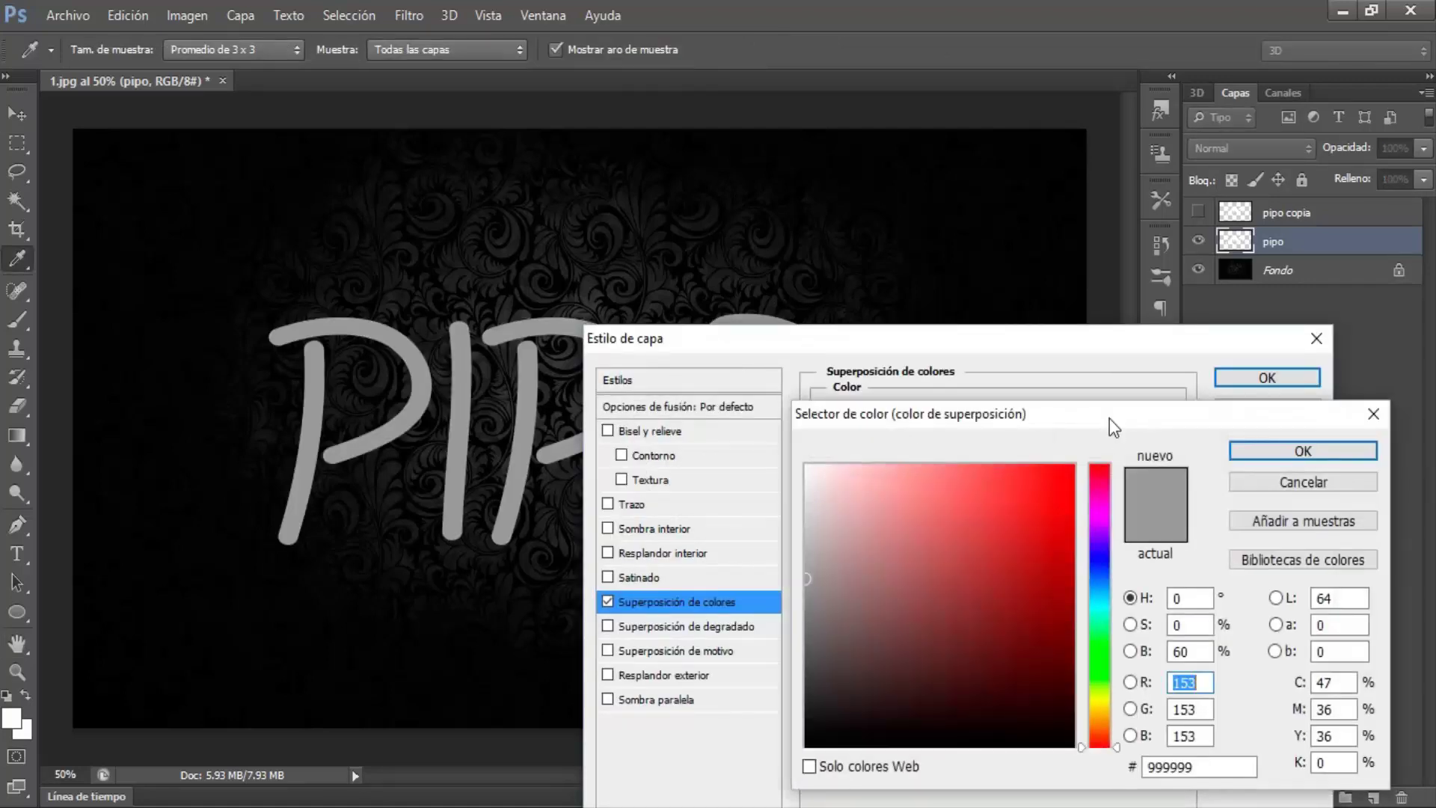
drag(1062, 532, 1084, 454)
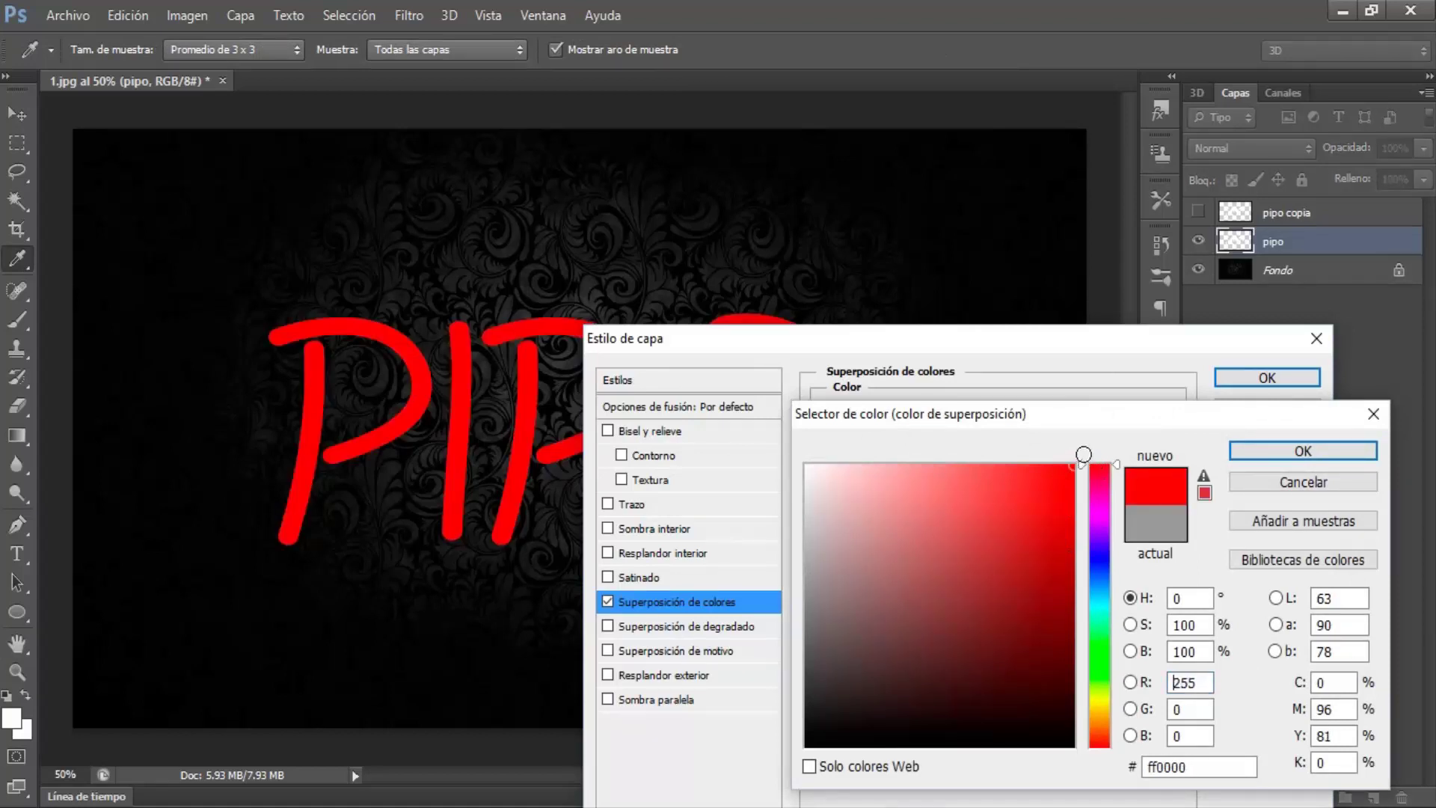
click(1254, 449)
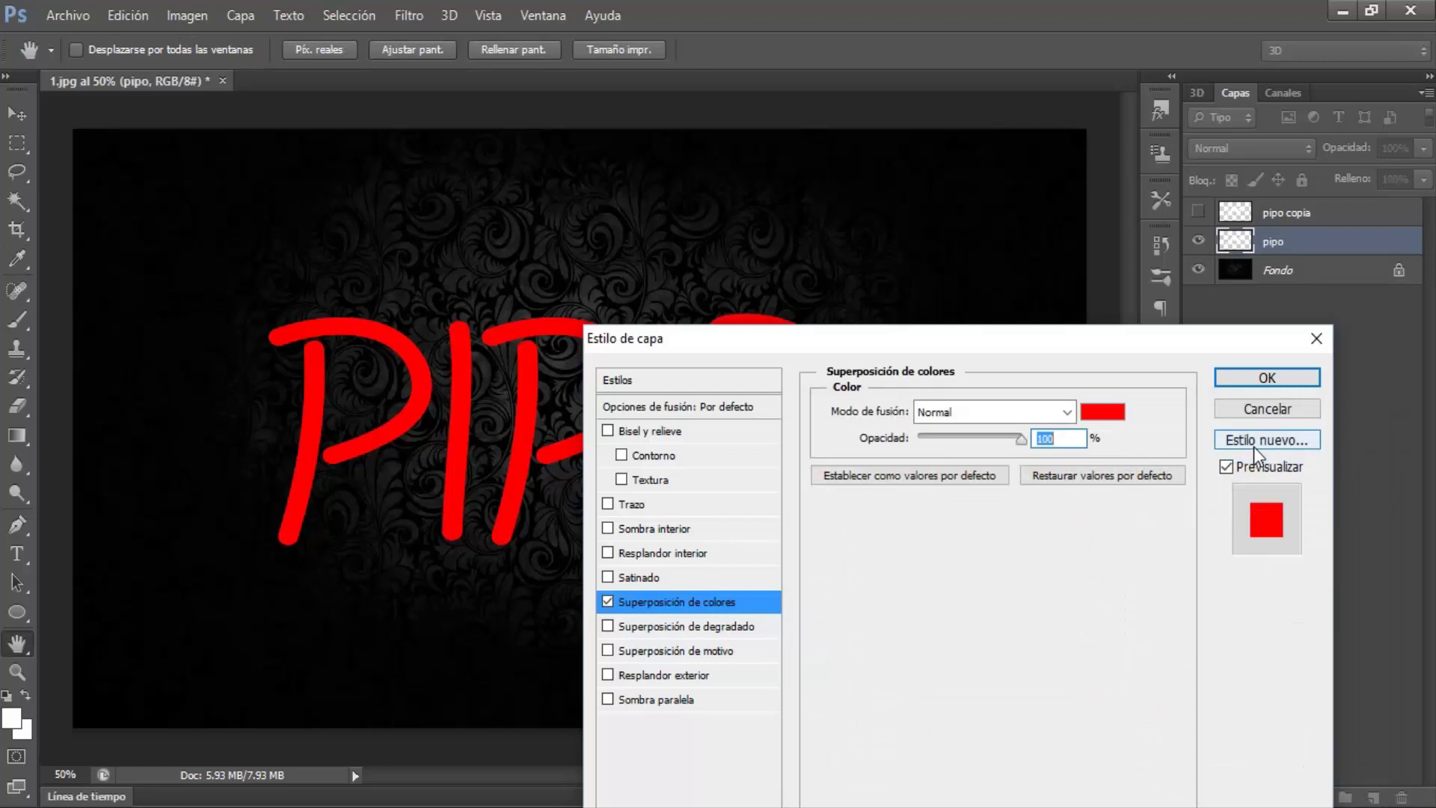
click(1258, 378)
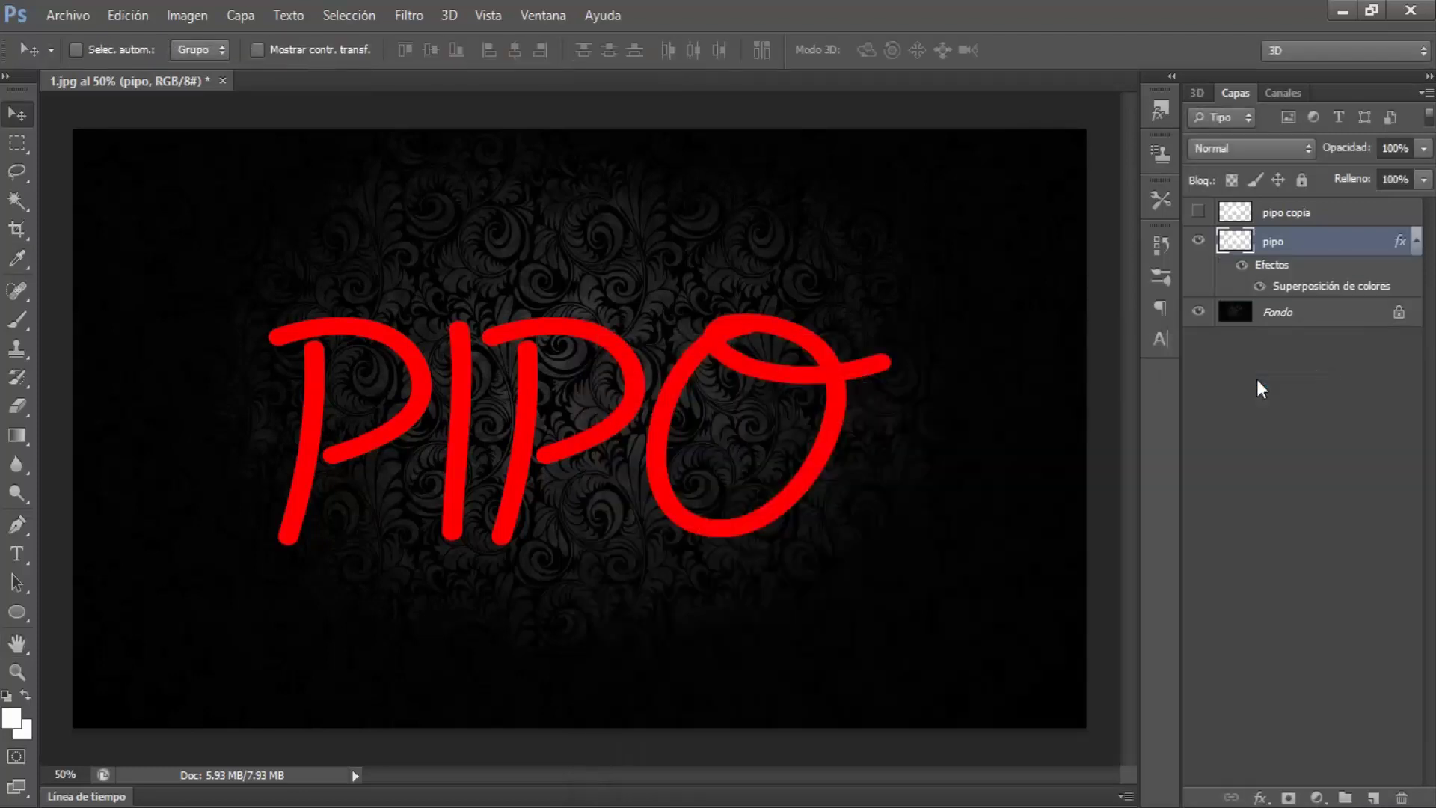
Apply a Gaussian Blur of about 28 px radius to the red pipo layer.
click(1416, 241)
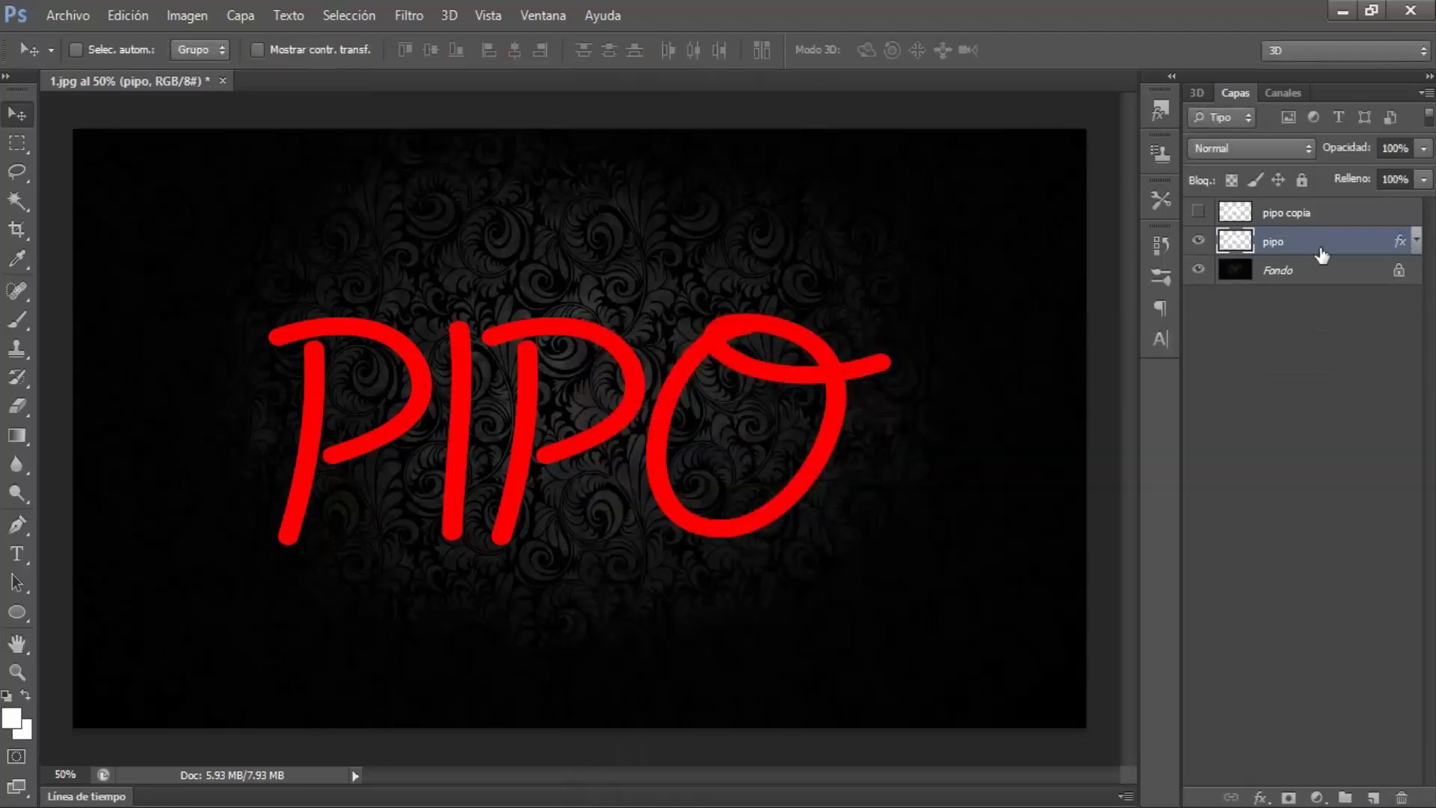
click(406, 21)
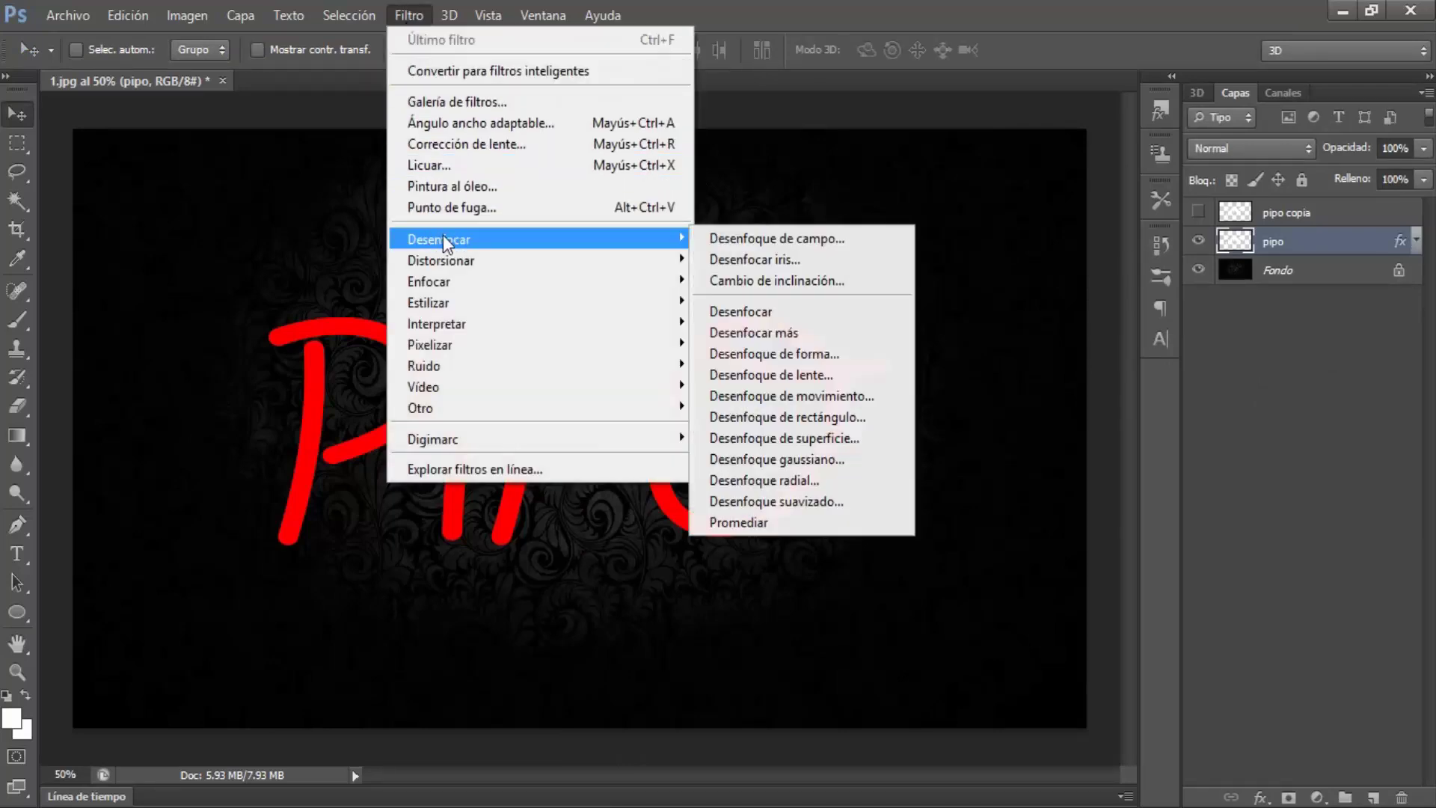
mouse_move(440, 239)
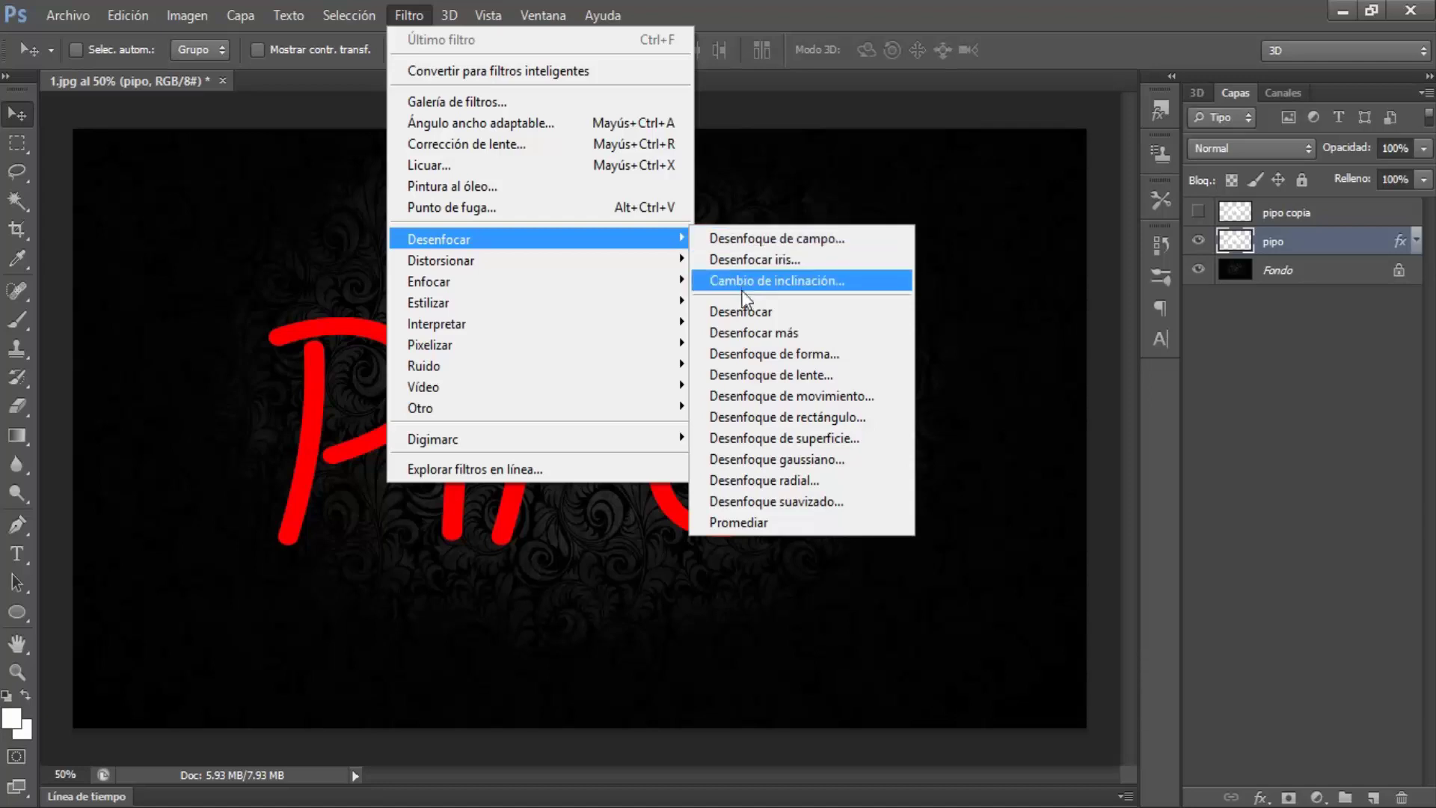
click(752, 465)
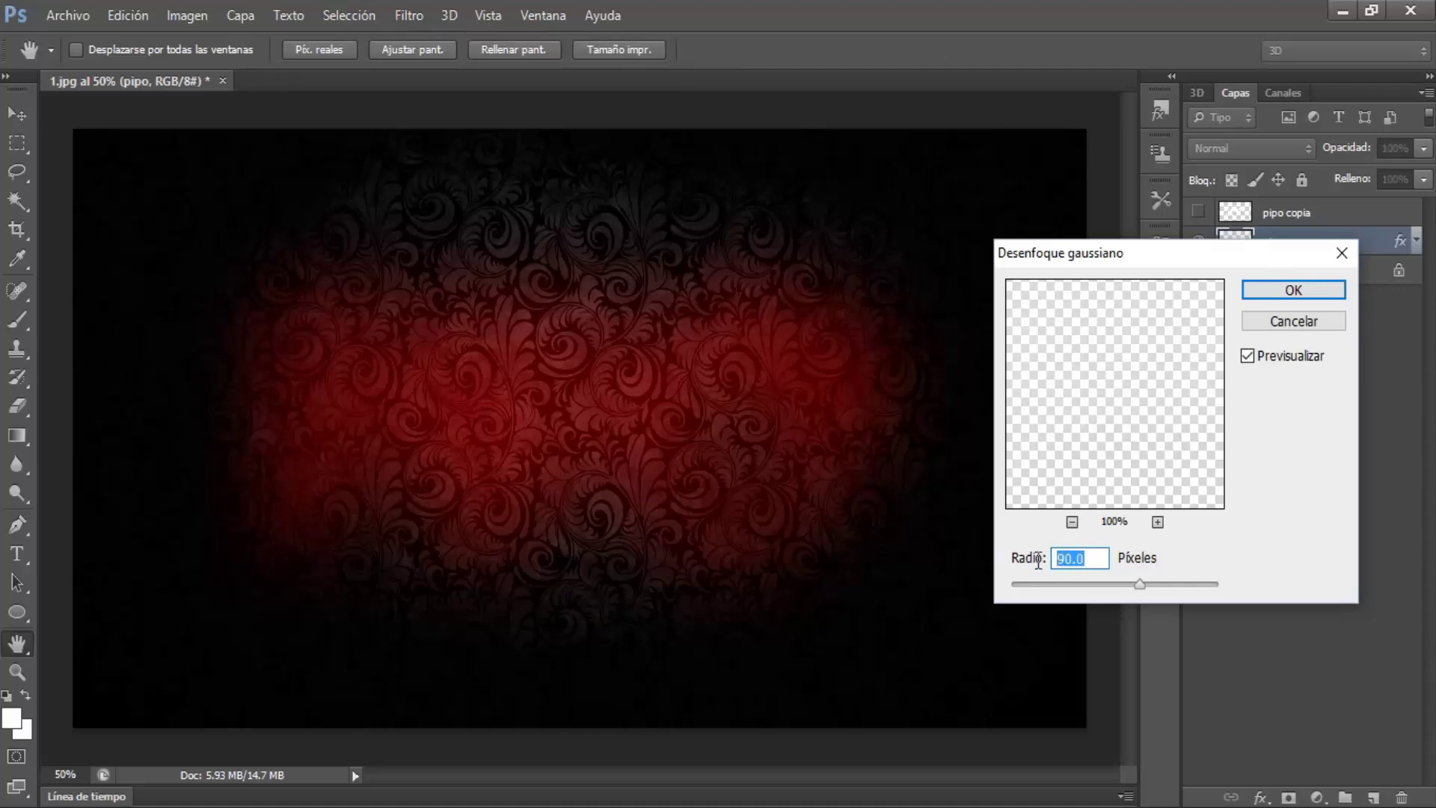
text(25)
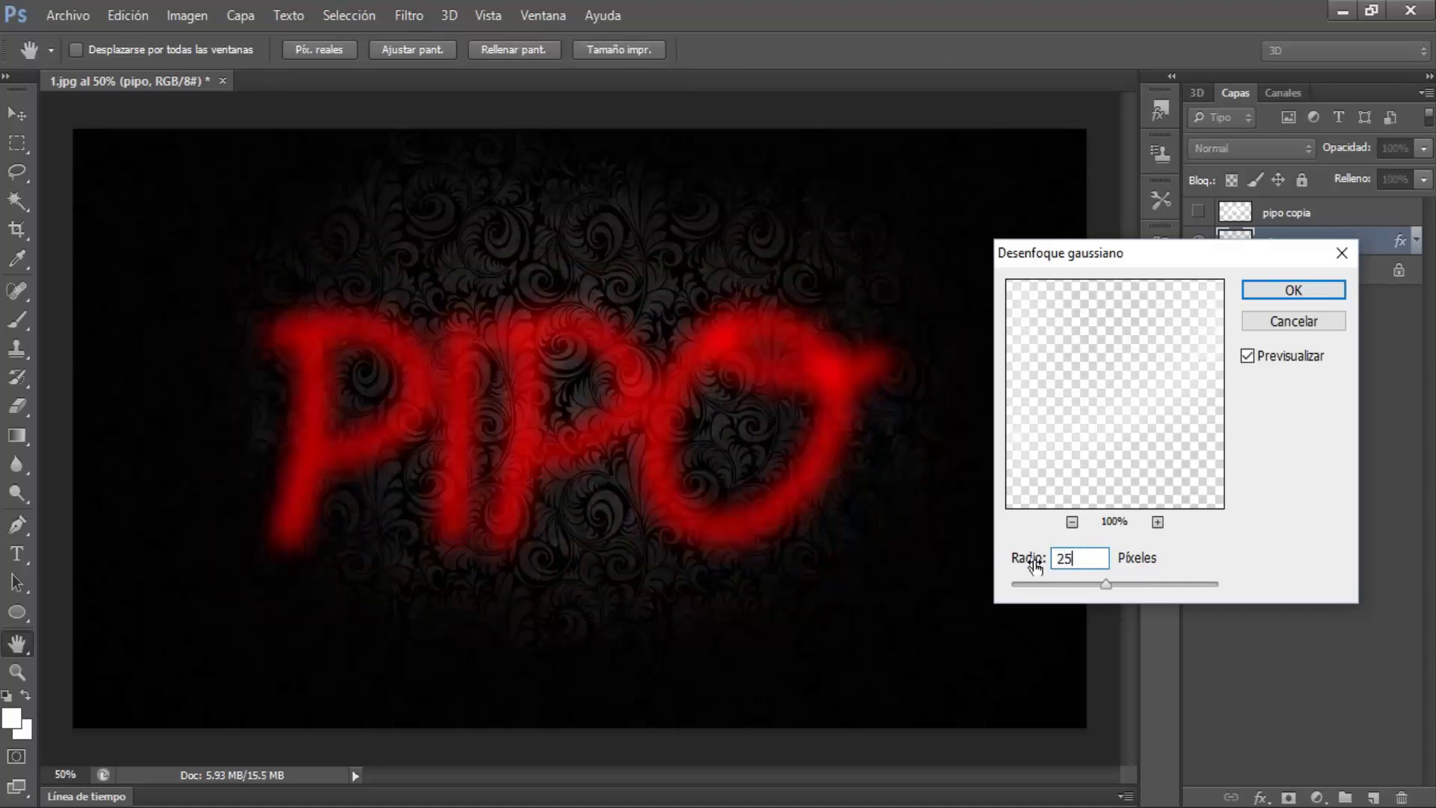
drag(1029, 560, 1022, 561)
click(1255, 292)
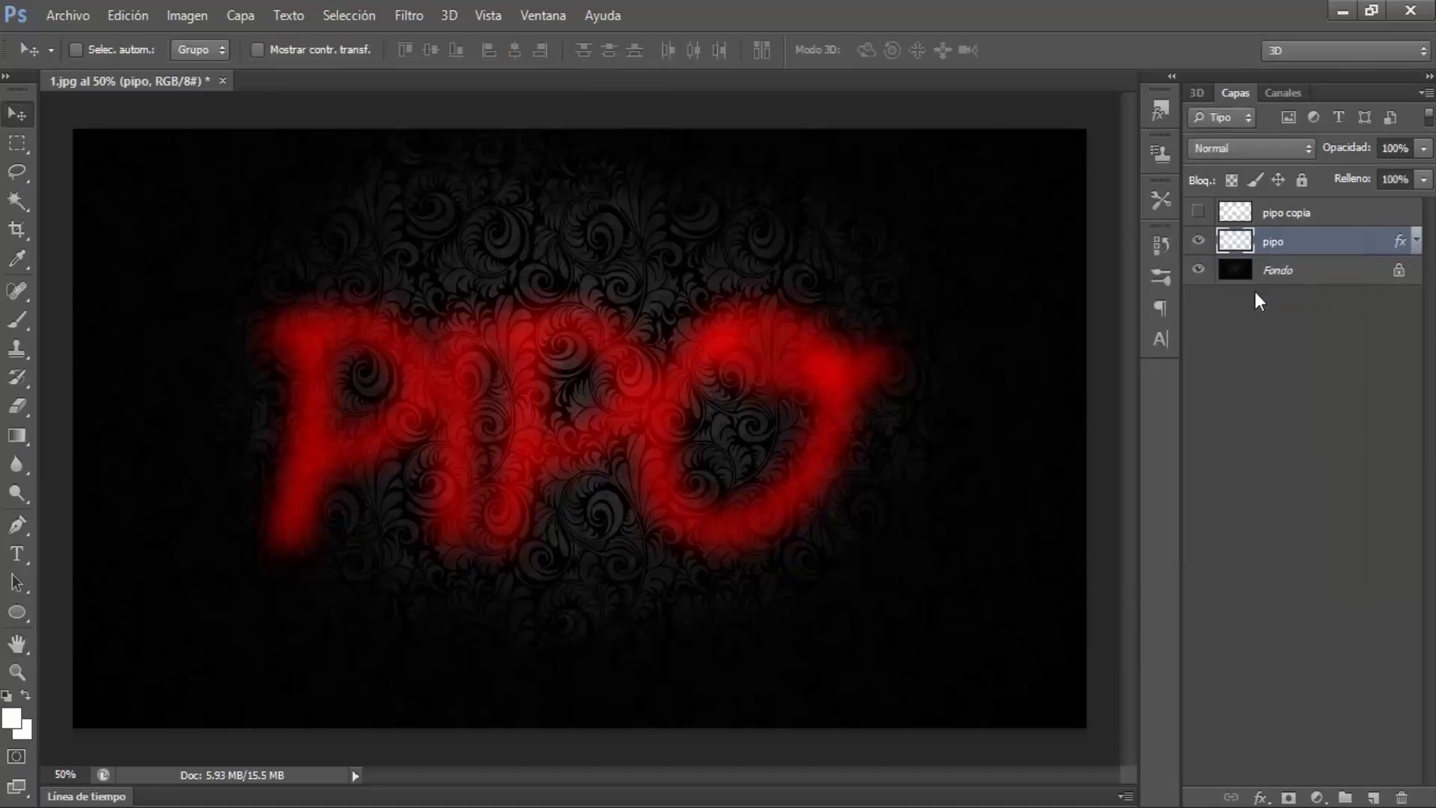
Show pipo copia and lower its Fill Opacity to 0 in Blending Options.
click(1263, 216)
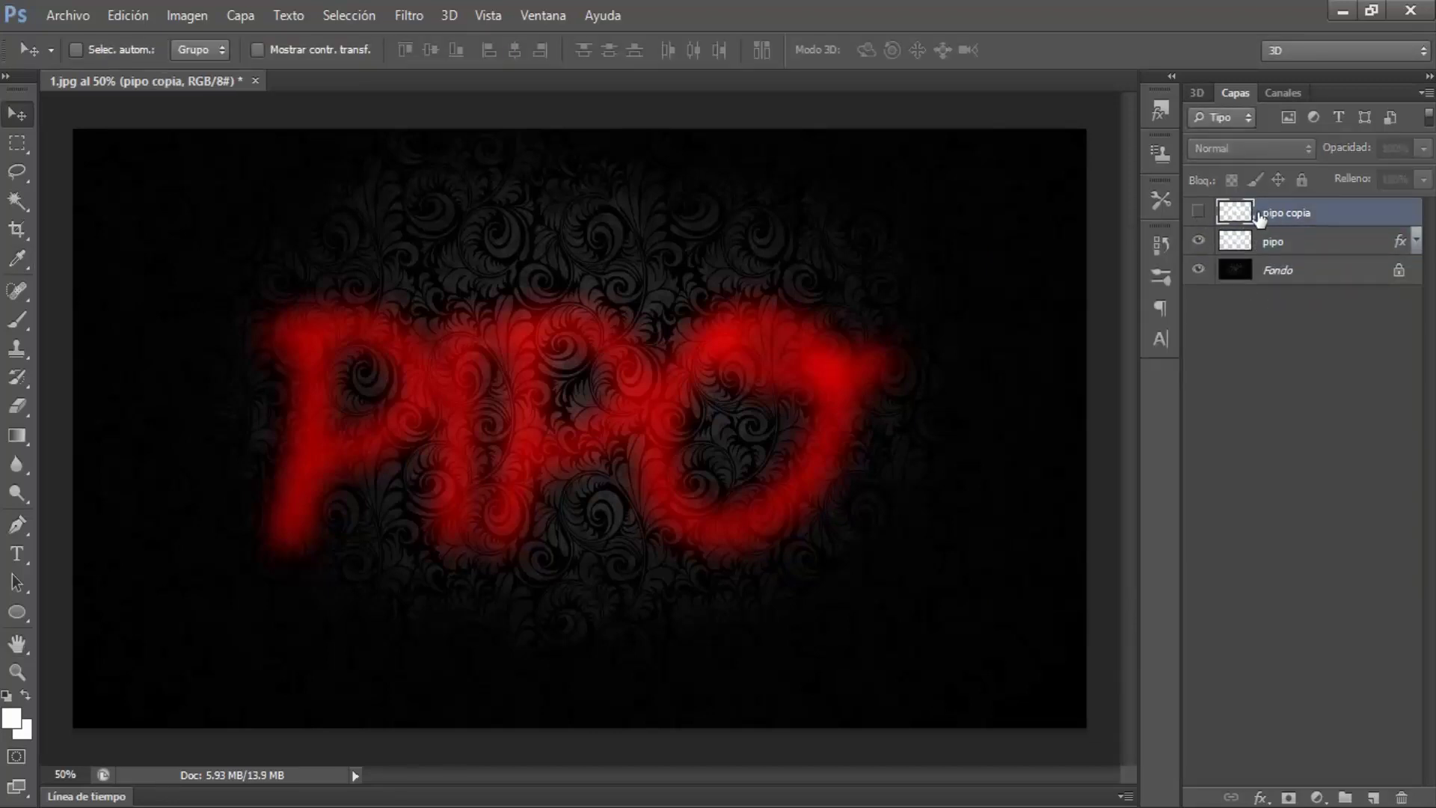
click(1198, 214)
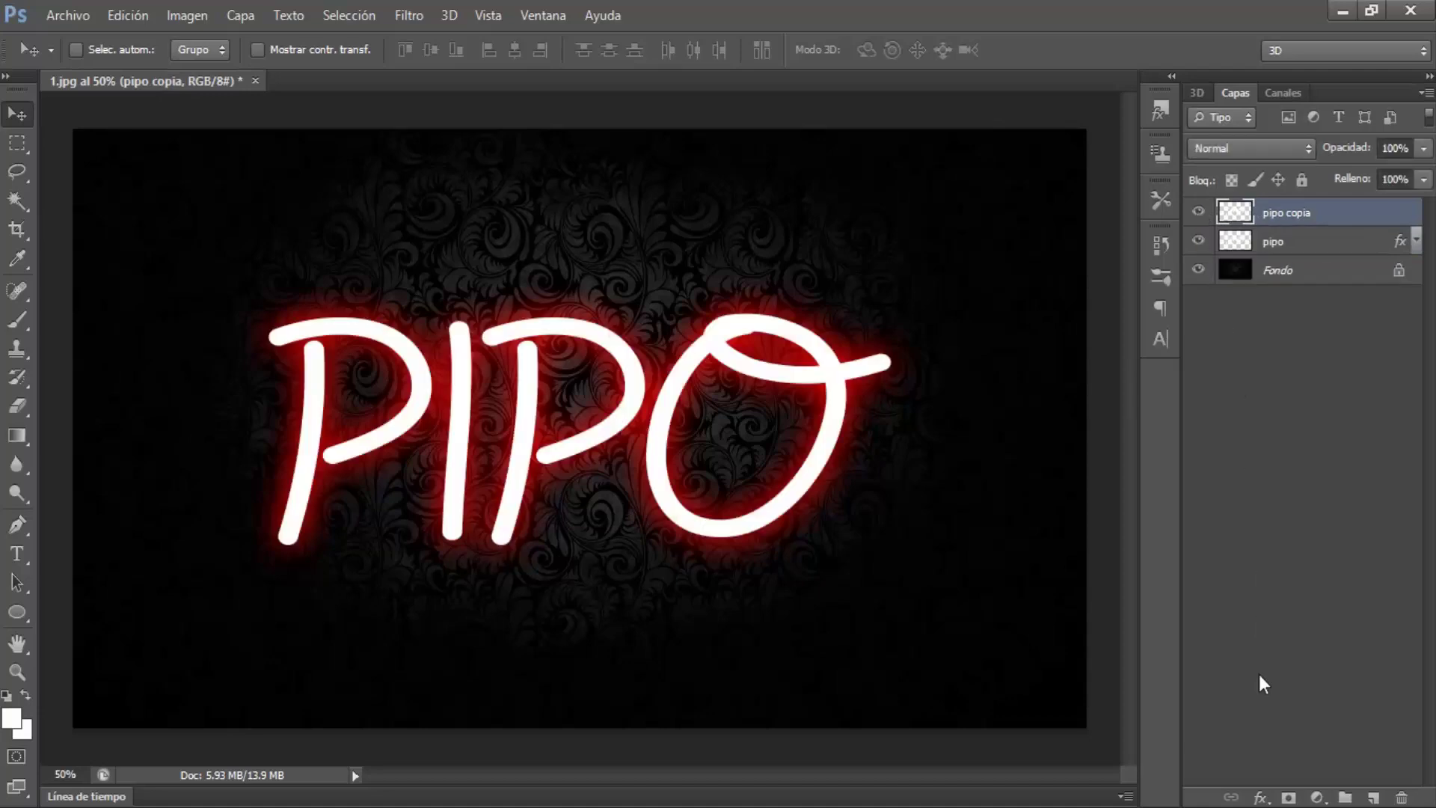
click(1261, 797)
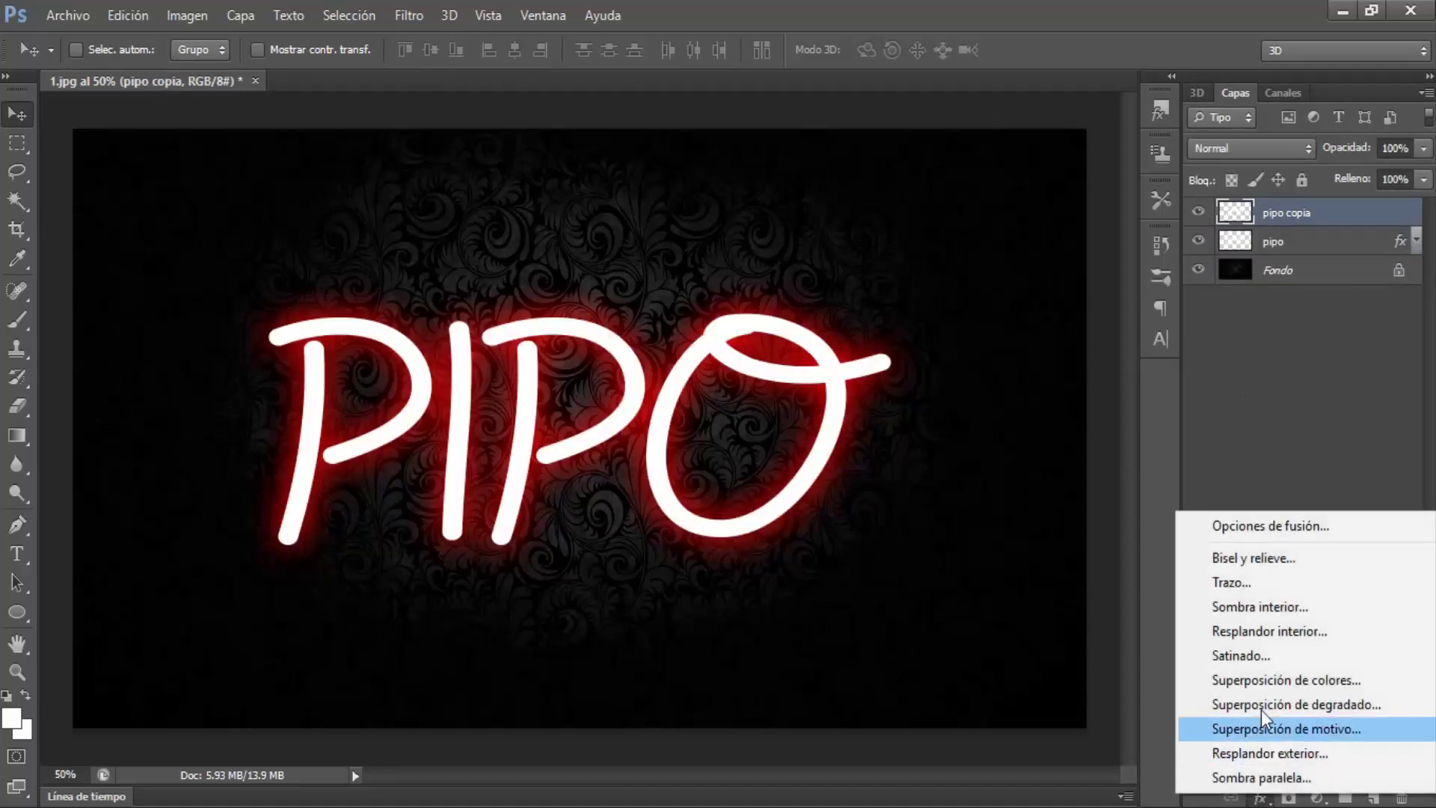
click(1244, 528)
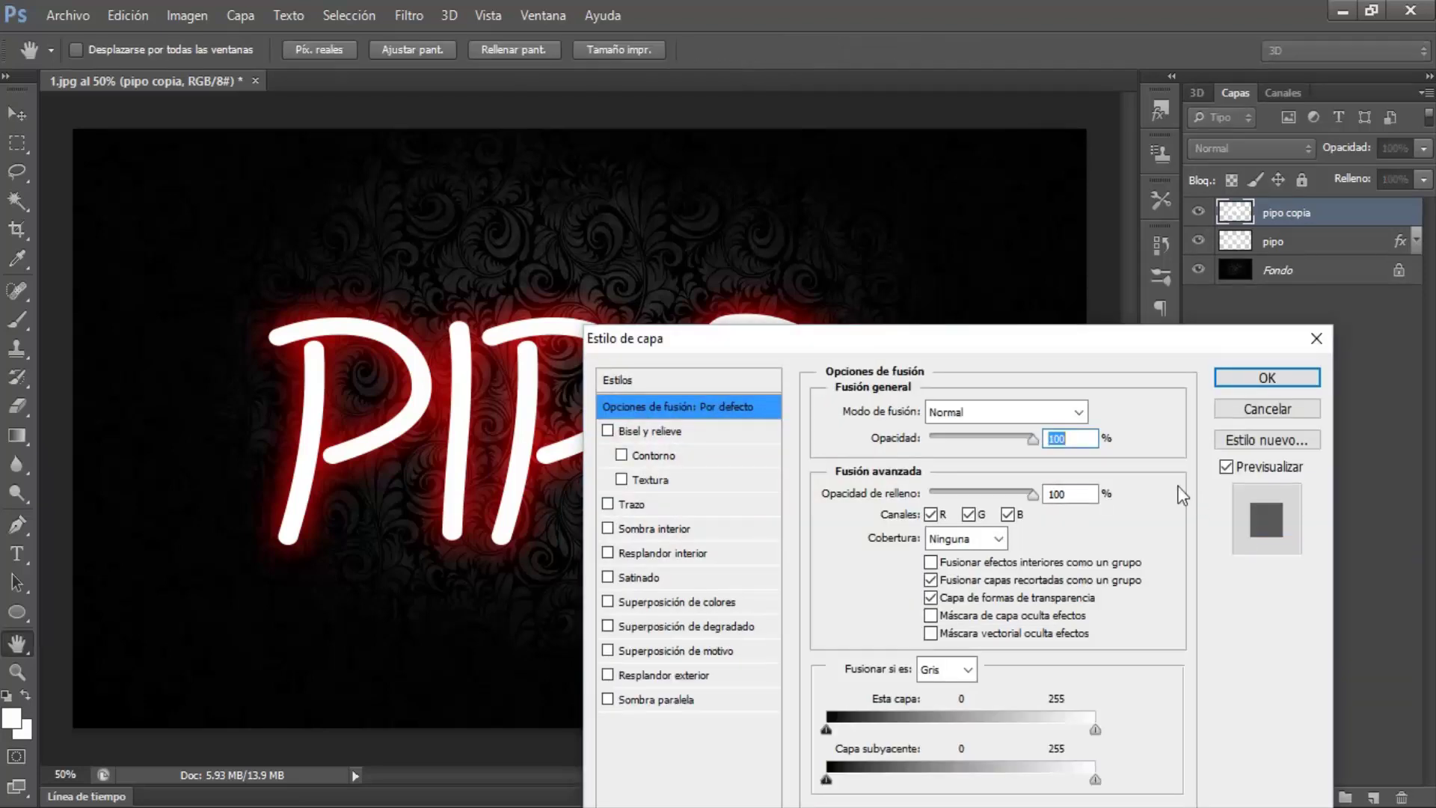
drag(903, 348, 1102, 264)
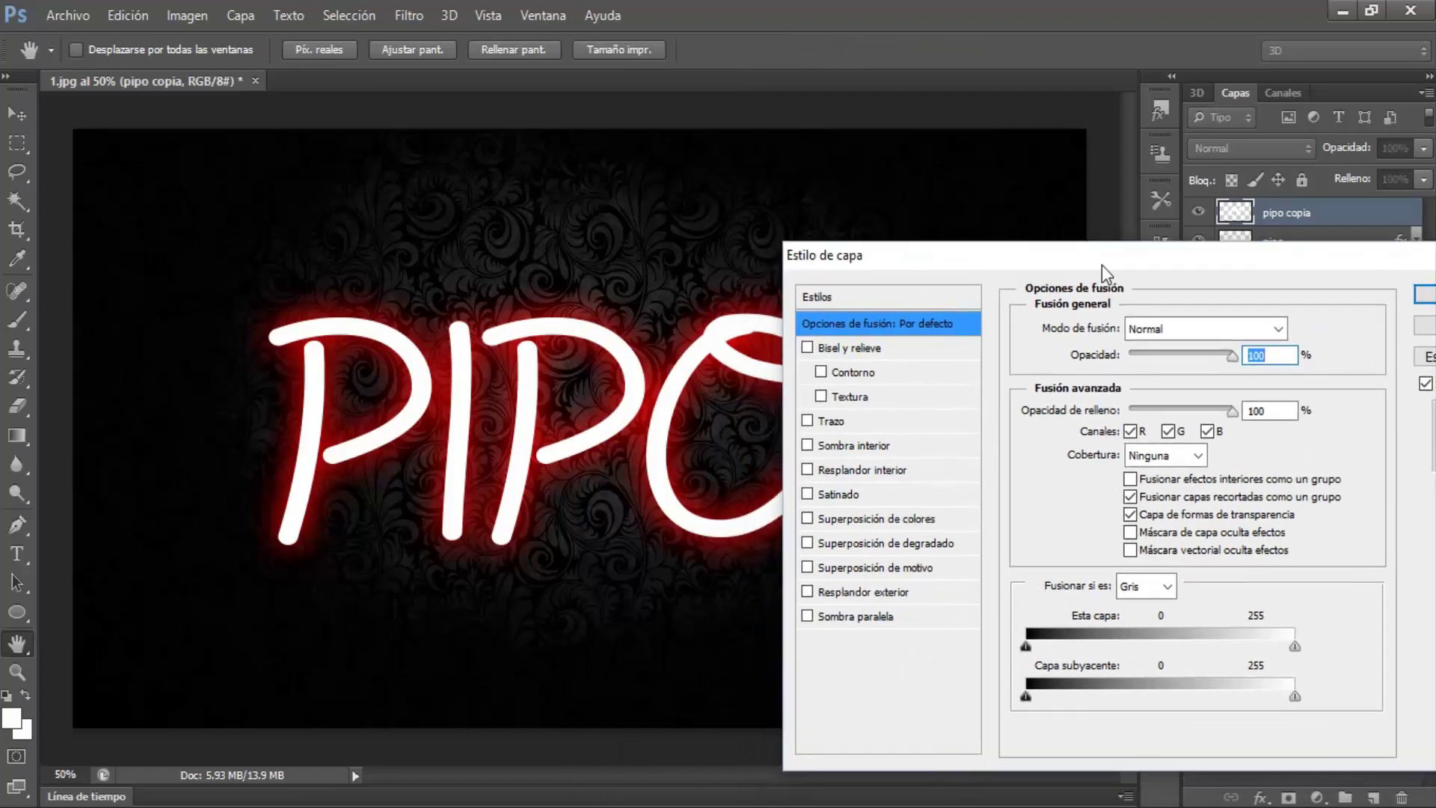
drag(1233, 410, 1107, 423)
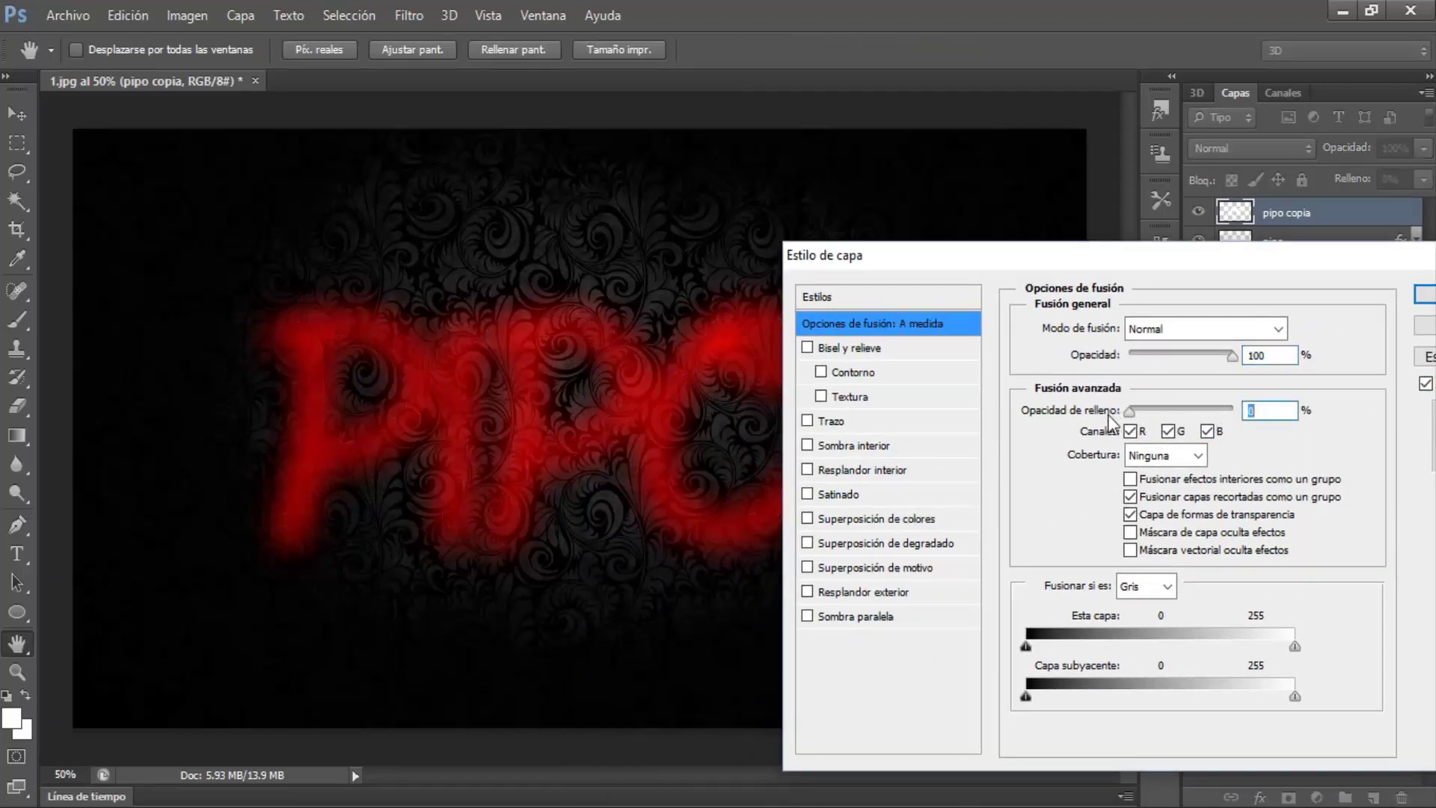
Add a Bevel and Emboss to pipo copia with 16 px size, depth 75, angle 120°.
click(845, 348)
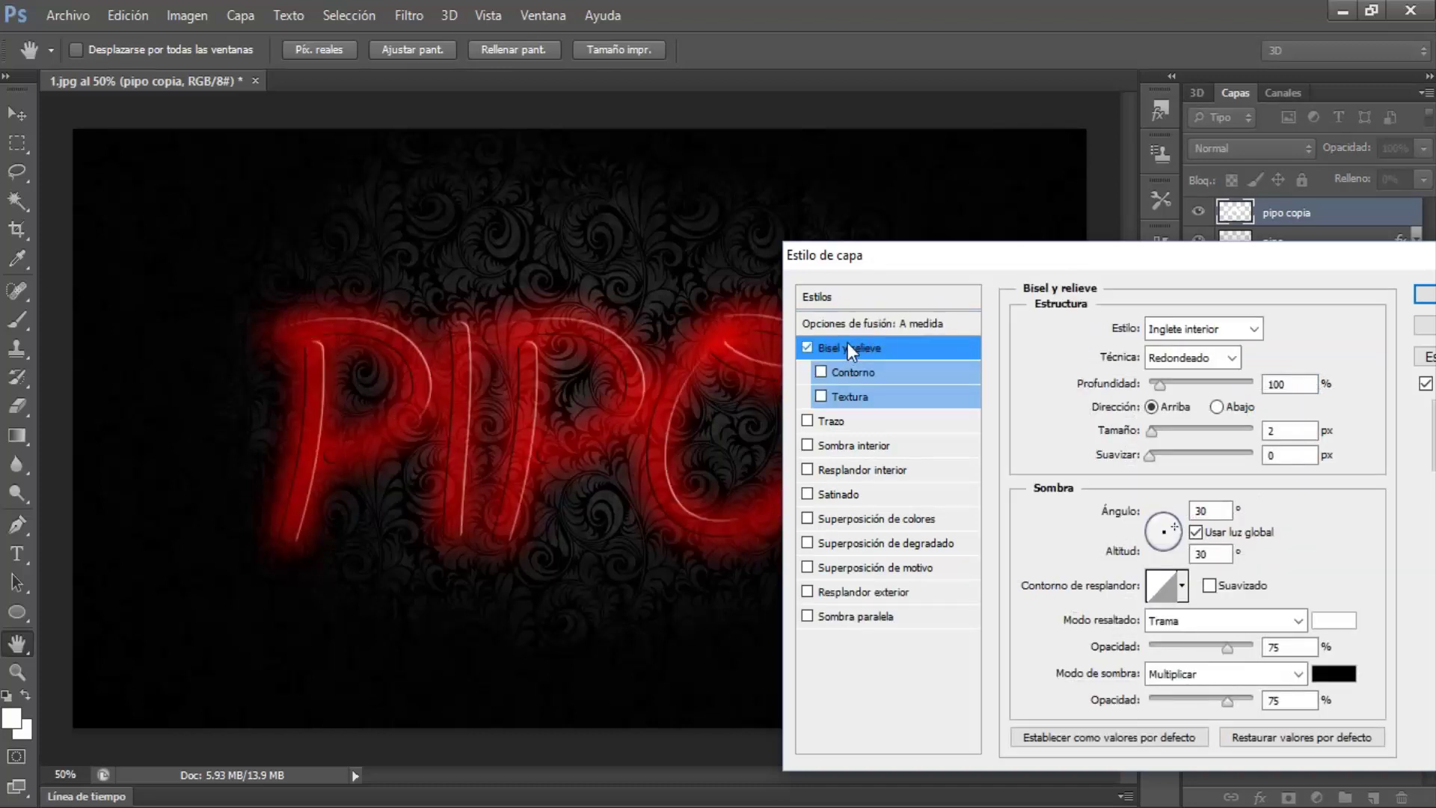
drag(1151, 455, 1261, 459)
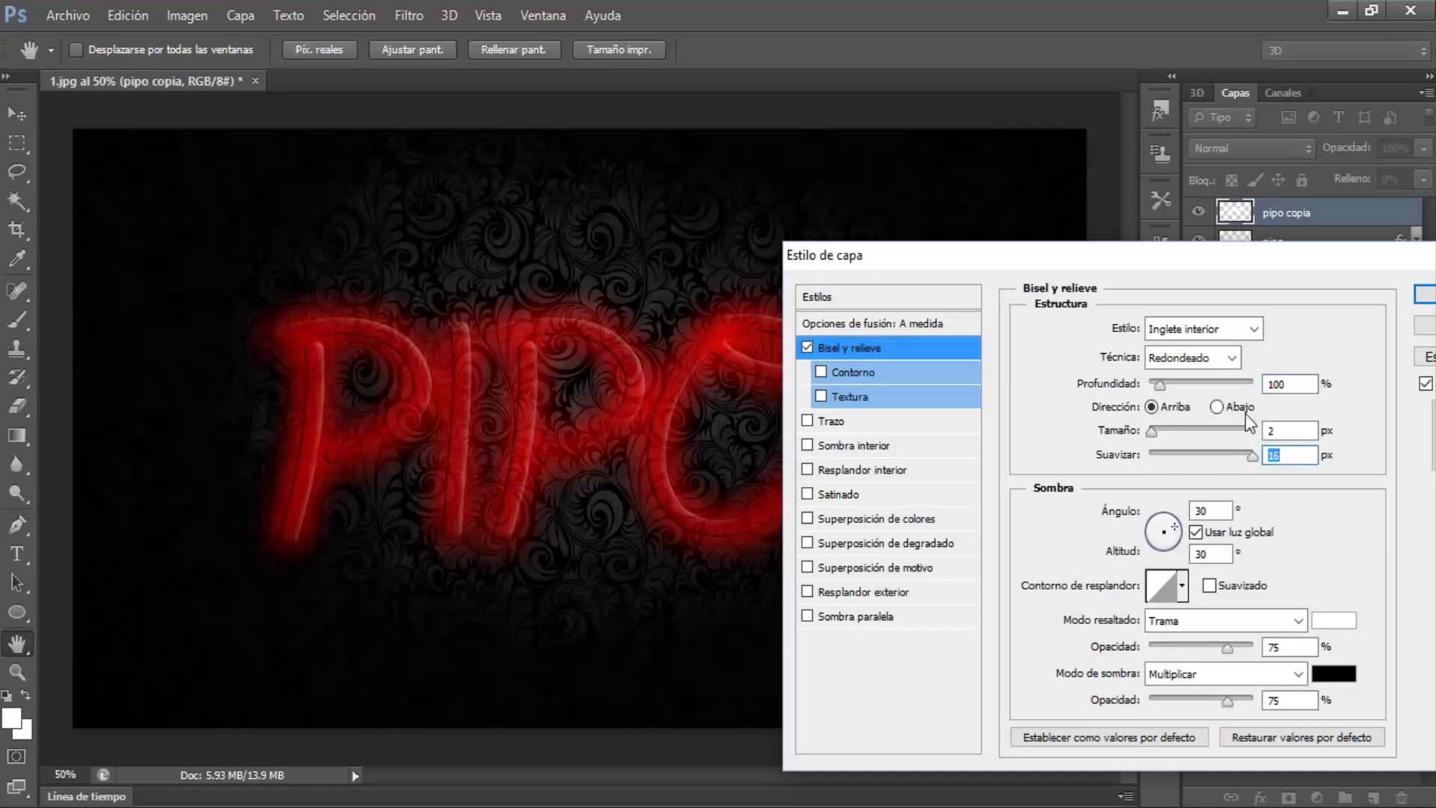
drag(1159, 388, 1156, 391)
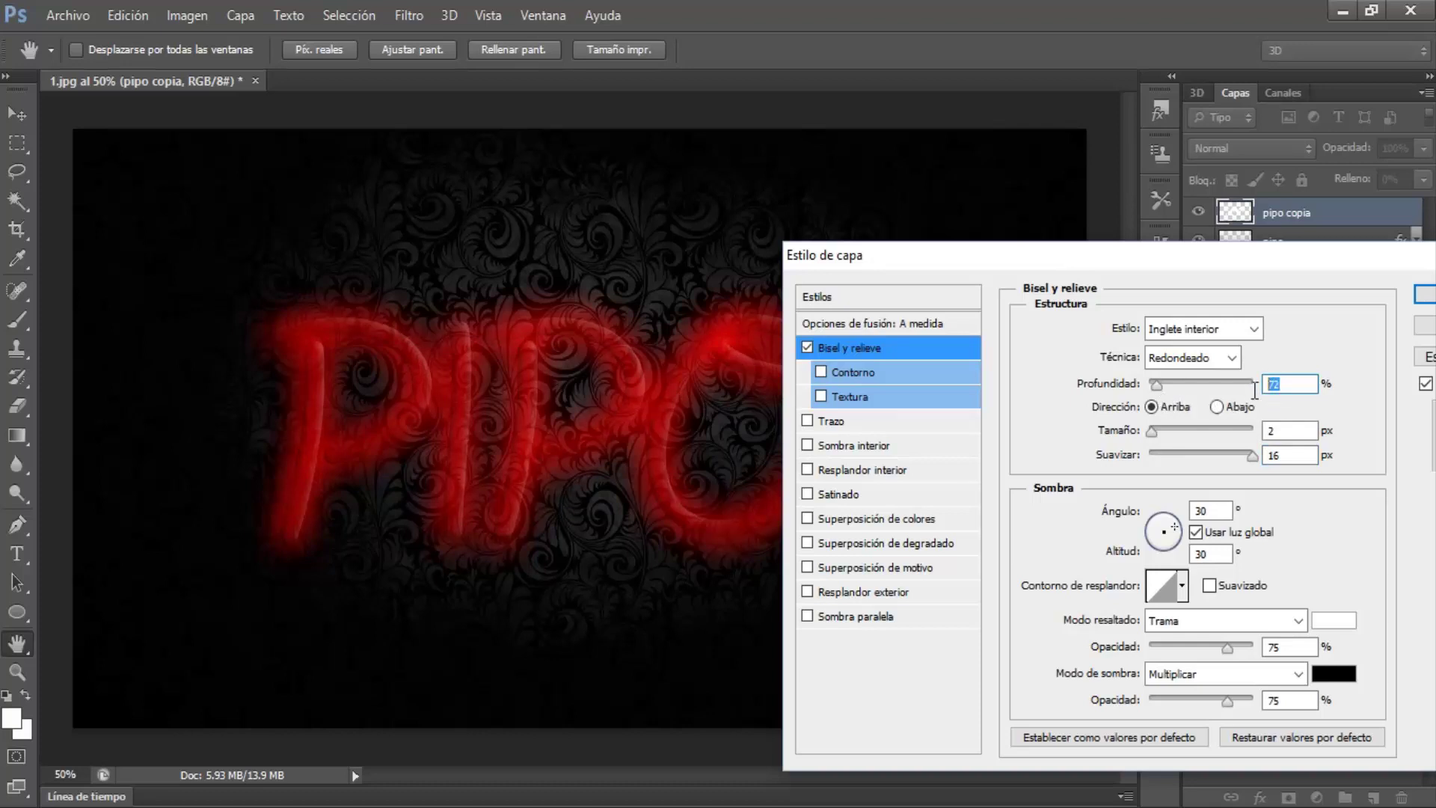
text(75)
key(Tab)
key(Tab)
key(Tab)
text(1)
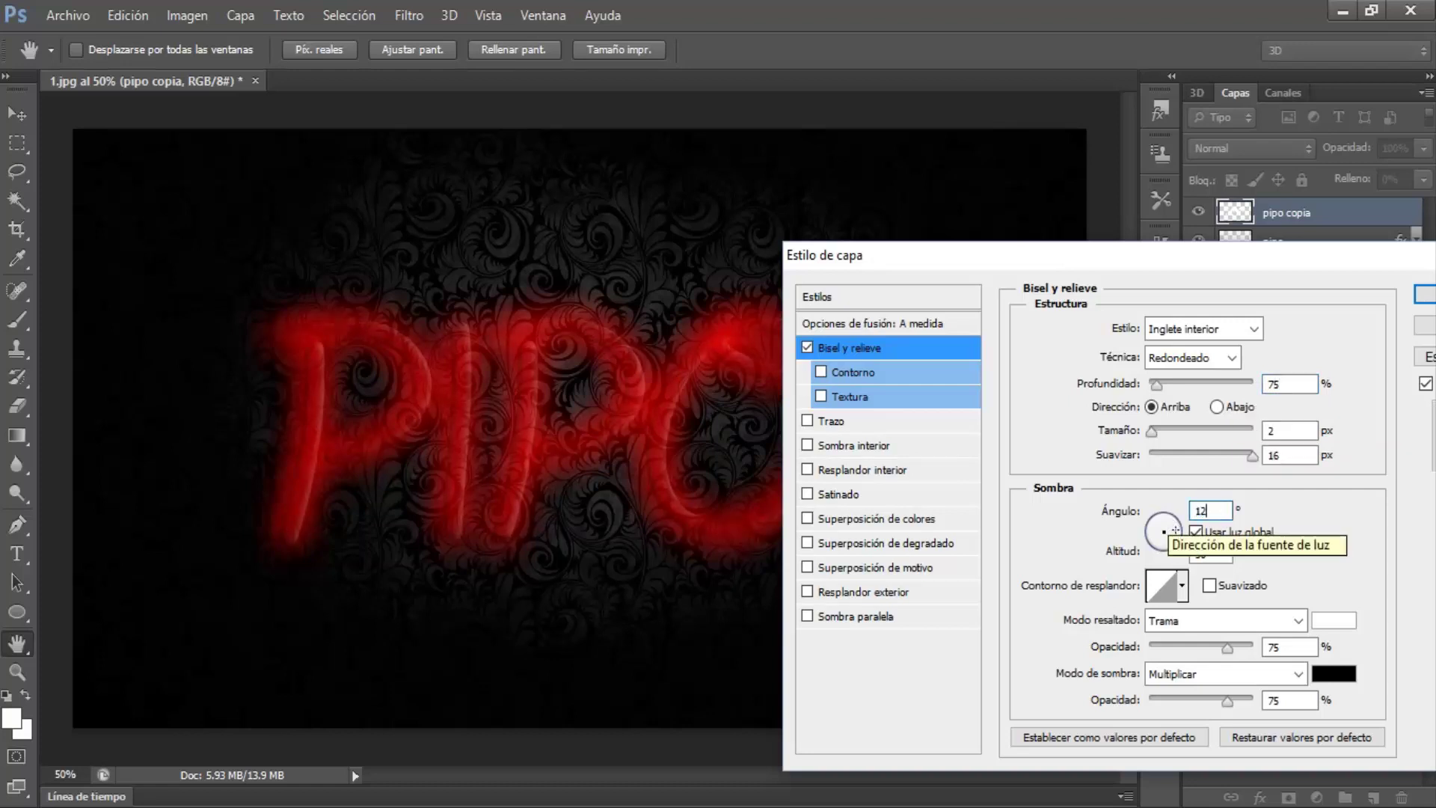
text(20)
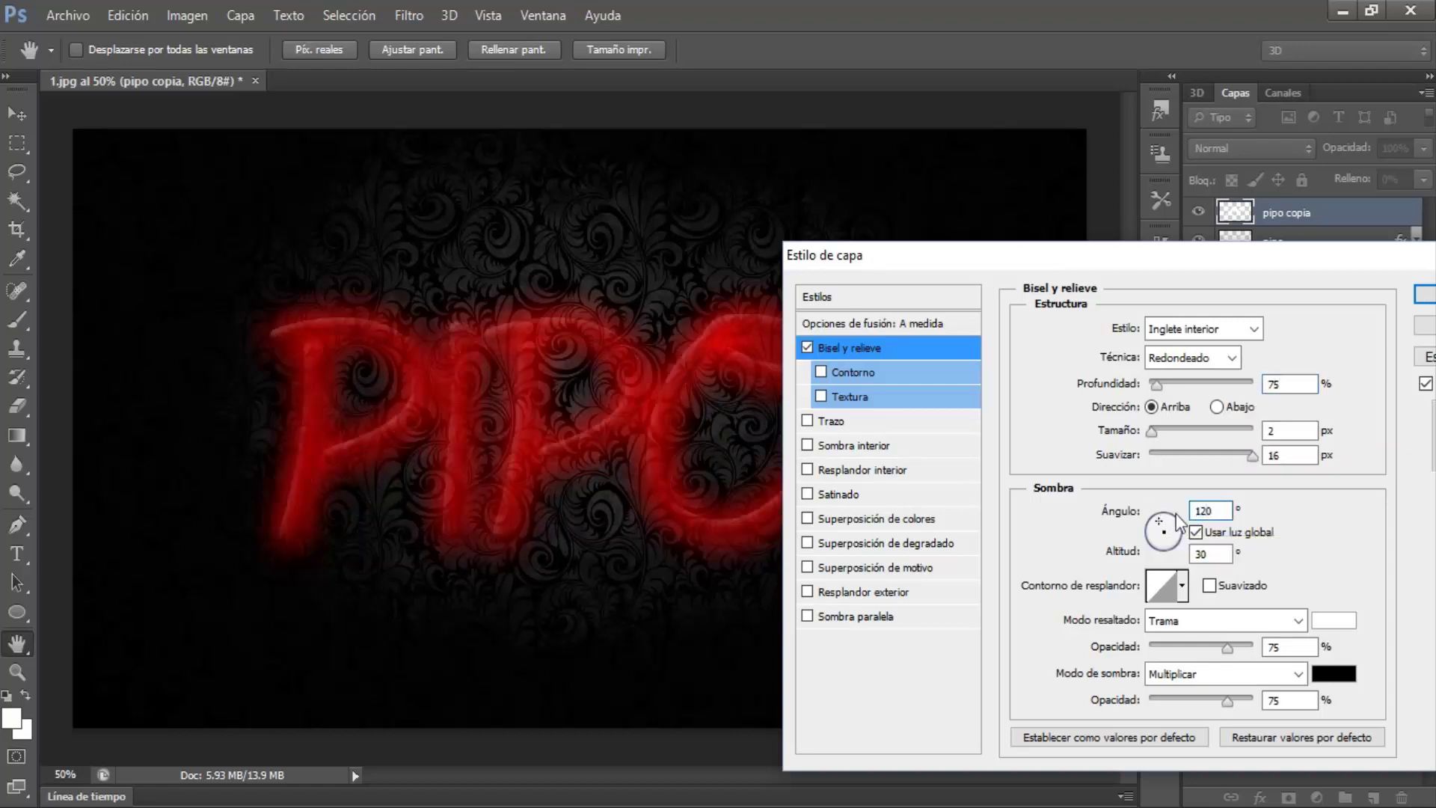
Set the bevel highlight to Sobreexponer color at 100% opacity and depth to 80.
click(1299, 621)
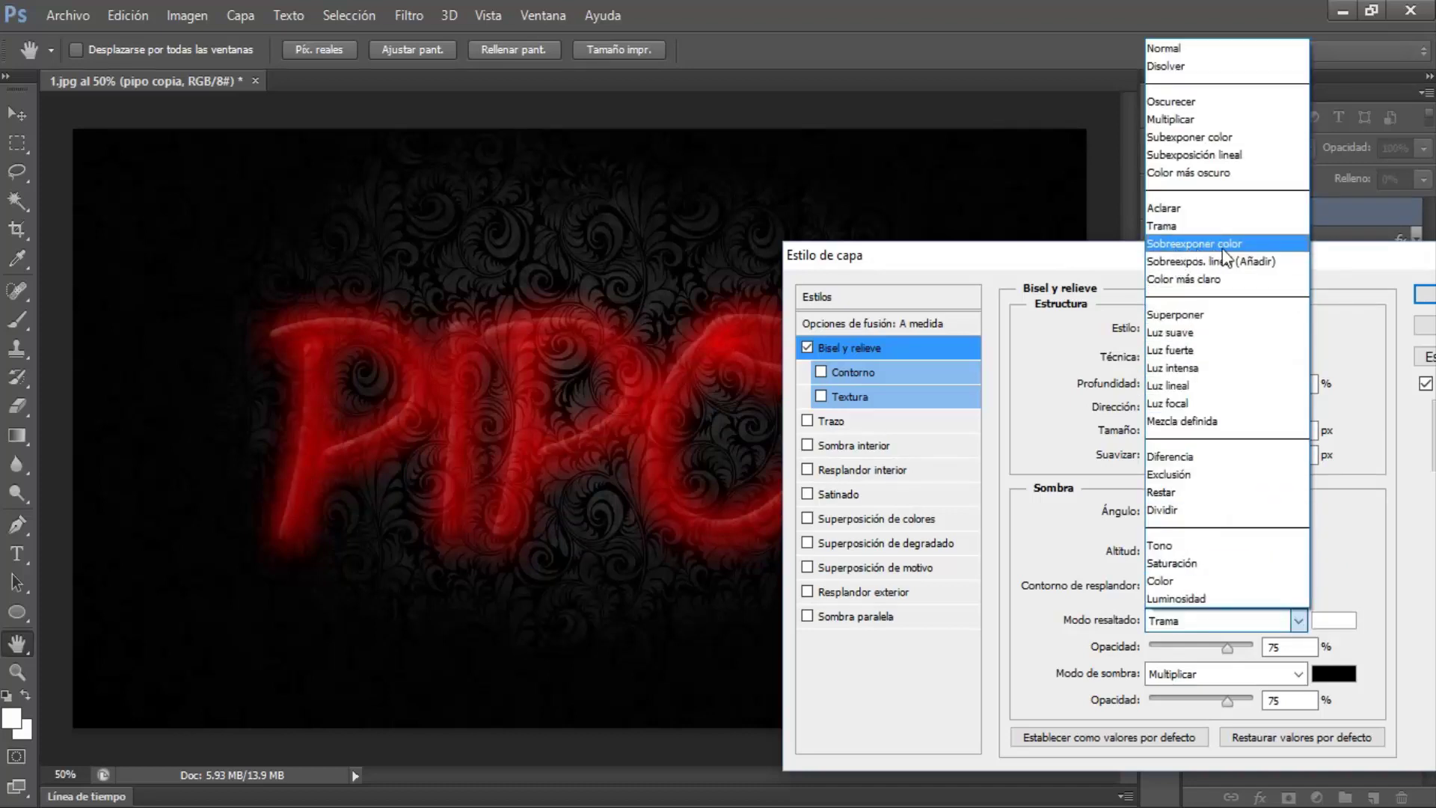
click(1201, 246)
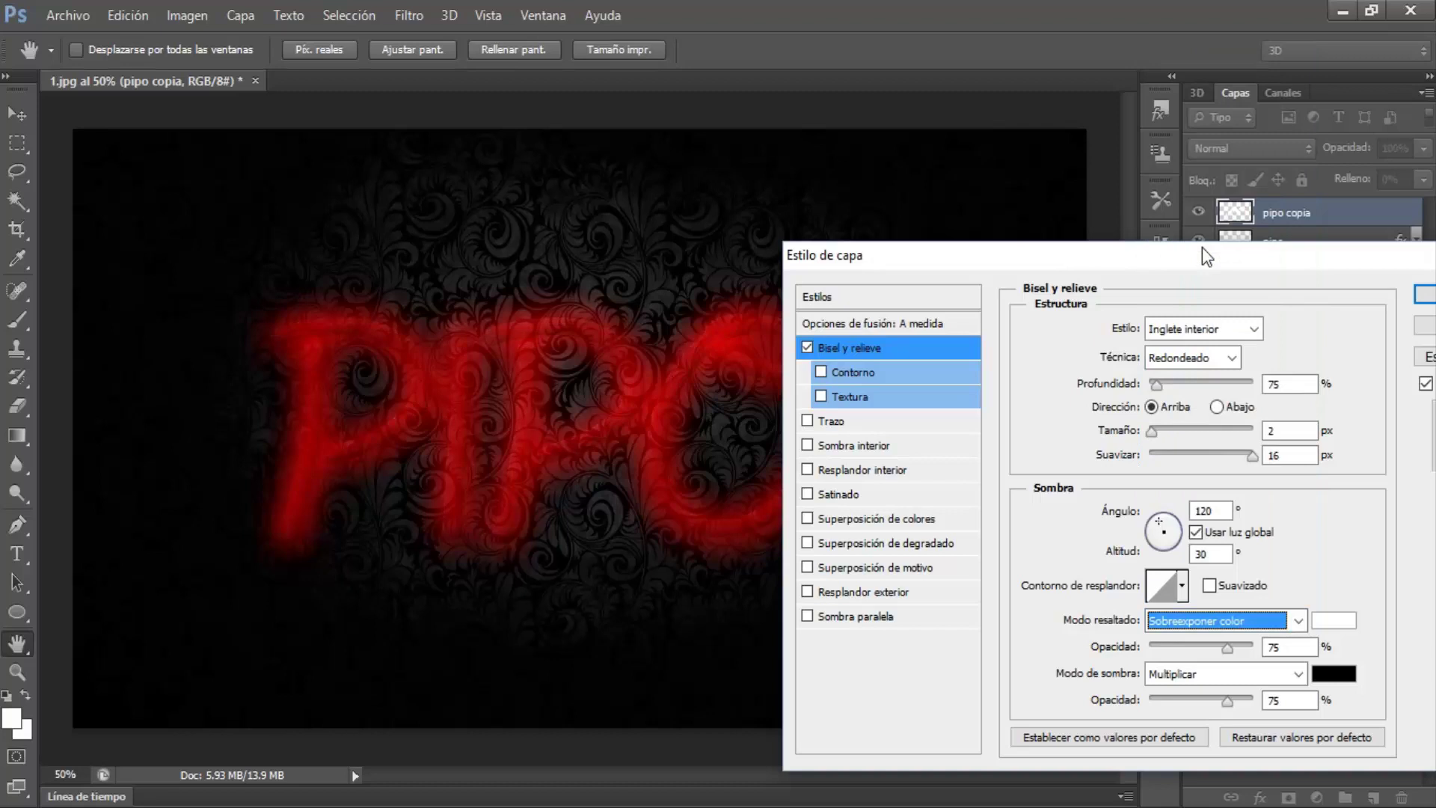
drag(1227, 647, 1294, 658)
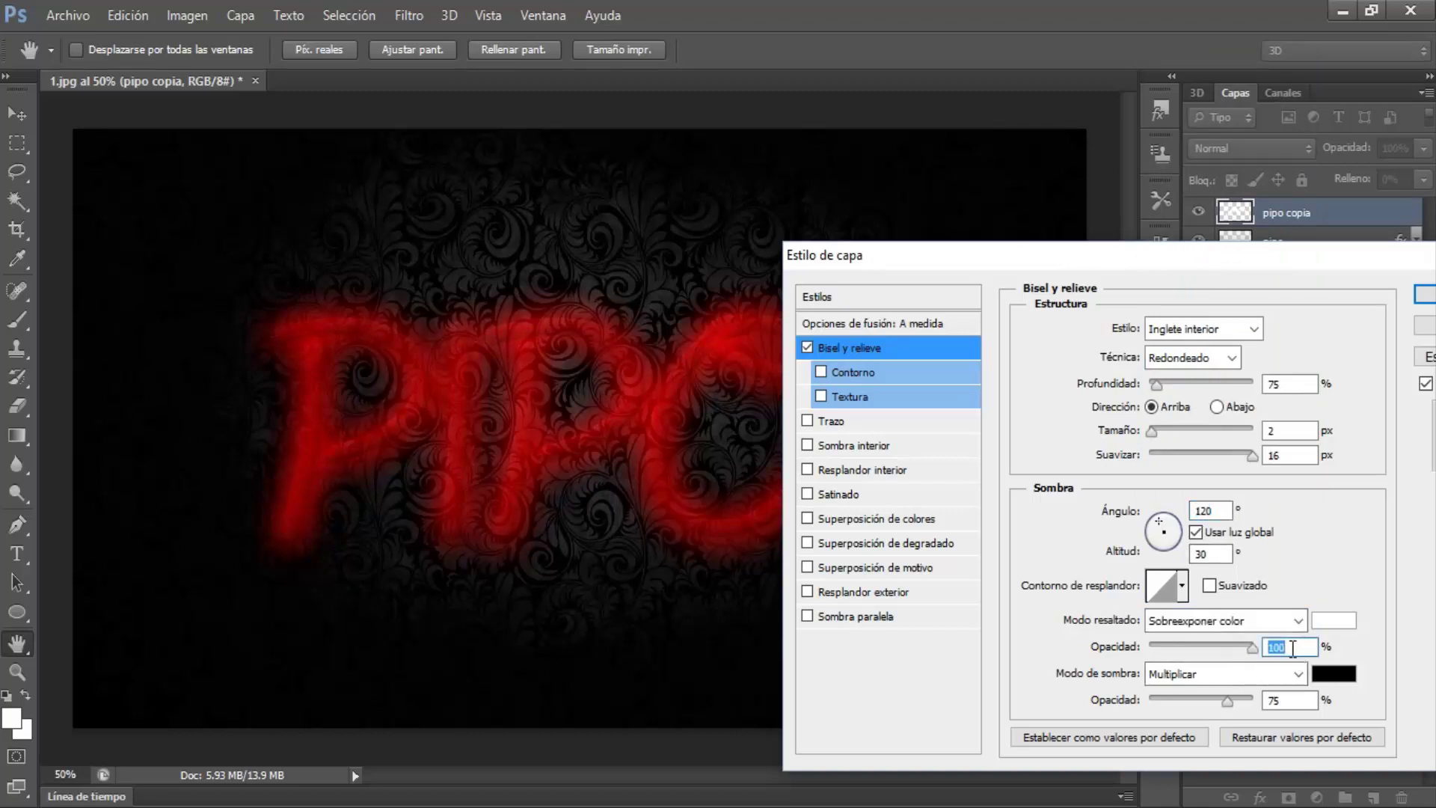
double_click(1281, 384)
text(80)
Add a black Superponer inner glow to PIPO, 16 px size, about 28% opacity.
click(863, 470)
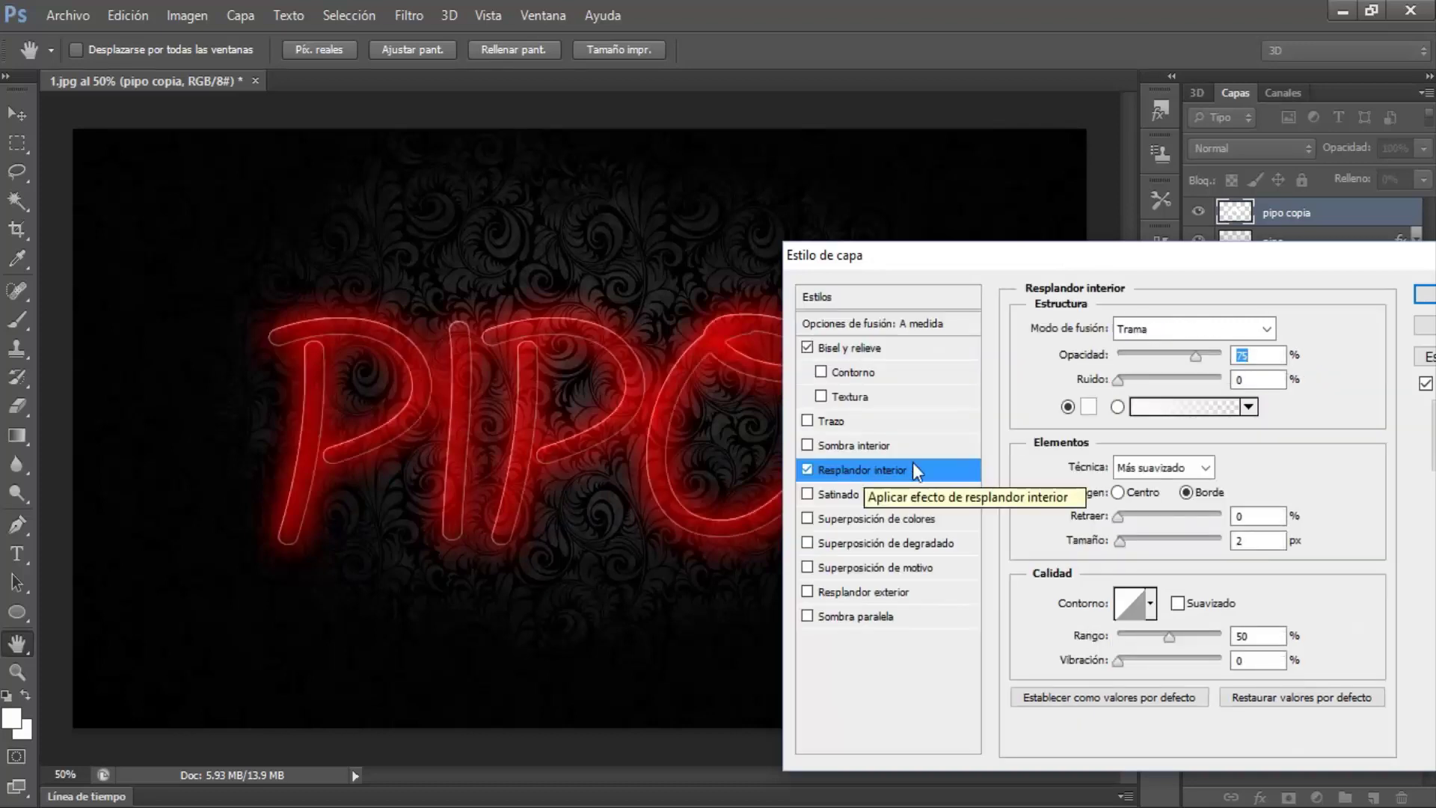
click(1265, 329)
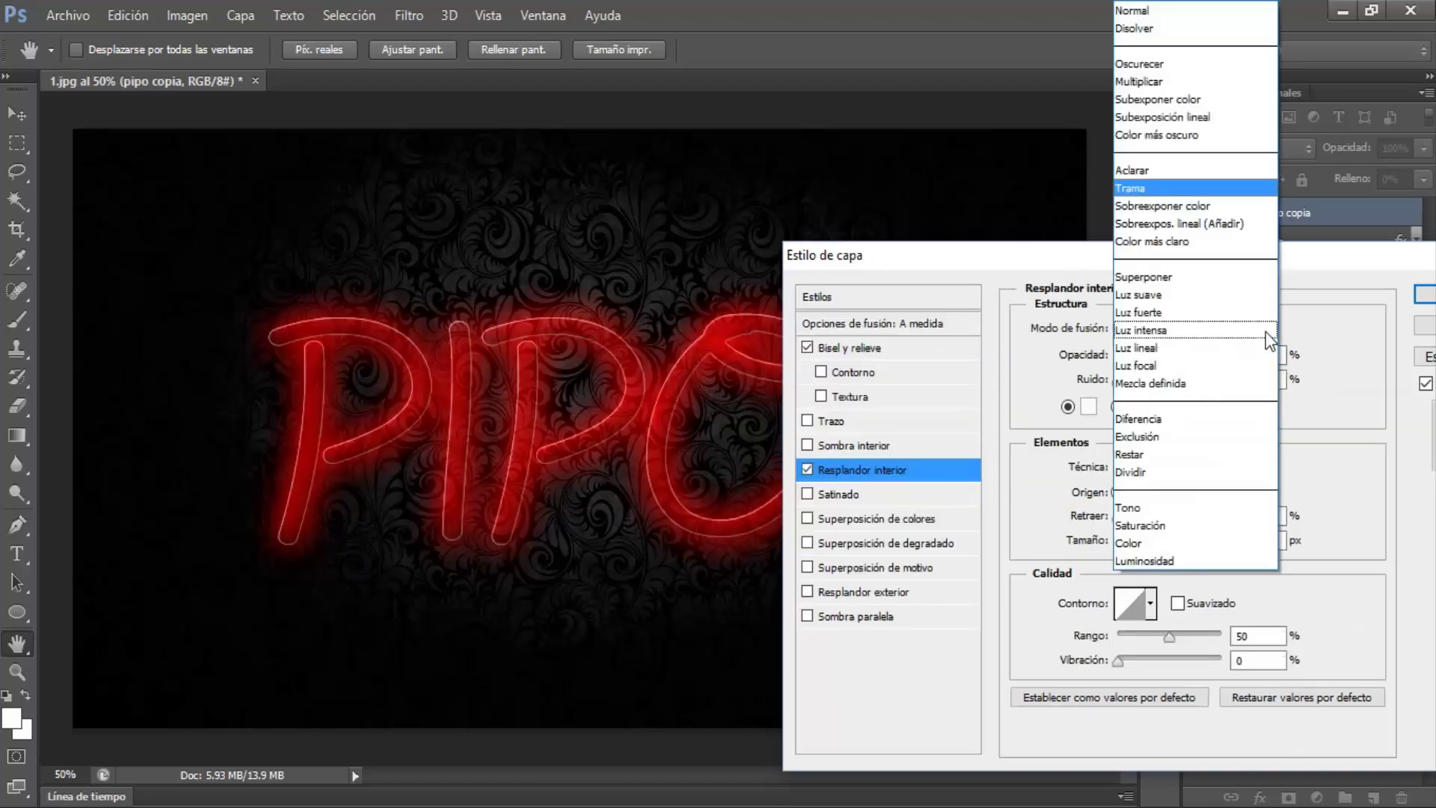
click(1172, 282)
drag(1195, 356, 1179, 357)
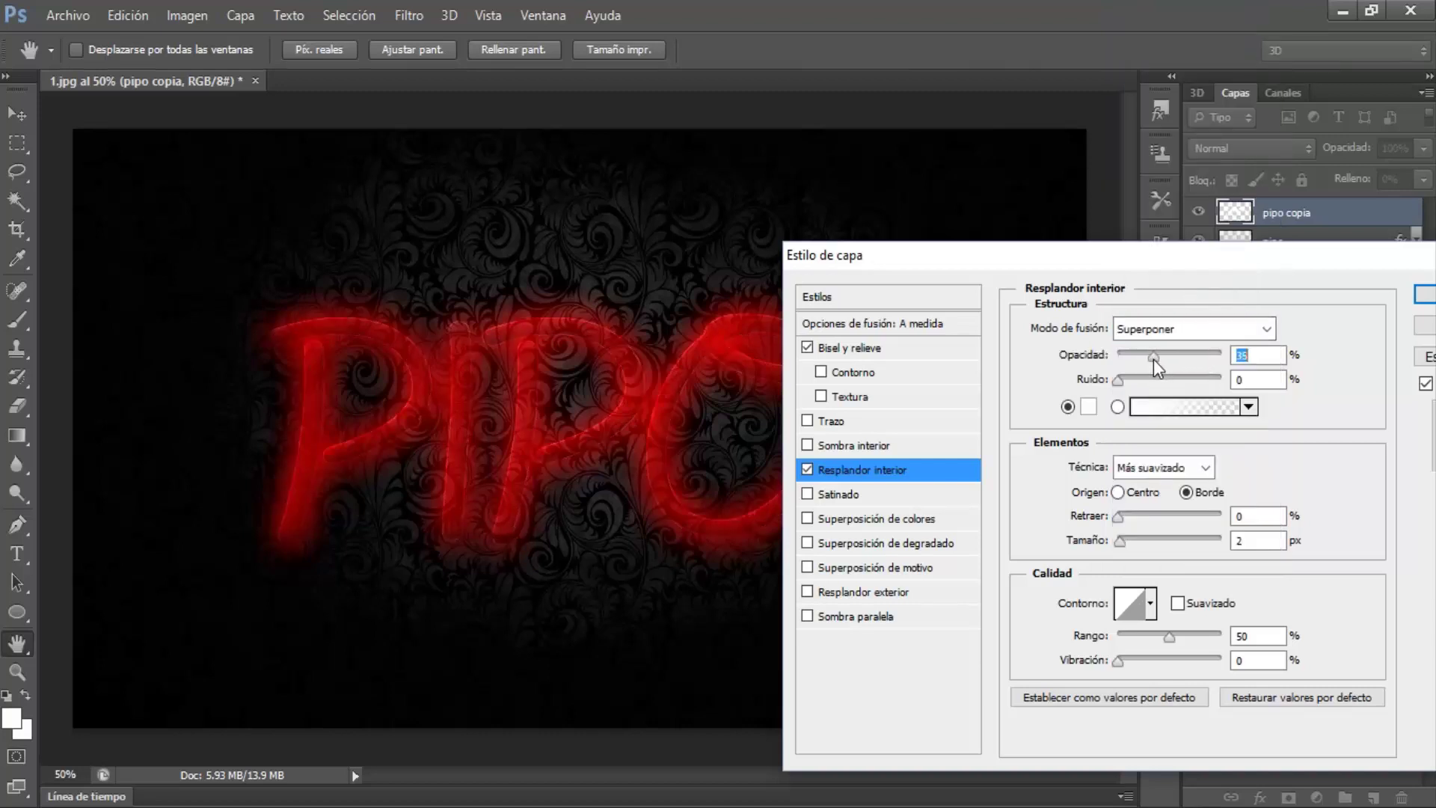
click(1089, 407)
click(974, 591)
drag(849, 686, 807, 746)
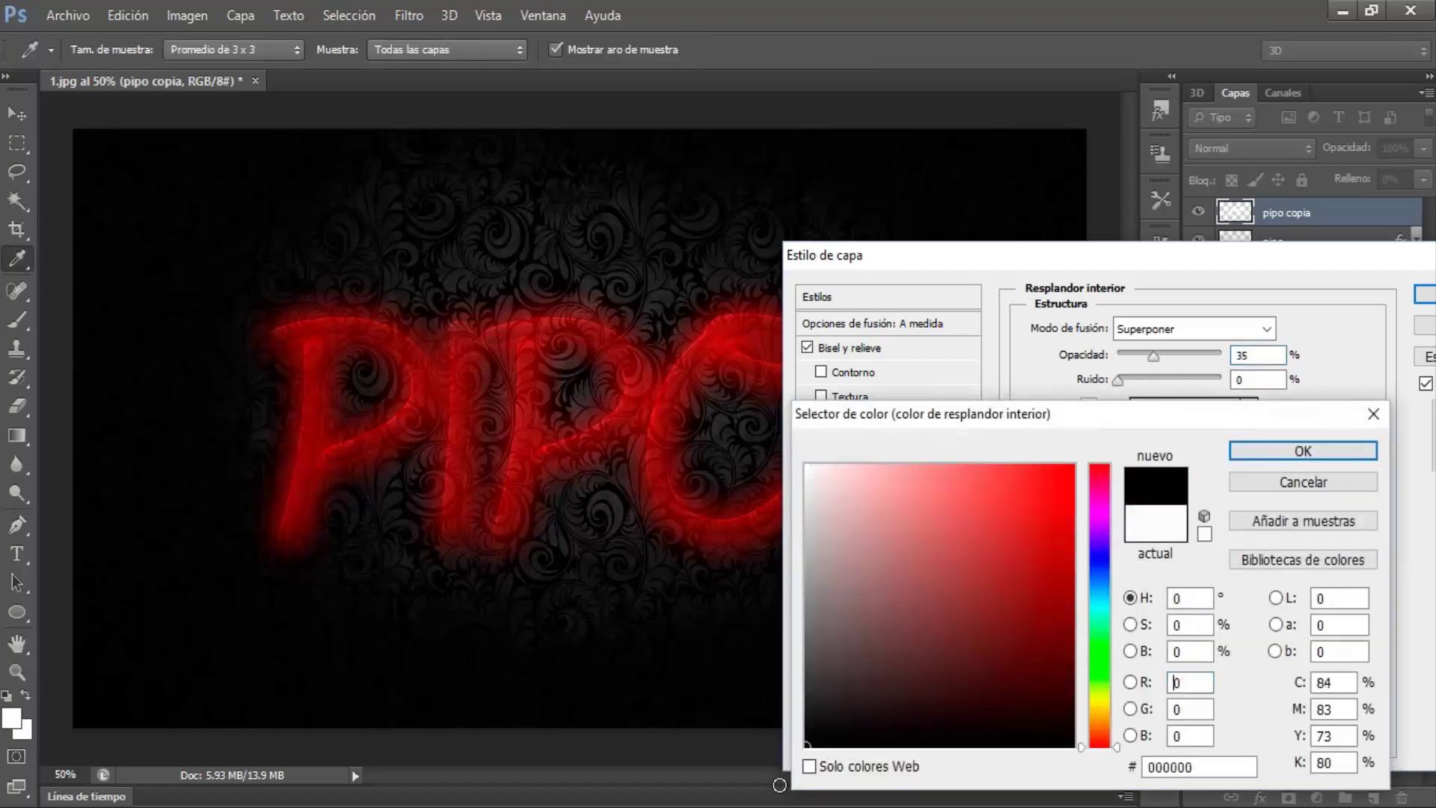
click(1241, 448)
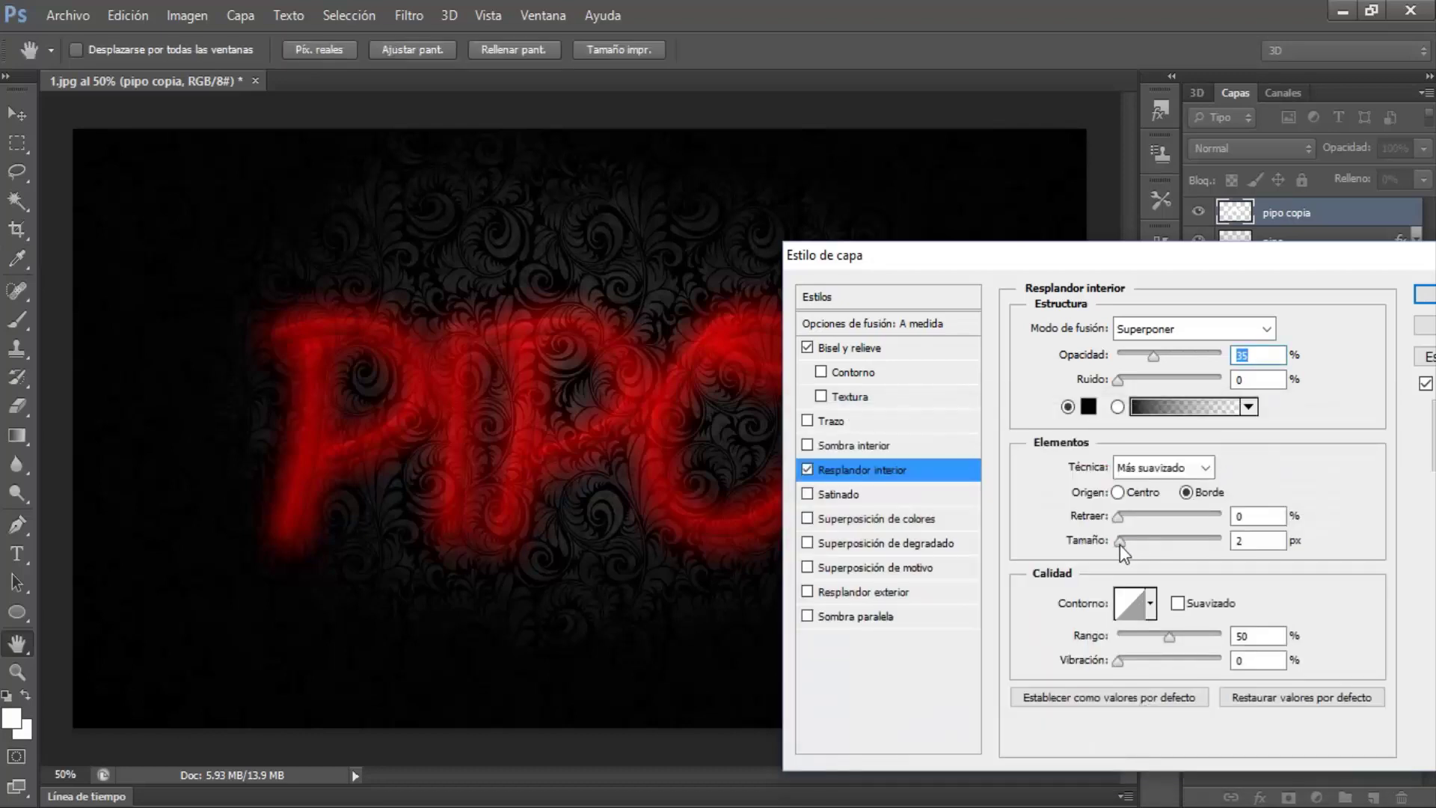
mouse_move(1119, 544)
mouse_down()
mouse_move(1142, 544)
mouse_move(1129, 546)
mouse_up()
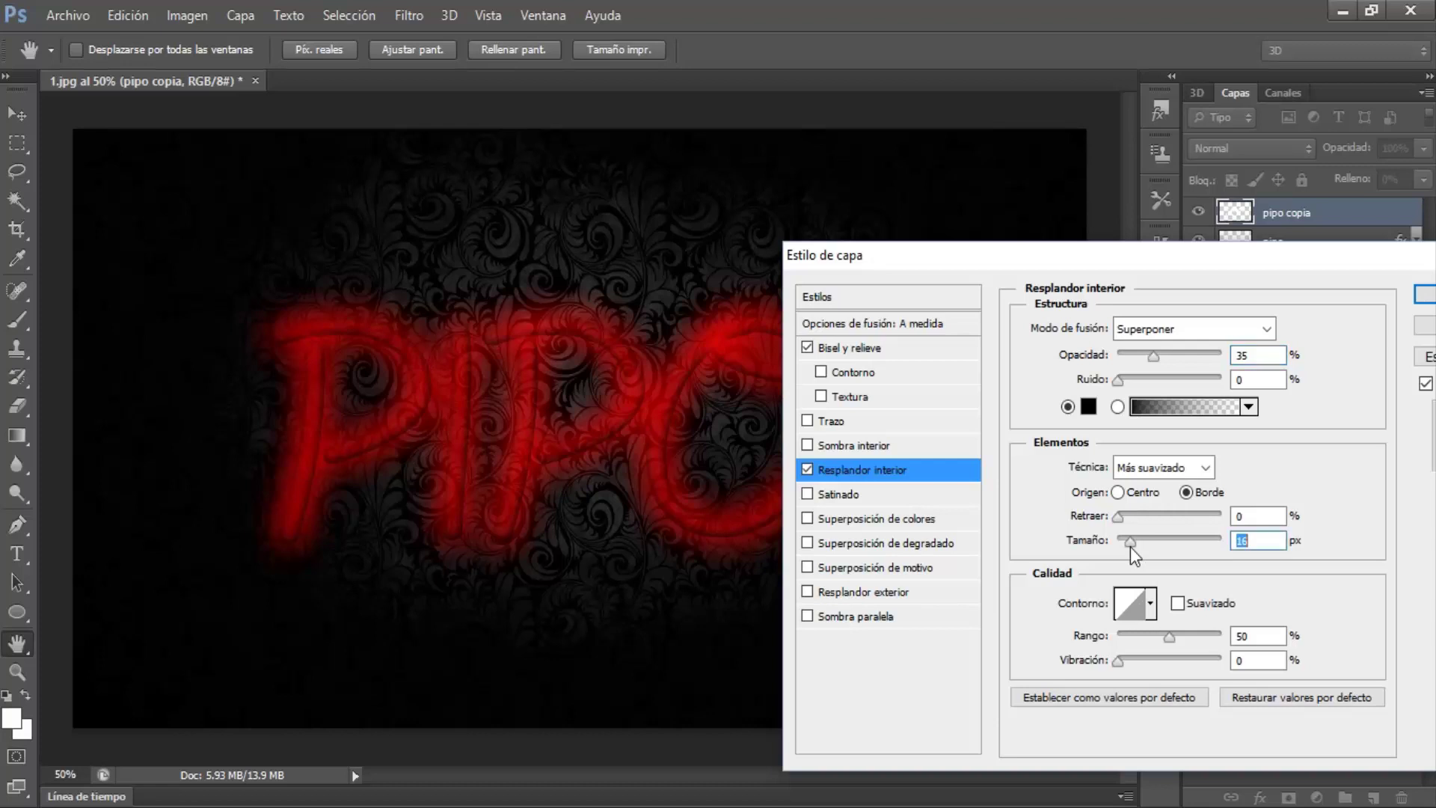
drag(1155, 357, 1158, 358)
Add a white Sobreexpos. lineal (Añadir) colour overlay to PIPO at about 29% opacity.
click(878, 519)
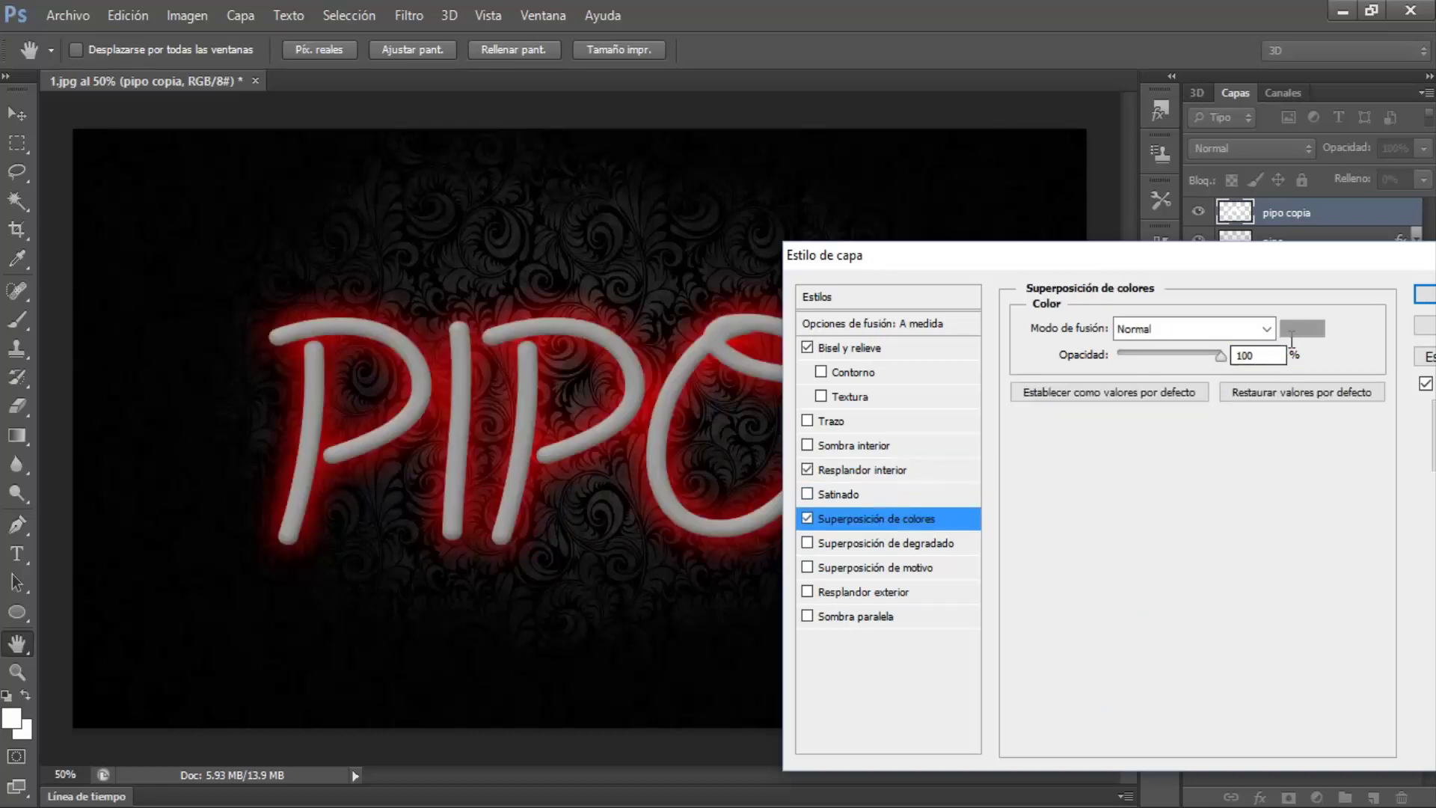
click(1269, 329)
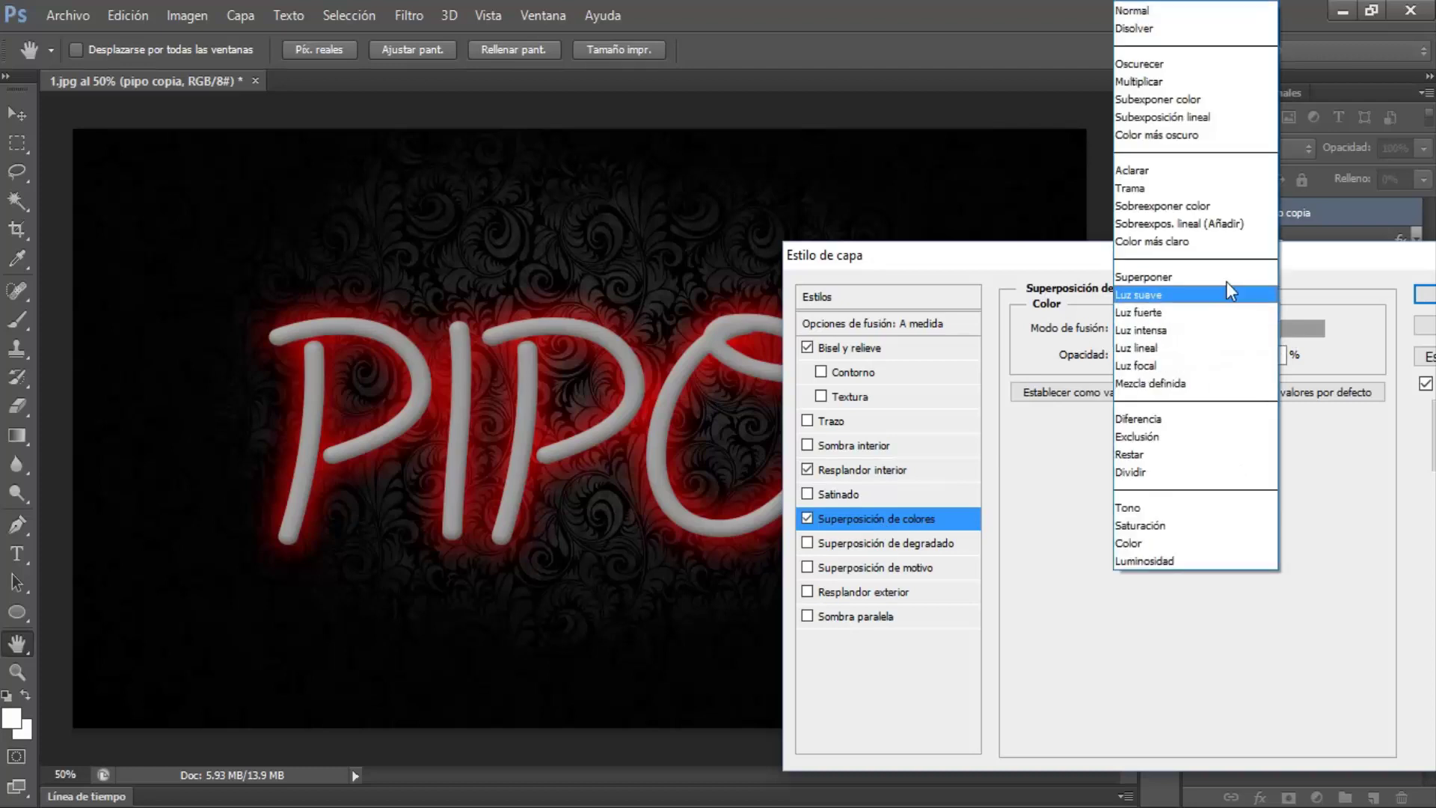
click(1174, 223)
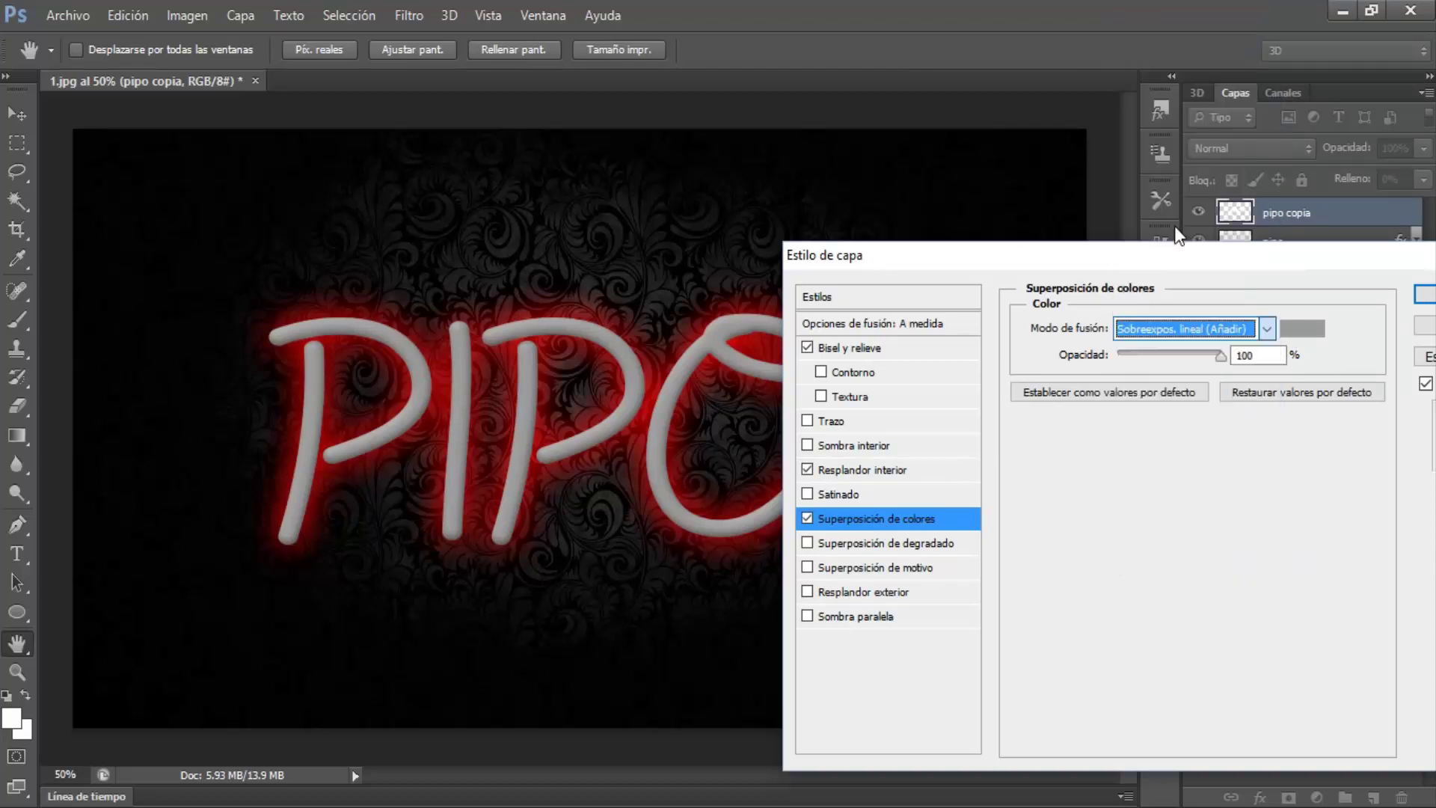
click(1300, 329)
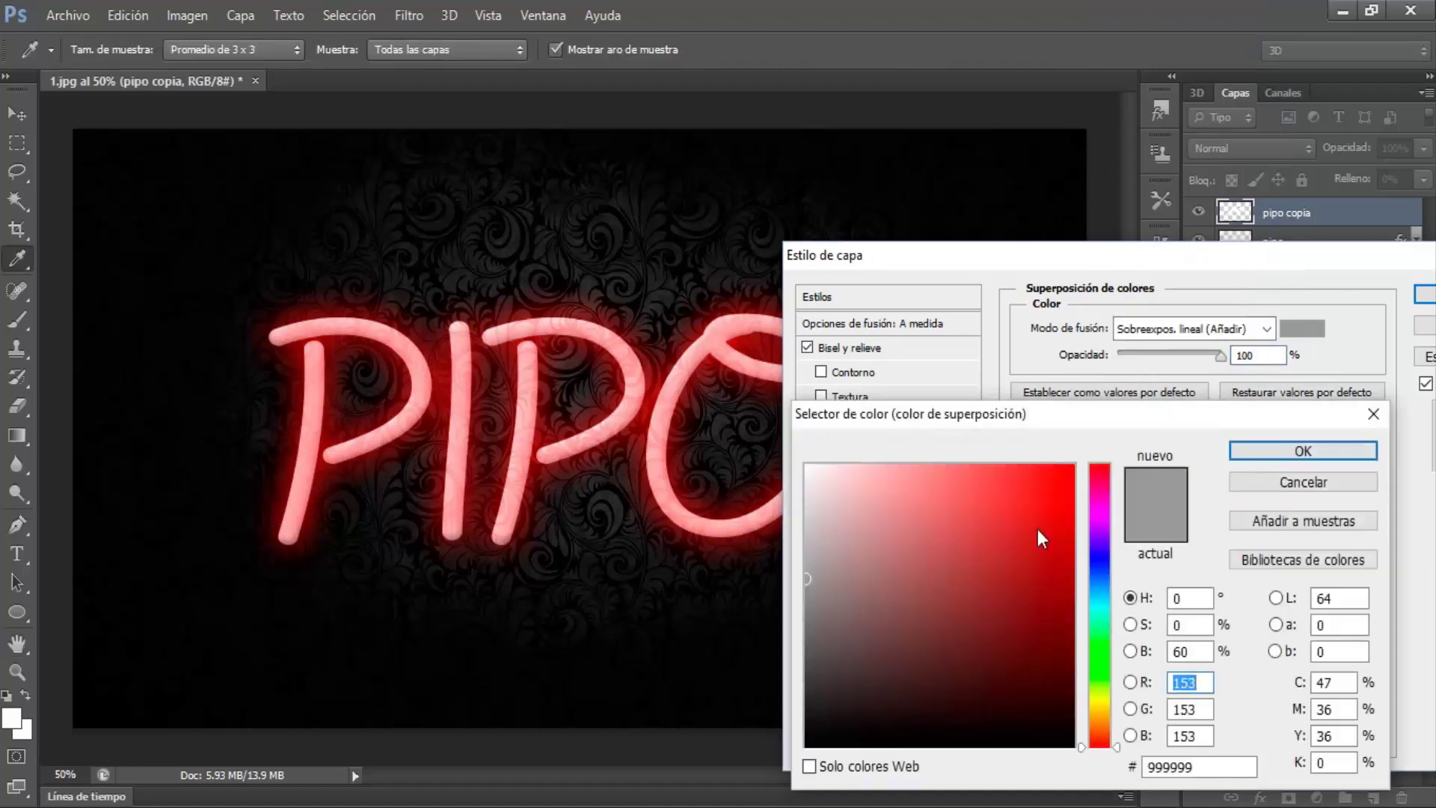
drag(1038, 528, 1079, 451)
click(827, 466)
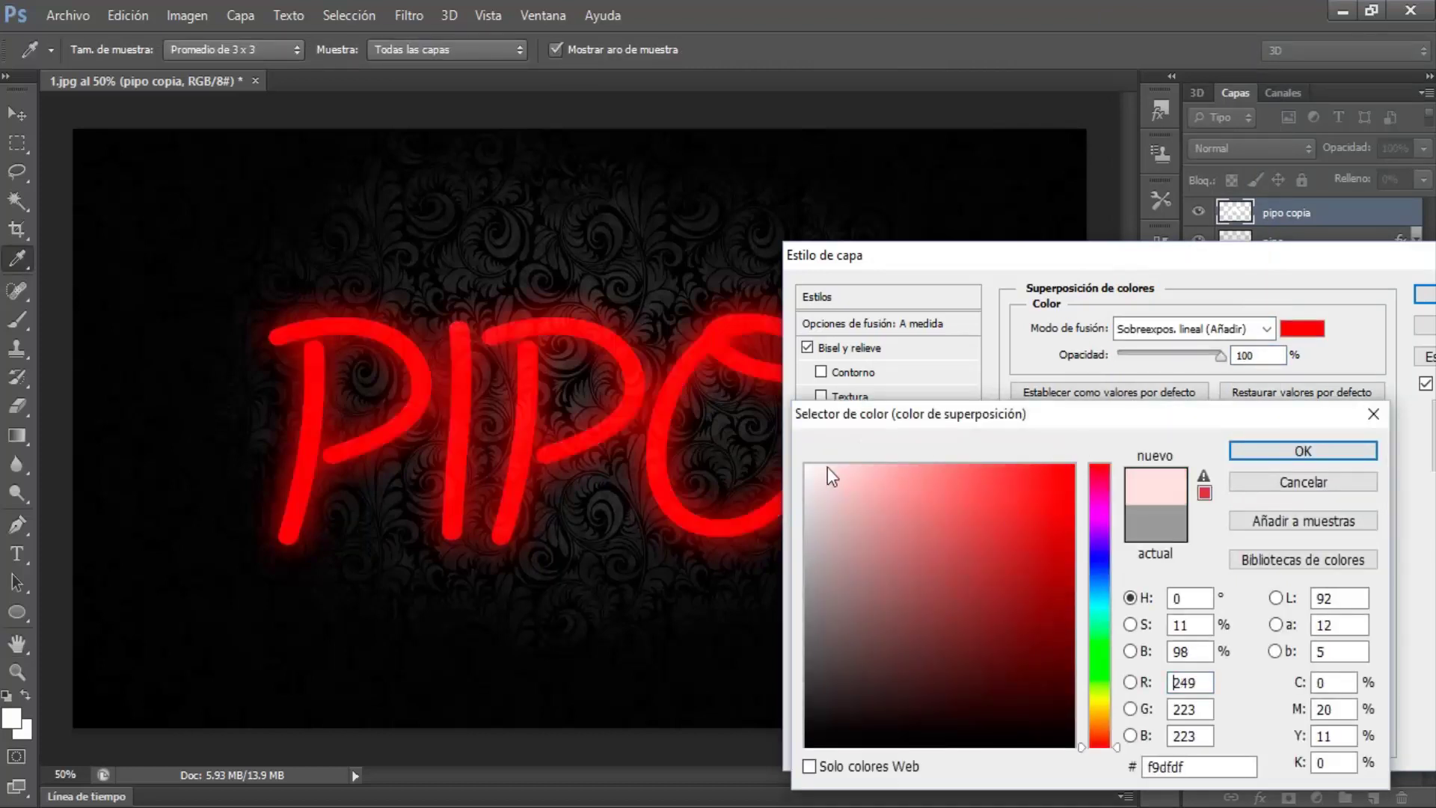
drag(827, 467, 770, 452)
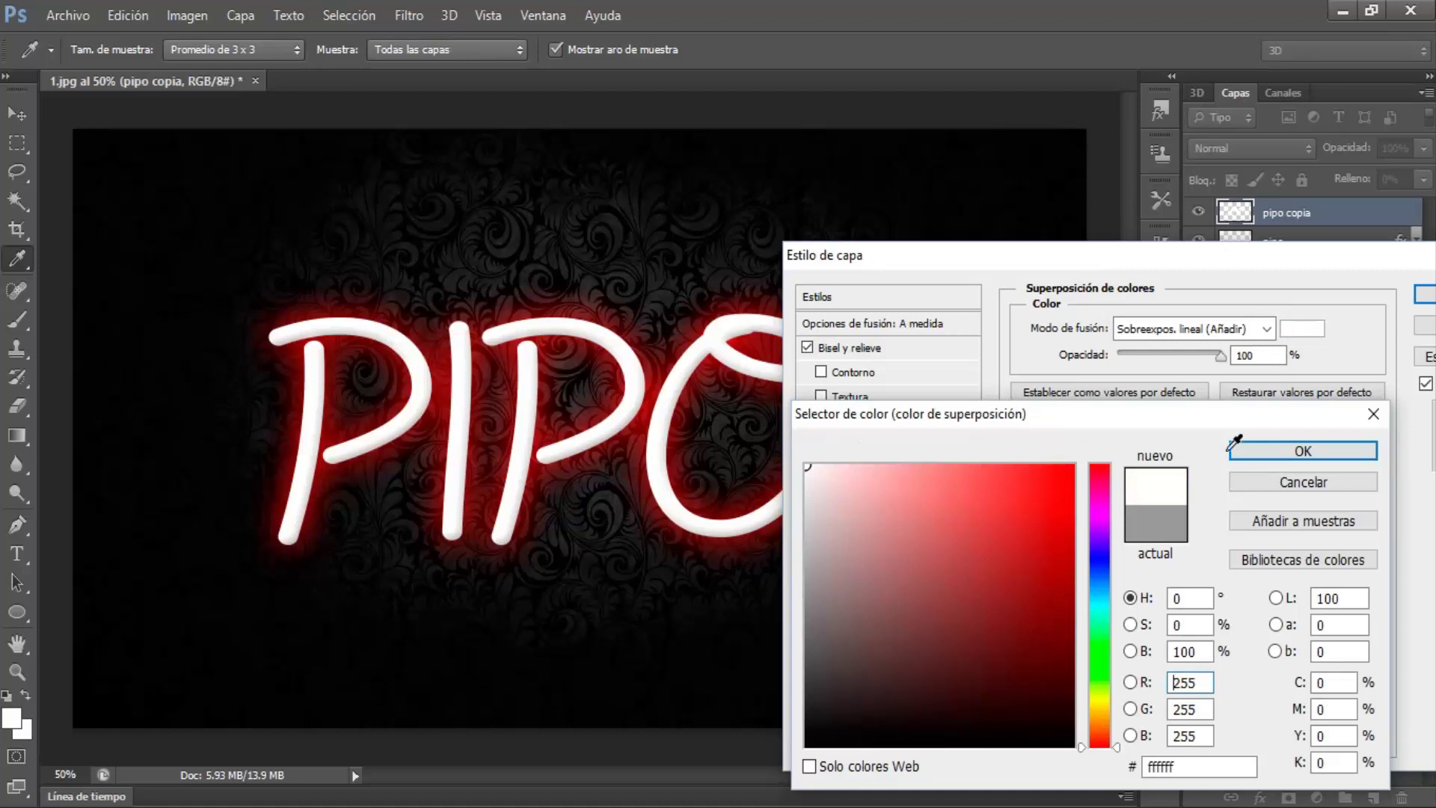
click(1255, 451)
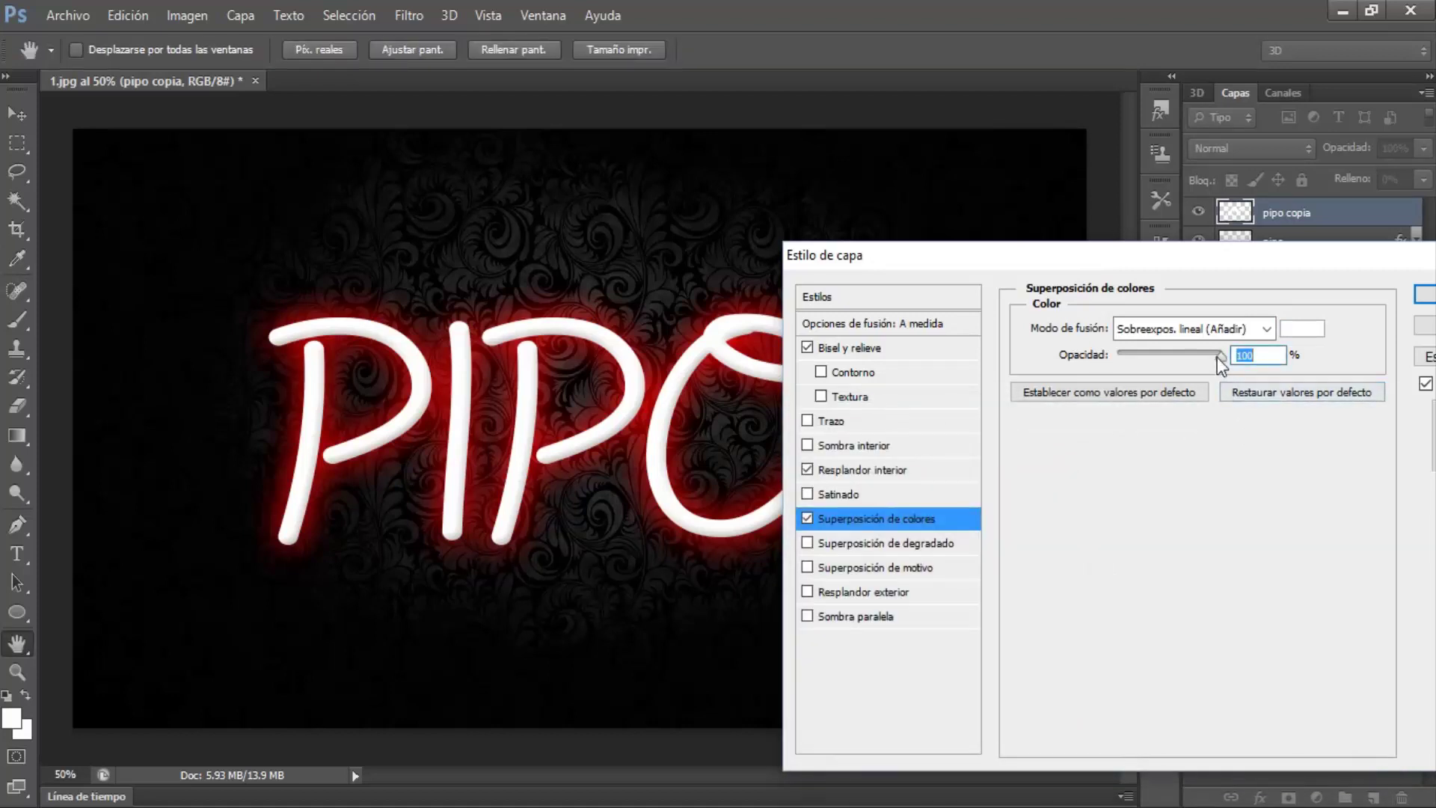
drag(1187, 361, 1135, 370)
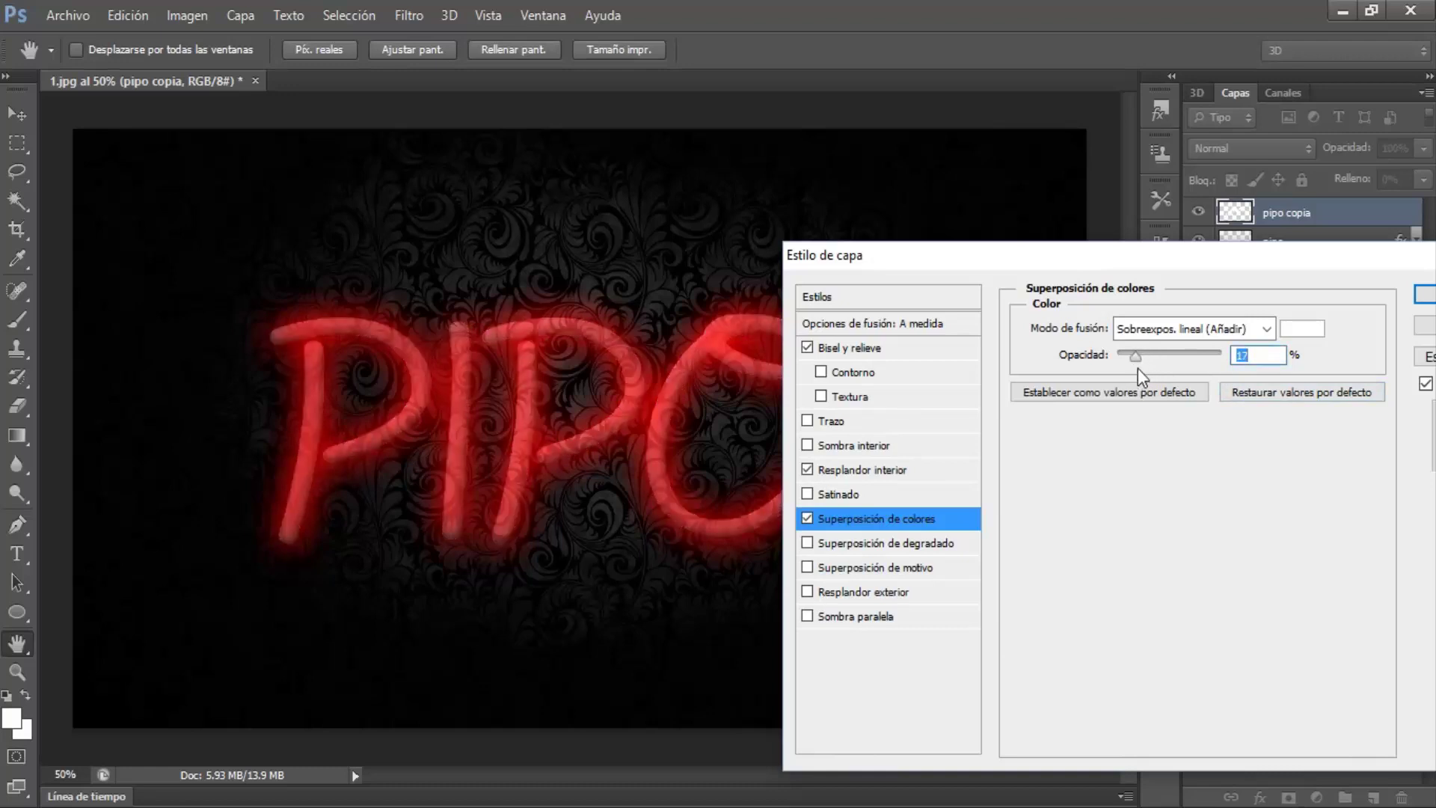
drag(1142, 361, 1146, 366)
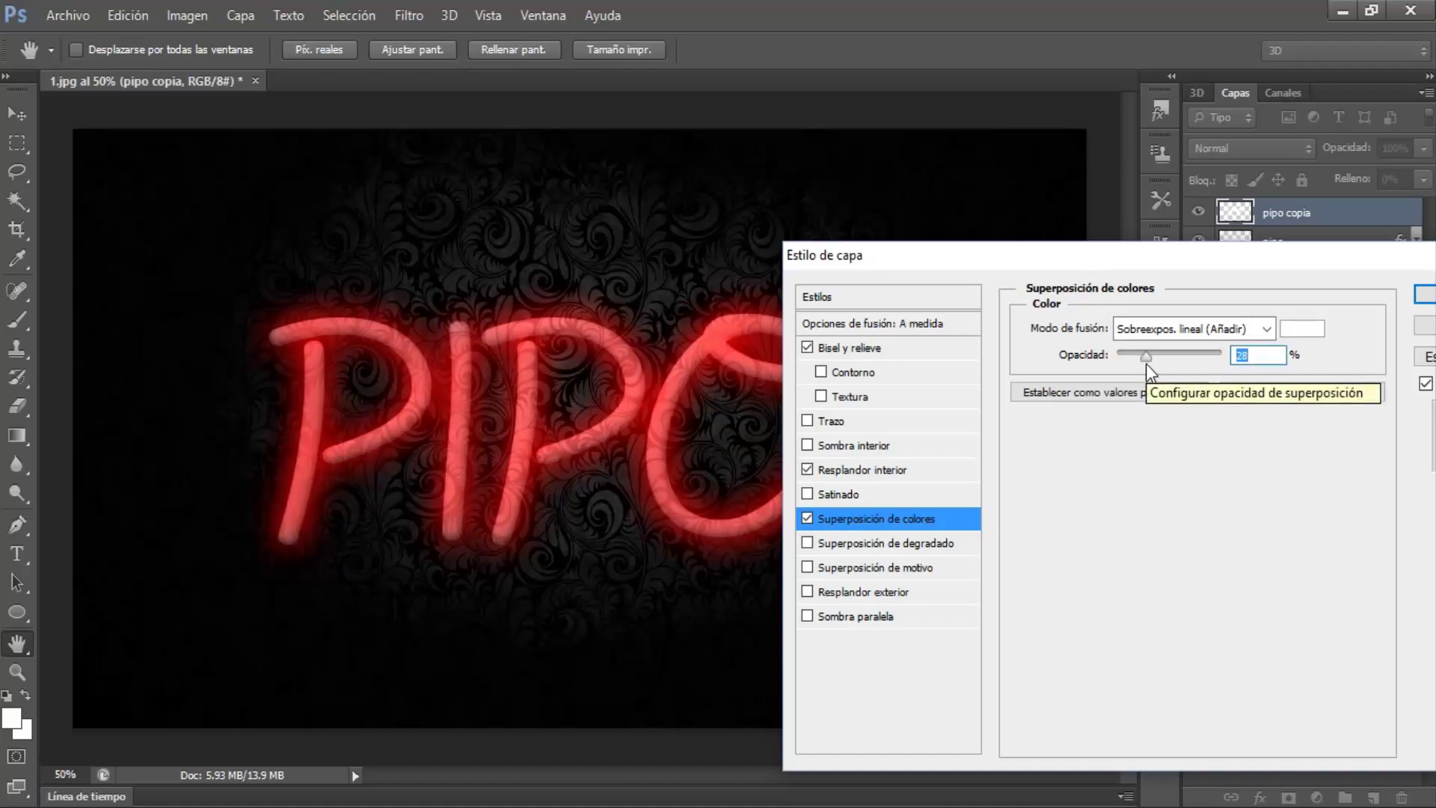
drag(1146, 364, 1147, 364)
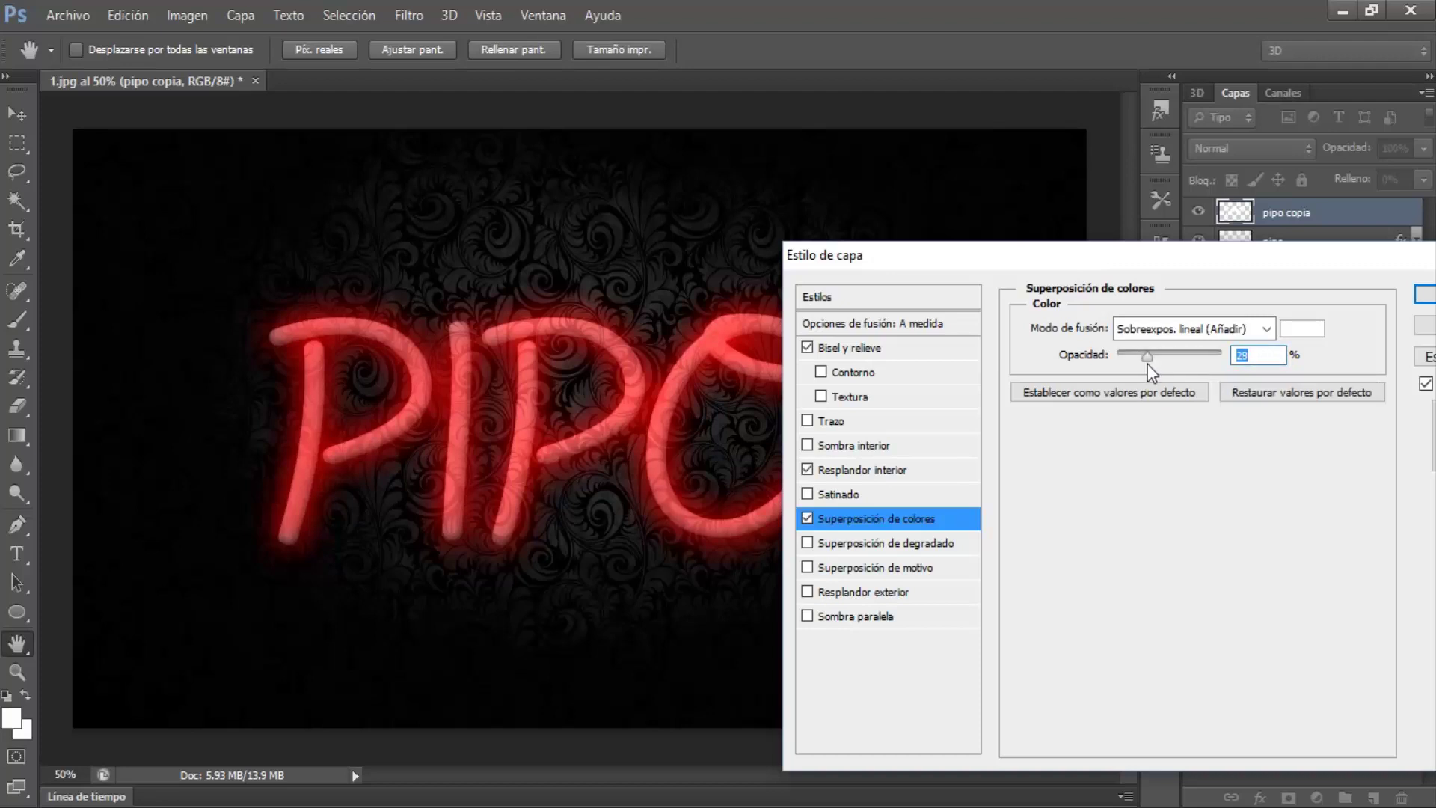
Add a drop shadow with 13 px distance and 13 px size, and enable Resplandor exterior.
click(840, 615)
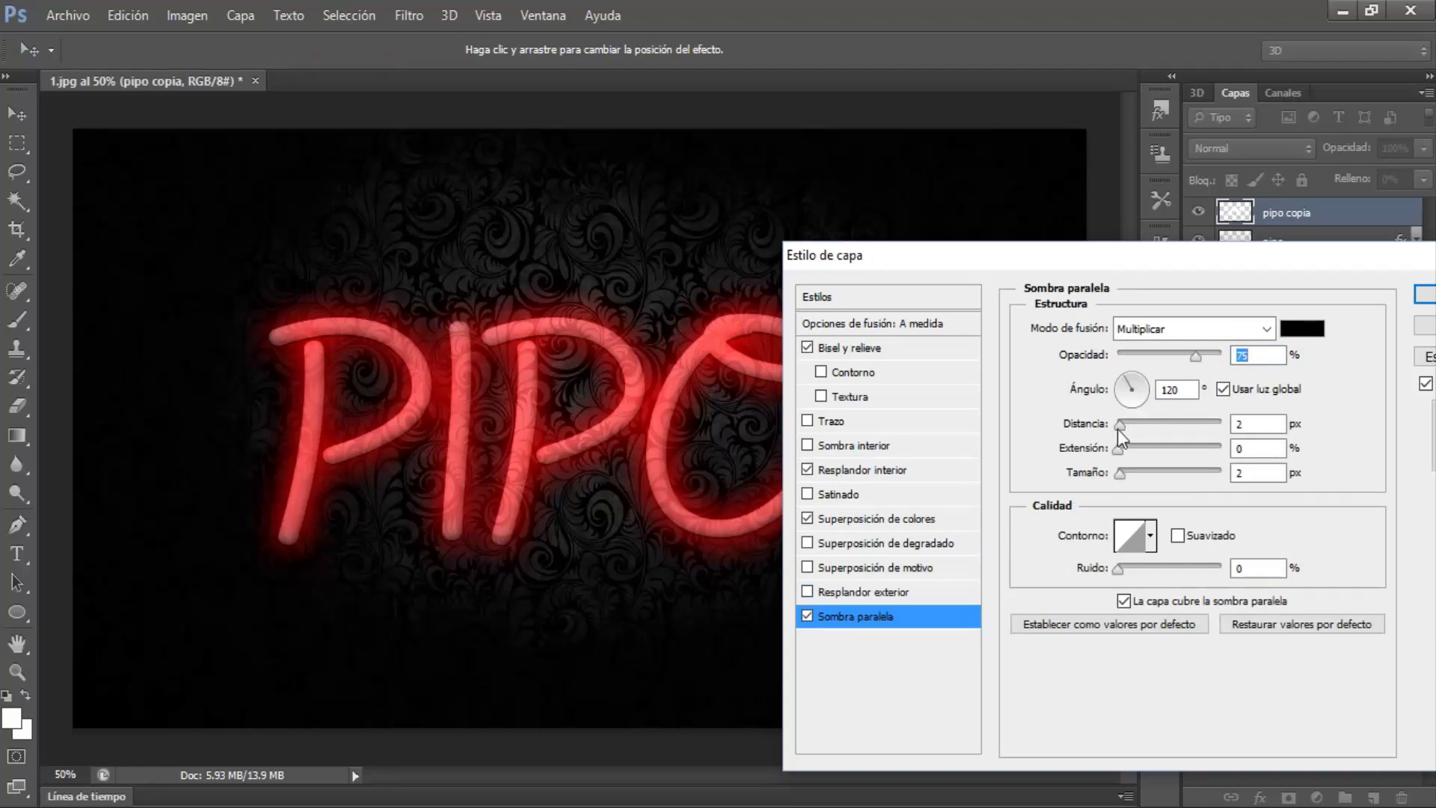
drag(1121, 428, 1131, 476)
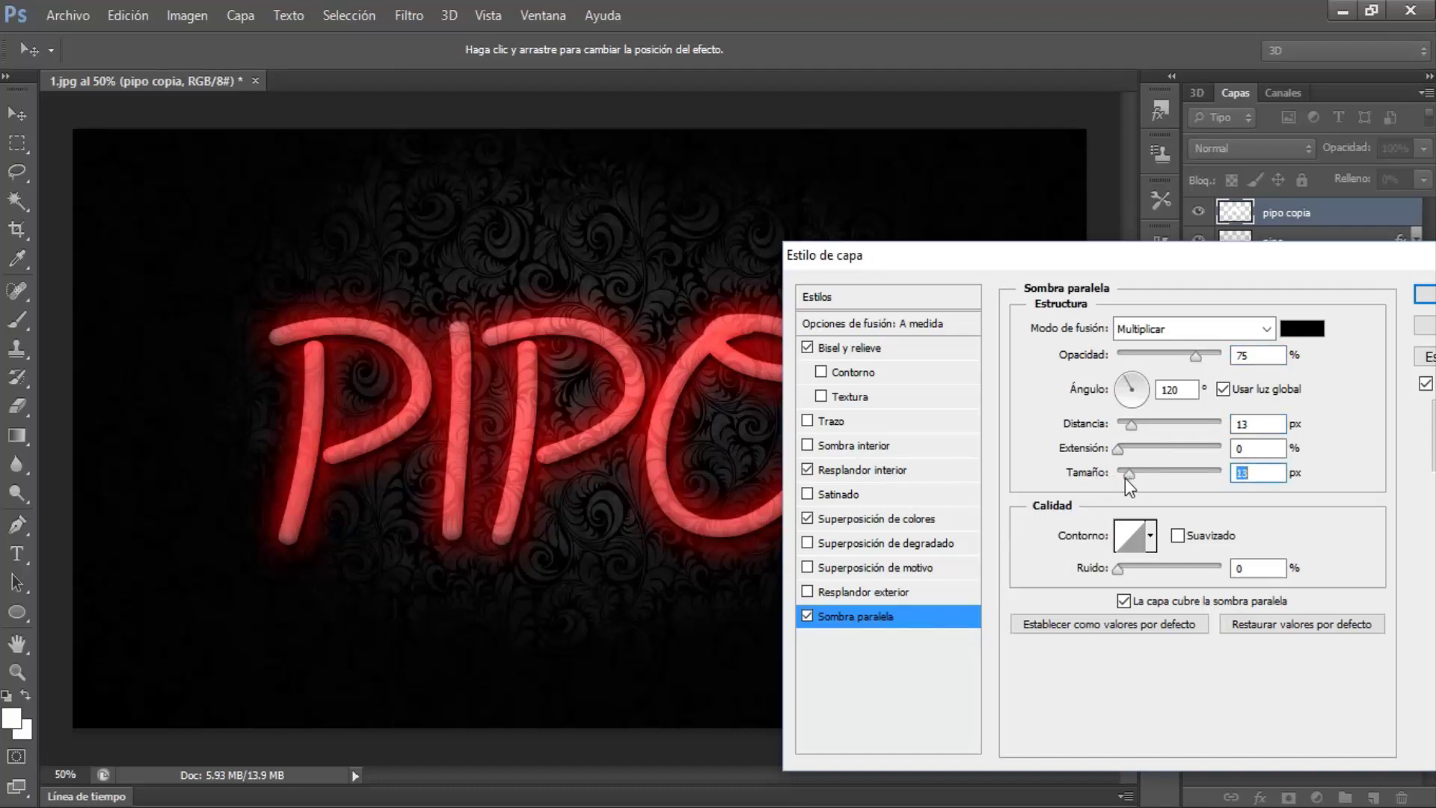
click(868, 591)
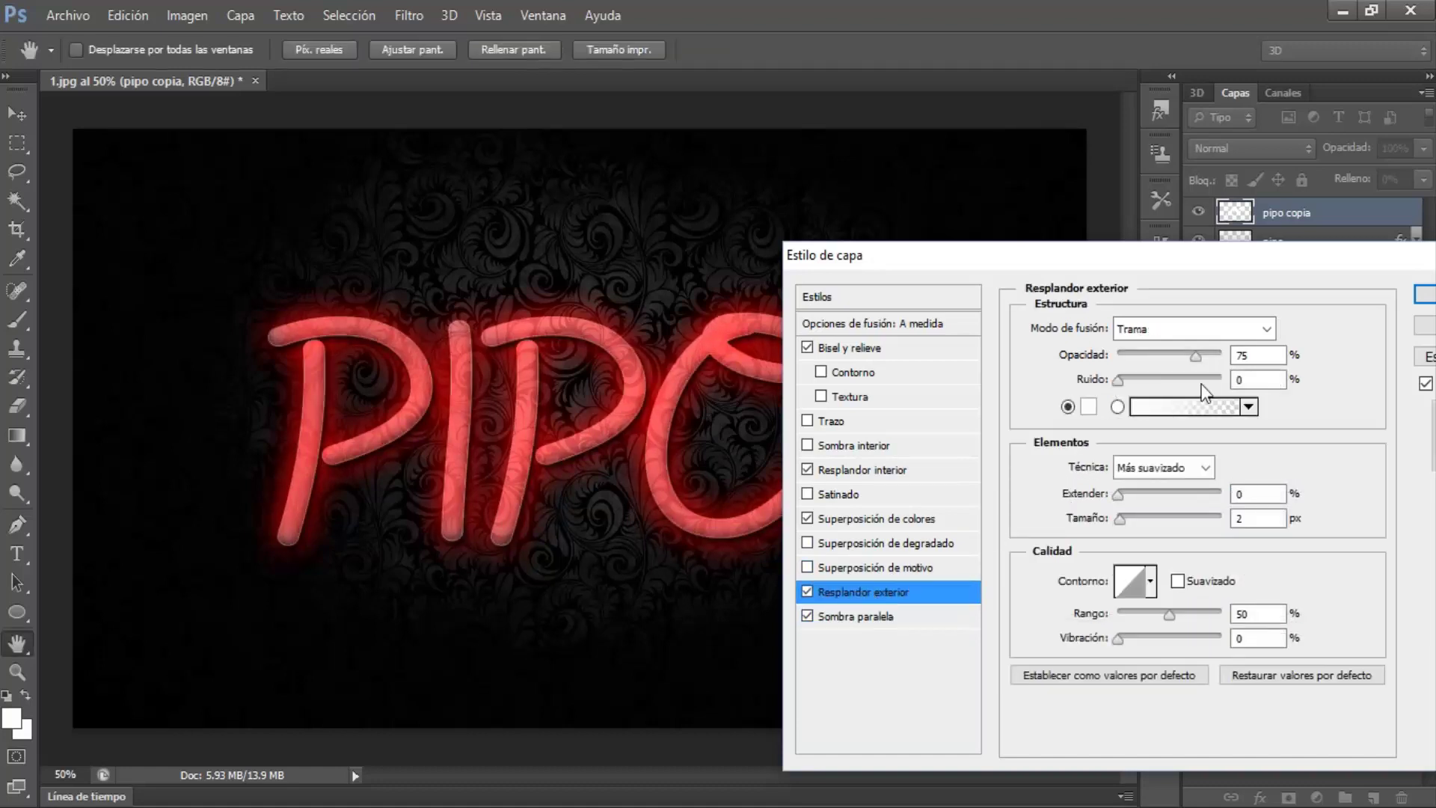
Make the outer glow white ffffff, Sobreexponer color at 100%, size 250 px, and apply the style.
click(1267, 329)
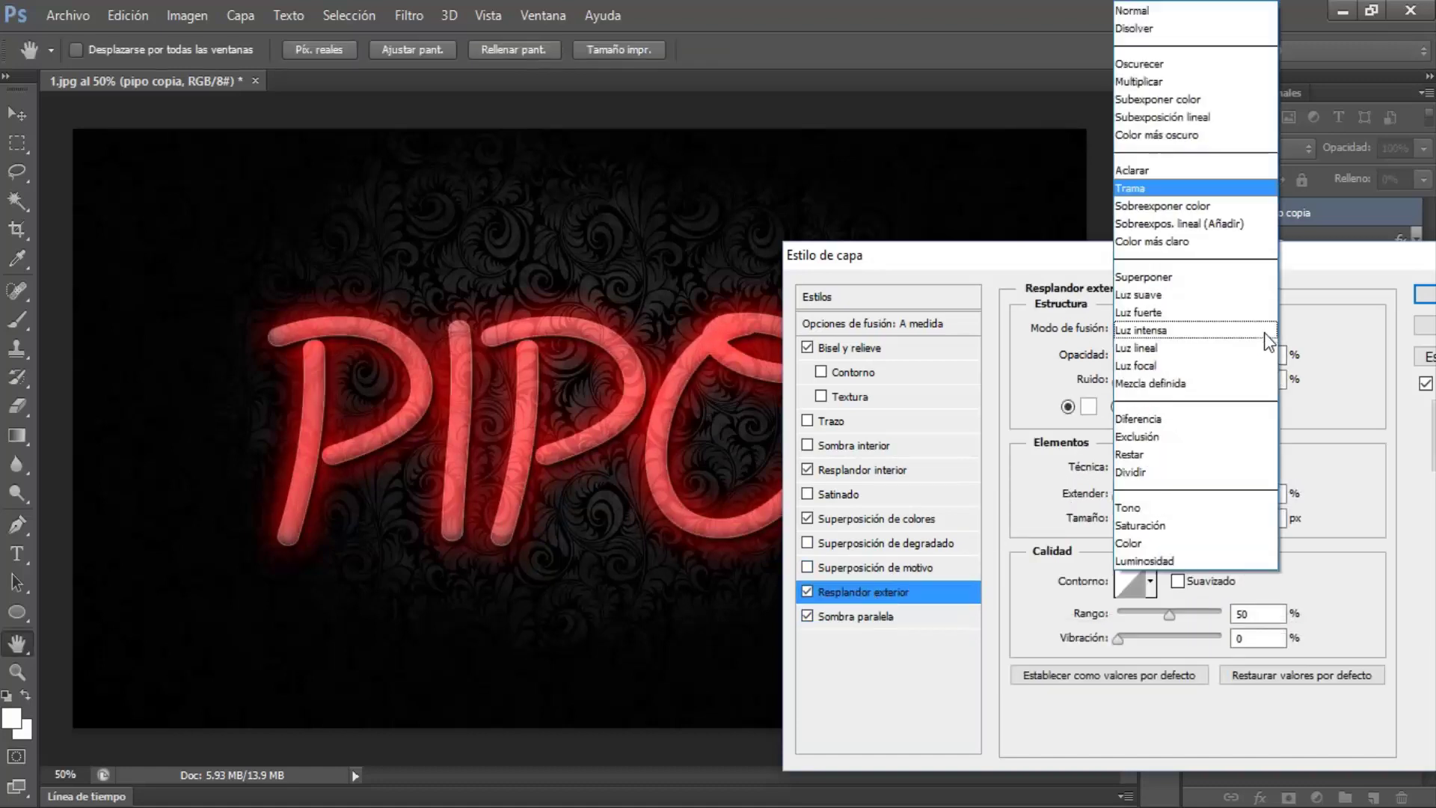
click(1156, 207)
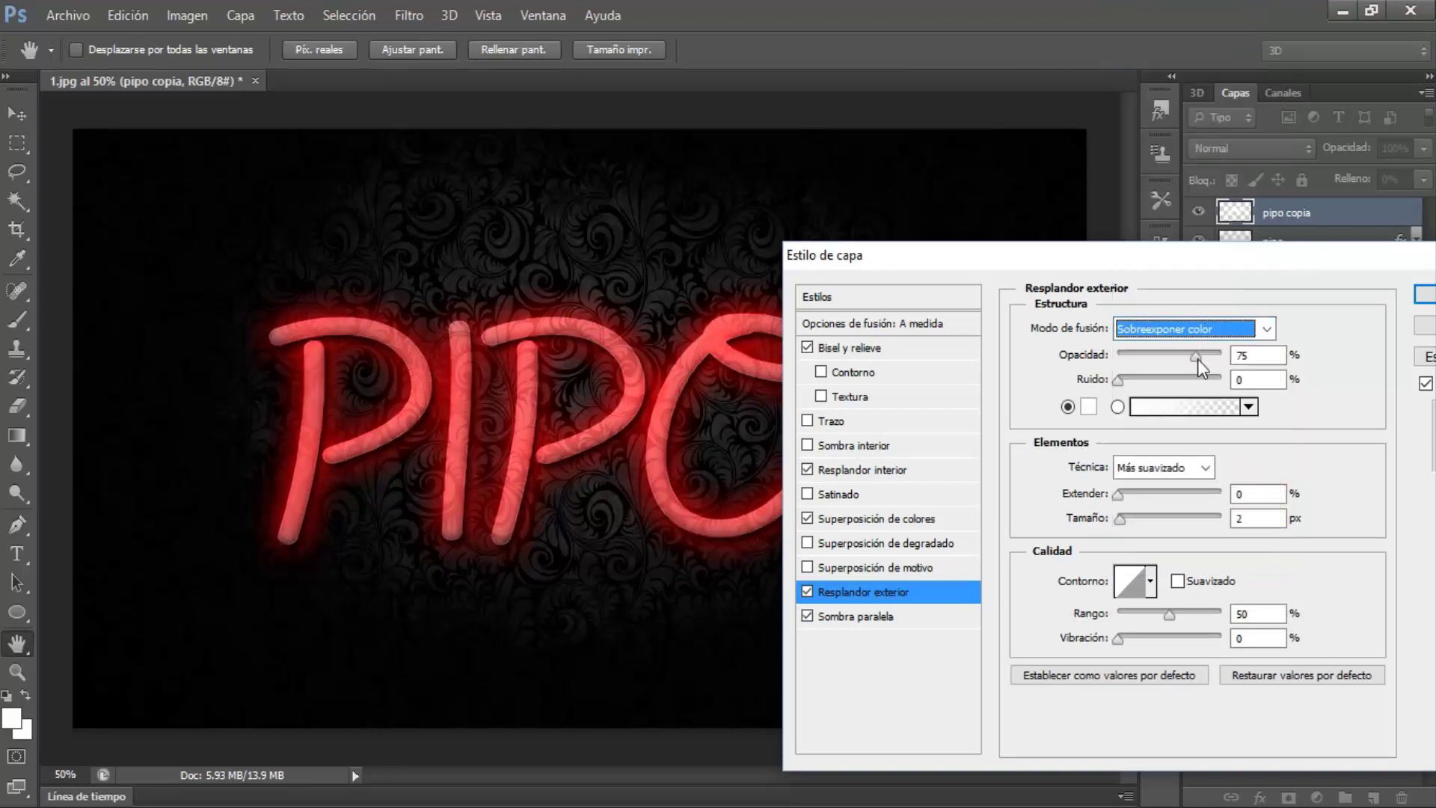
drag(1197, 359, 1230, 357)
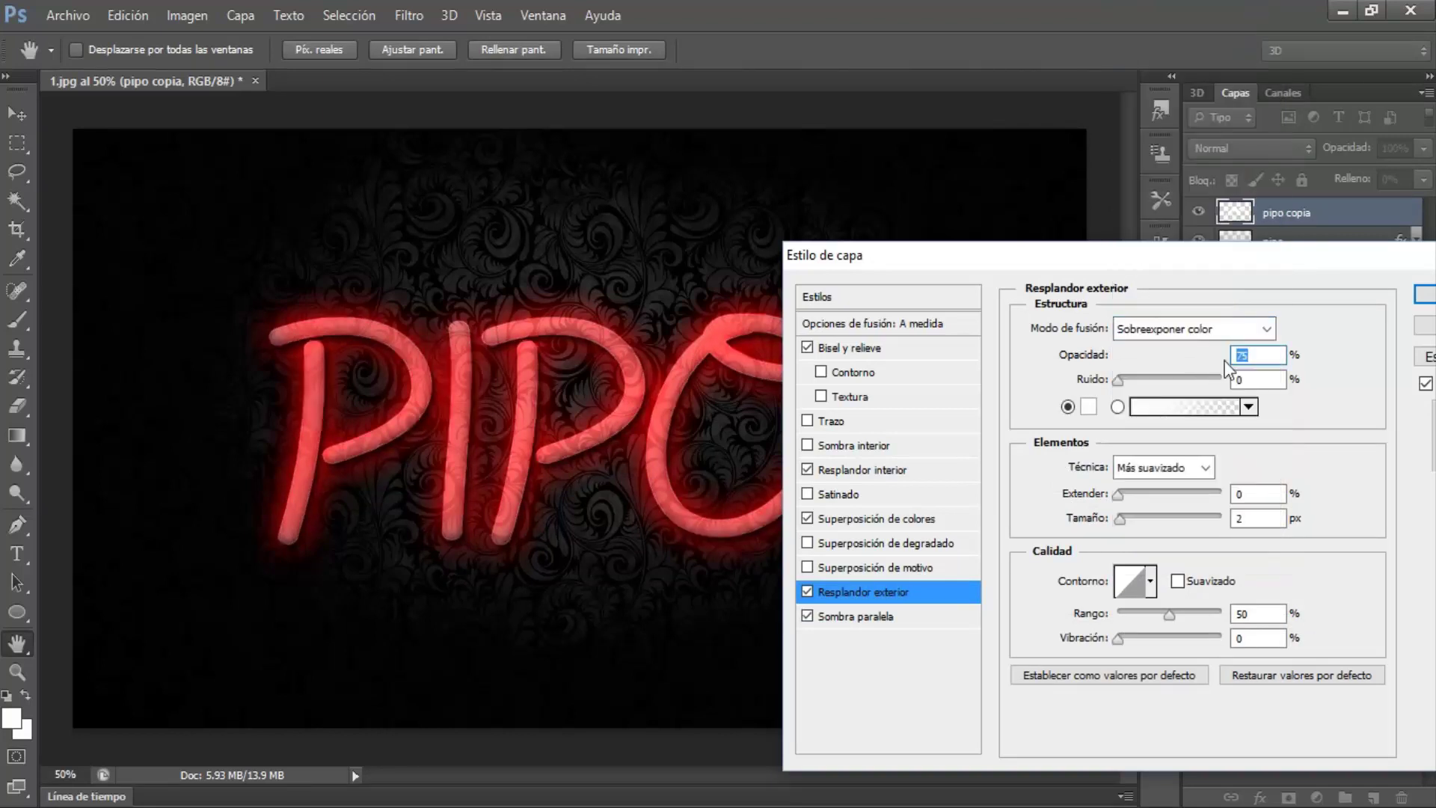
click(1086, 406)
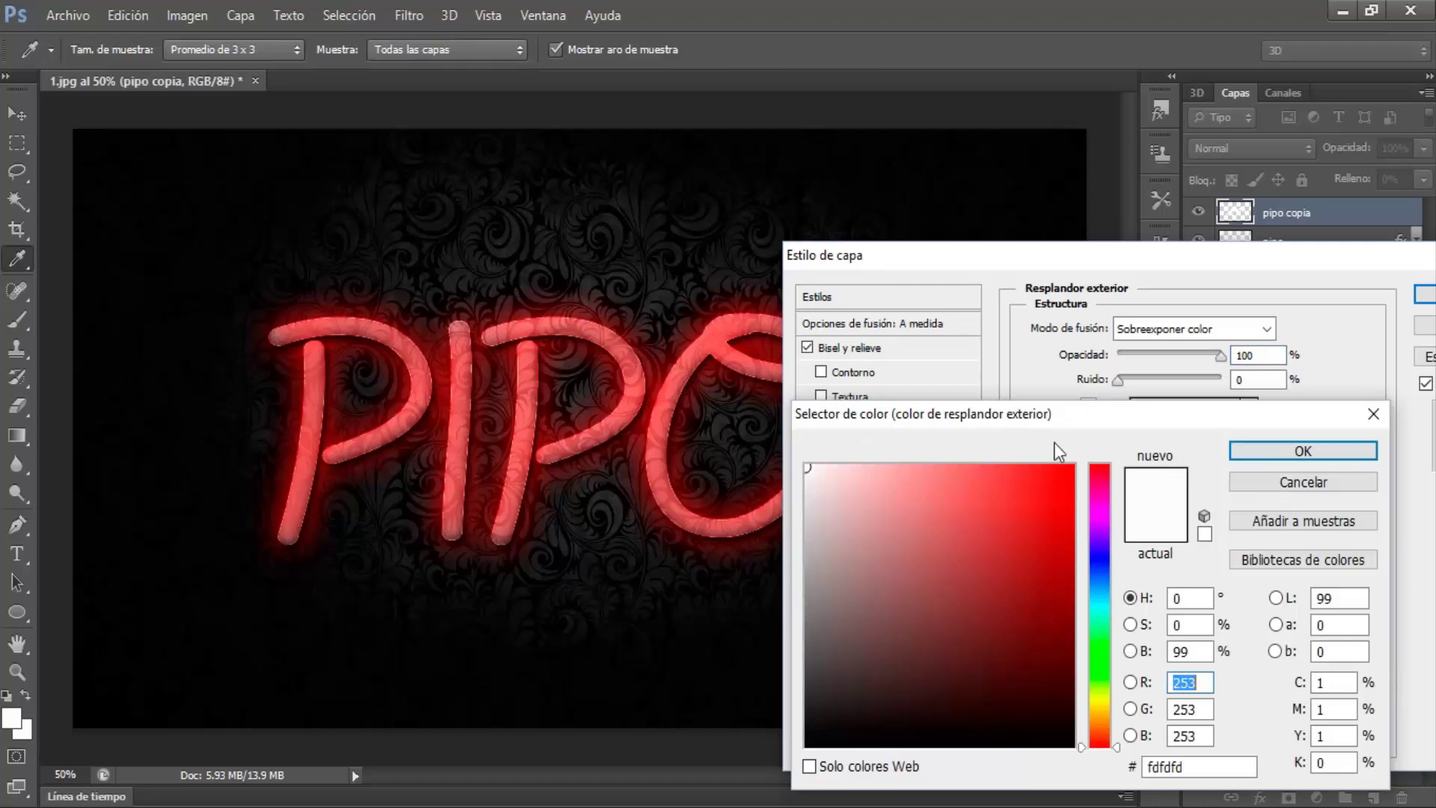
drag(838, 497, 795, 459)
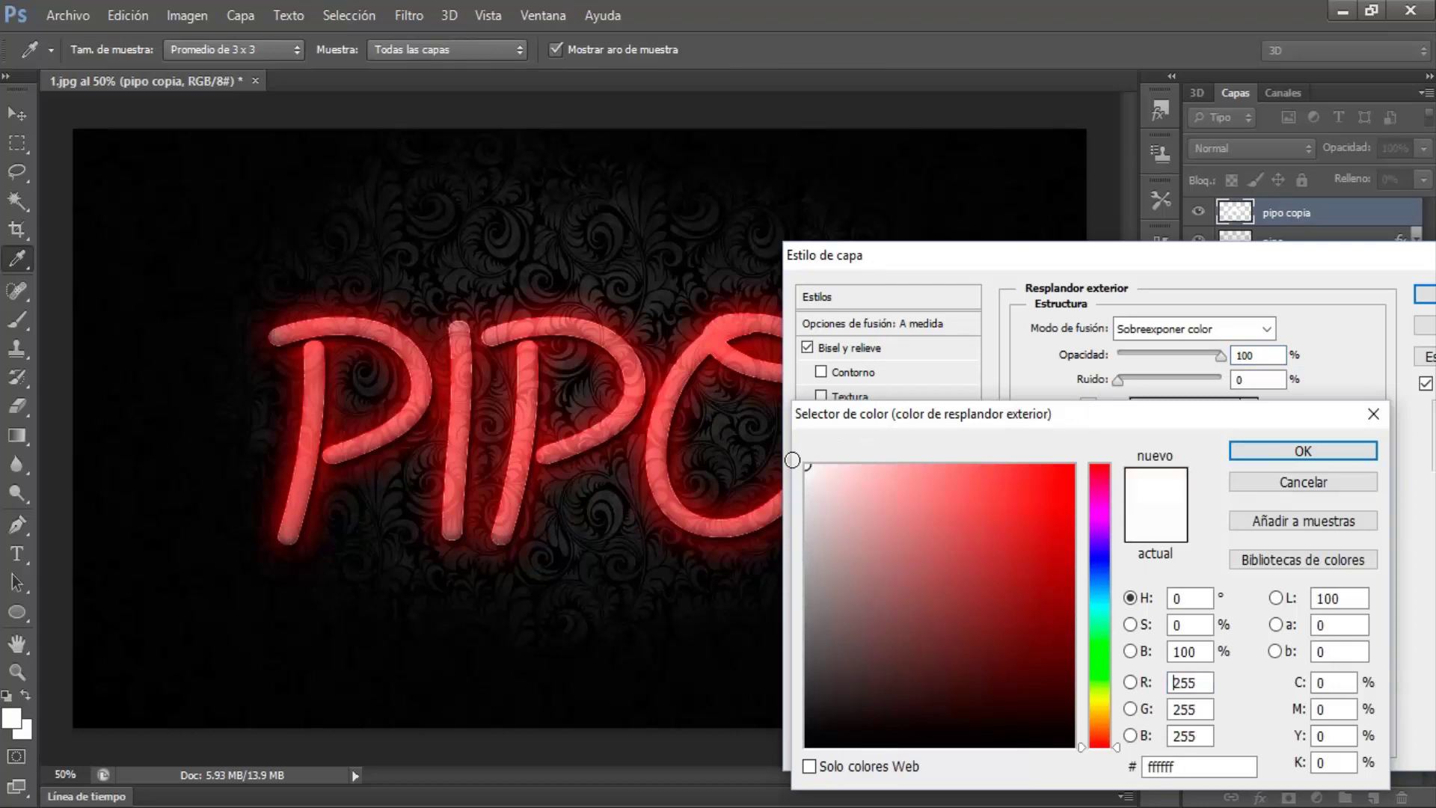
click(1253, 447)
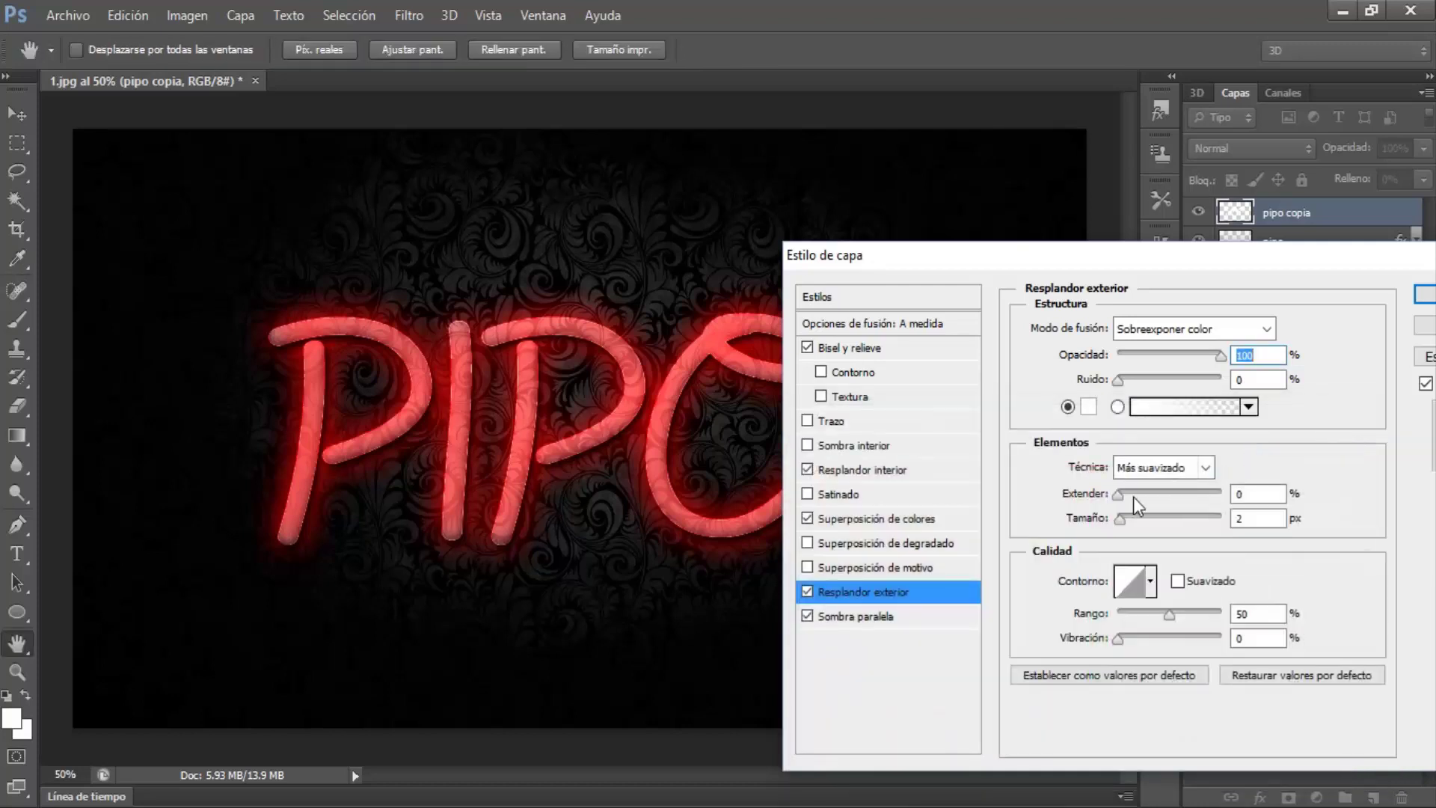
drag(1123, 517, 1244, 519)
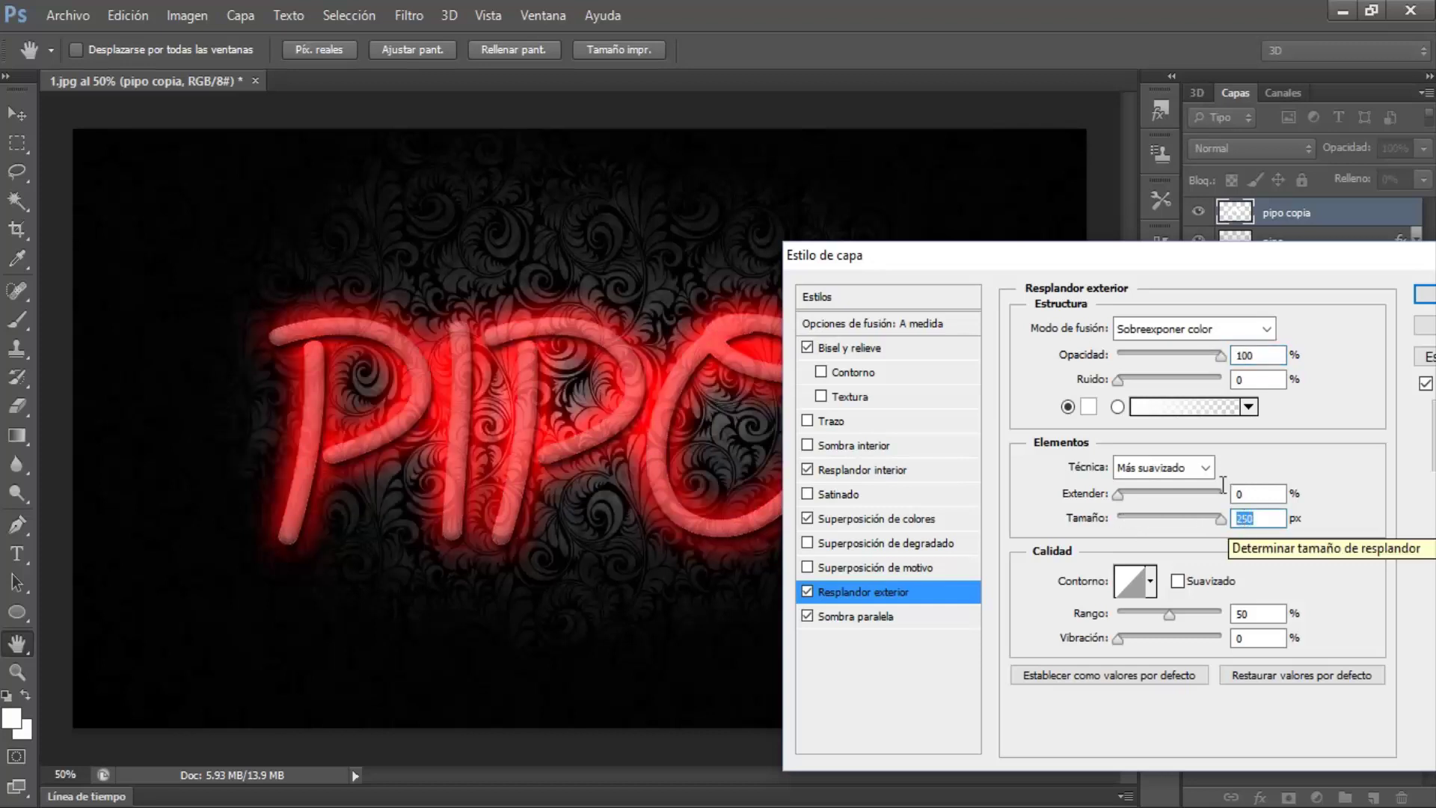
drag(1114, 262, 742, 295)
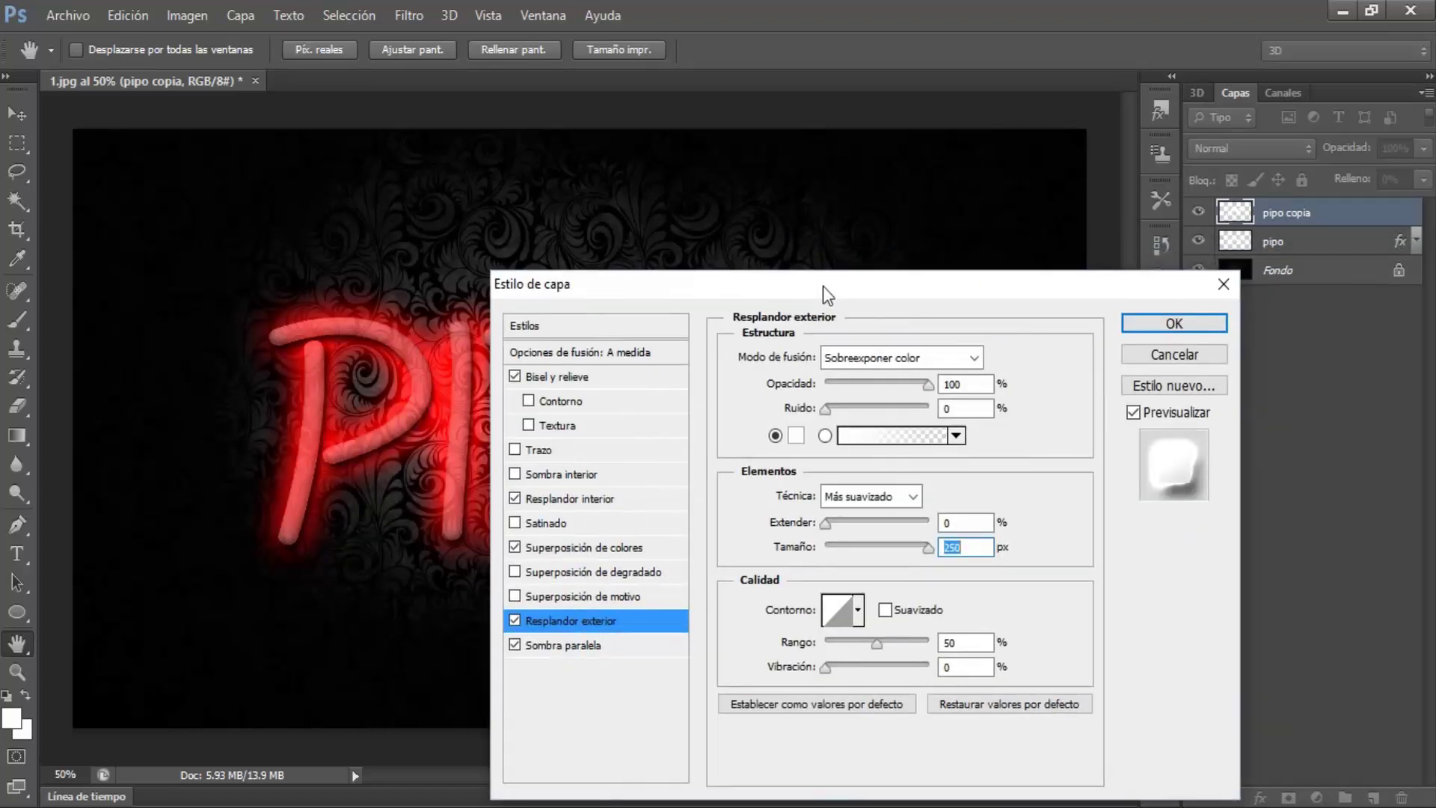
click(1167, 324)
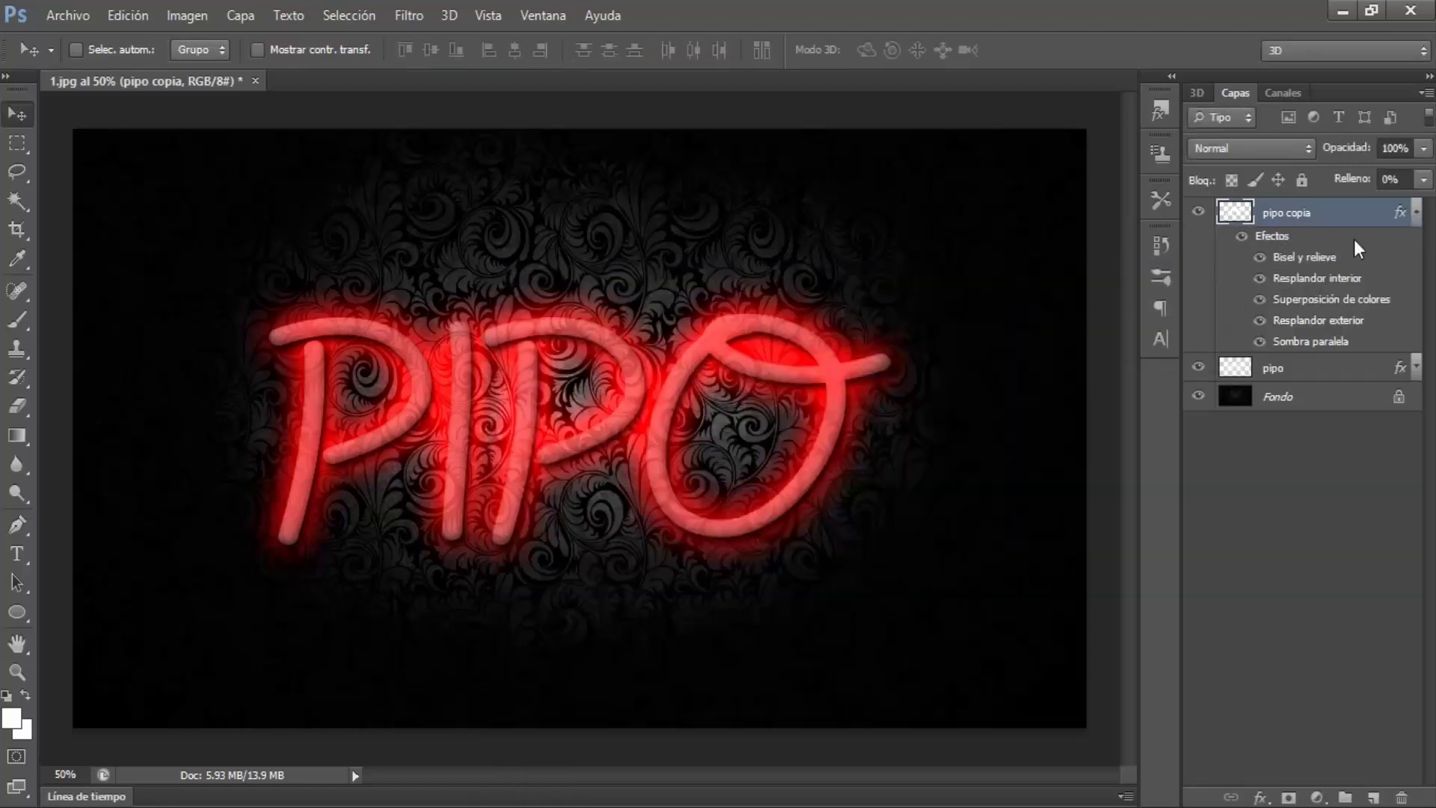
Duplicate pipo copia as pipo copia 2 and place it between pipo copia and pipo.
click(1416, 213)
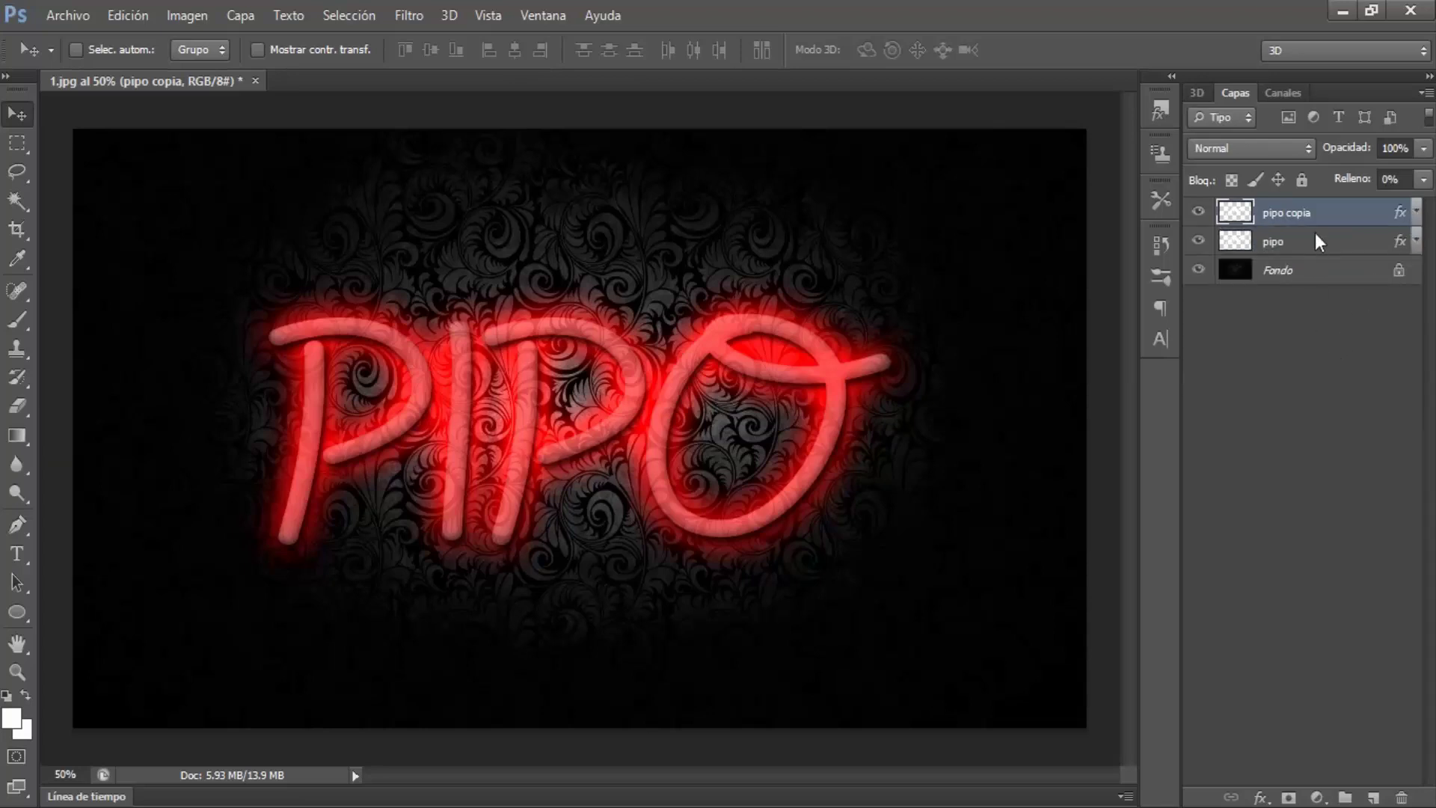
drag(1317, 220, 1371, 795)
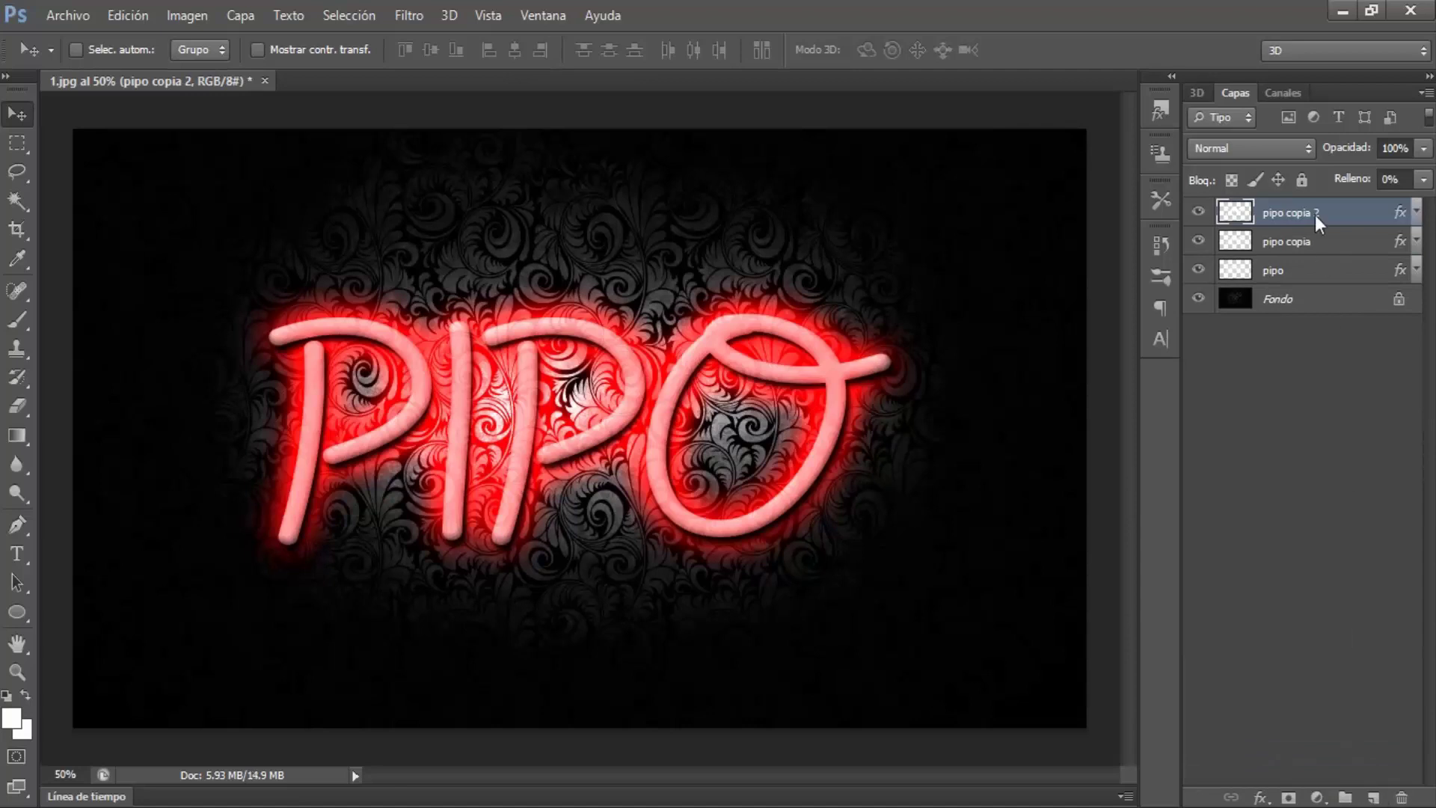
drag(1317, 236, 1322, 258)
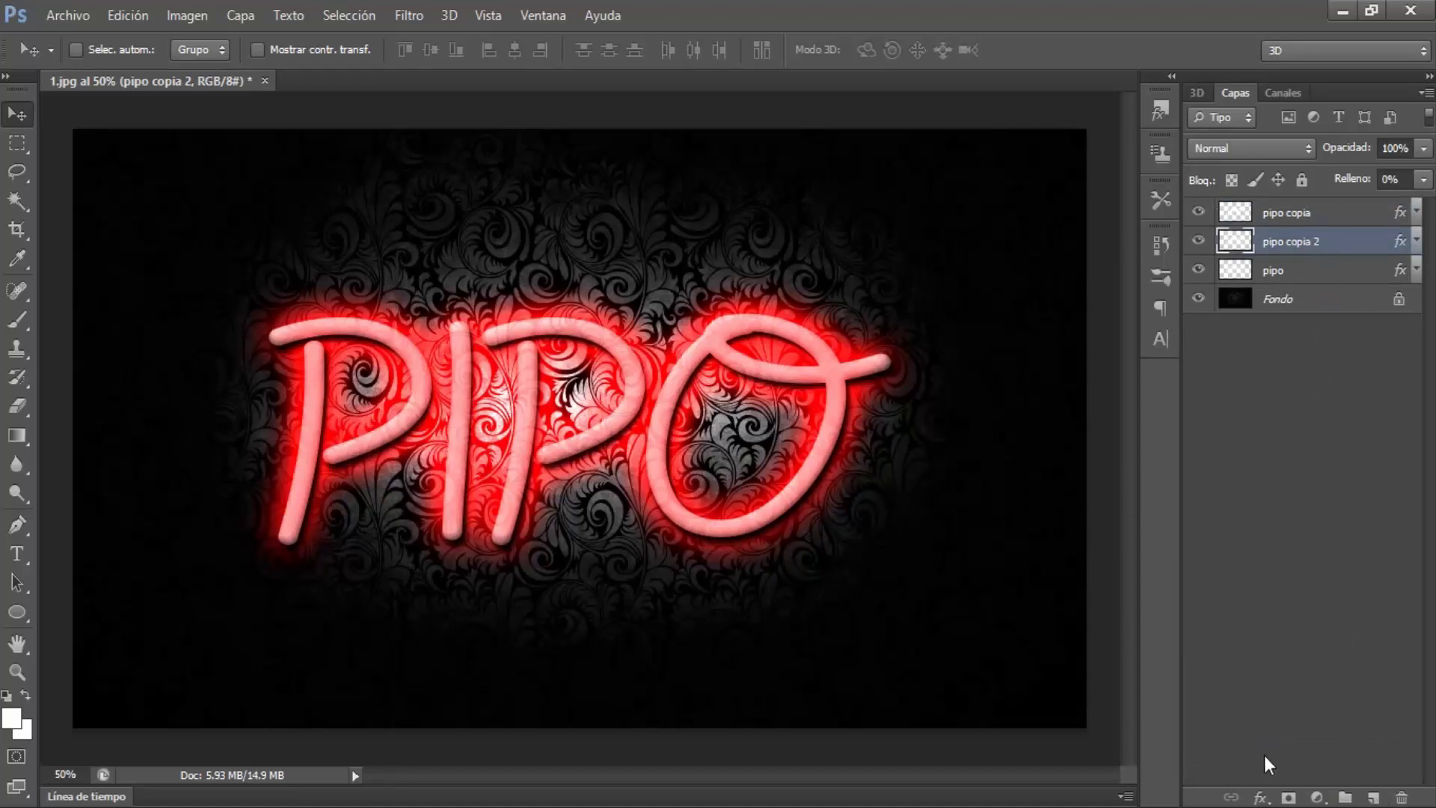
Give pipo copia 2 a pure red ff0000 colour overlay in Normal mode.
click(1260, 796)
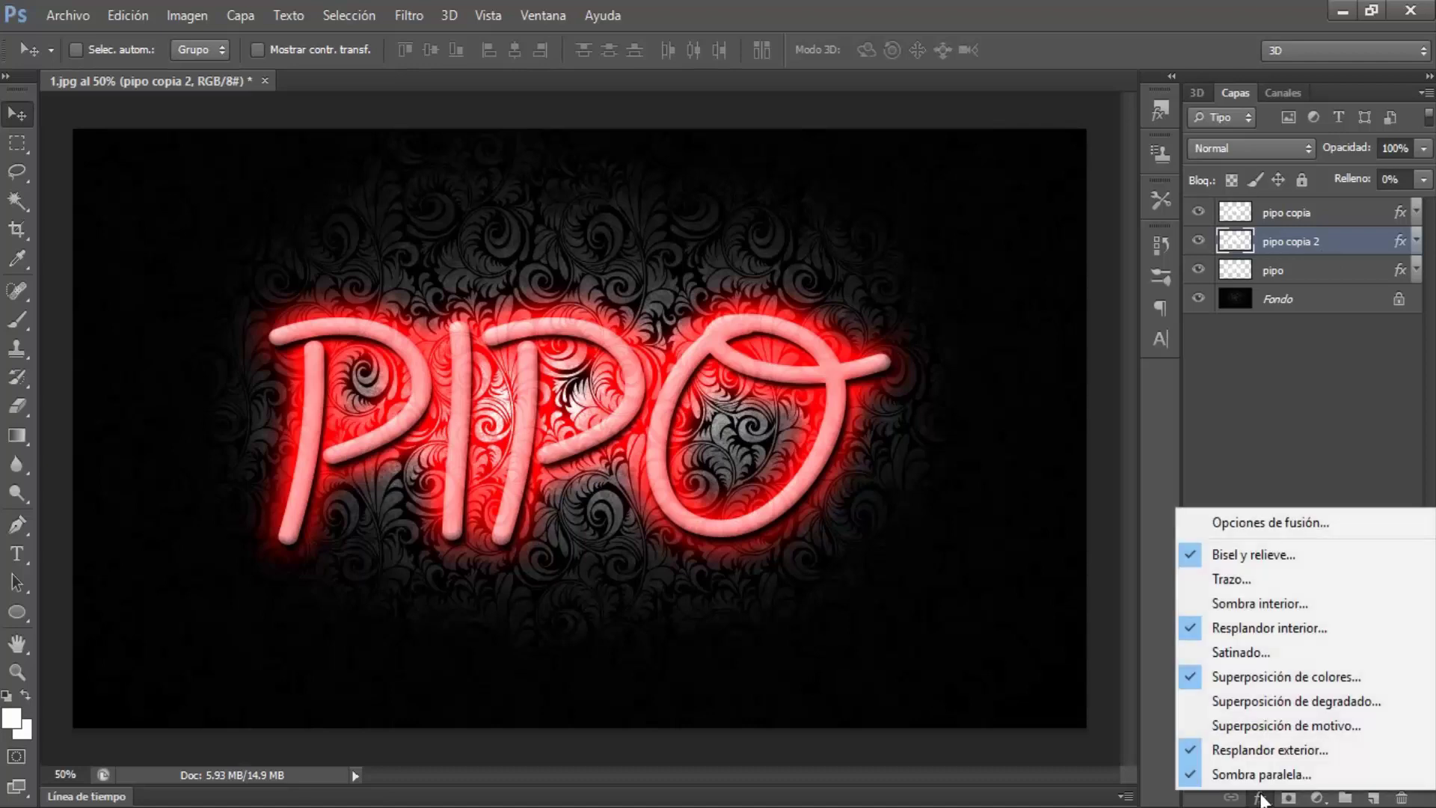
click(1256, 523)
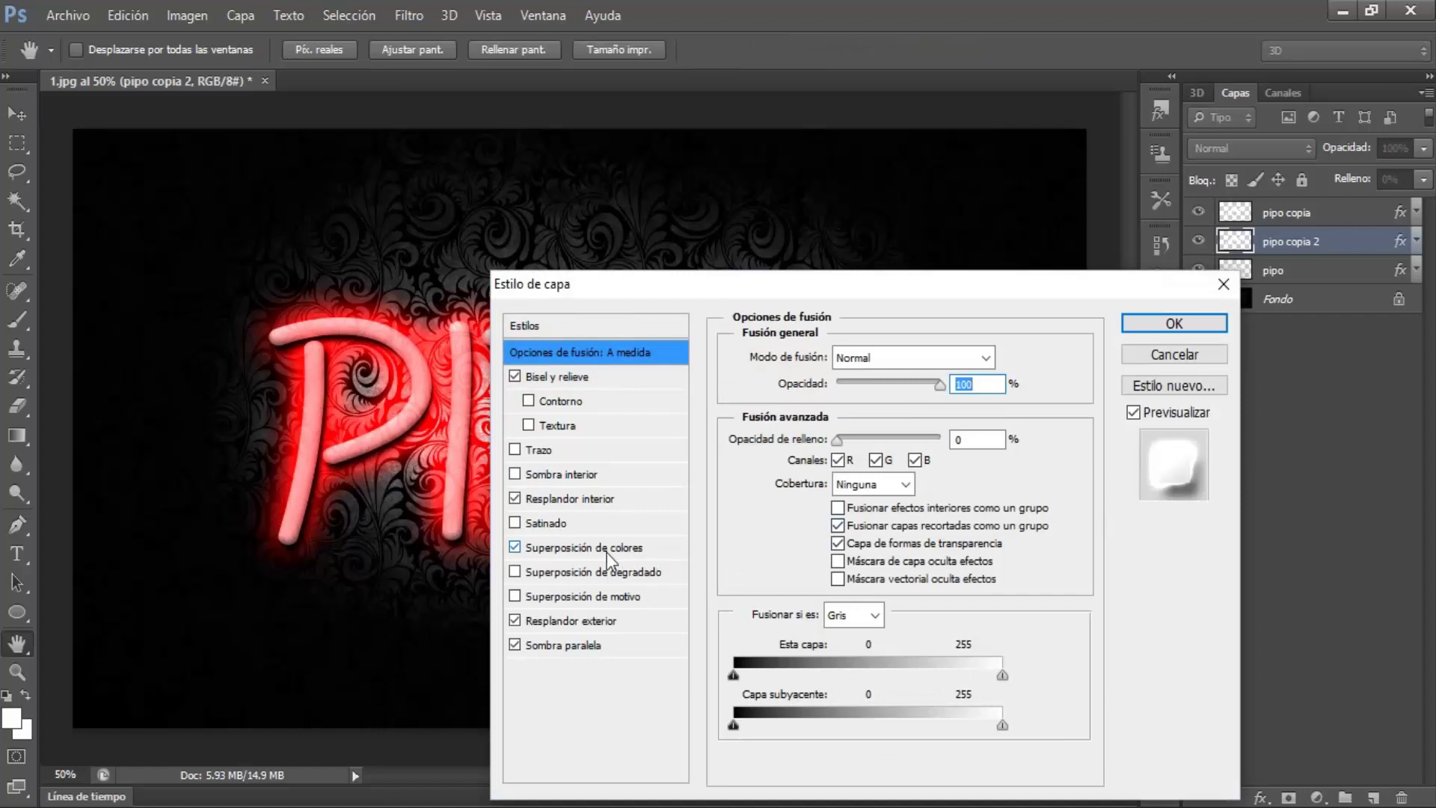
click(607, 550)
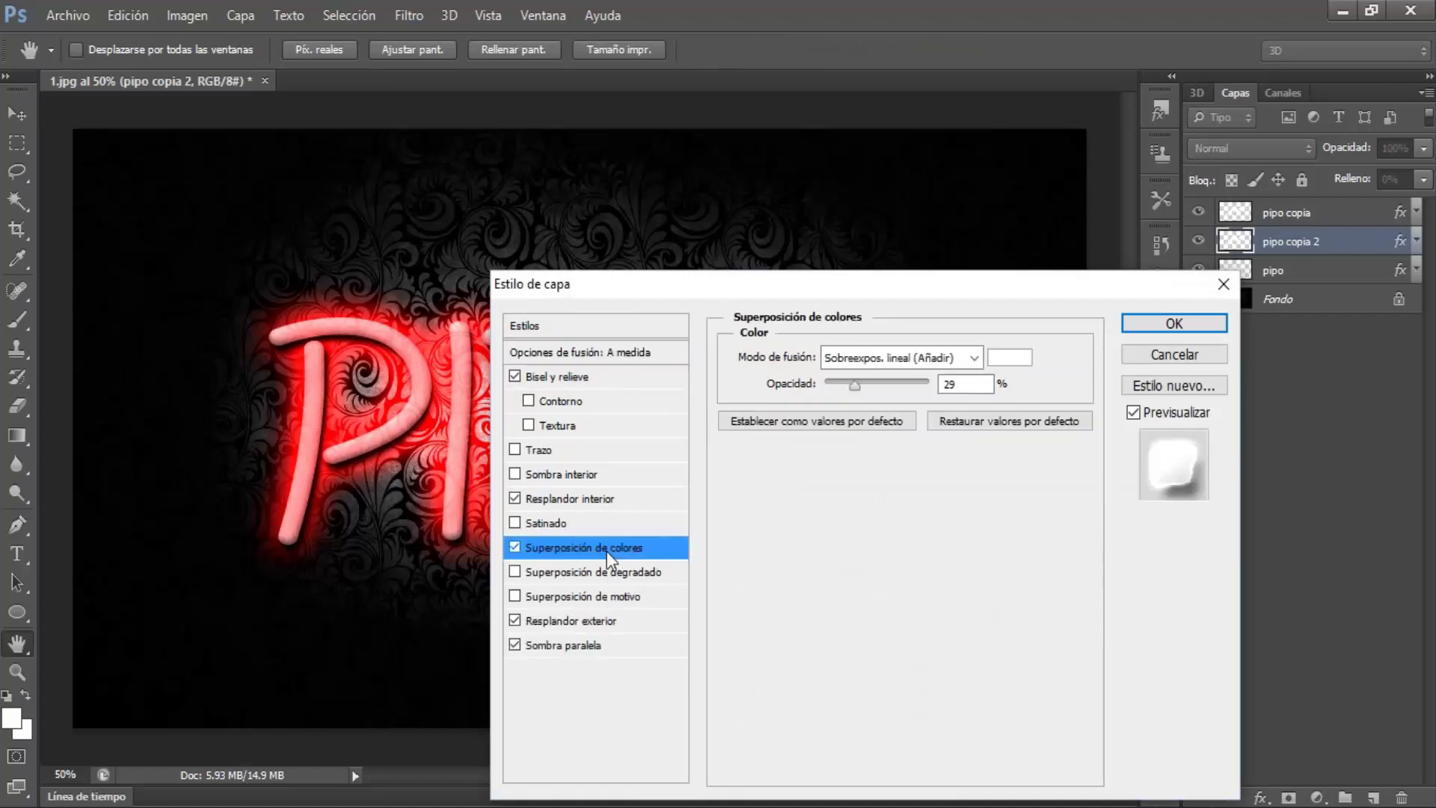
click(973, 358)
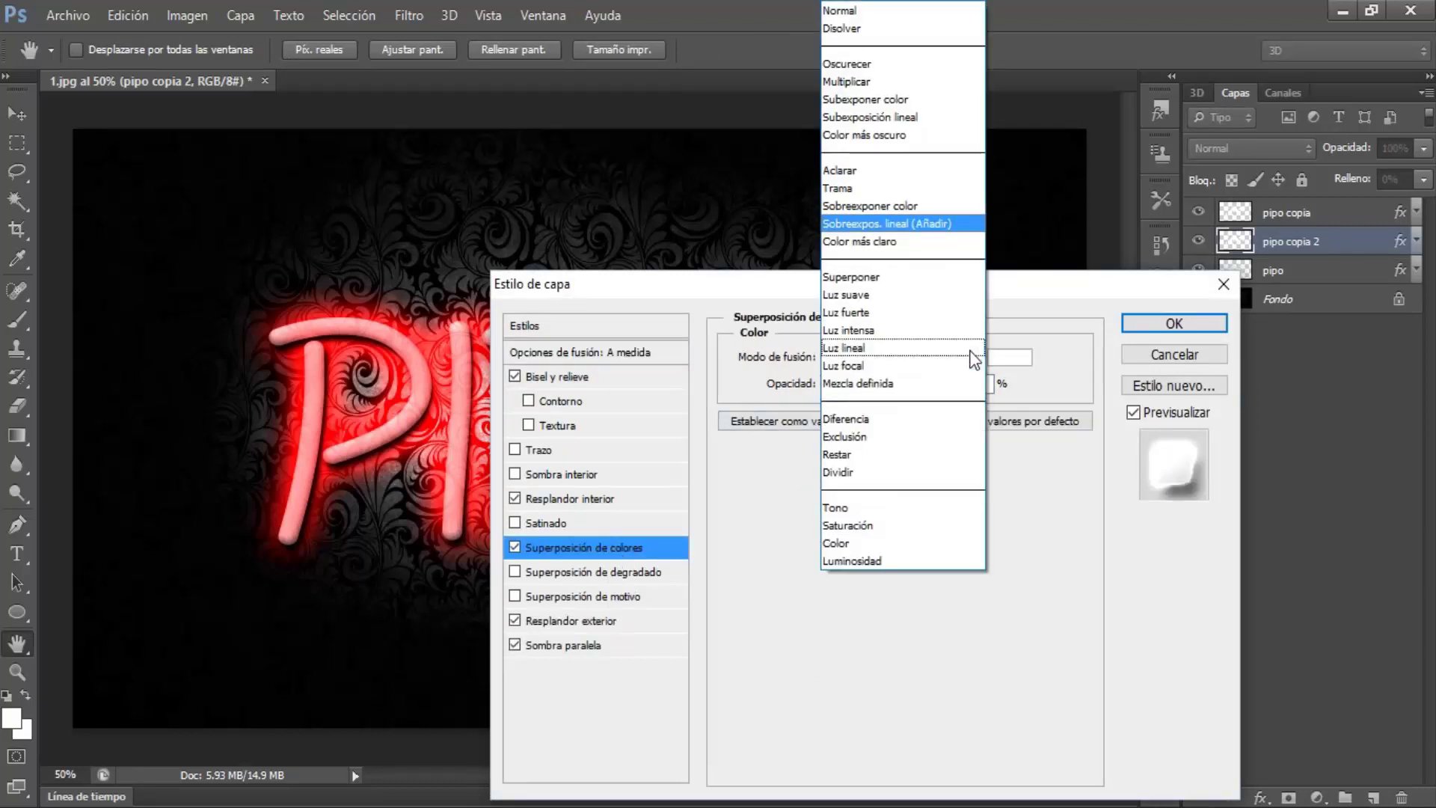
click(852, 14)
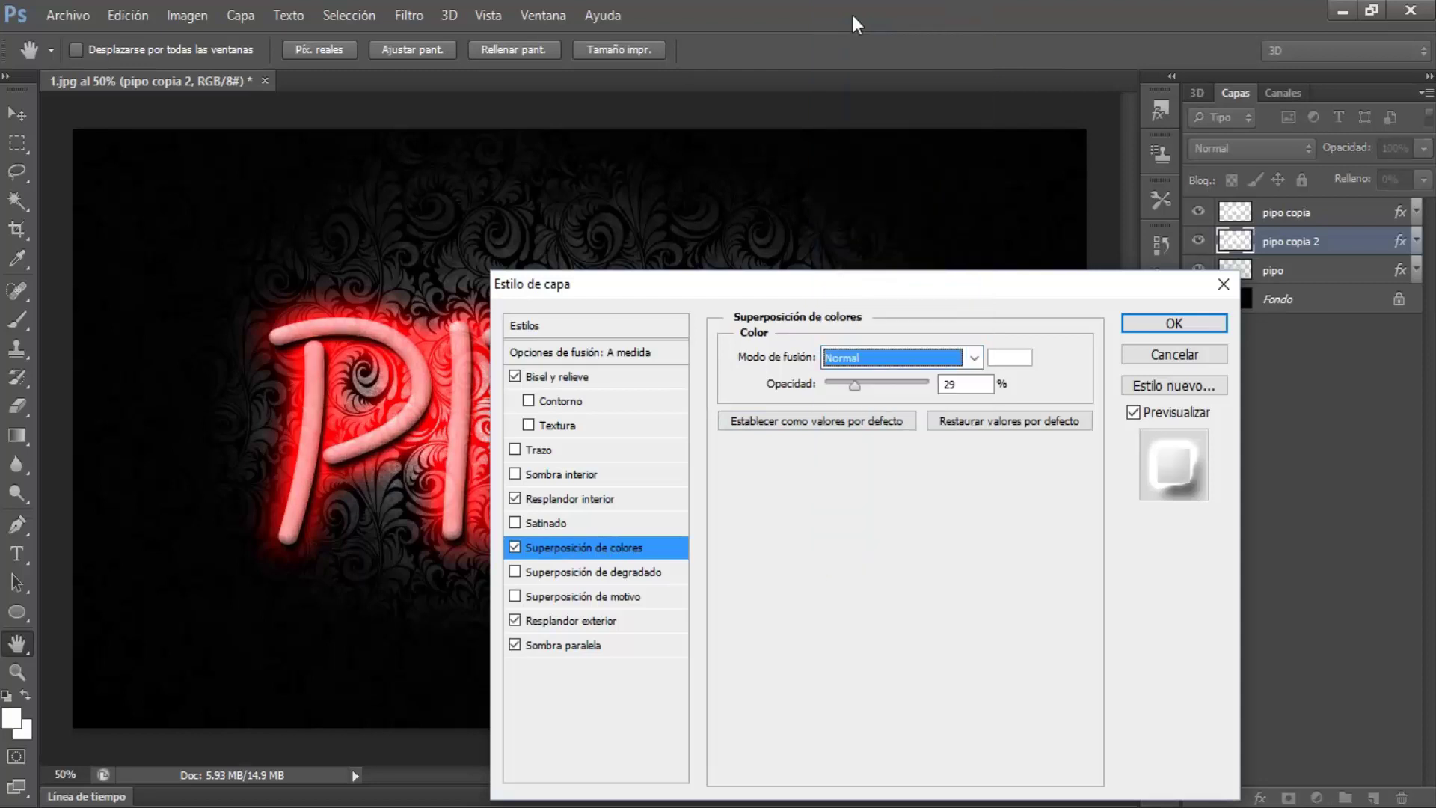
click(1008, 359)
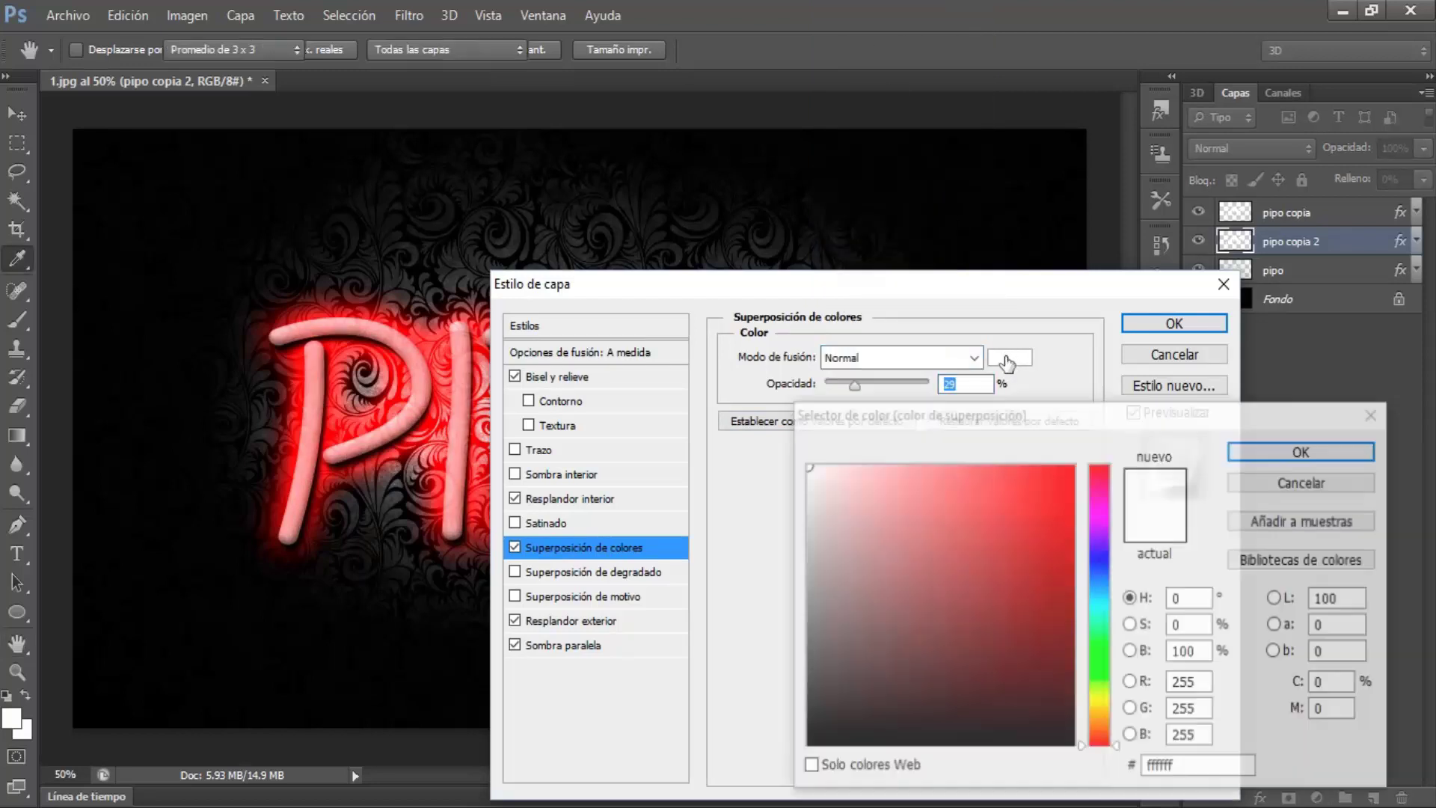
drag(1020, 534, 1091, 454)
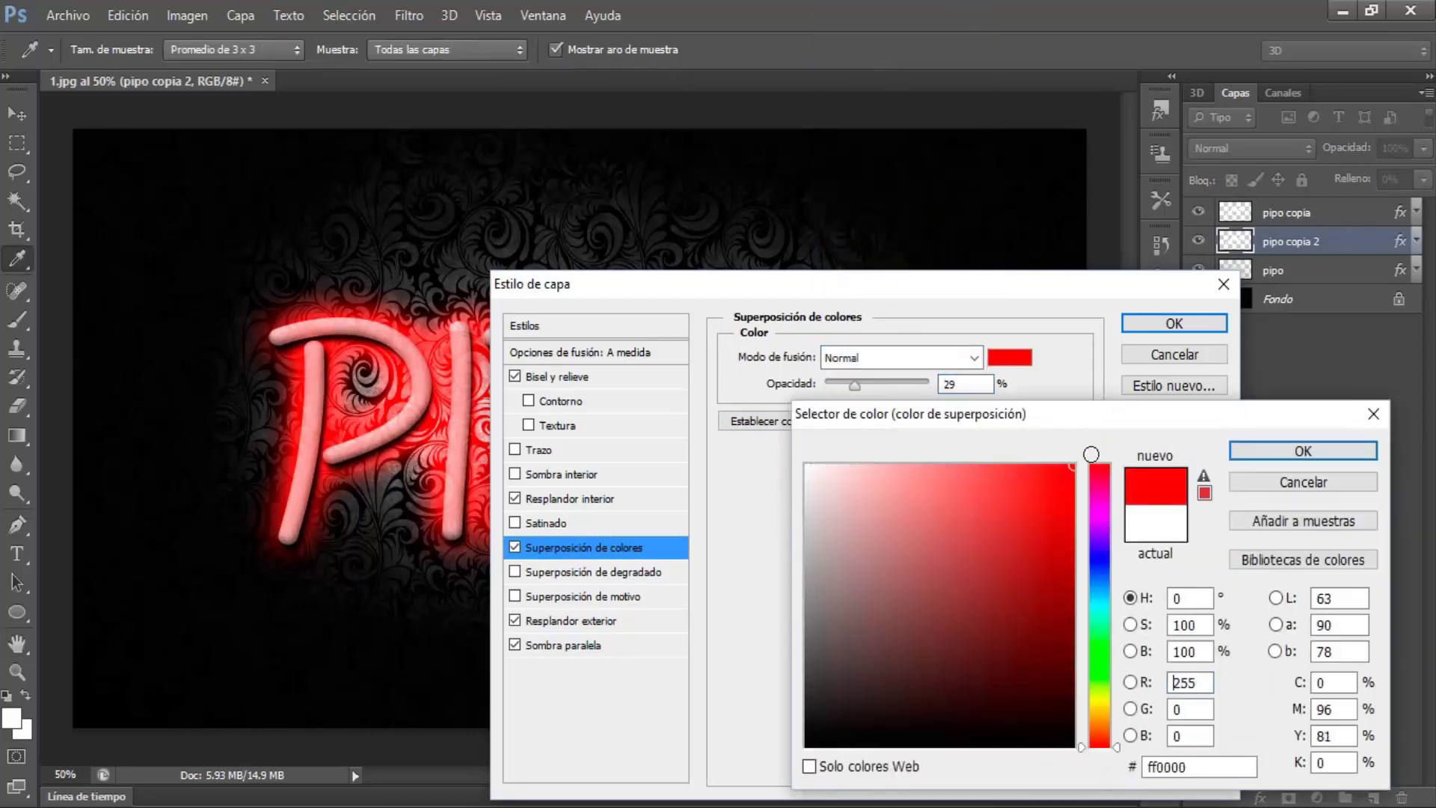
click(1250, 448)
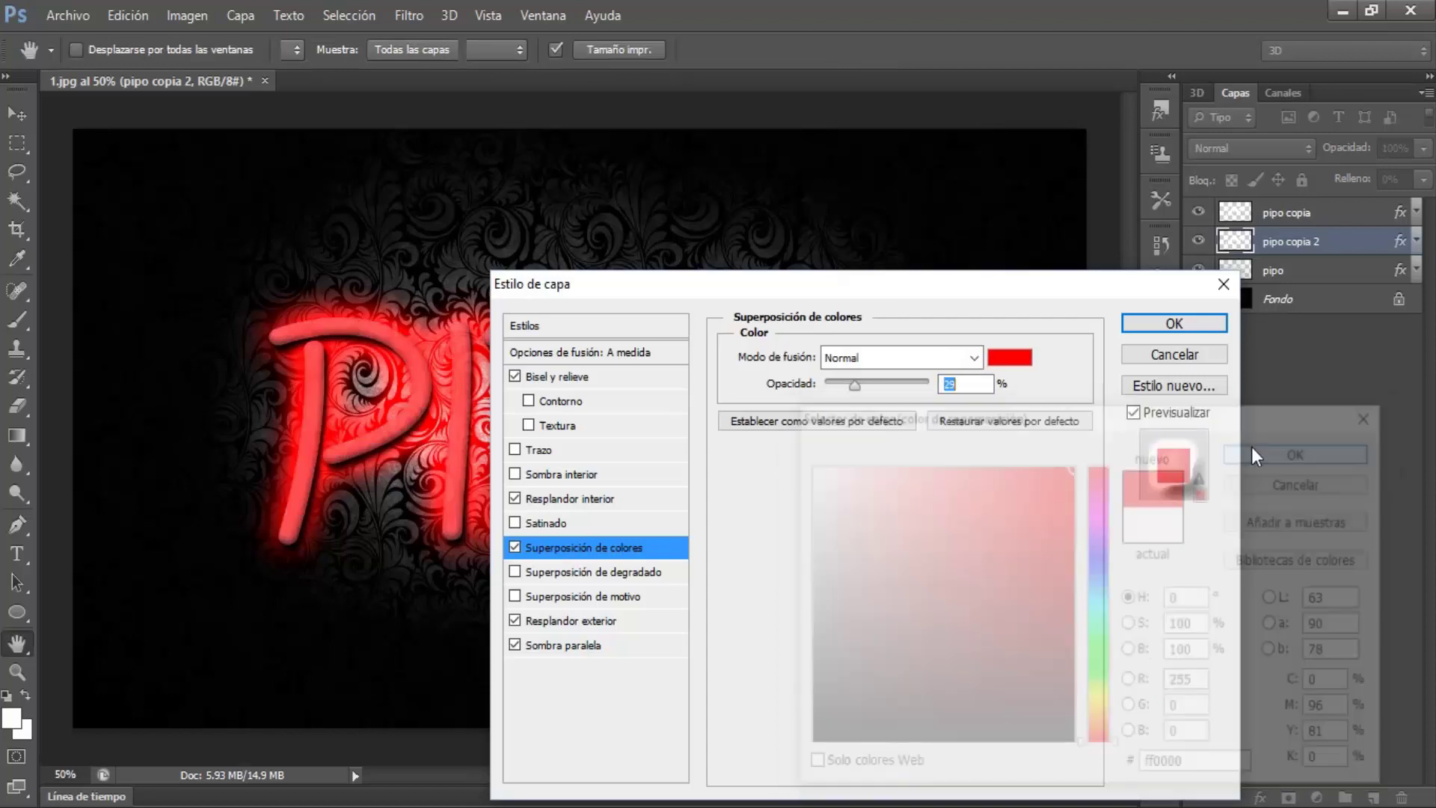
Settle the red overlay on Normal blending at about 45% opacity, after trying Luz suave.
drag(855, 387, 896, 387)
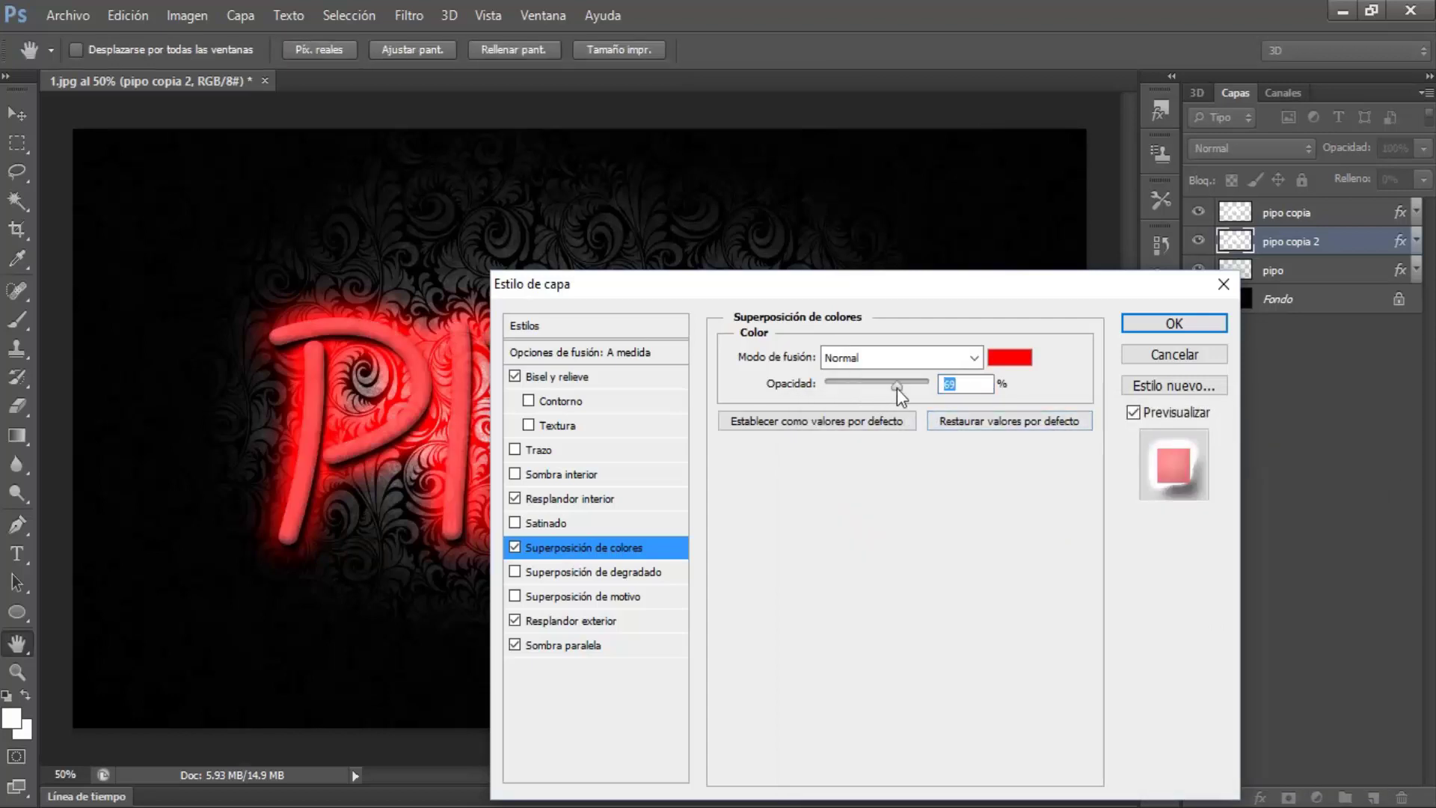
click(974, 362)
click(934, 295)
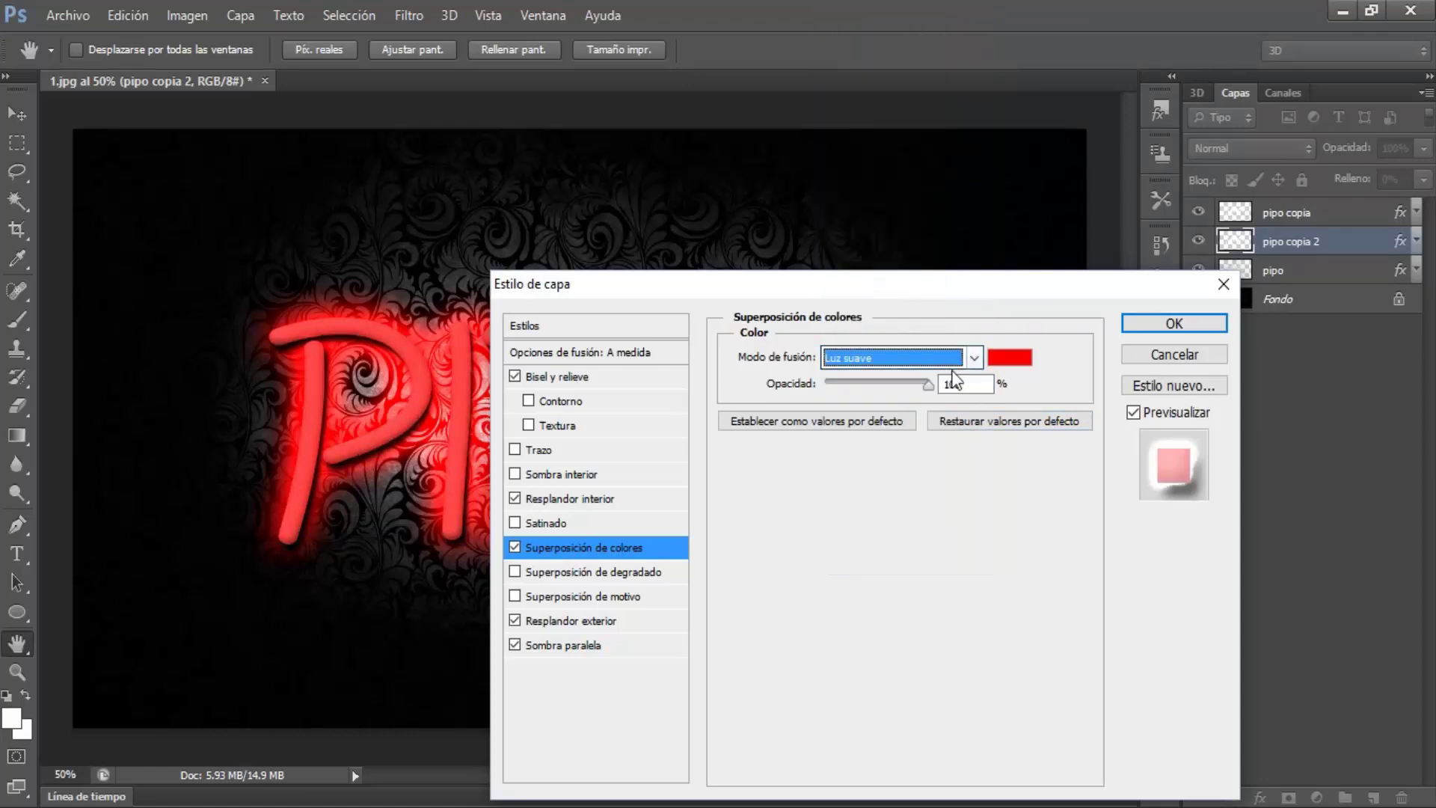
click(972, 358)
click(854, 12)
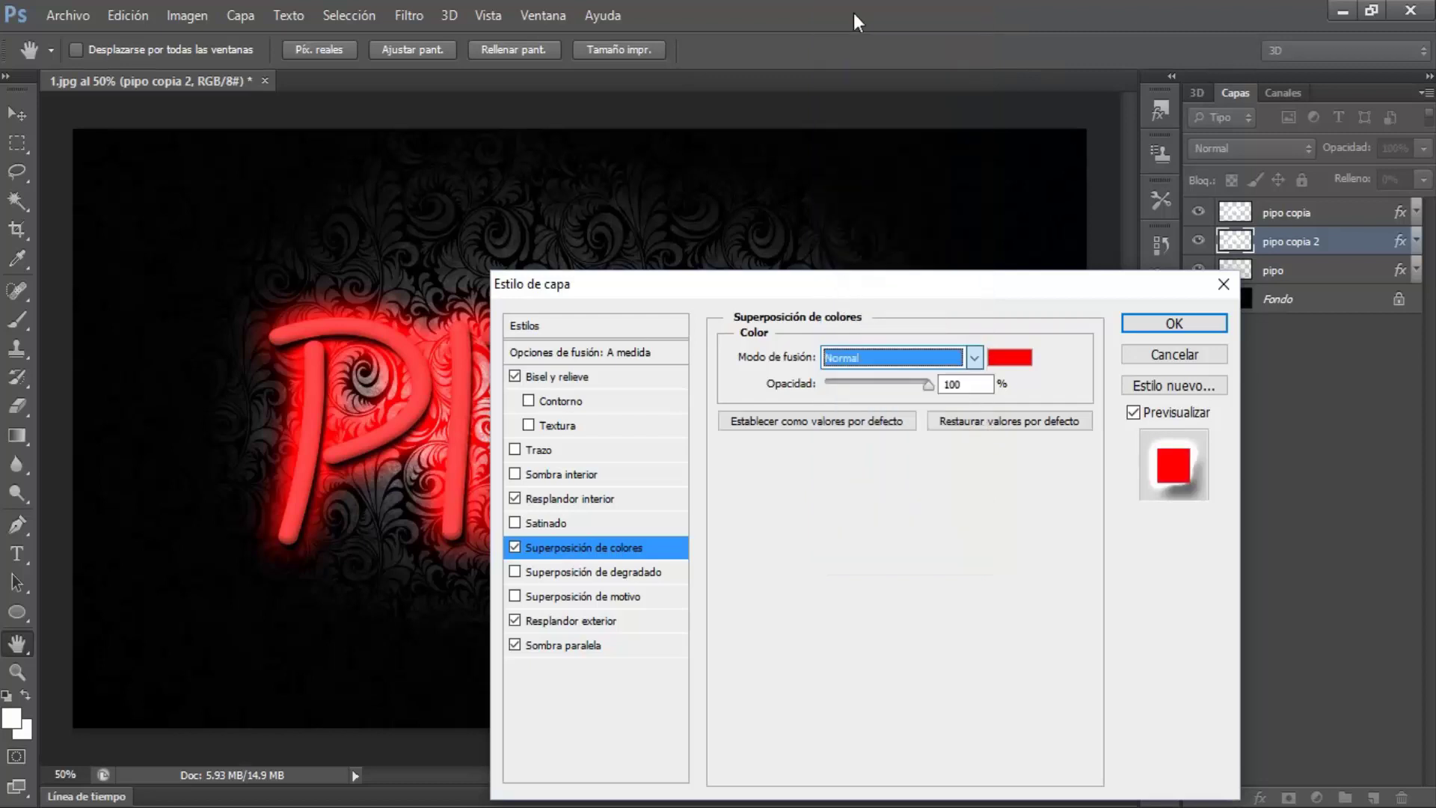
drag(929, 382, 873, 402)
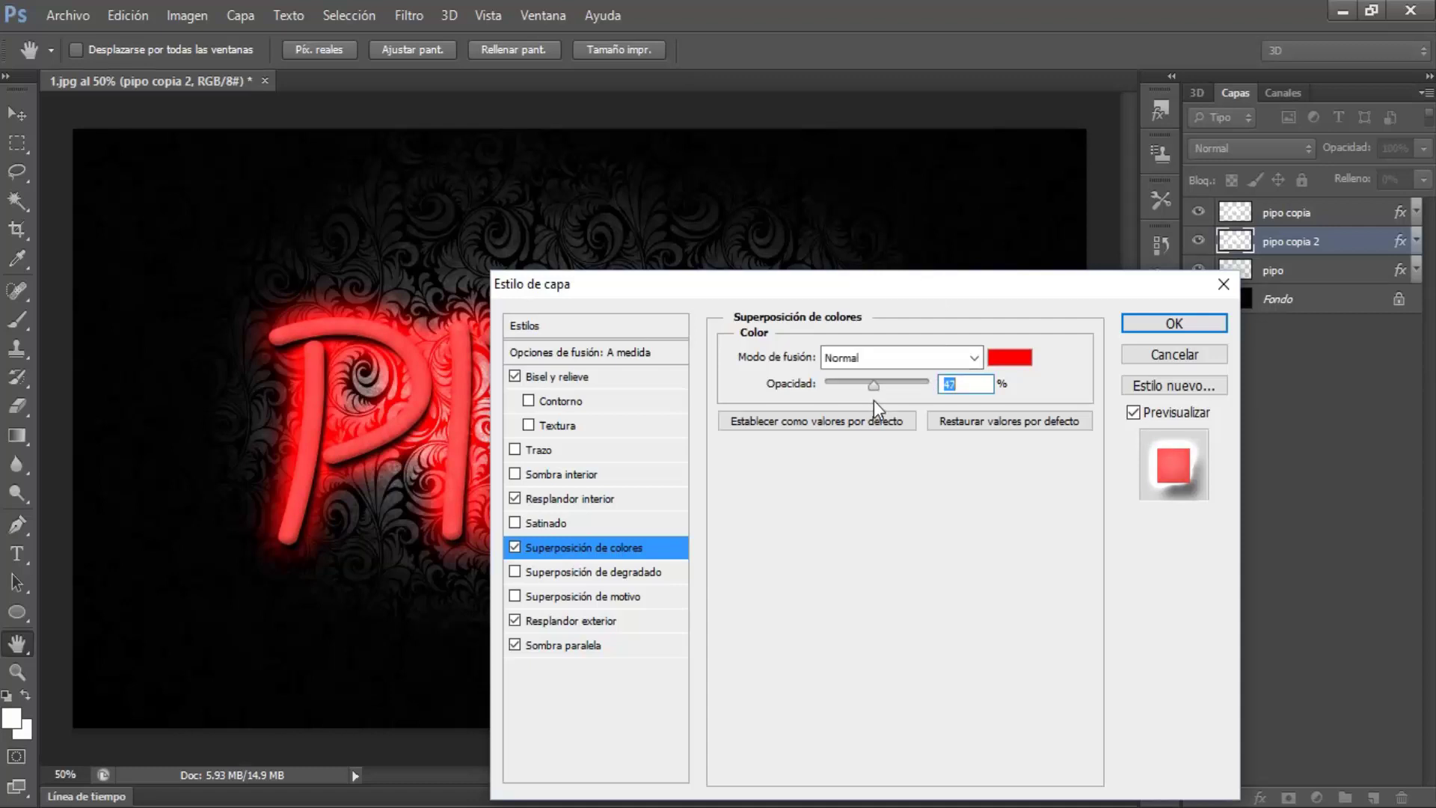
drag(873, 389, 872, 392)
Tighten pipo copia 2's drop shadow to 4 px distance and 8 px size, and apply.
click(569, 646)
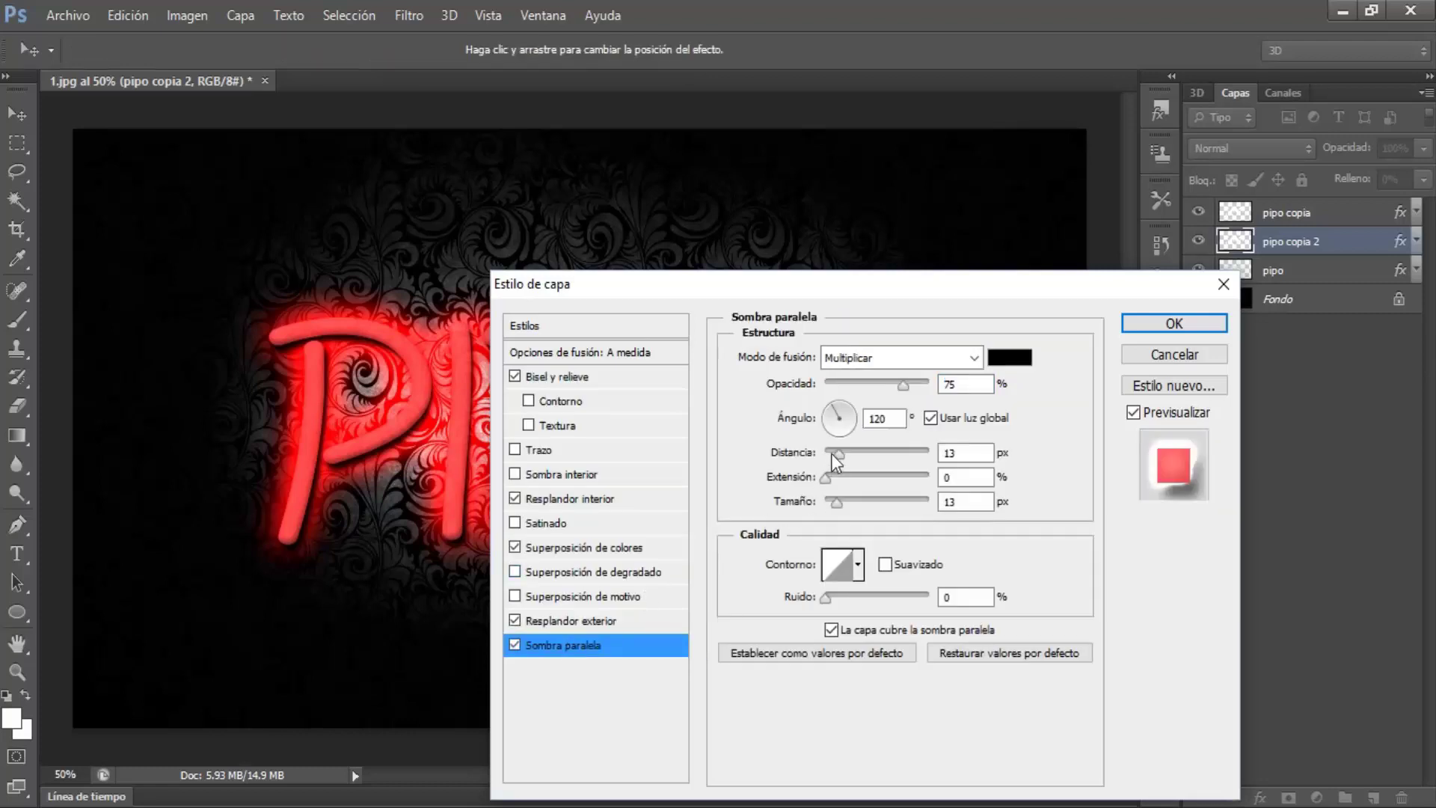
drag(836, 455, 833, 459)
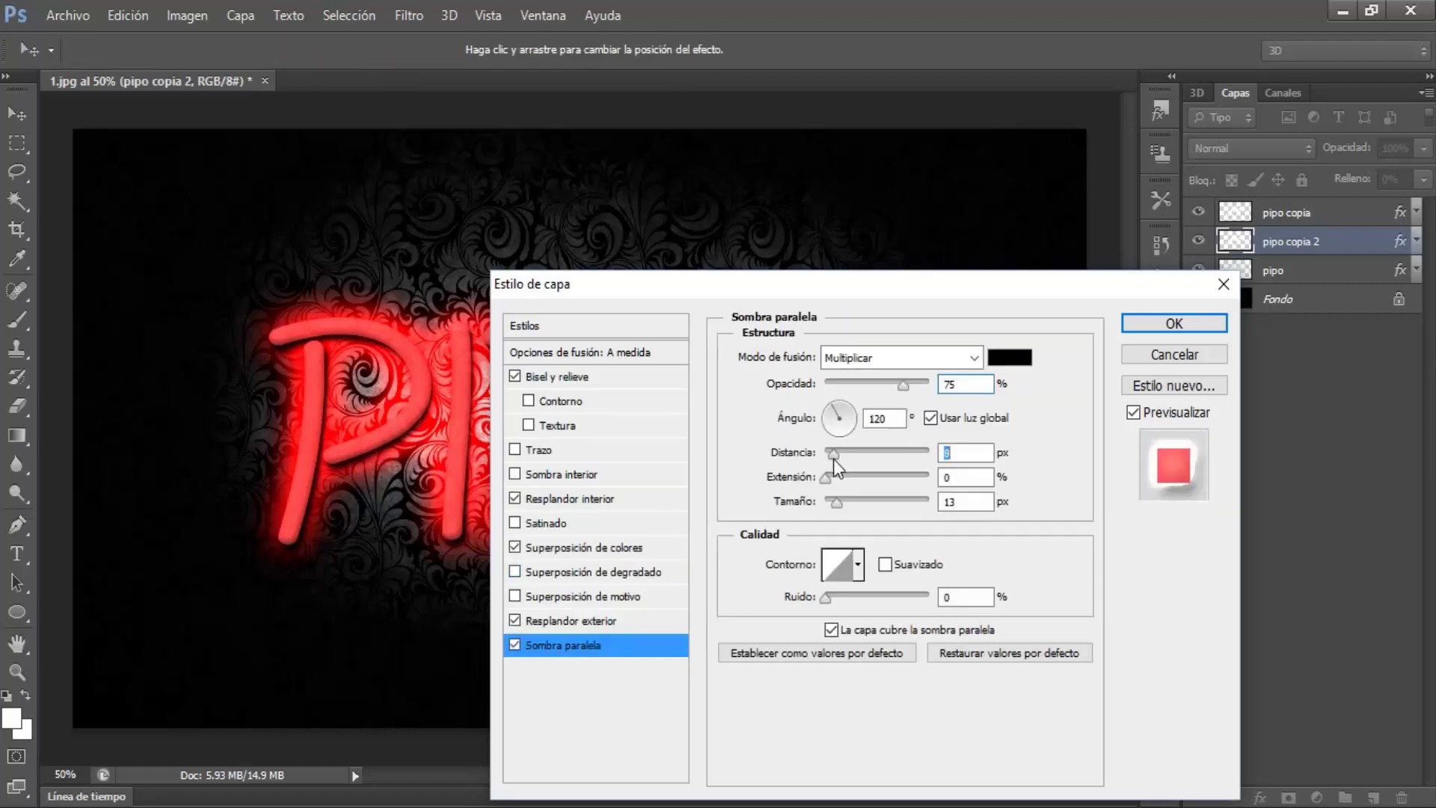
drag(836, 506, 831, 514)
drag(833, 458, 833, 501)
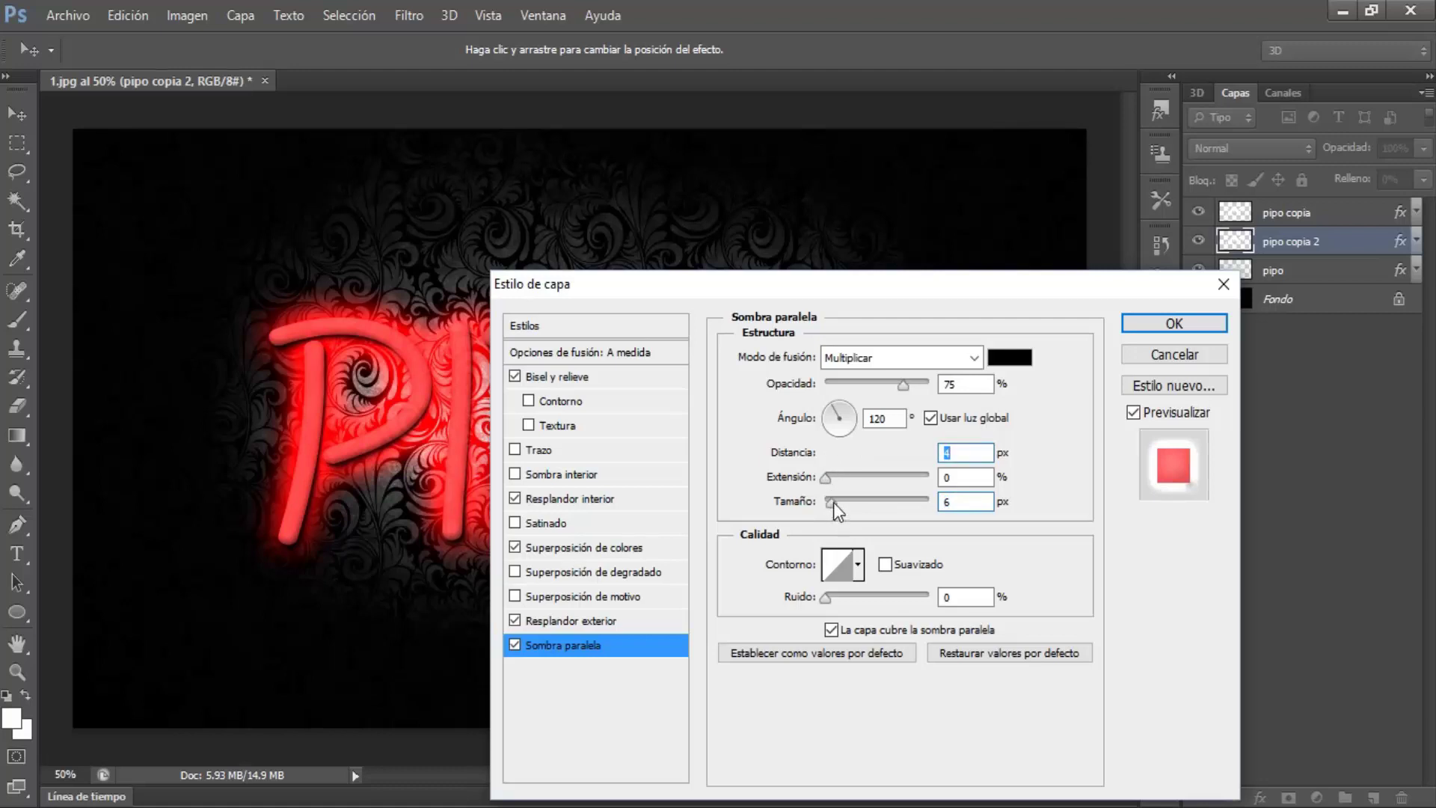
click(515, 645)
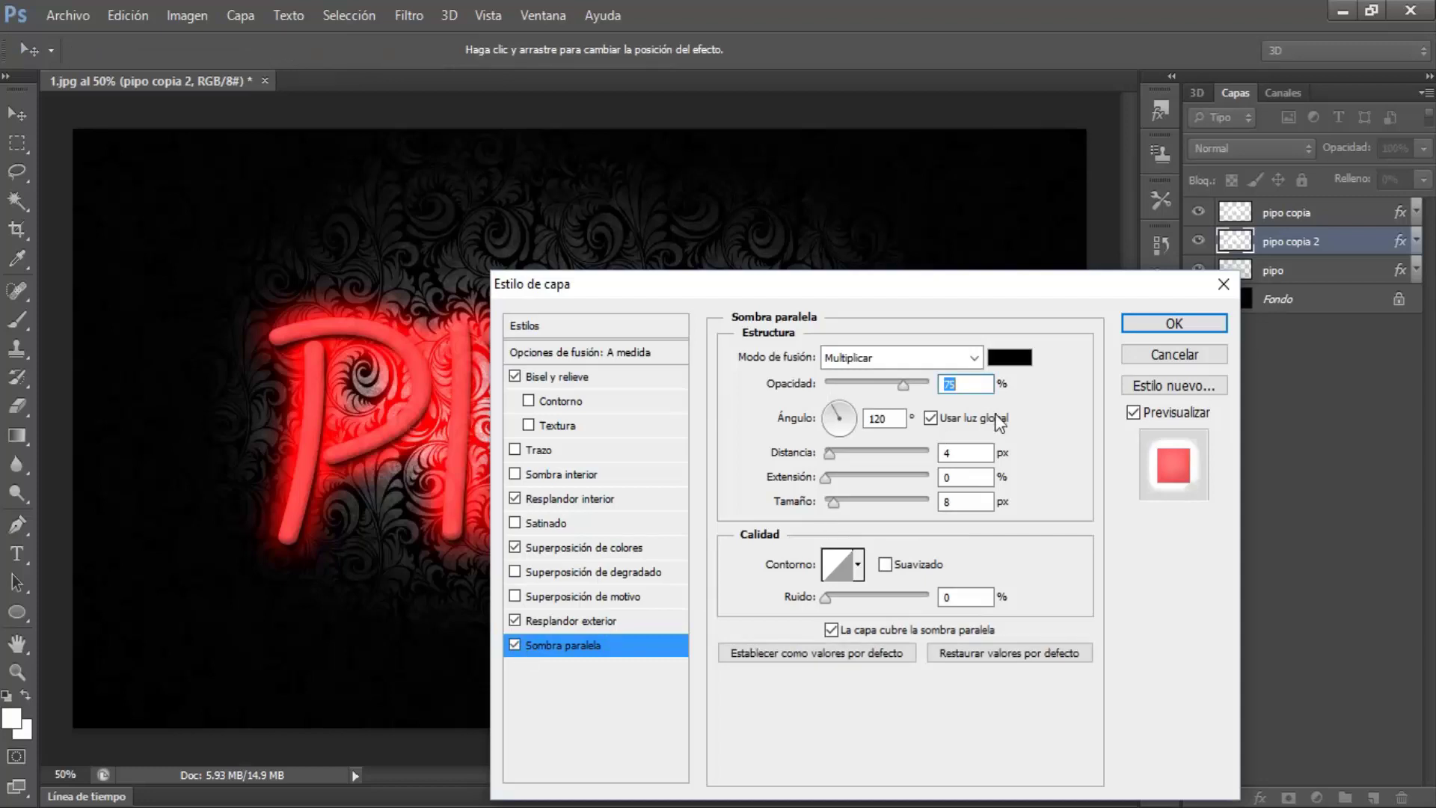
click(1139, 326)
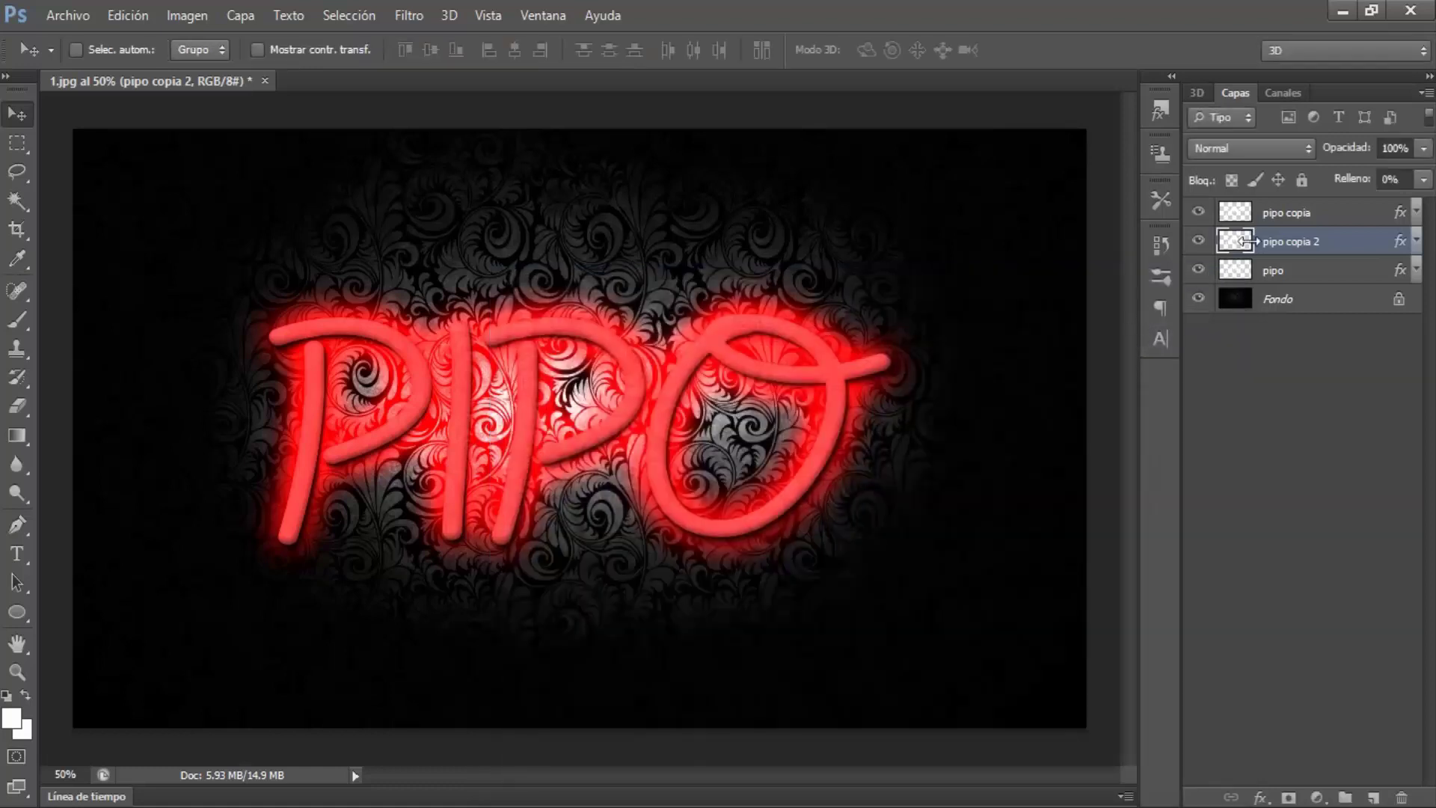
Add a Subexponer color inner shadow to pipo copia at roughly 45% opacity.
click(1279, 214)
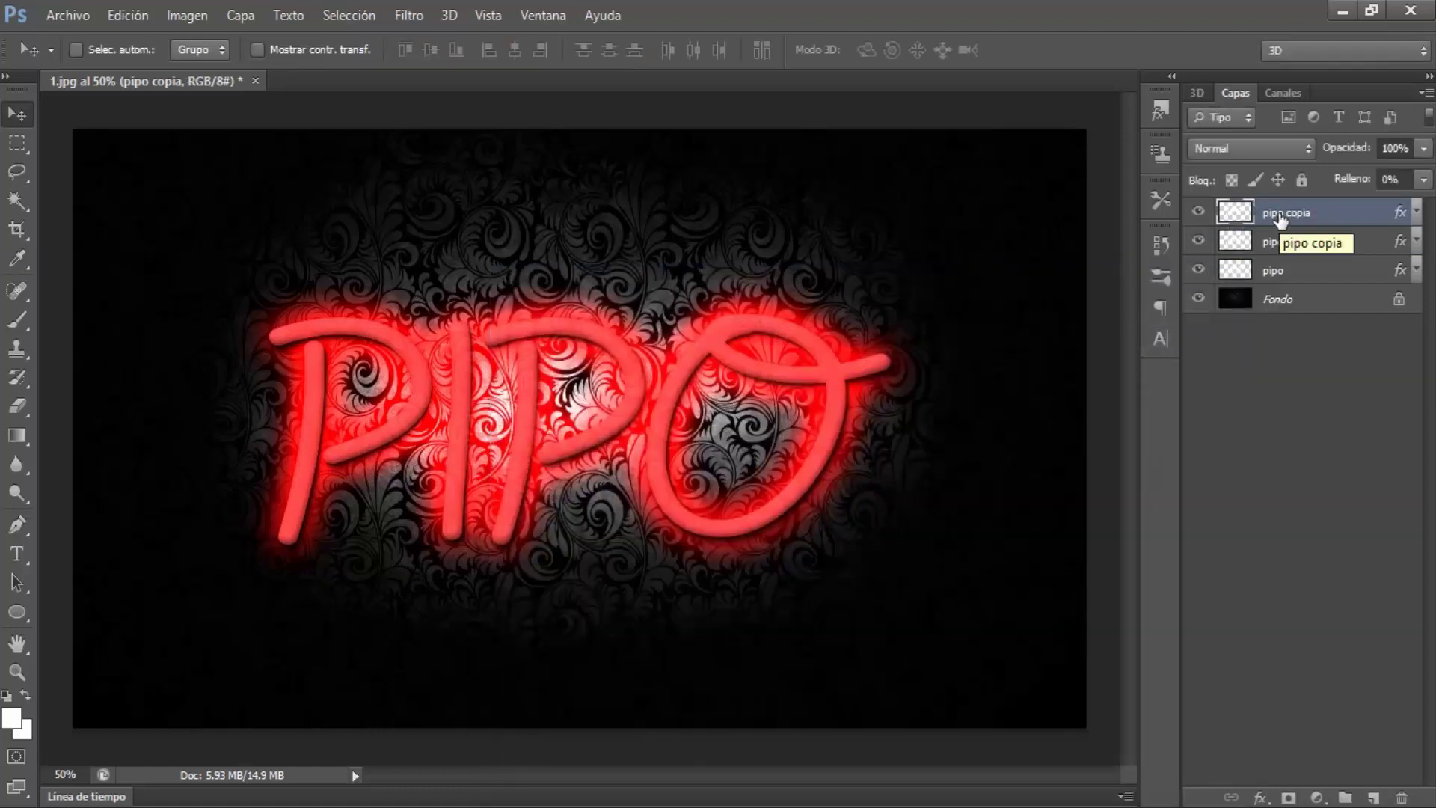
click(1260, 797)
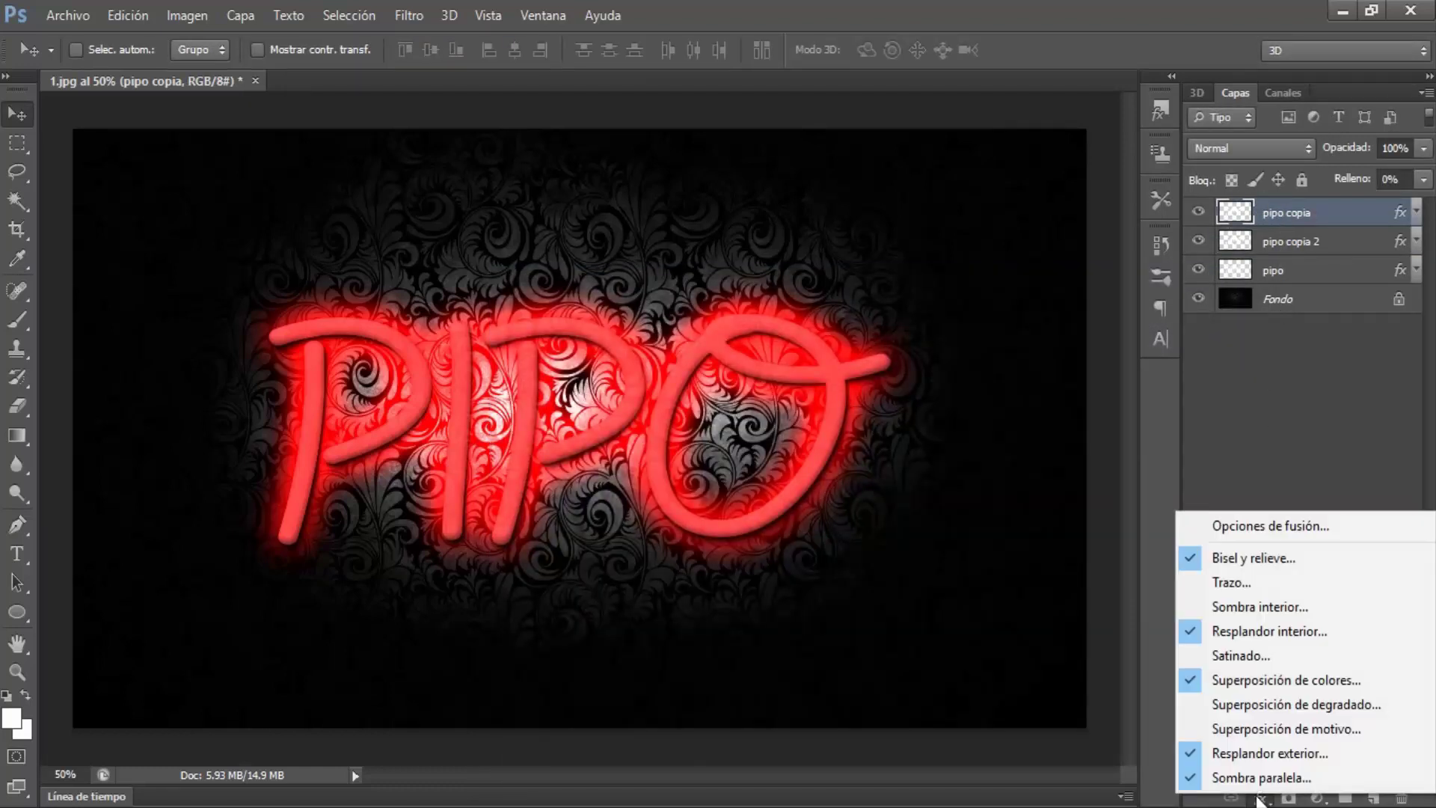
click(1233, 534)
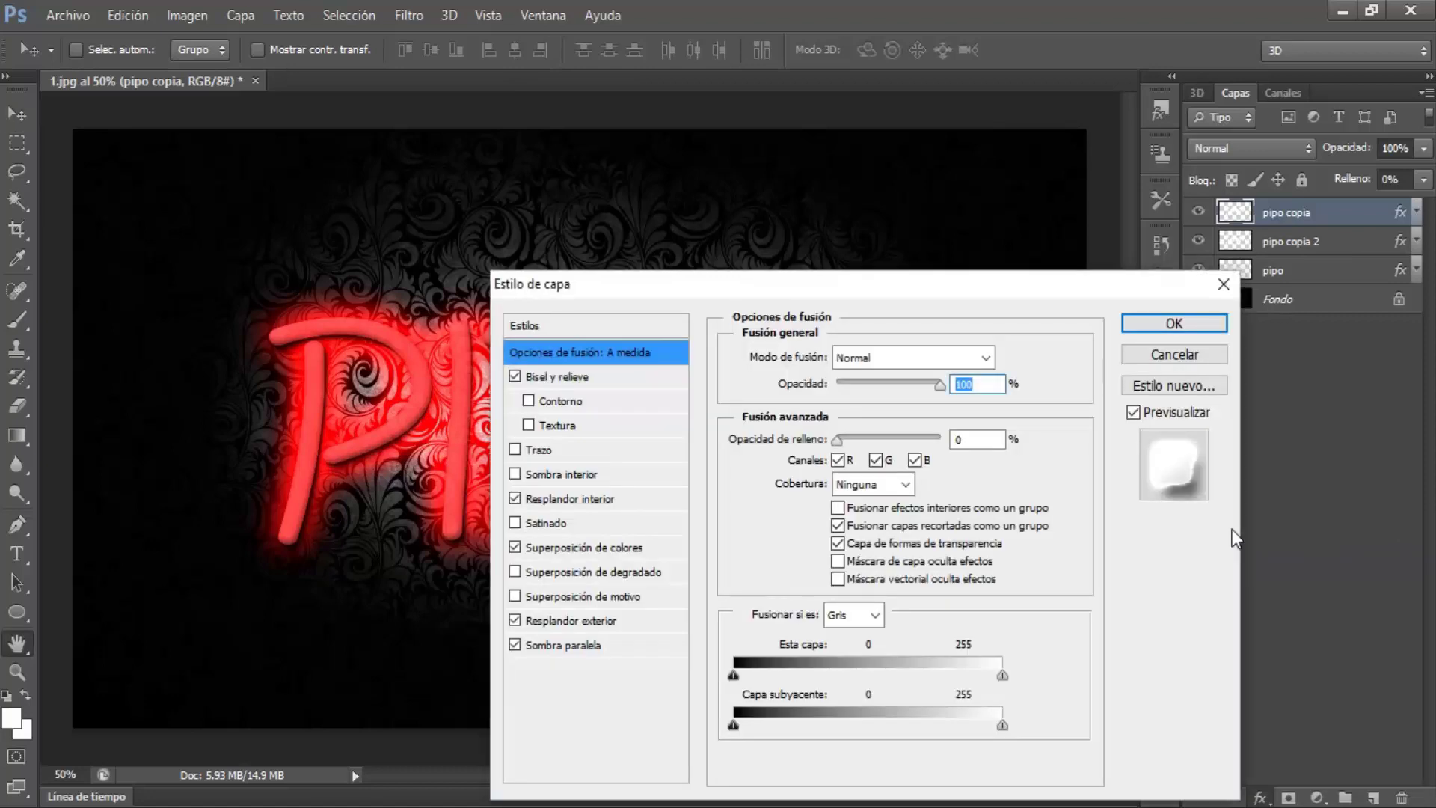
click(555, 477)
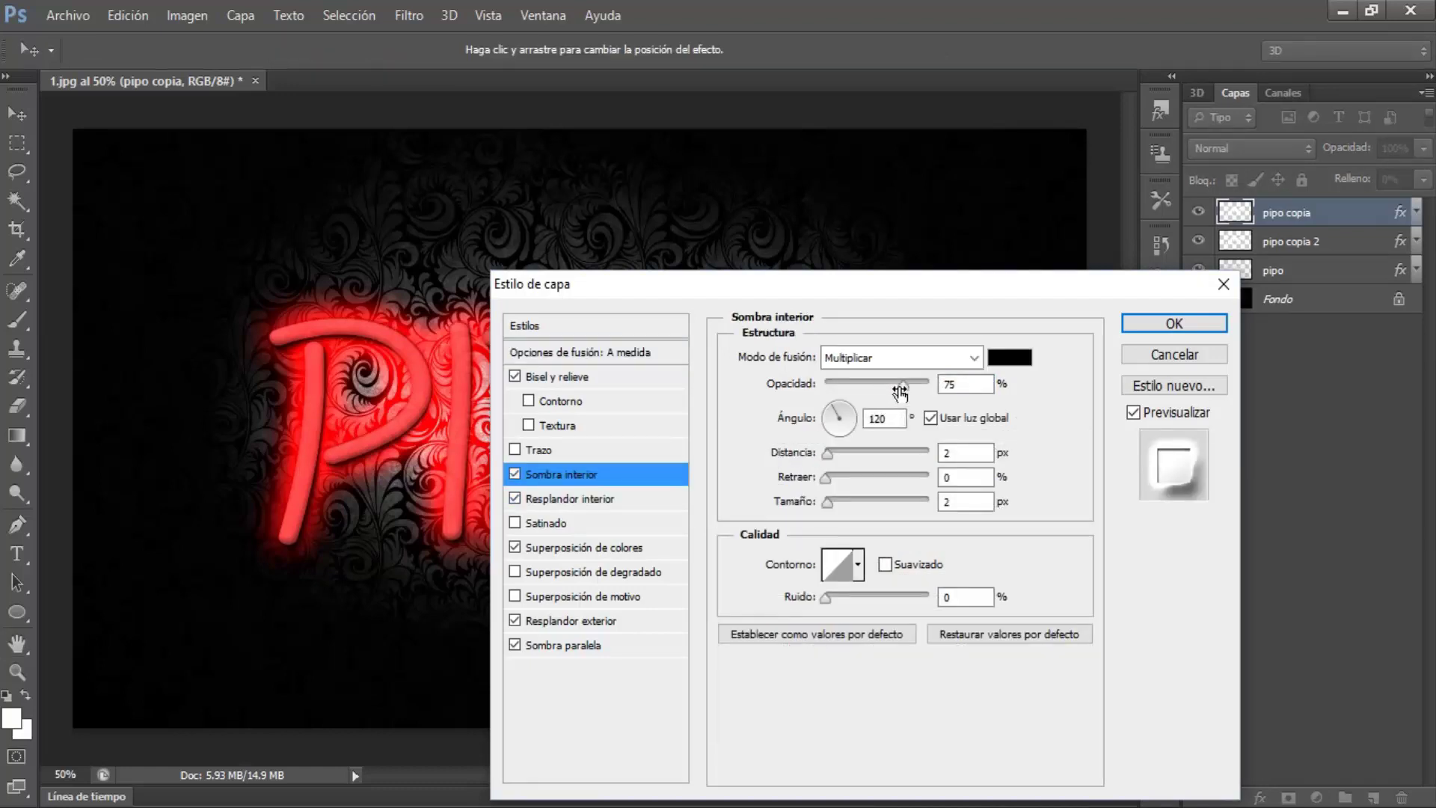
drag(903, 385, 872, 385)
click(974, 357)
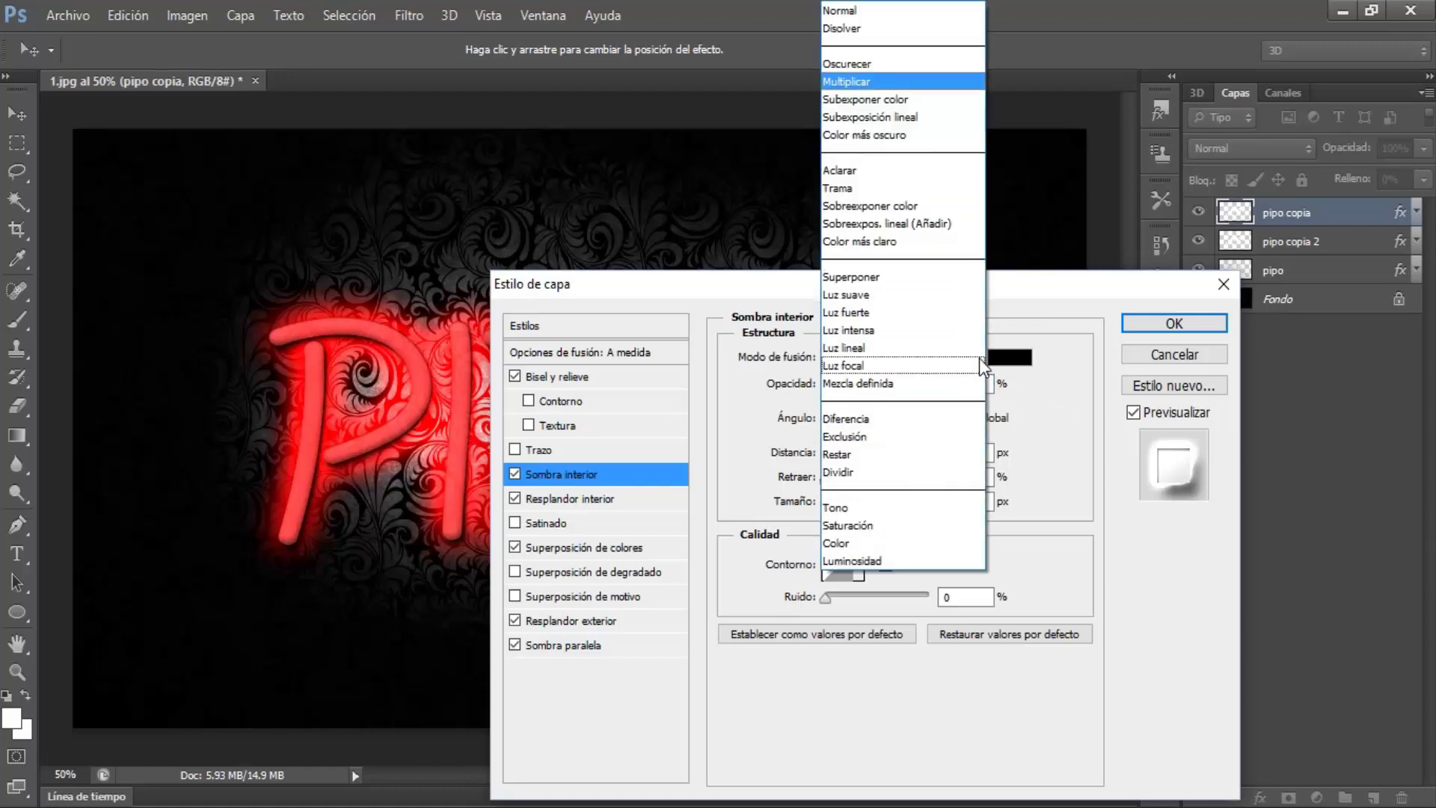
click(863, 98)
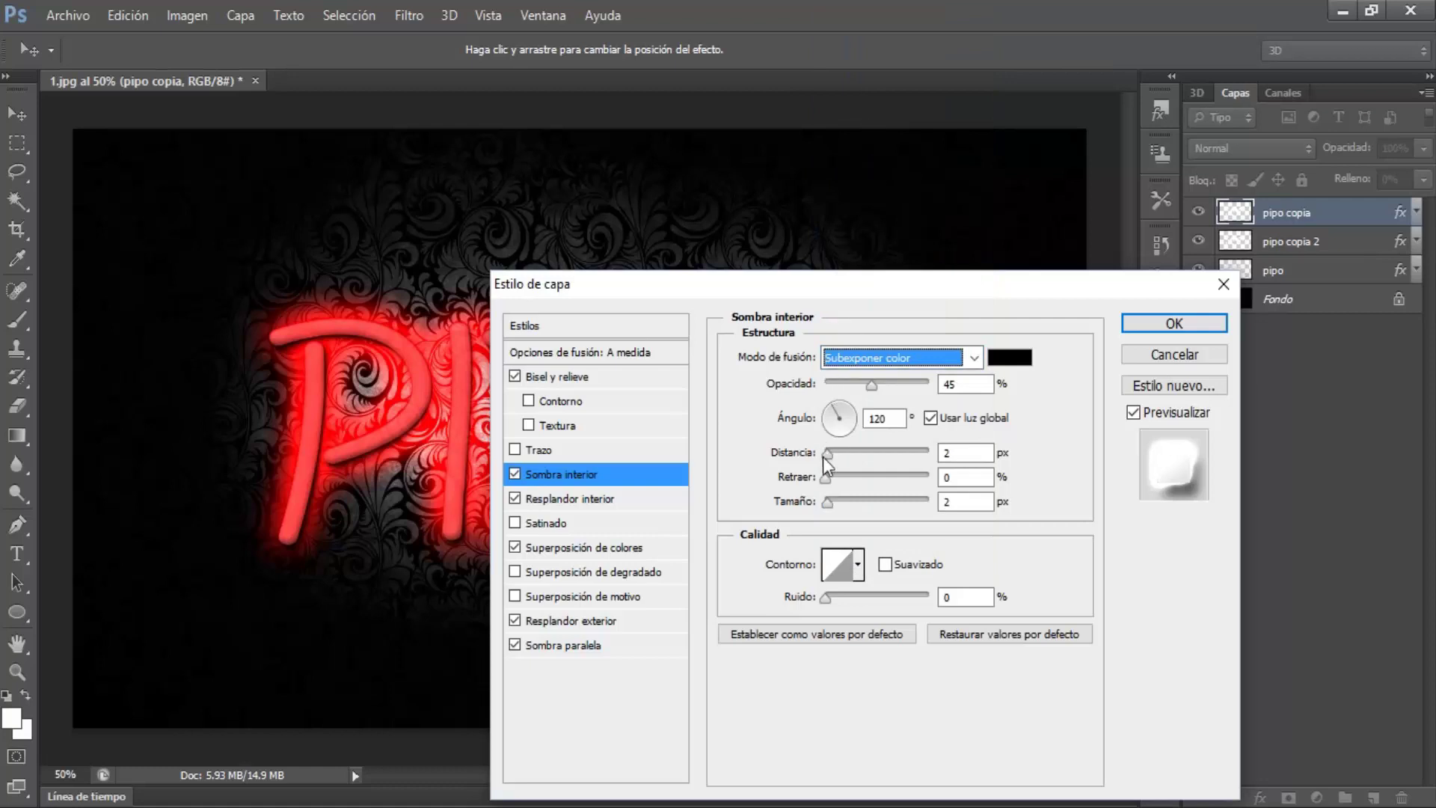
Set the inner shadow to 0 distance, about 29 px size and about 42 opacity, then apply.
drag(828, 502, 845, 506)
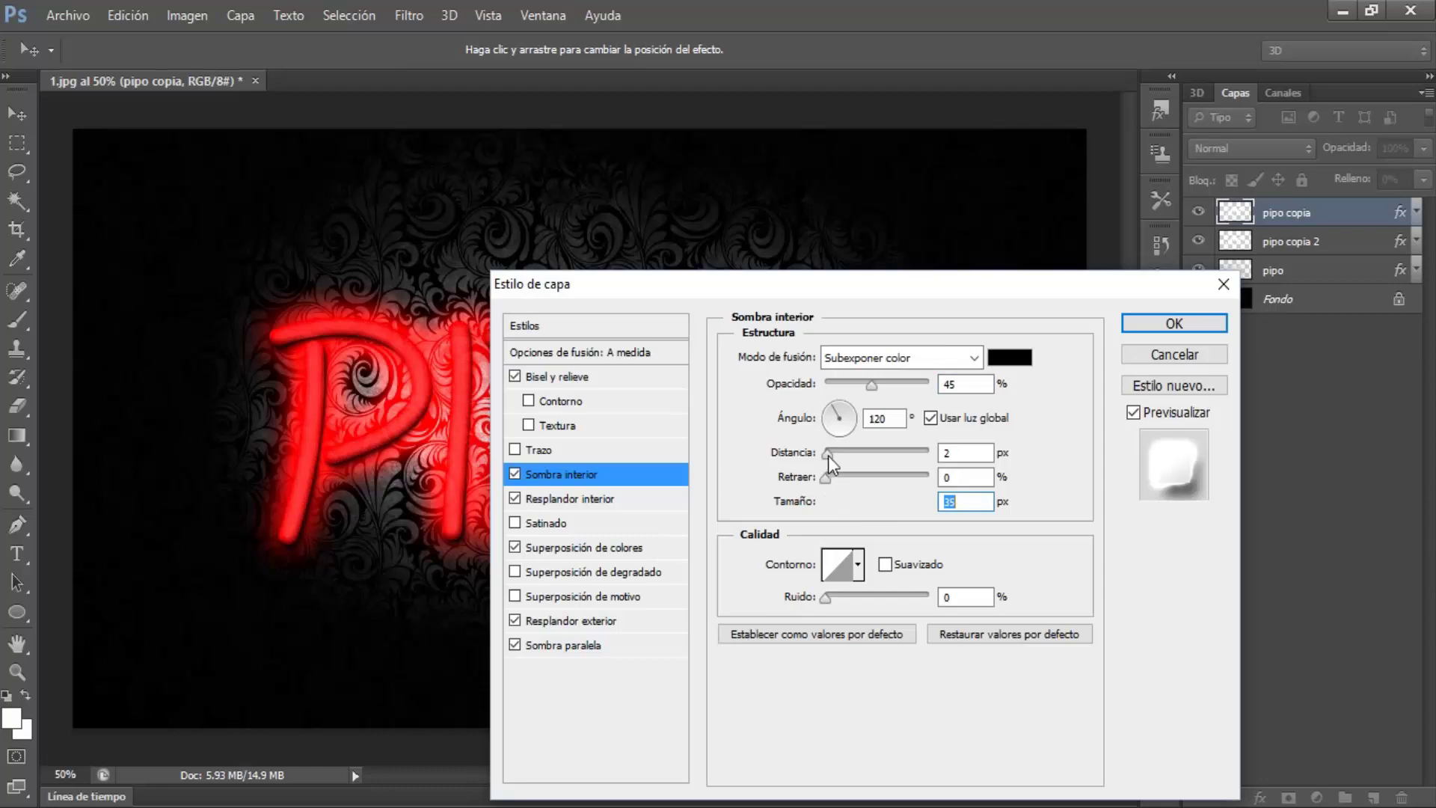
mouse_move(828, 453)
mouse_down()
mouse_move(809, 460)
mouse_move(841, 505)
mouse_up()
drag(870, 387, 876, 388)
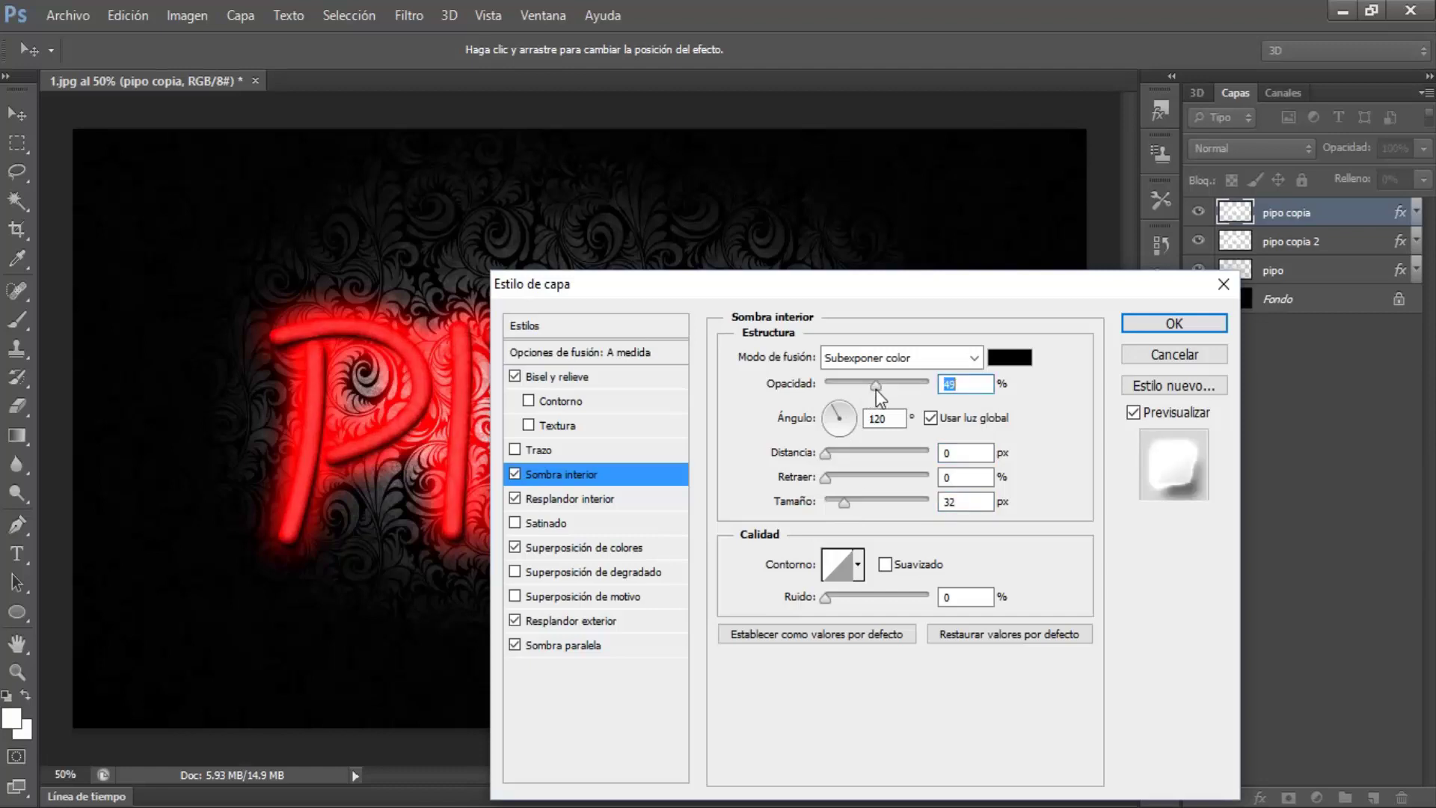
mouse_move(876, 389)
mouse_down()
mouse_move(900, 389)
mouse_move(868, 396)
mouse_up()
drag(845, 499, 842, 501)
click(1130, 322)
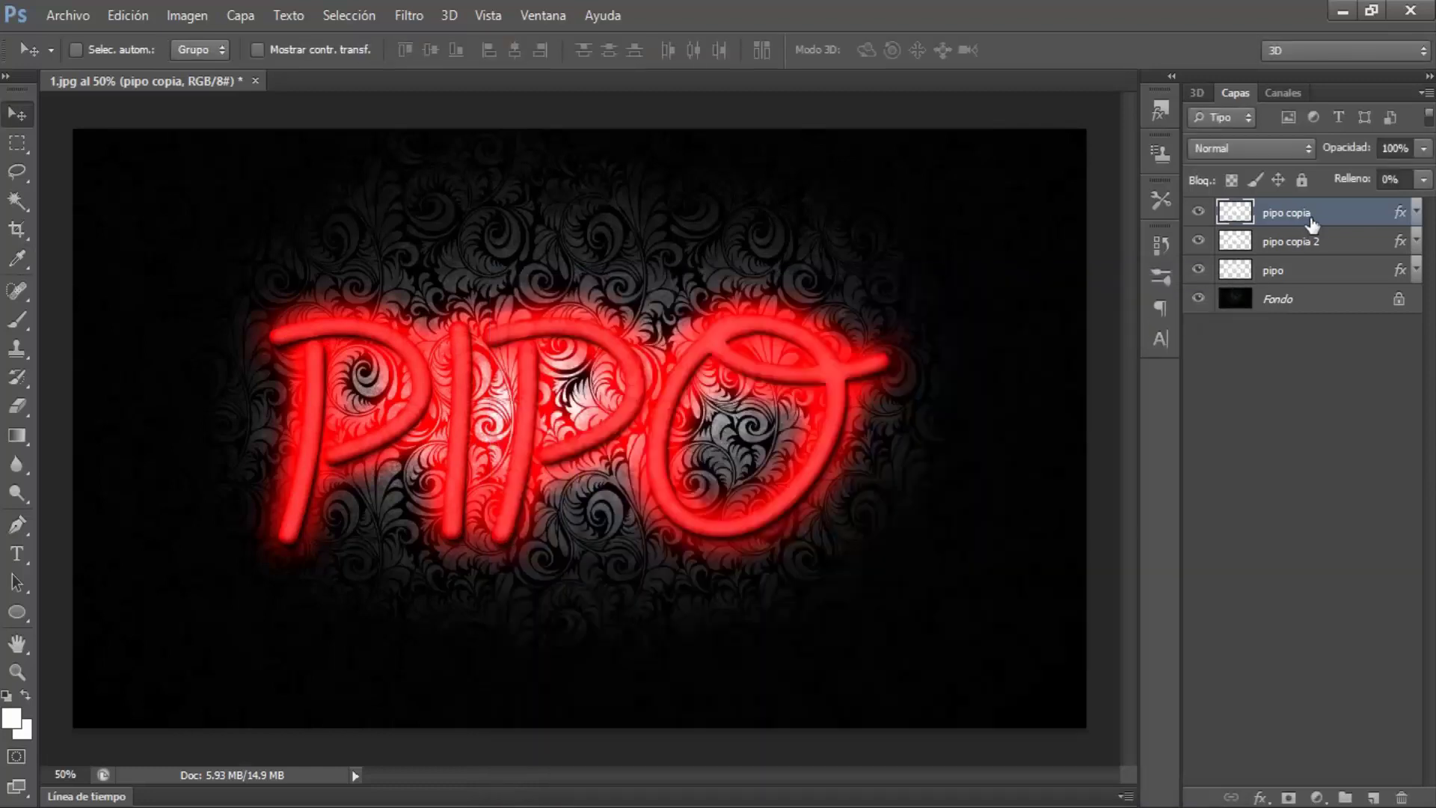
Duplicate pipo copia as pipo copia 3 and disable its bevel, inner shadow, glows and drop shadow.
drag(1313, 225, 1371, 797)
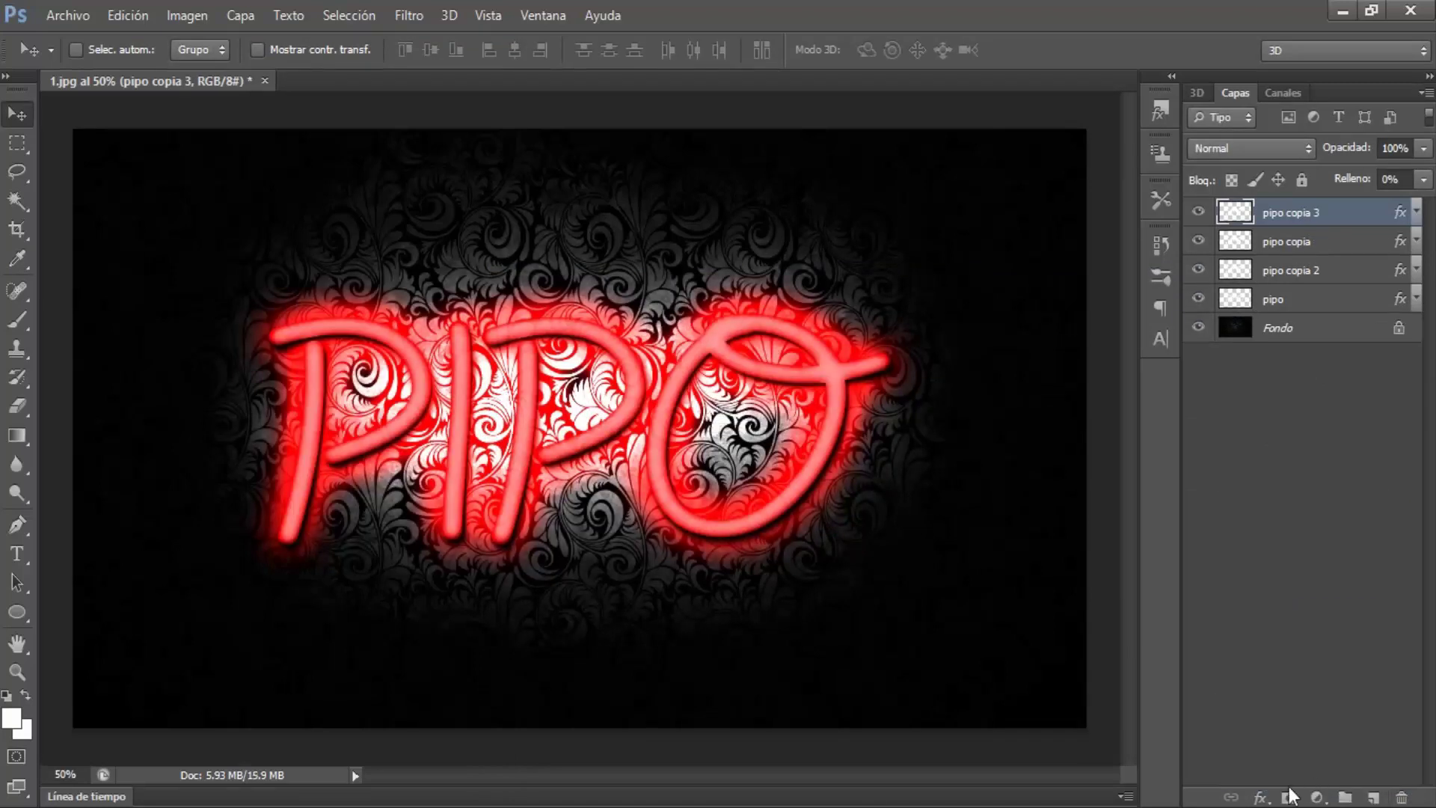
click(1261, 797)
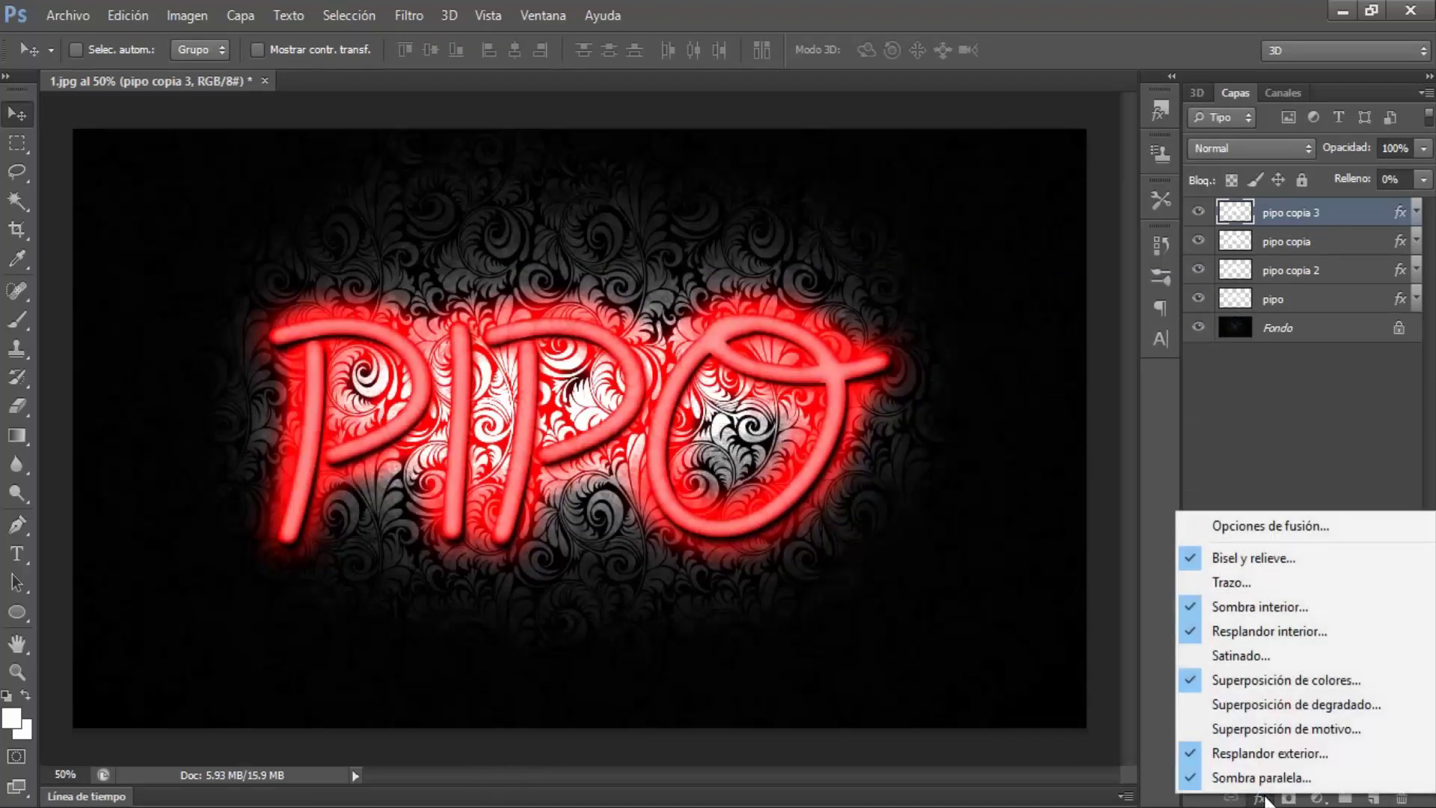
click(1241, 526)
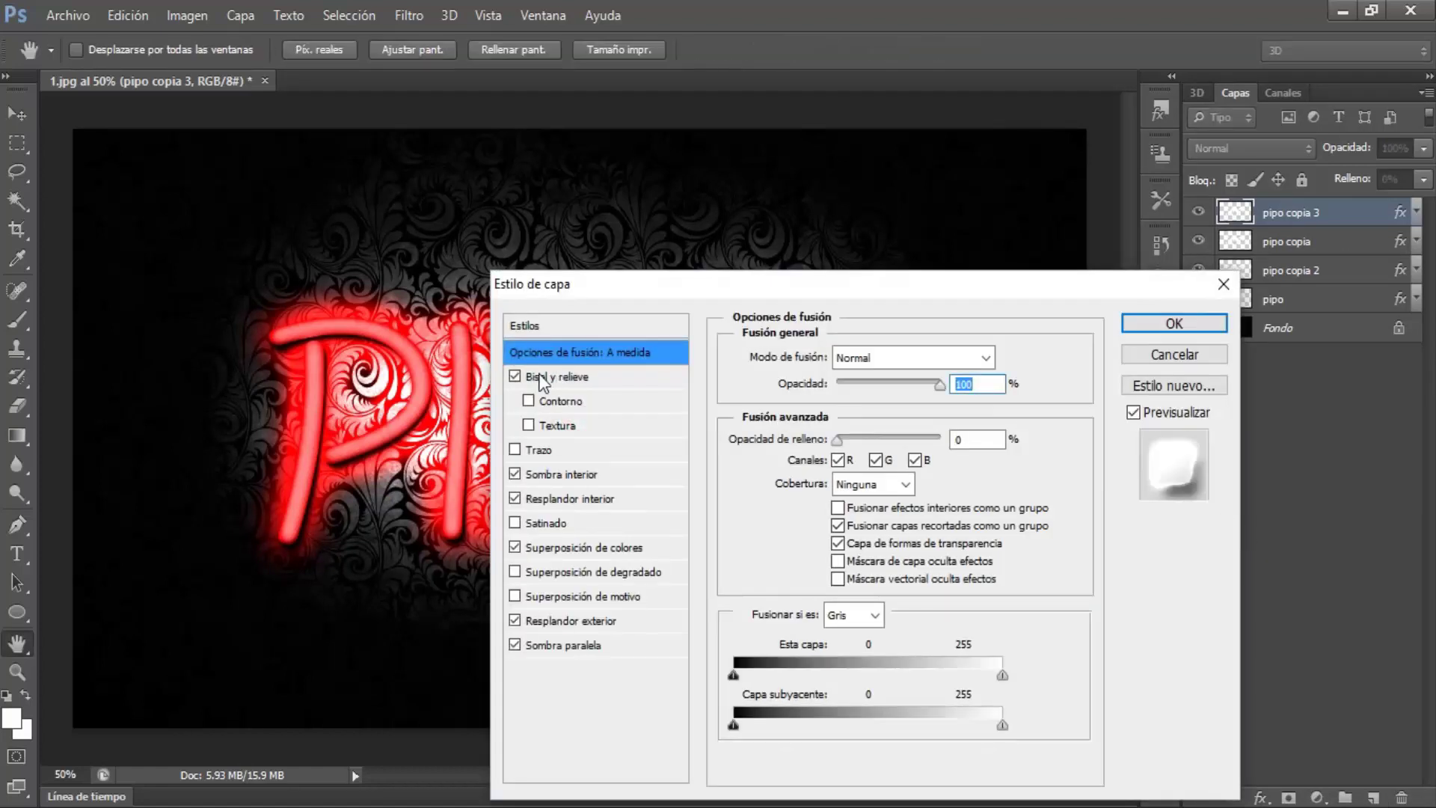
click(515, 376)
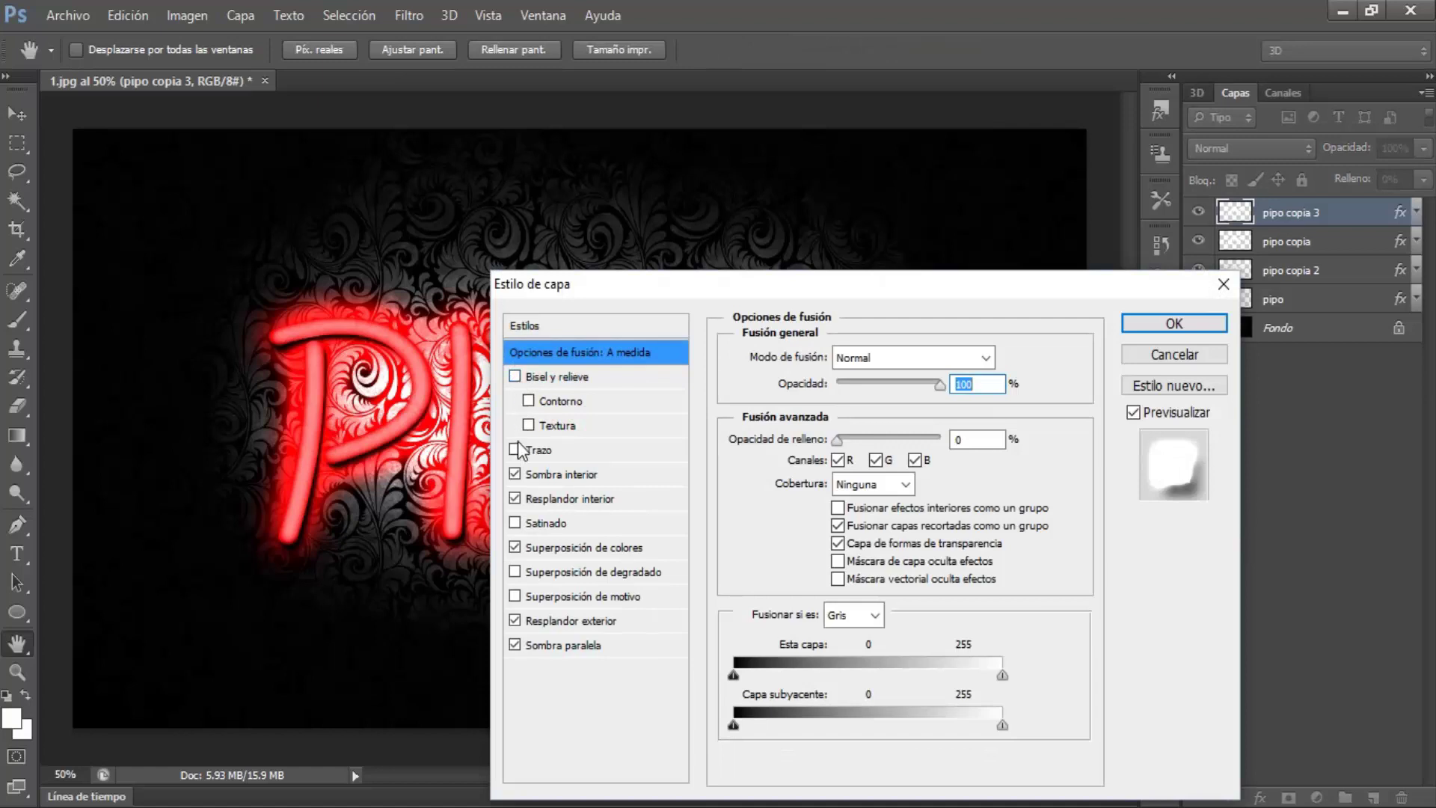
click(516, 474)
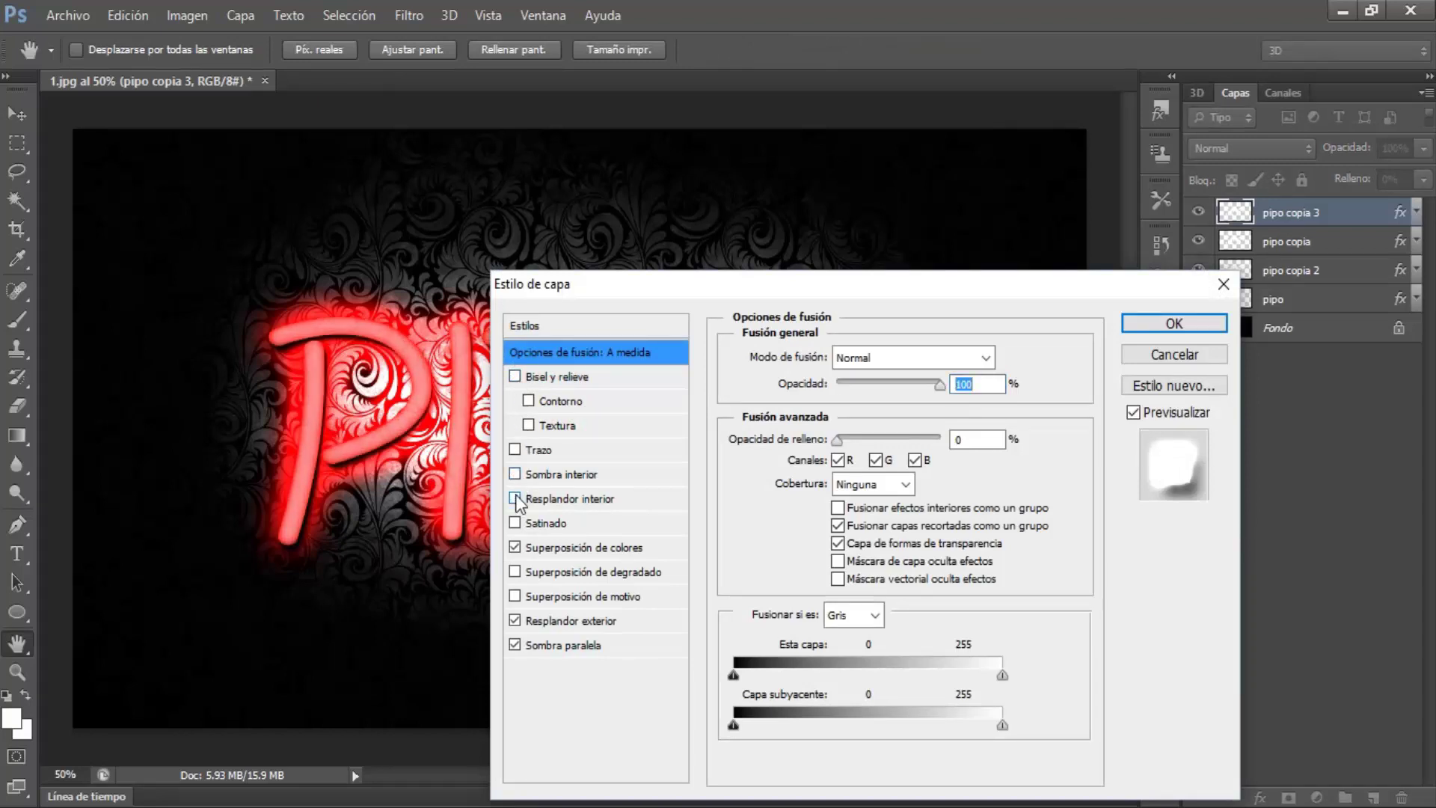
click(515, 621)
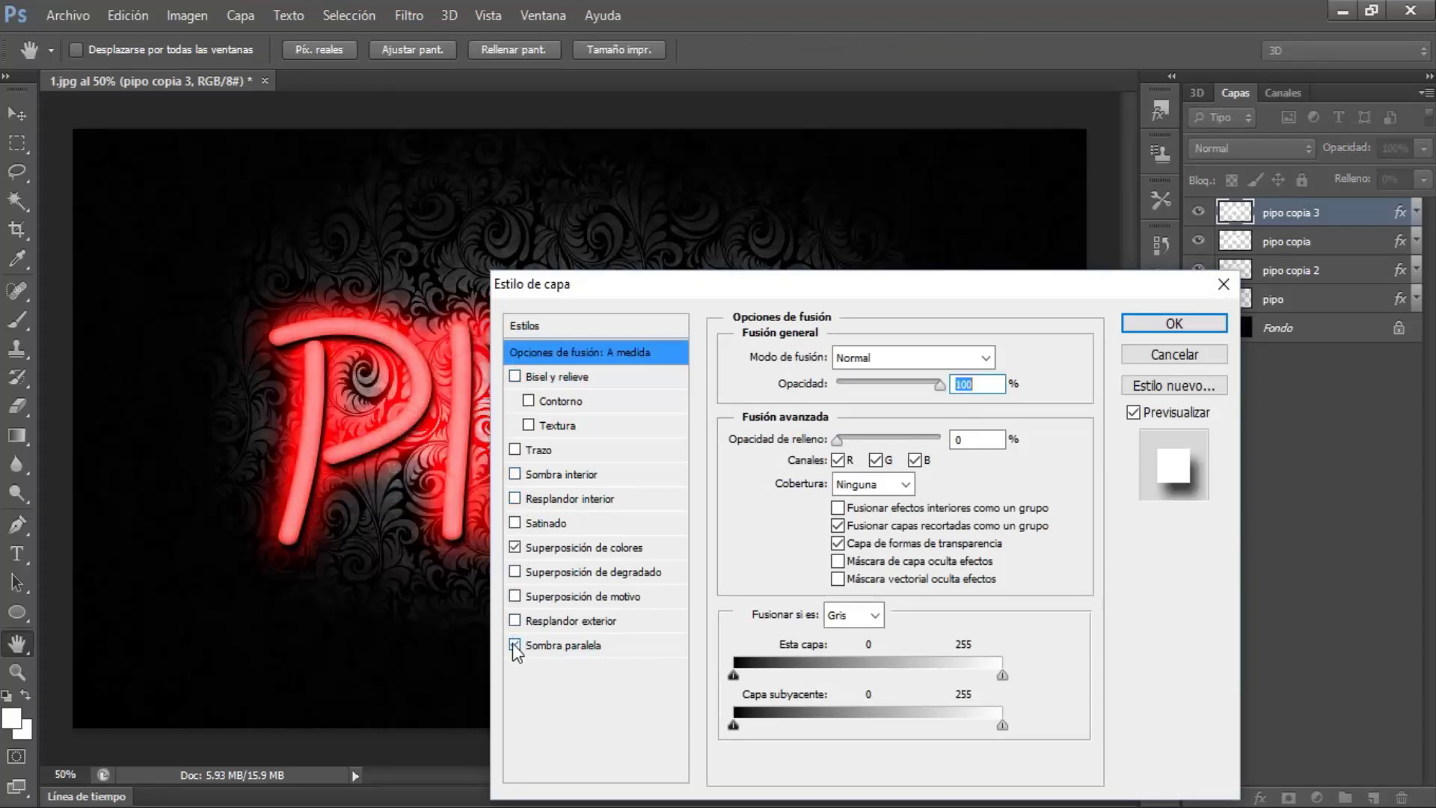
click(515, 645)
Set the colour overlay to pure red ff0000, Normal mode, 100% opacity, and apply.
click(557, 548)
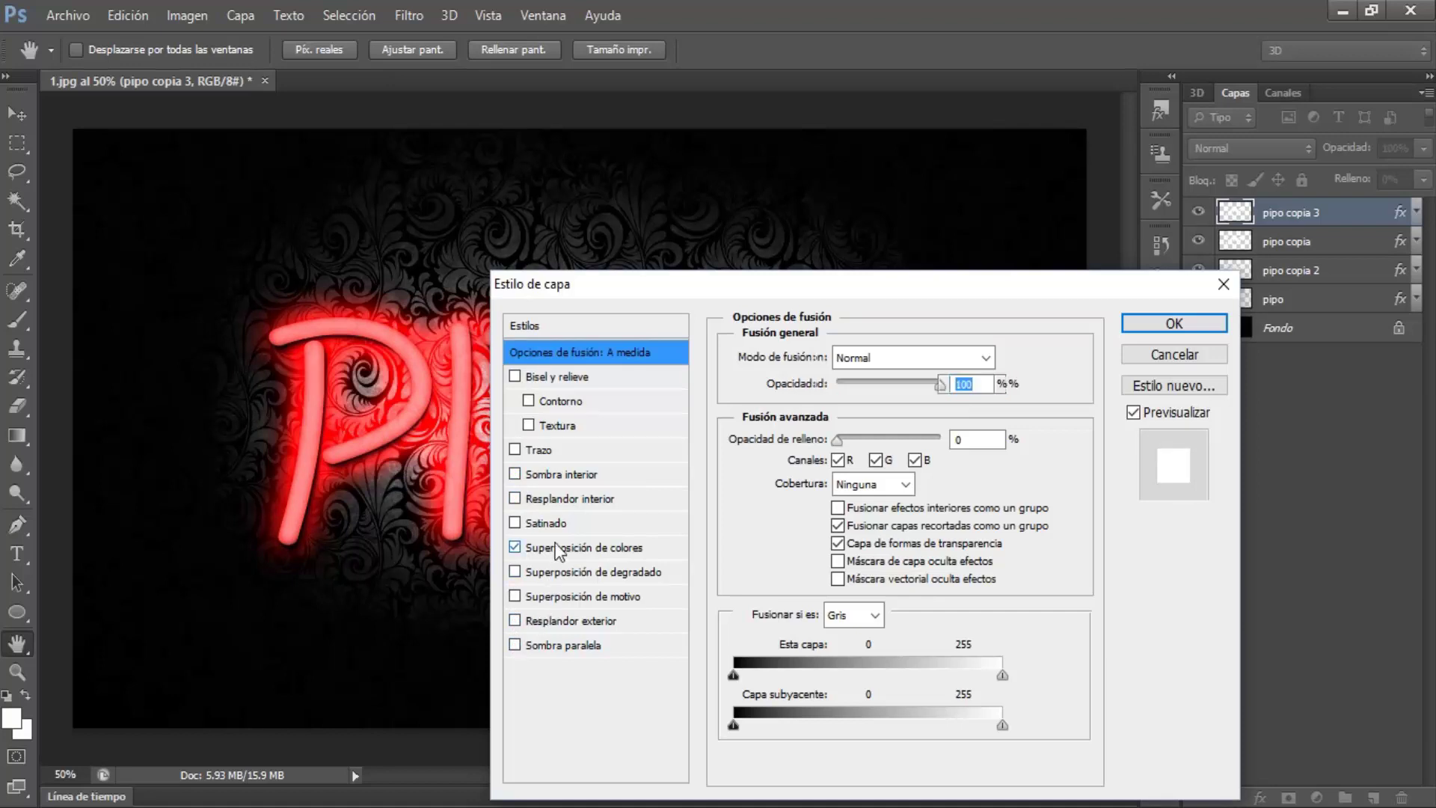
drag(856, 383, 938, 386)
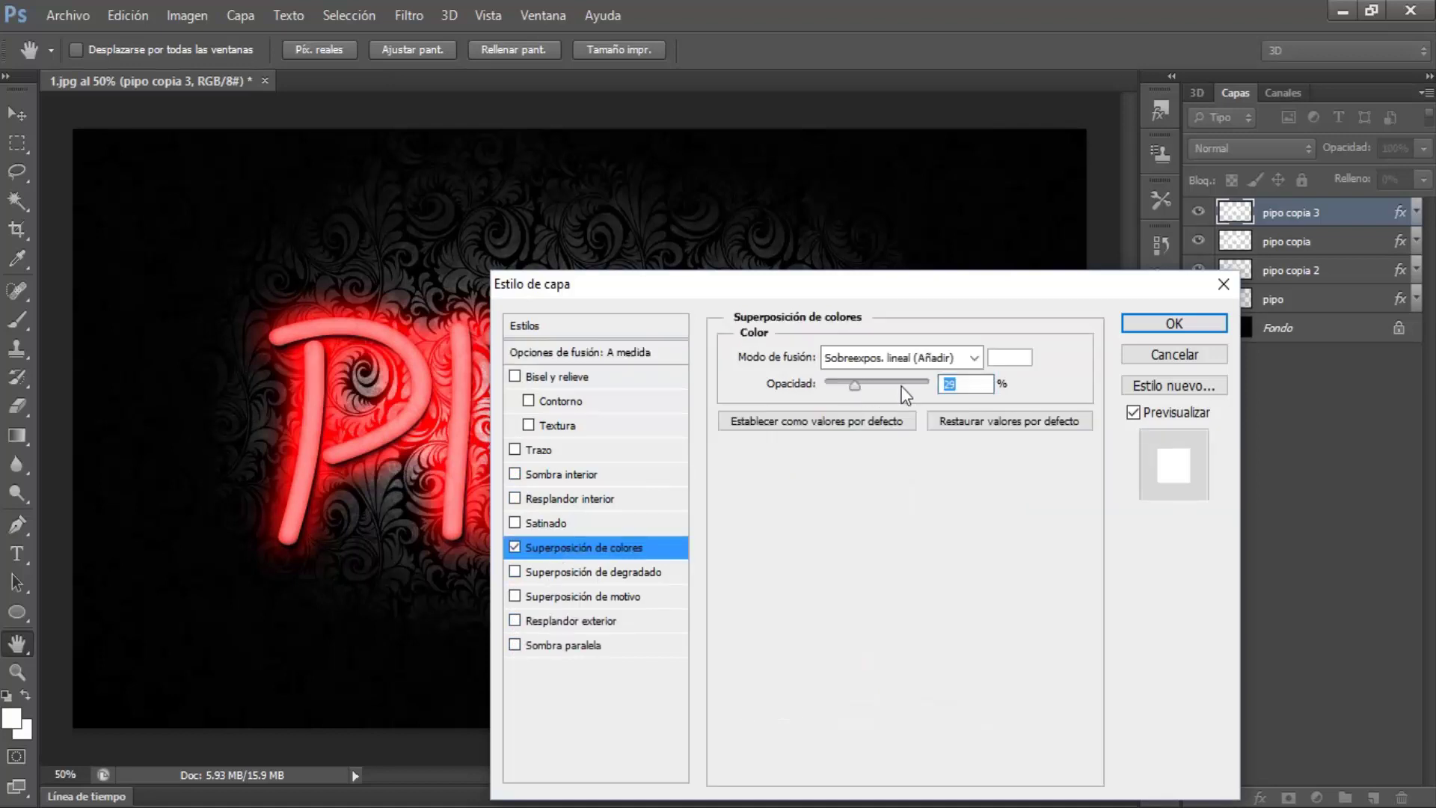
click(1008, 359)
drag(1018, 530, 1074, 464)
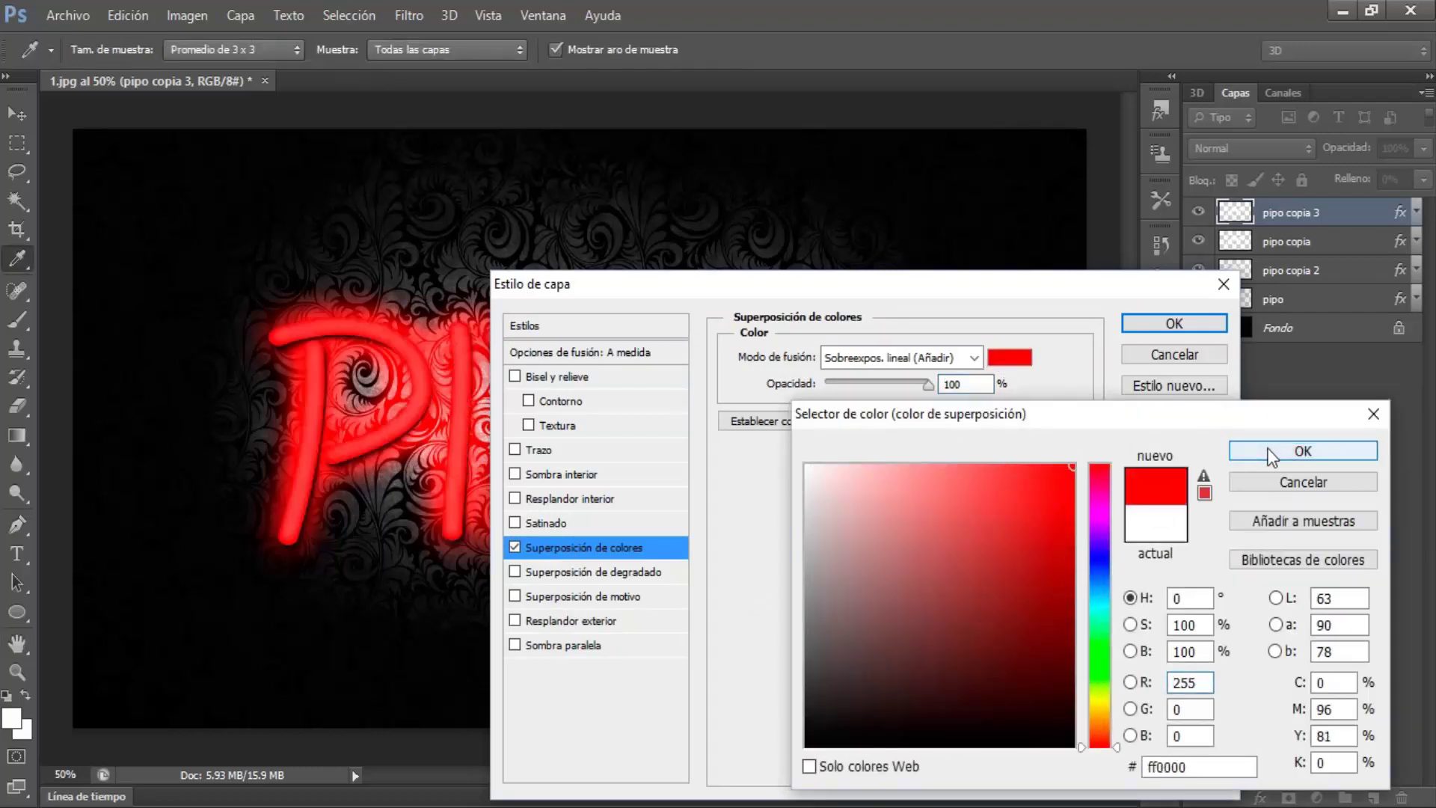
click(1271, 450)
click(975, 359)
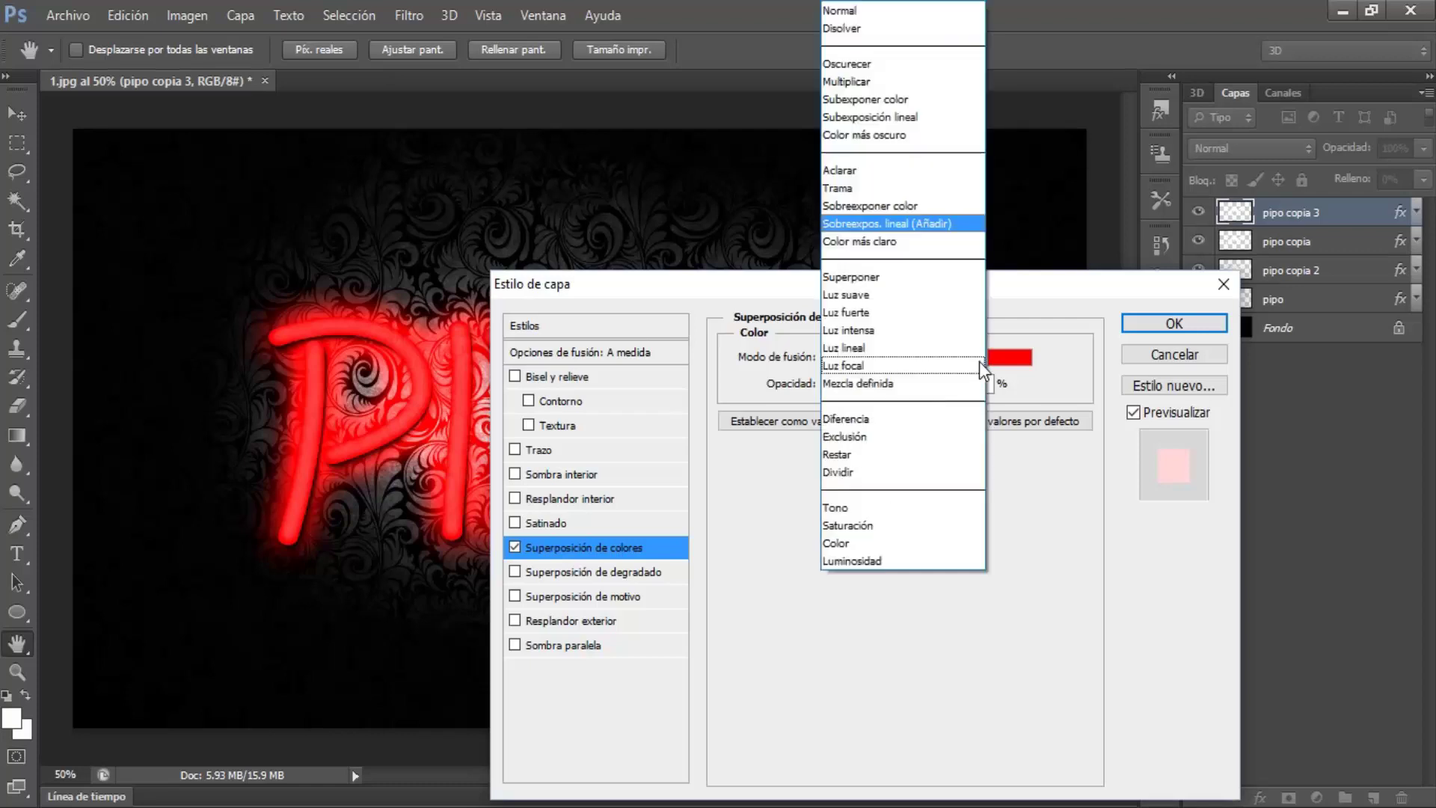
click(848, 13)
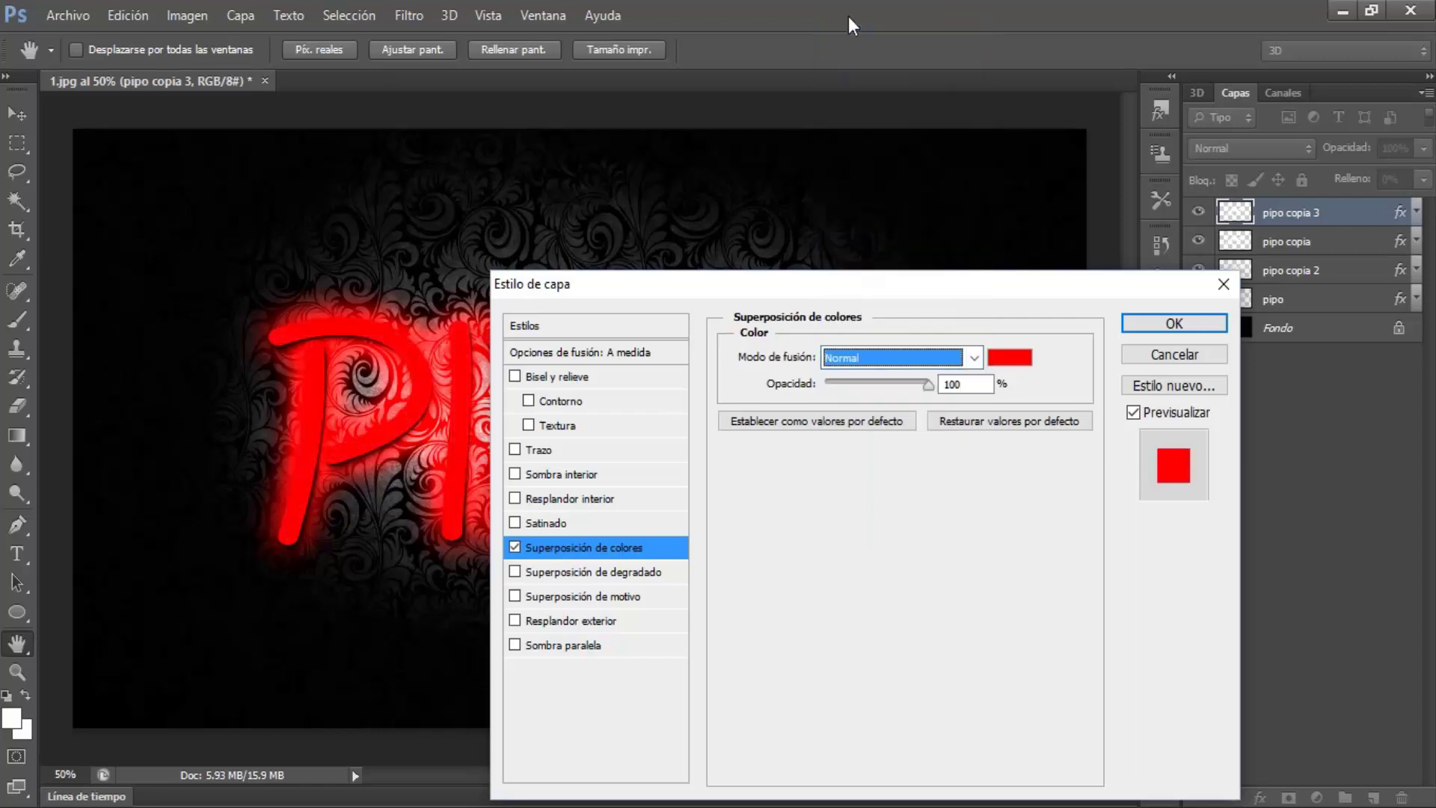
click(1140, 322)
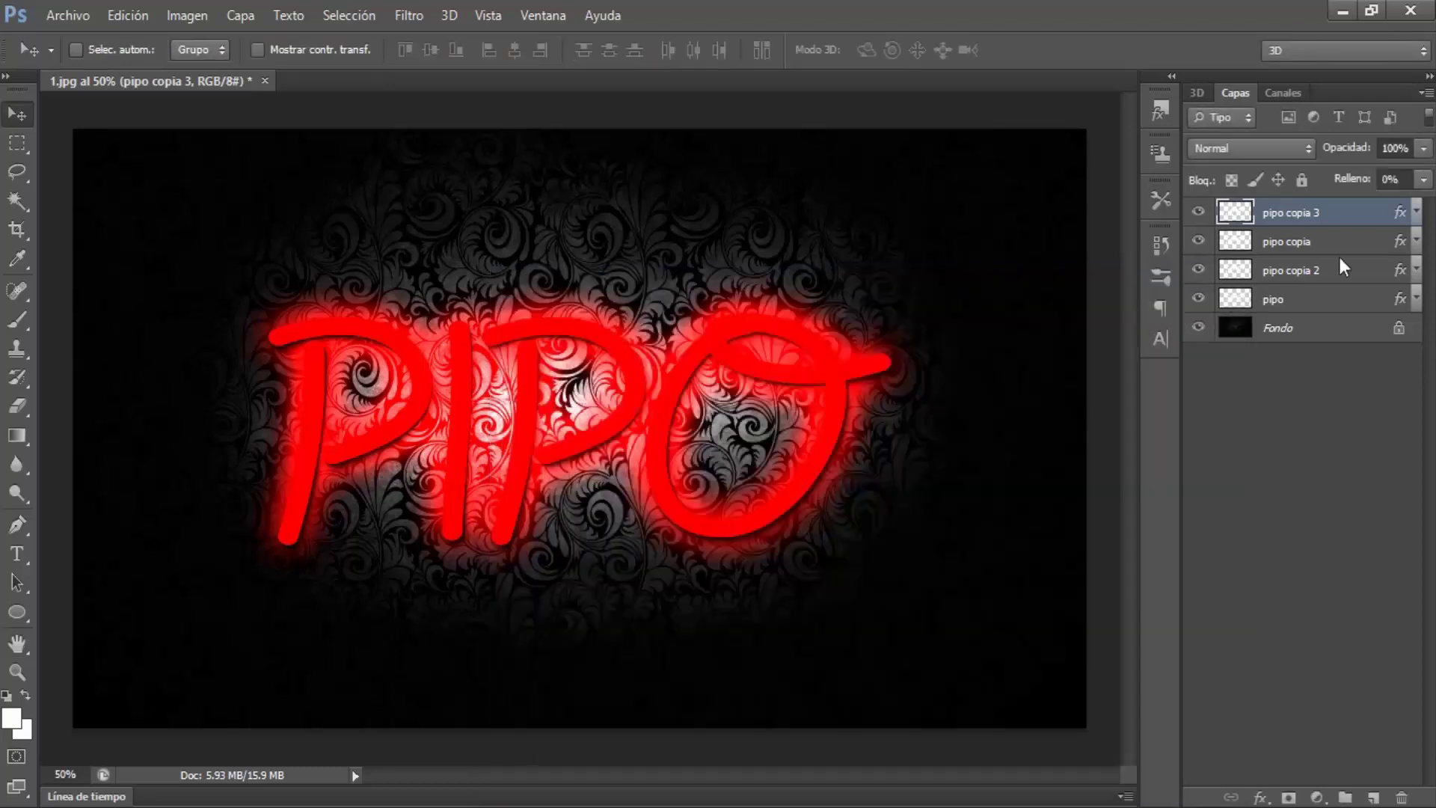
Rasterize pipo copia 3's layer style and apply a 100-pixel Gaussian blur.
right_click(1389, 225)
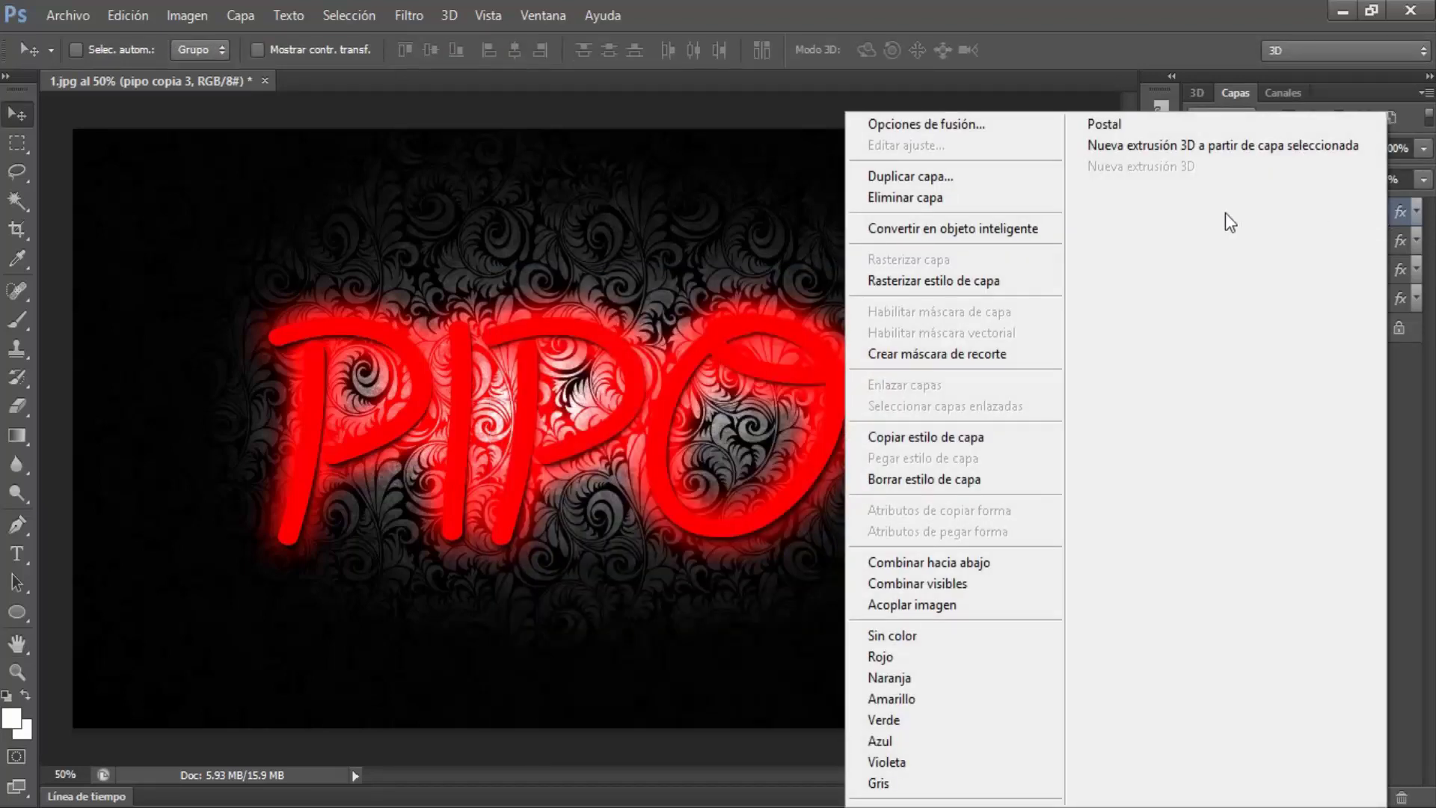
click(931, 280)
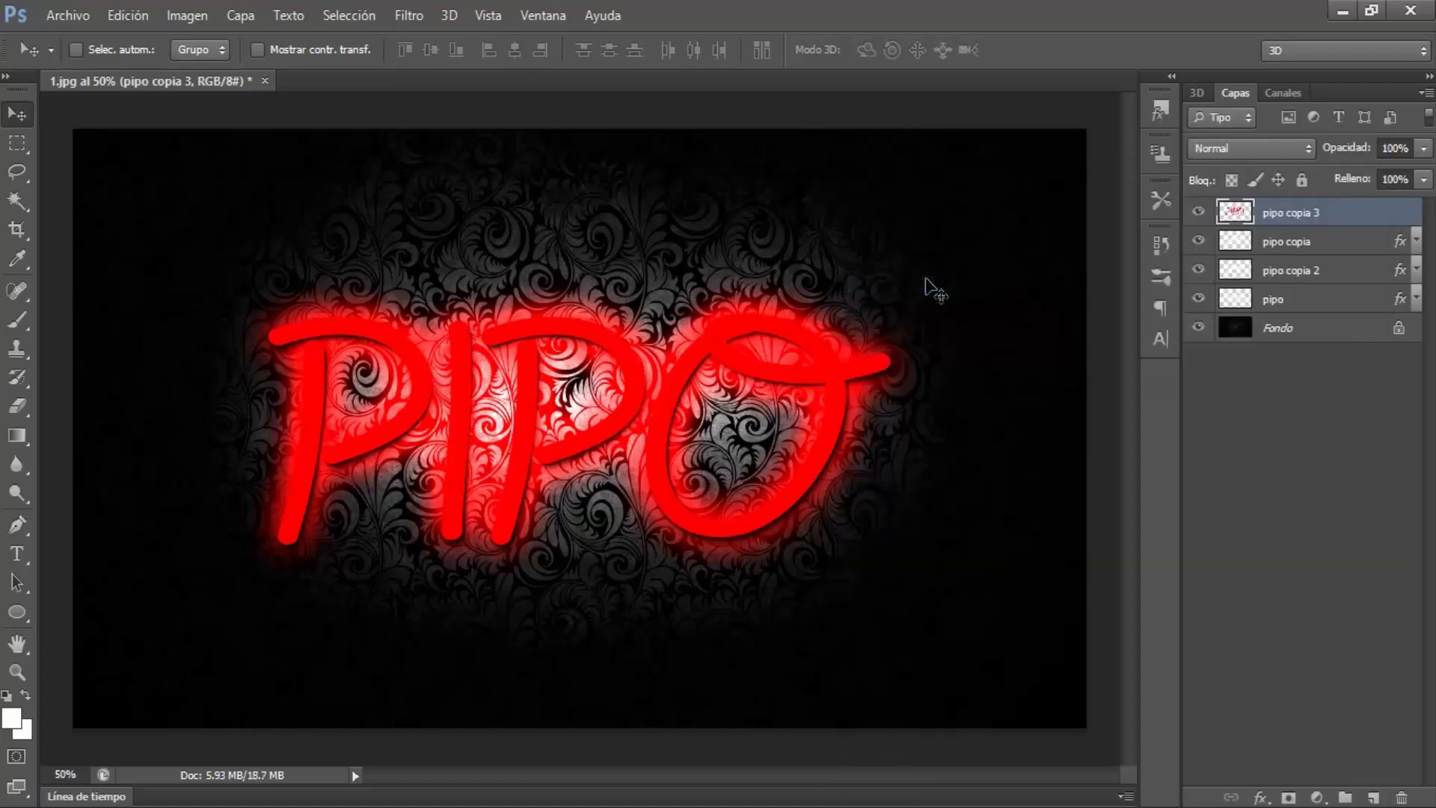
click(409, 15)
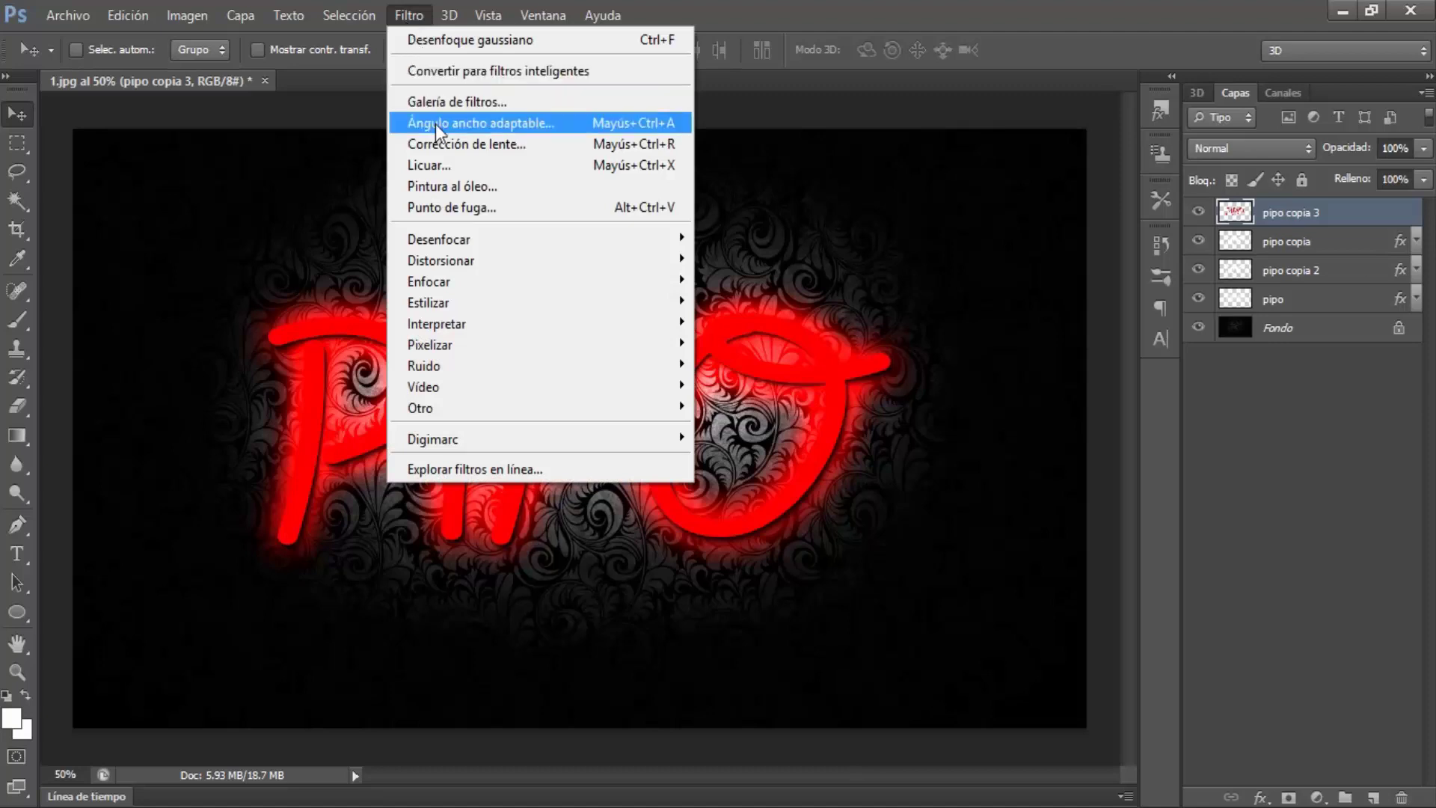
mouse_move(438, 239)
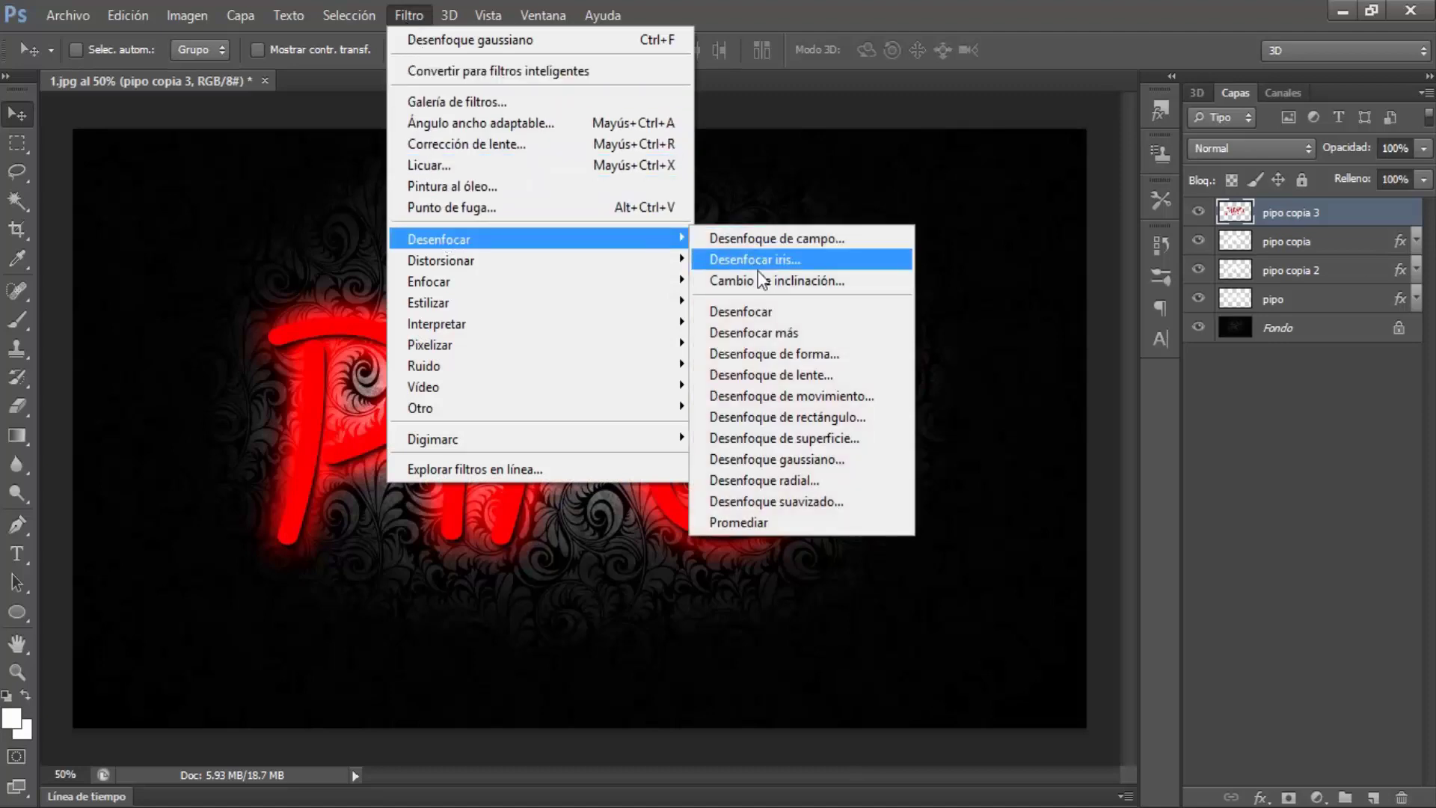
click(771, 460)
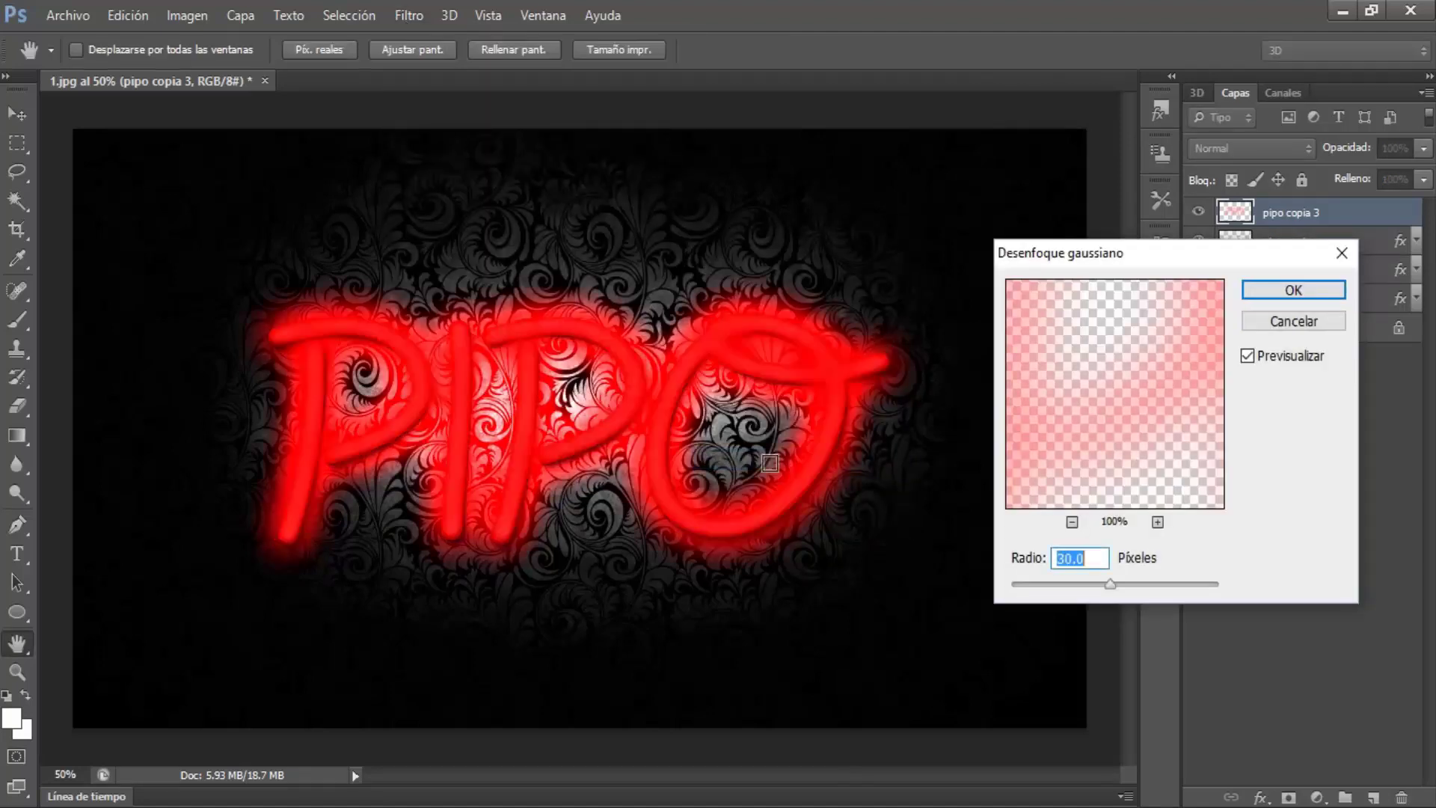
drag(1109, 583, 1136, 584)
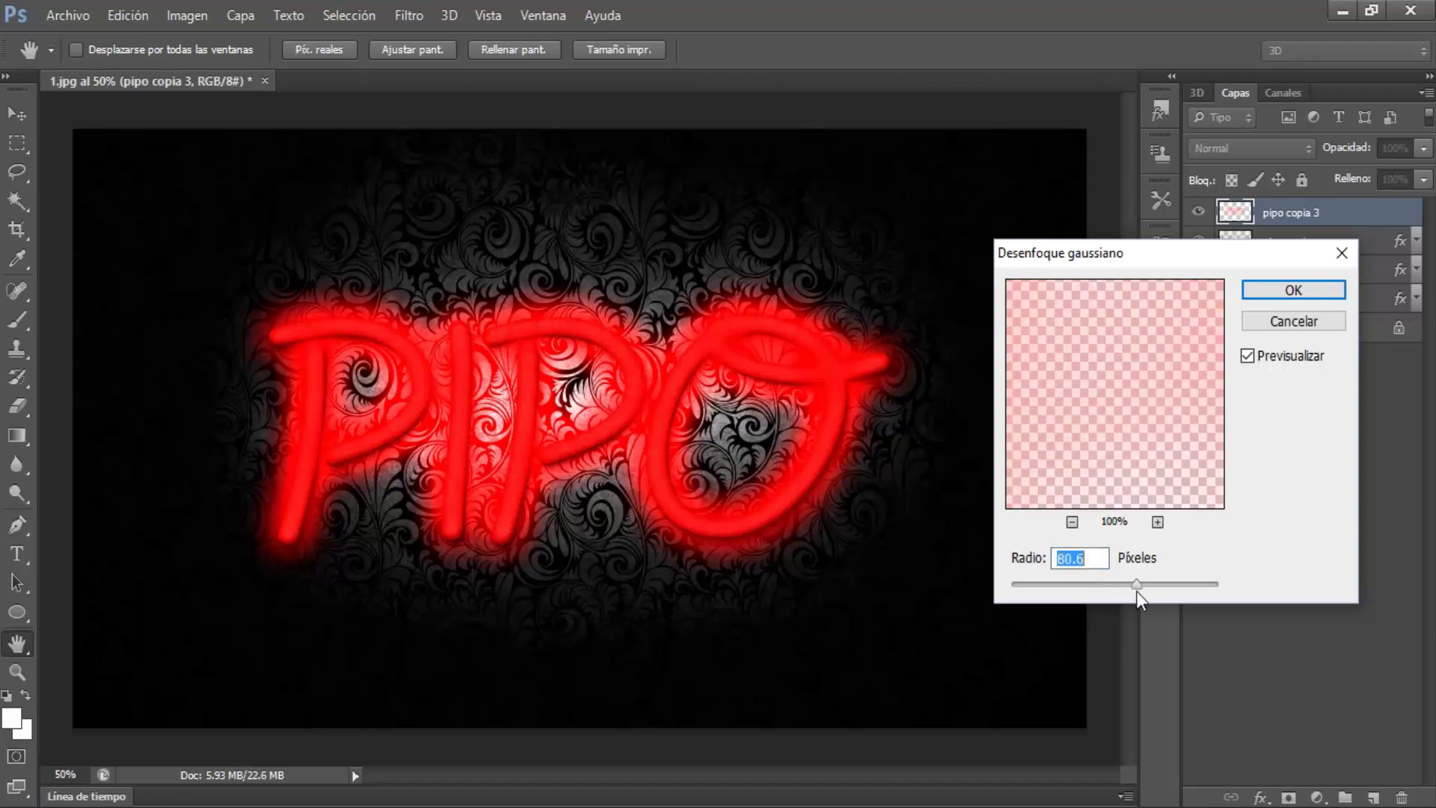
drag(1137, 591, 1143, 591)
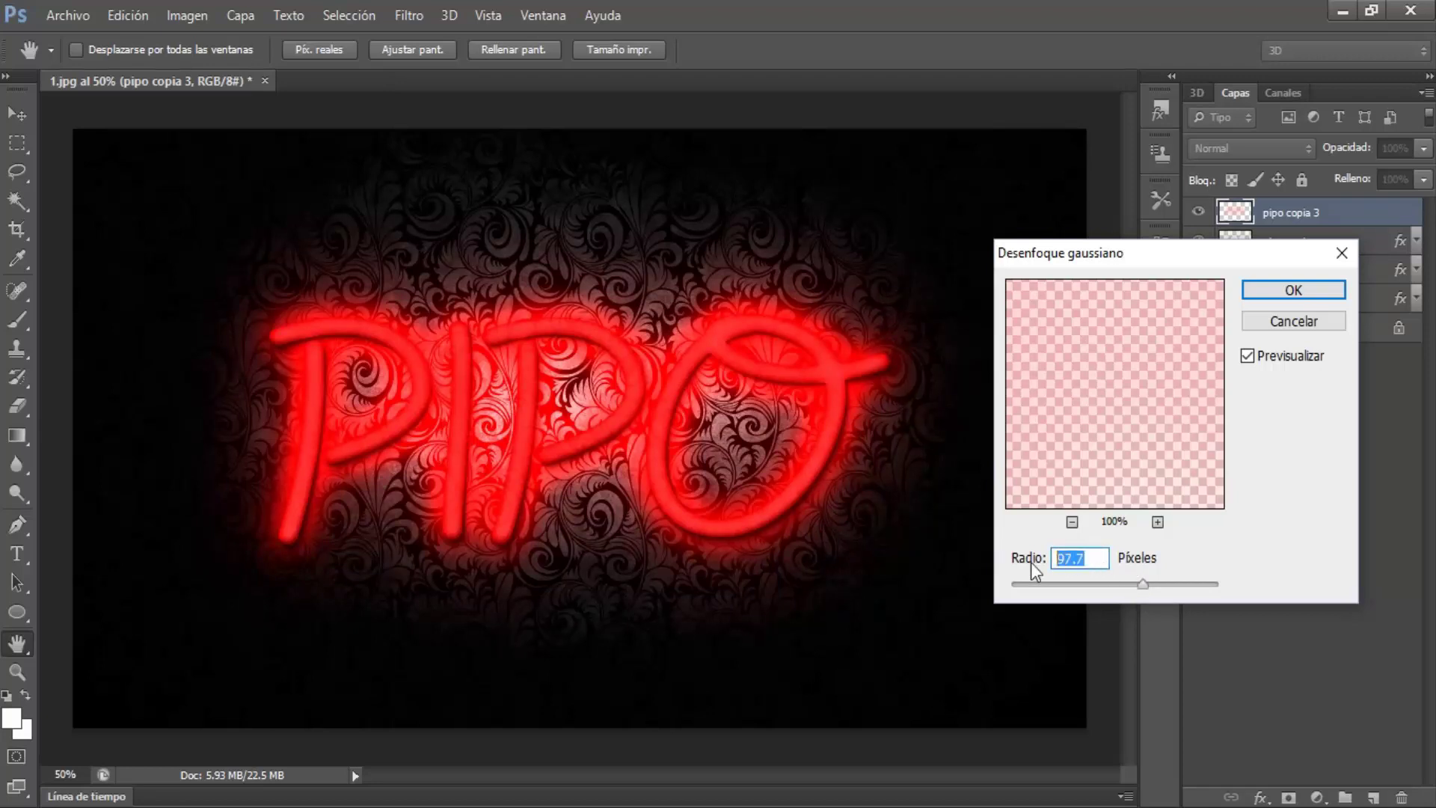
text(100)
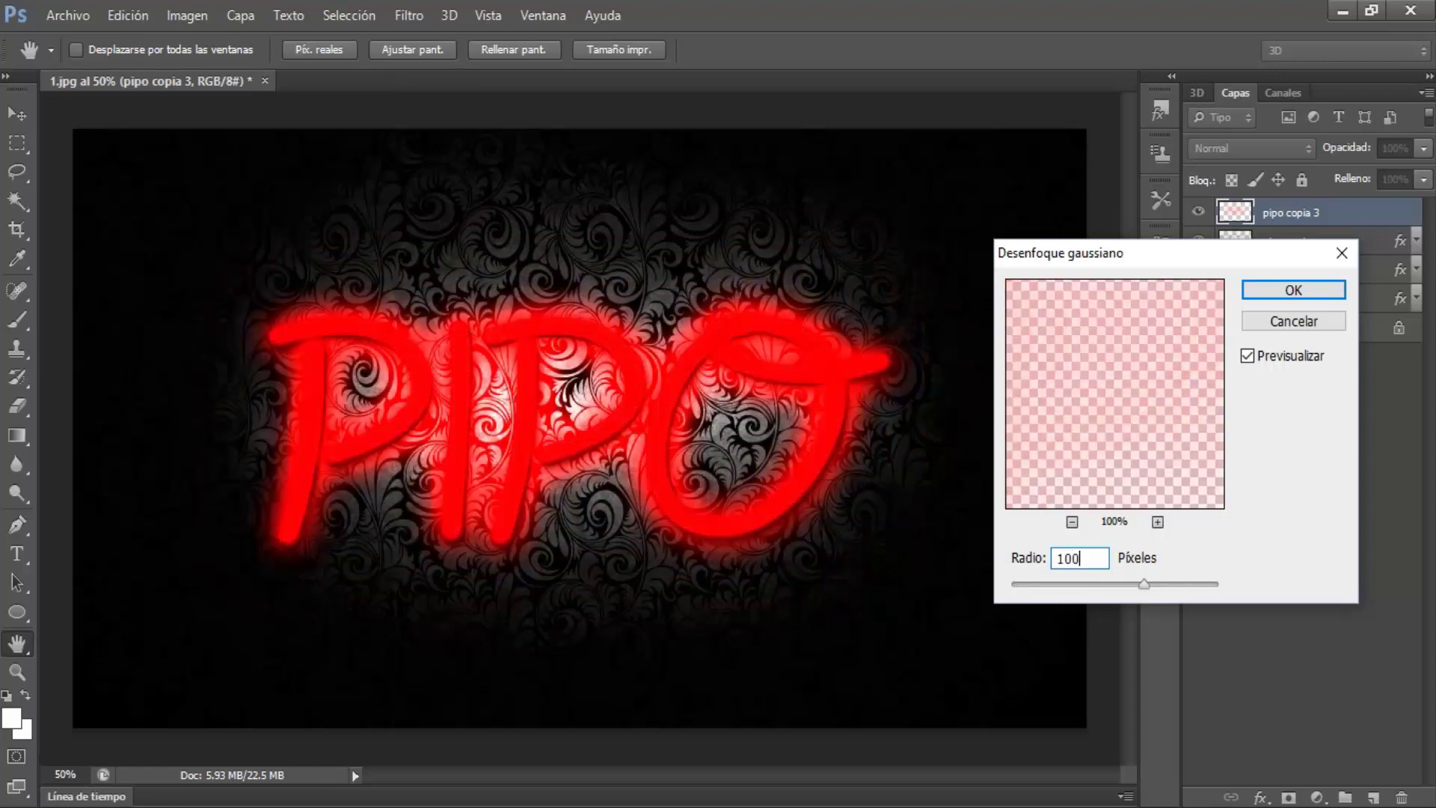
click(1266, 294)
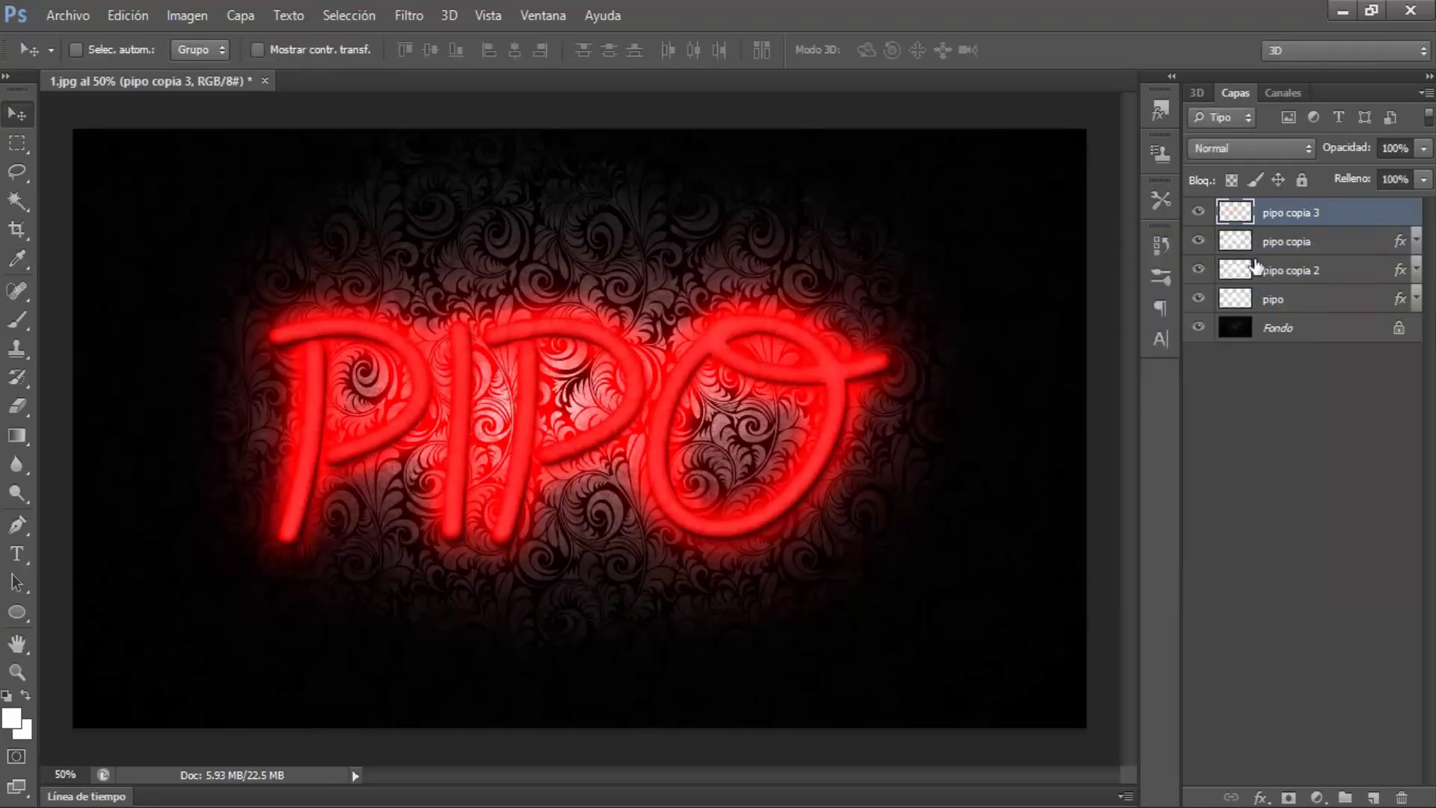
Try the Subexponer color blend mode on the layer, then set it back to Normal.
click(1231, 149)
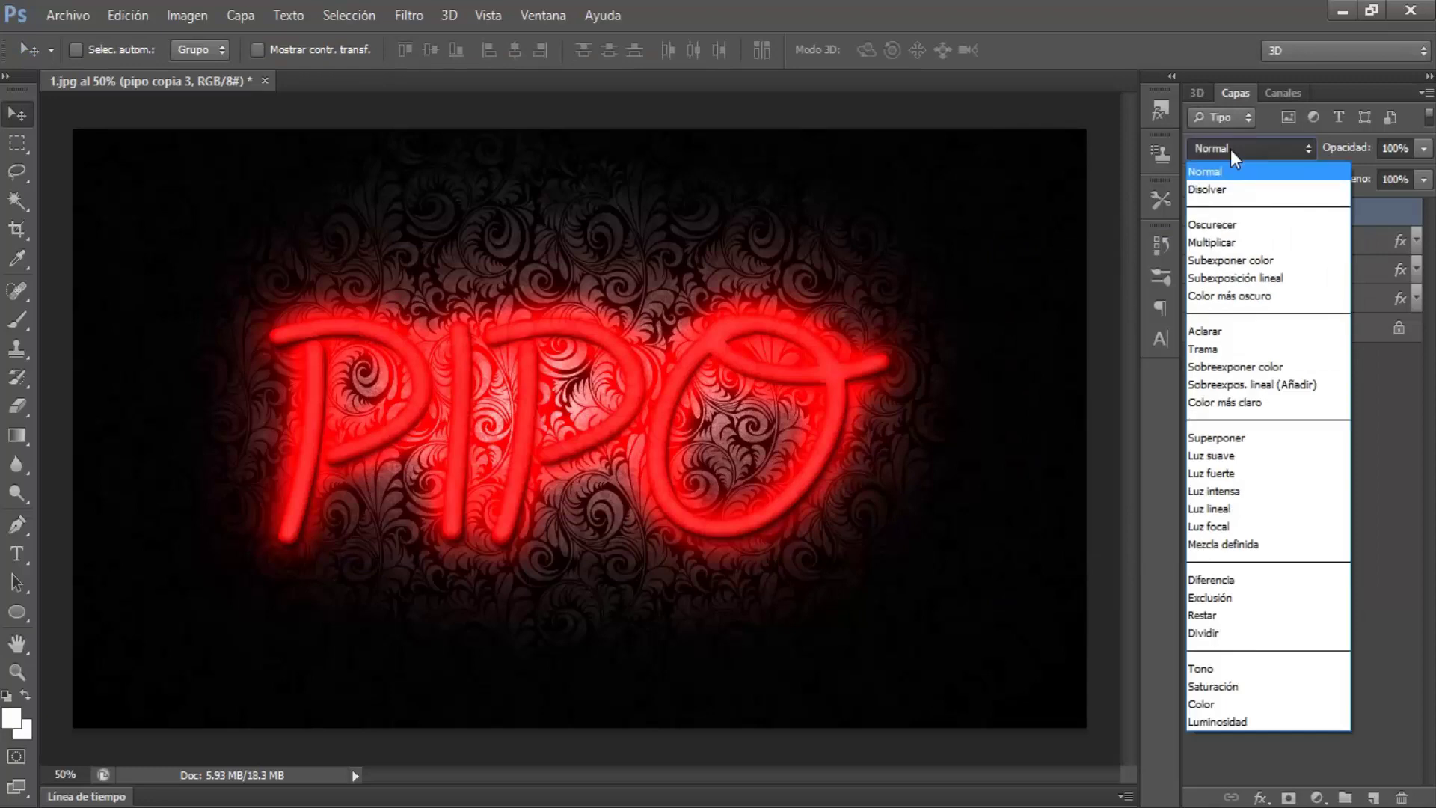
click(1213, 260)
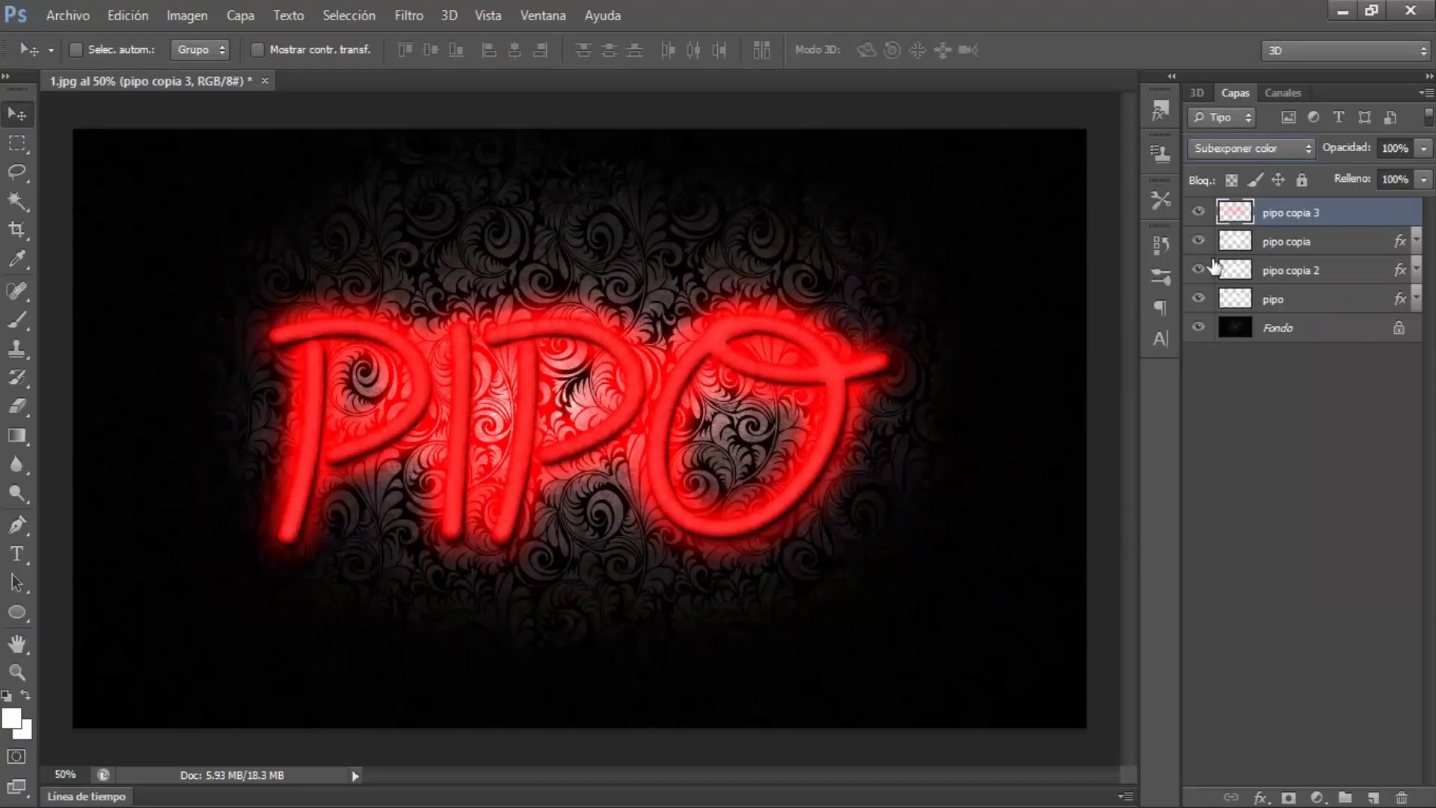
click(1217, 152)
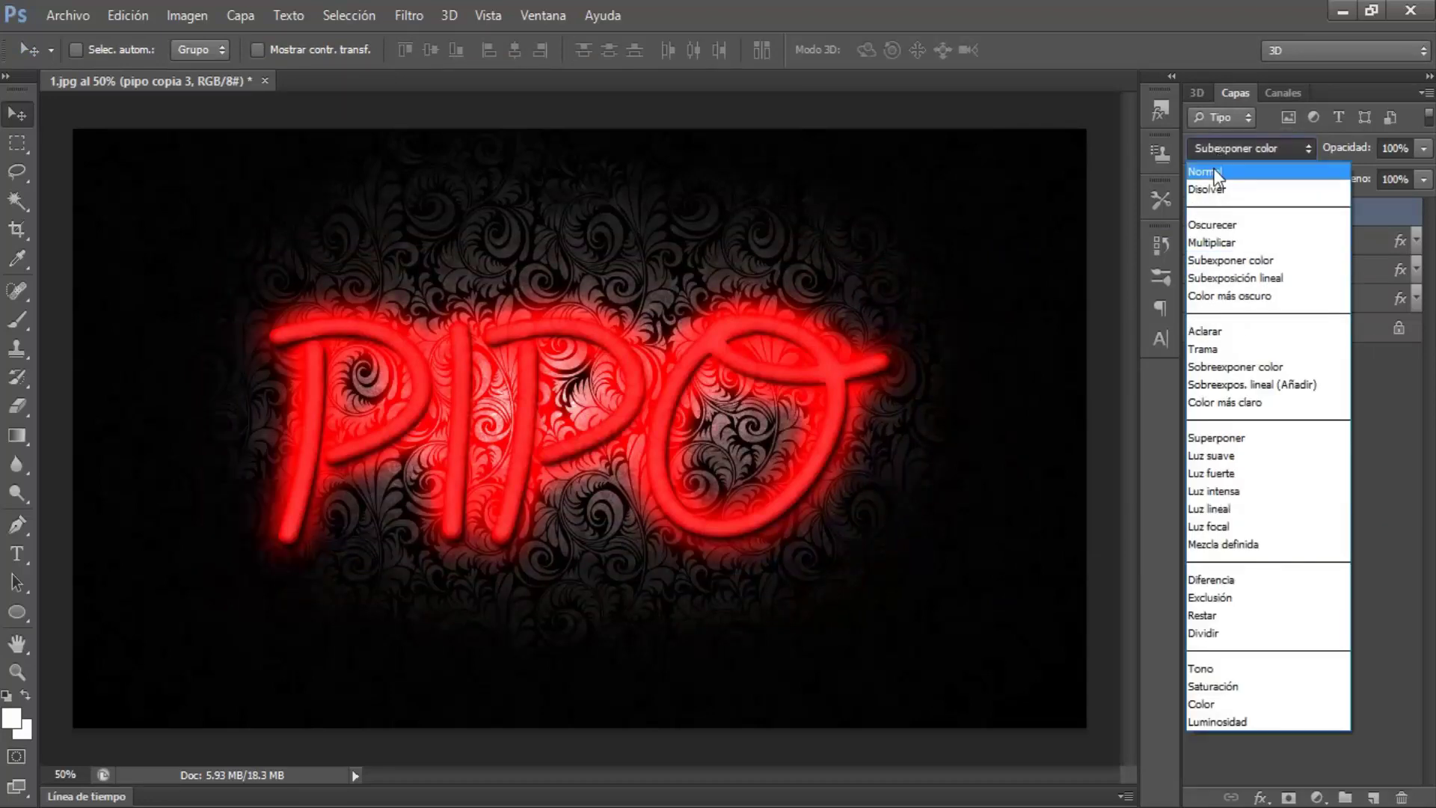
click(1213, 172)
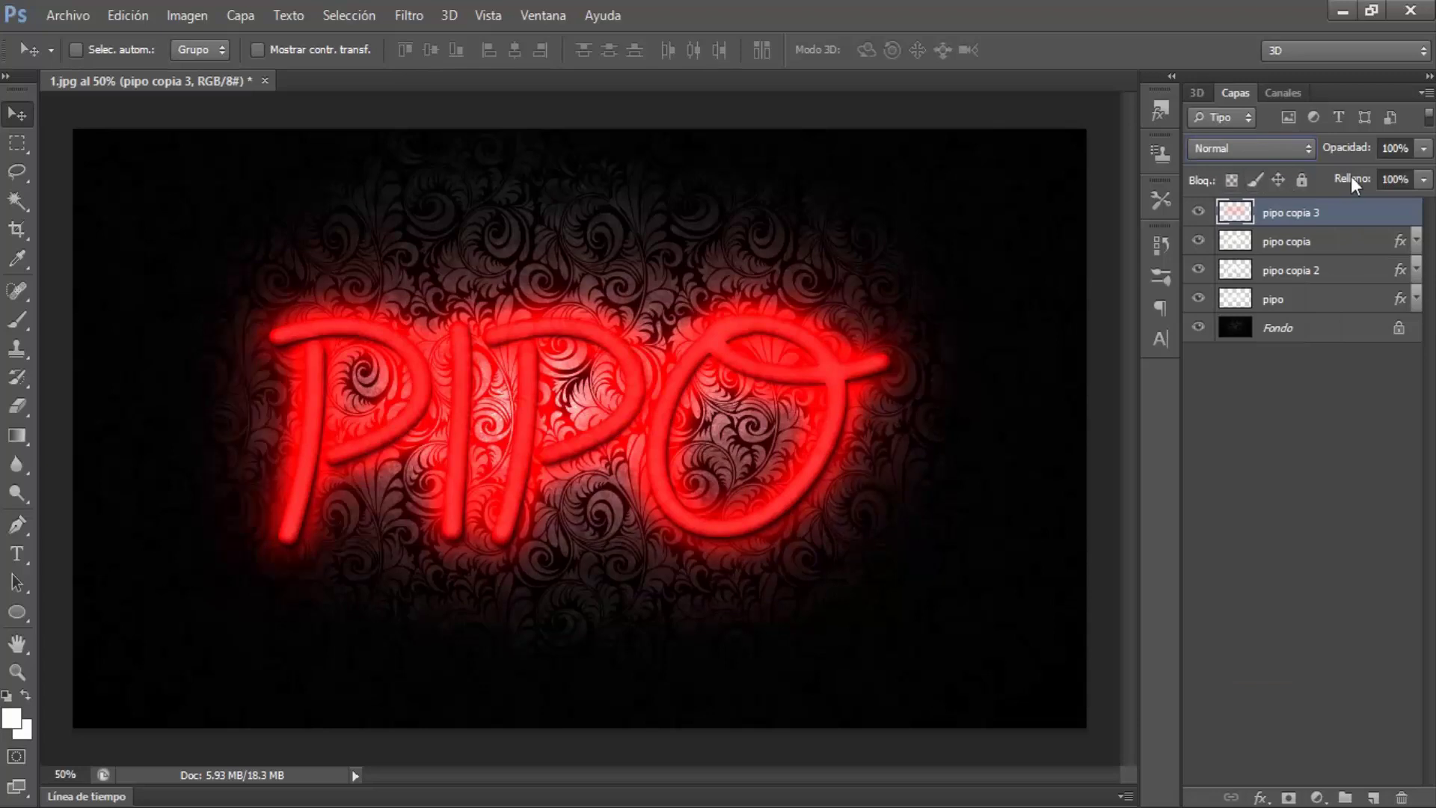
Set the layer opacity to about 83% and duplicate the merged Capa 1 as Capa 1 copia.
drag(1358, 156, 1331, 161)
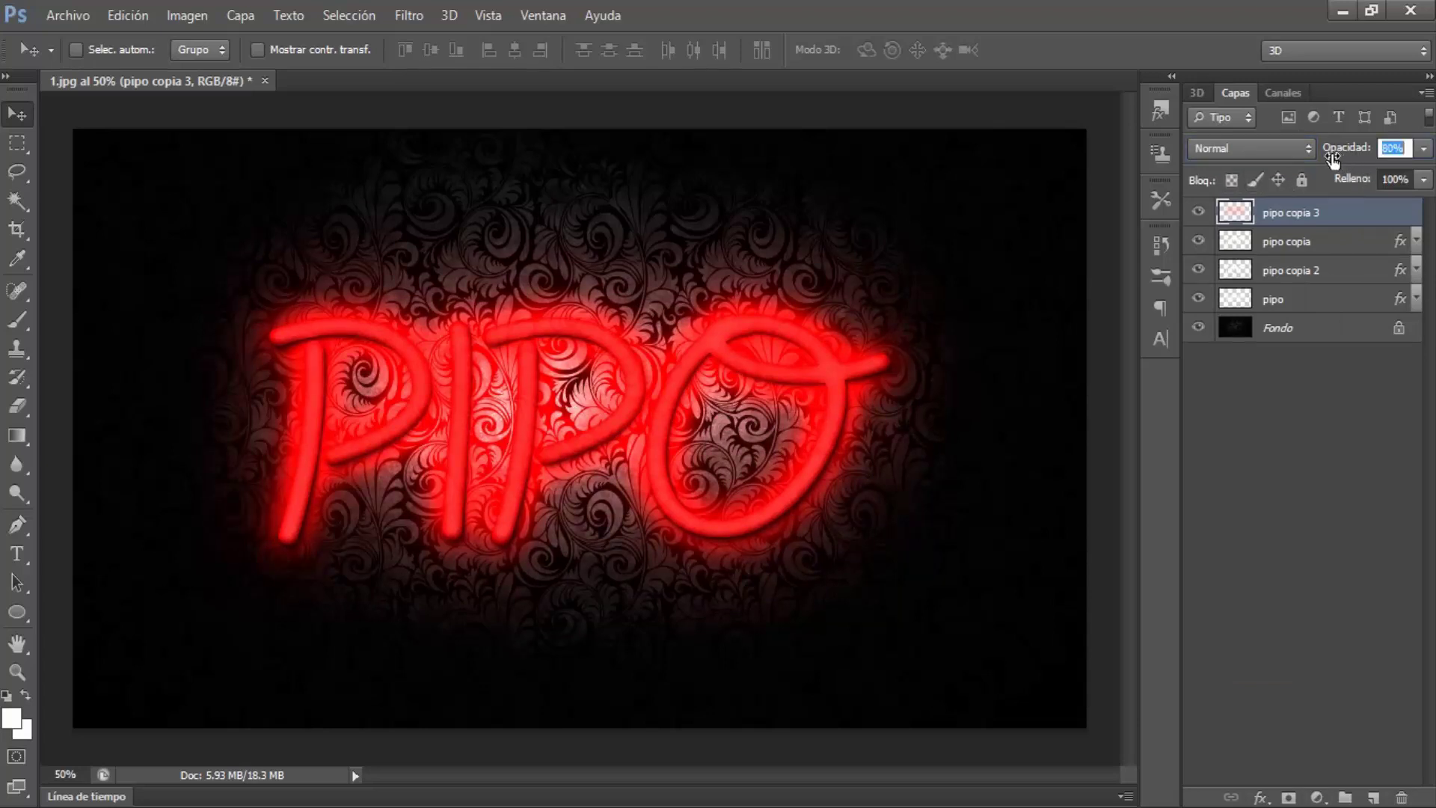
click(1199, 212)
key(Return)
click(1198, 214)
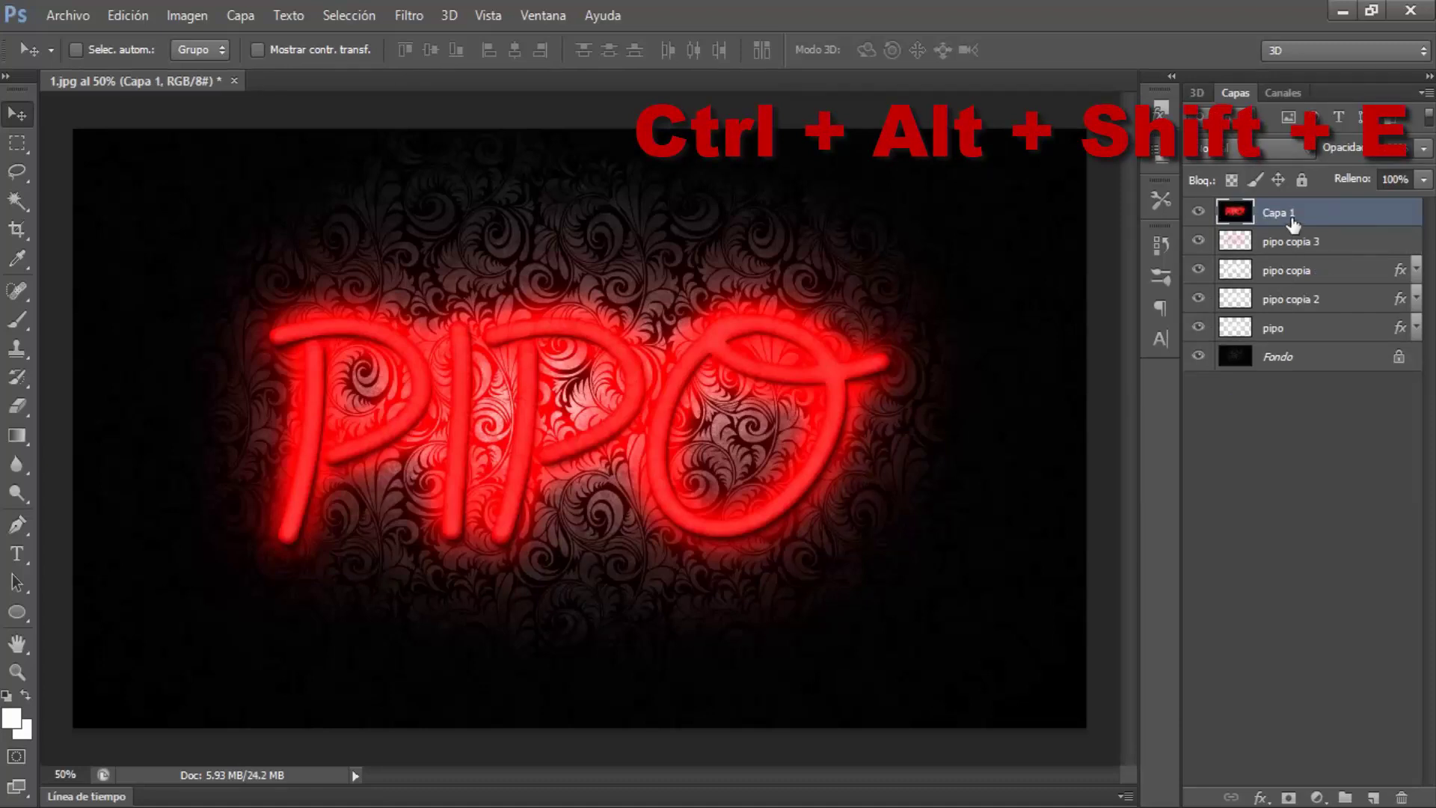
drag(1293, 224, 1367, 793)
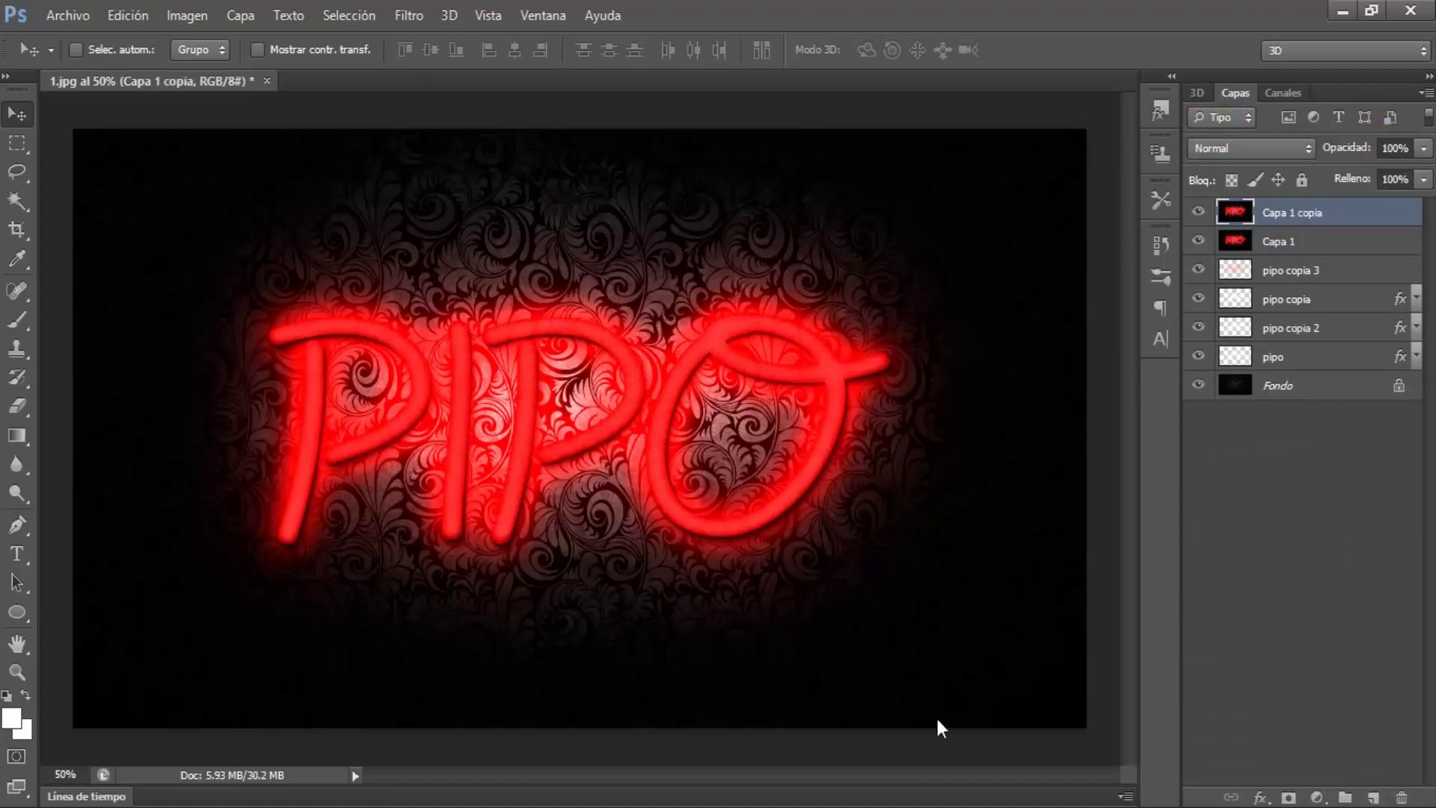
Select the Burn tool with a 125 px soft brush at 79% exposure.
click(24, 493)
right_click(24, 492)
click(107, 516)
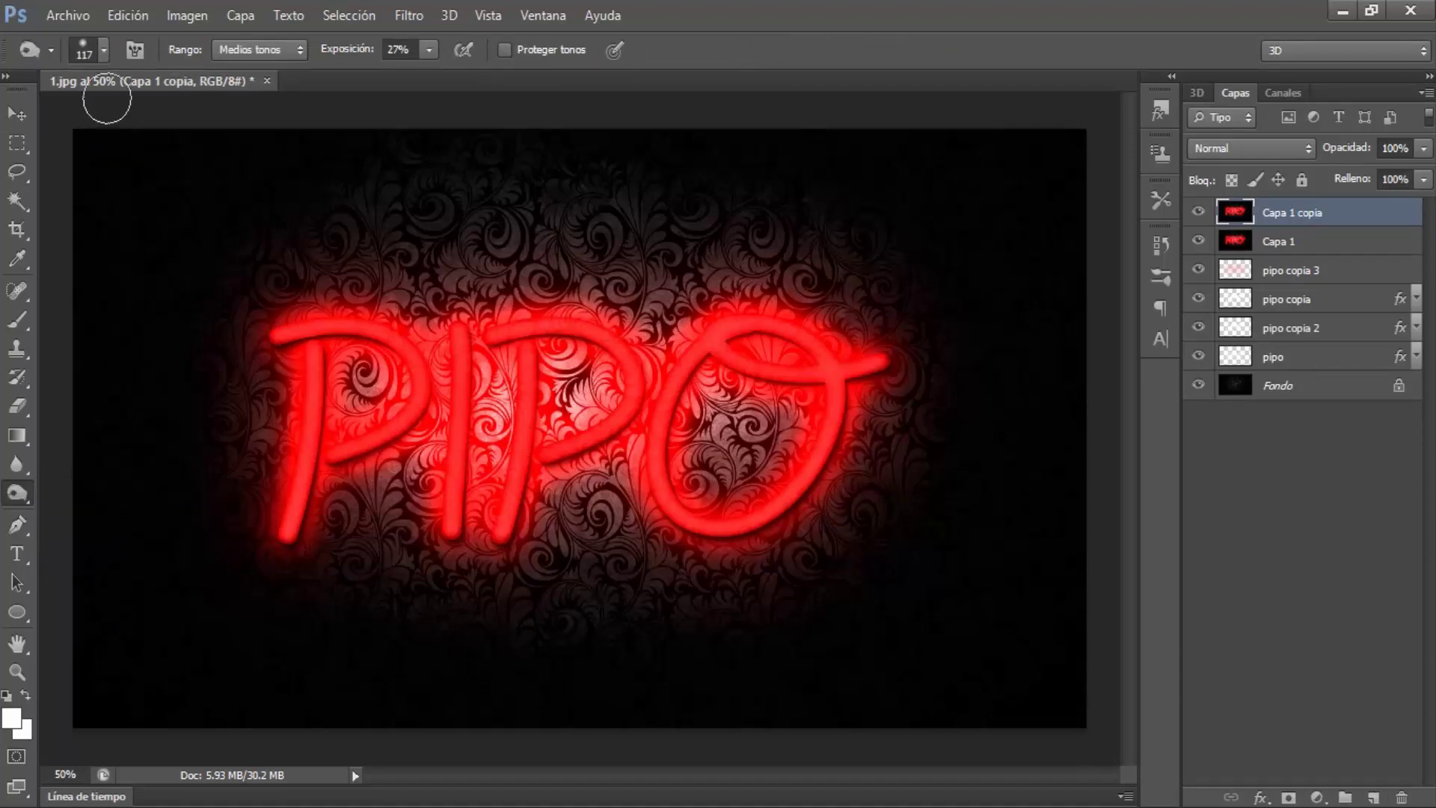
click(104, 52)
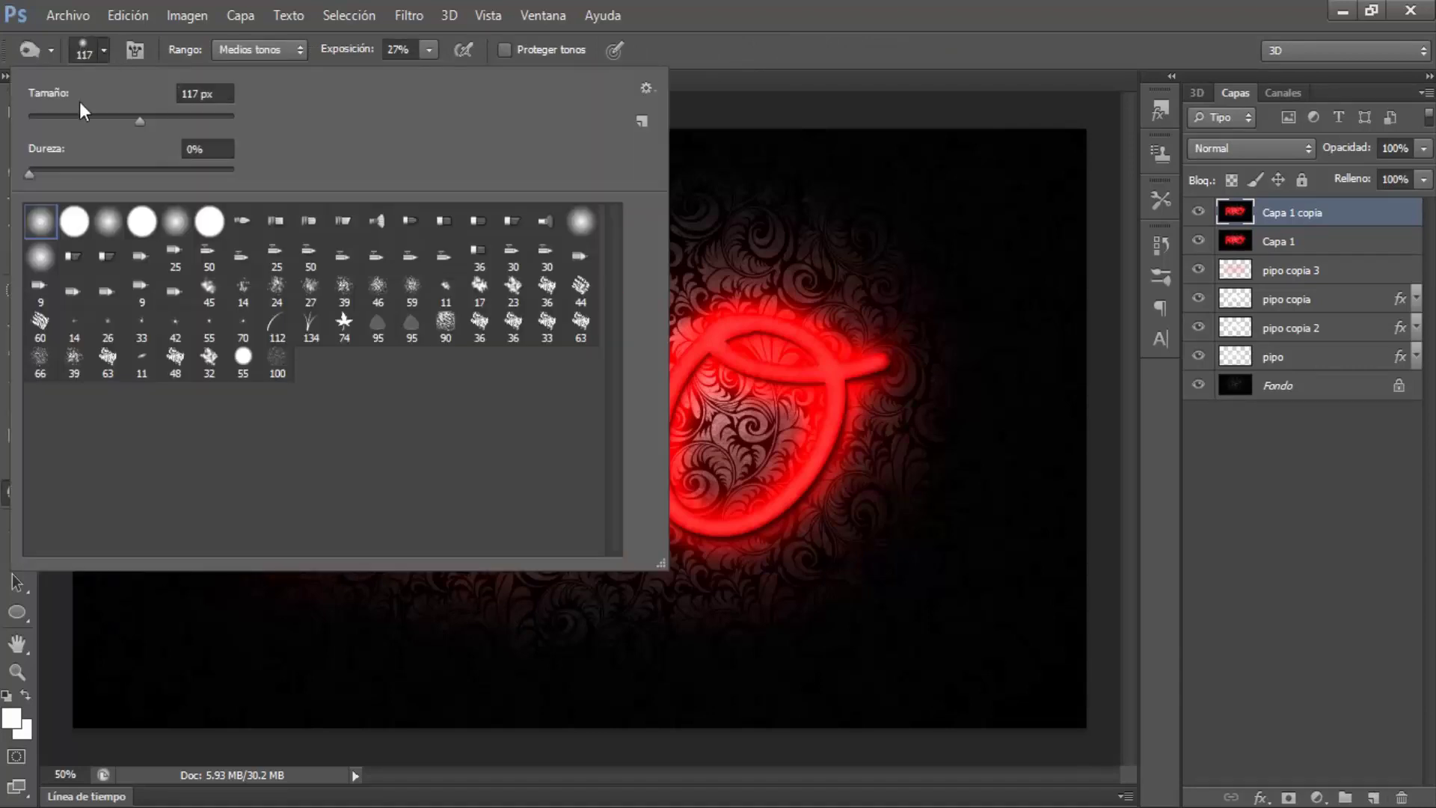
double_click(42, 214)
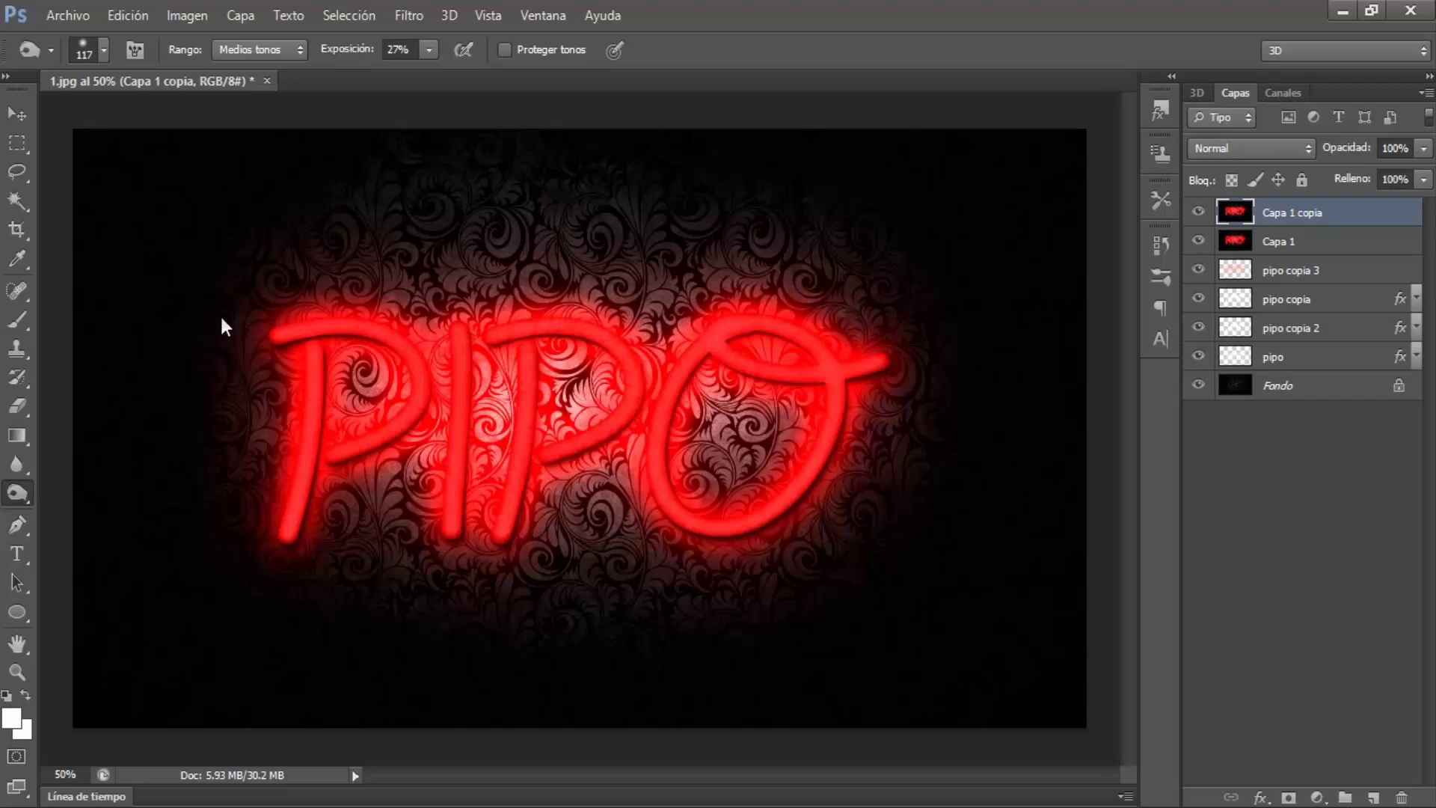
drag(231, 321, 228, 359)
alt+right_click(575, 404)
drag(573, 399, 558, 402)
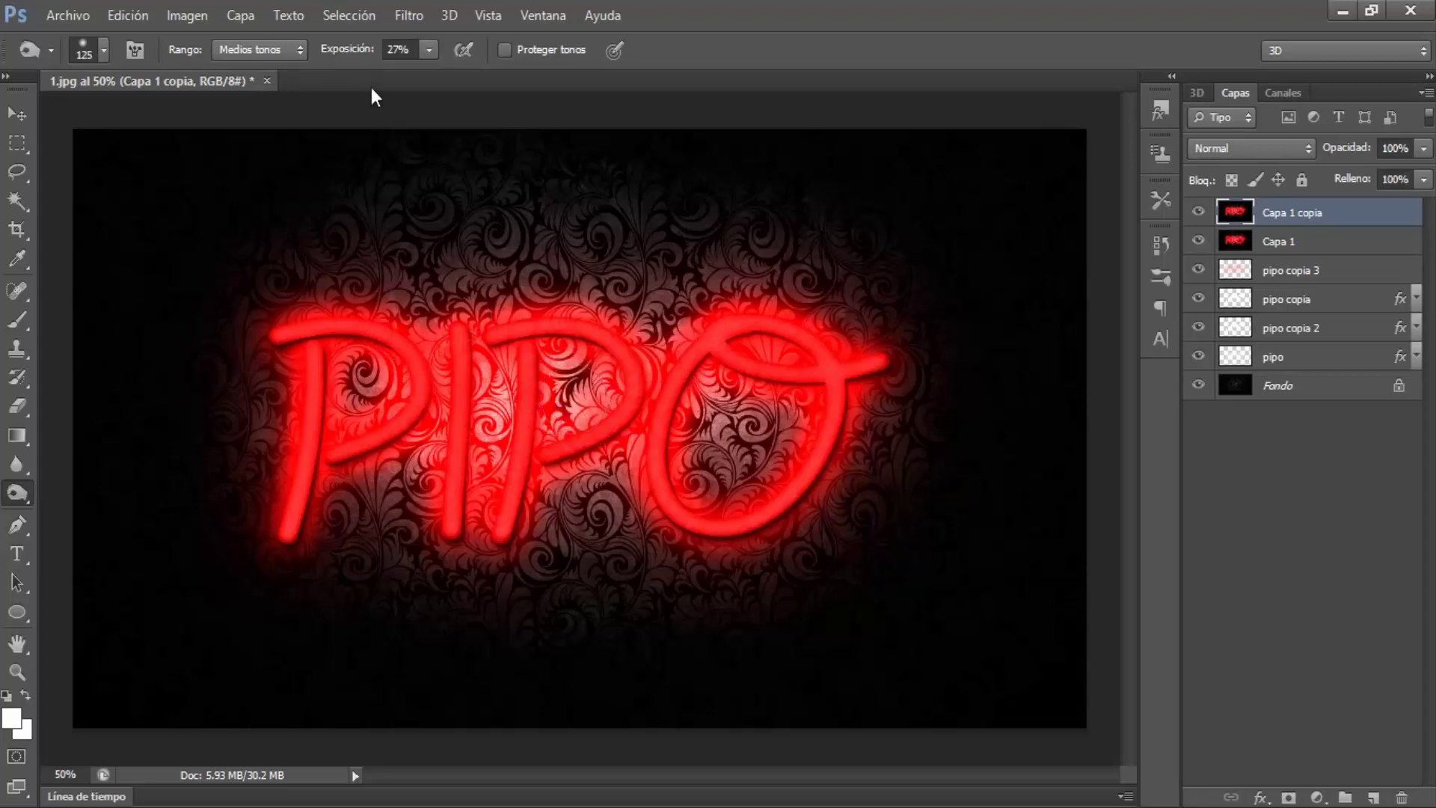
drag(348, 58, 387, 75)
Burn the damask between the I, P and O, inside the O and above the letters.
drag(557, 411, 583, 359)
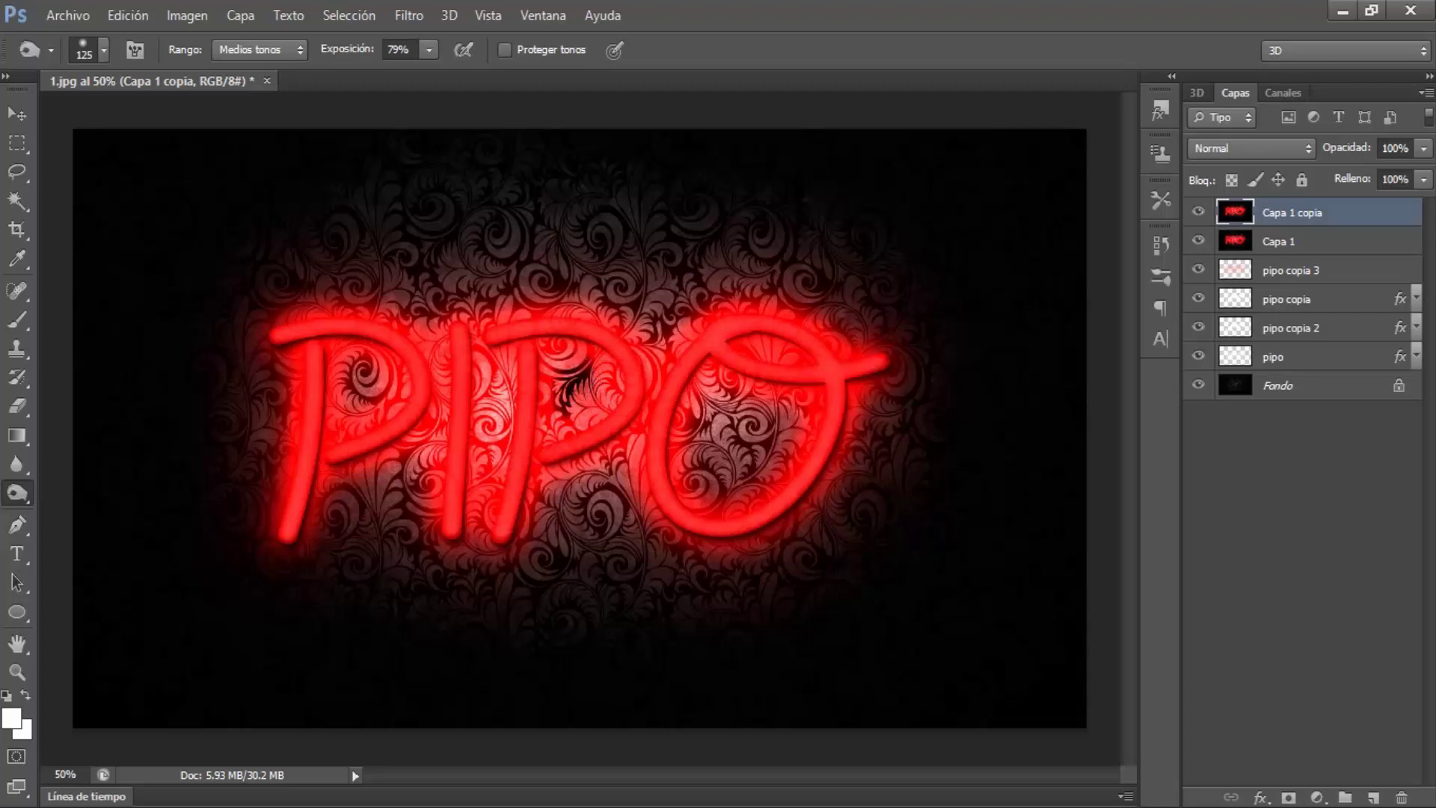
drag(490, 371, 493, 475)
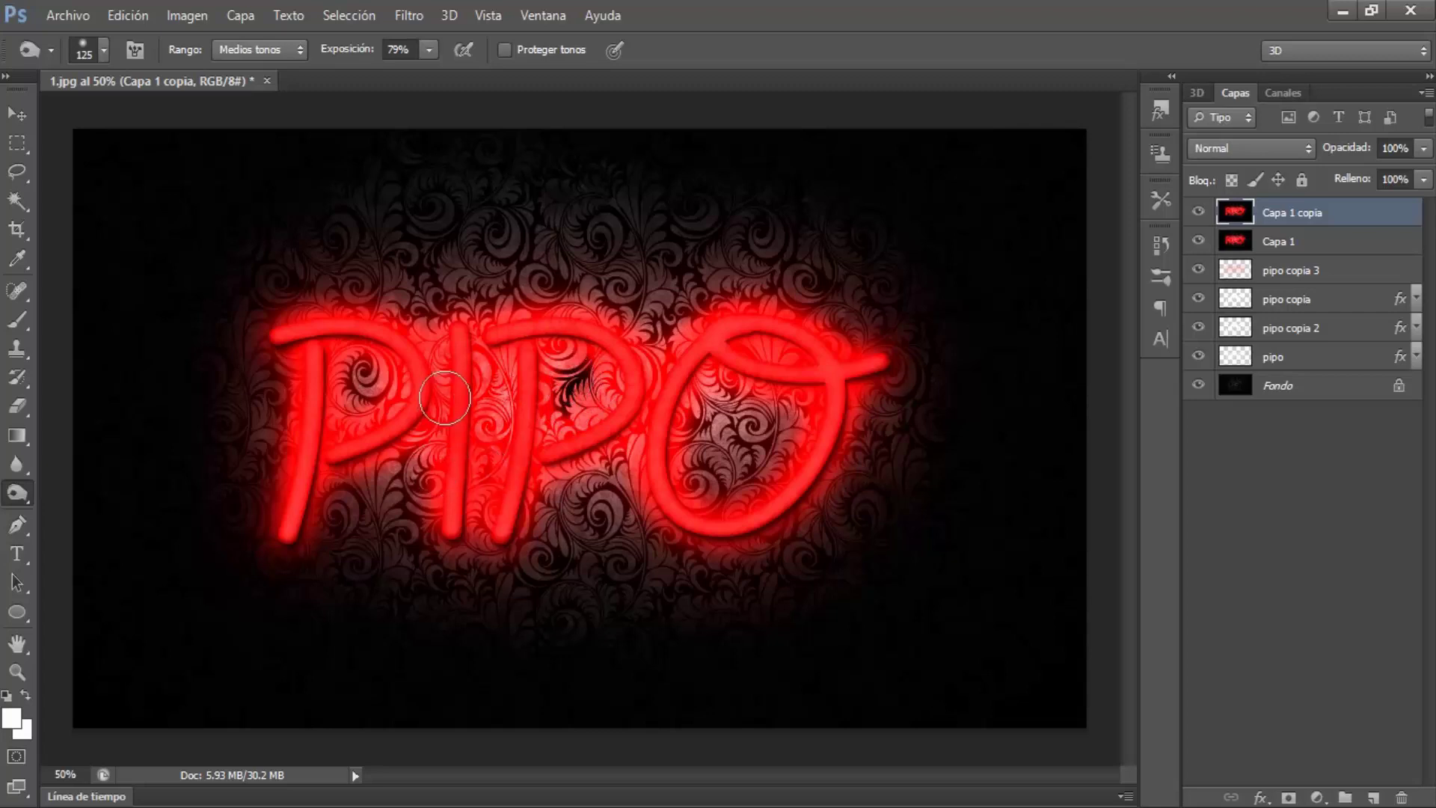
drag(635, 441, 606, 497)
mouse_move(733, 398)
mouse_down()
mouse_move(771, 424)
mouse_move(695, 456)
mouse_up()
drag(658, 306, 475, 297)
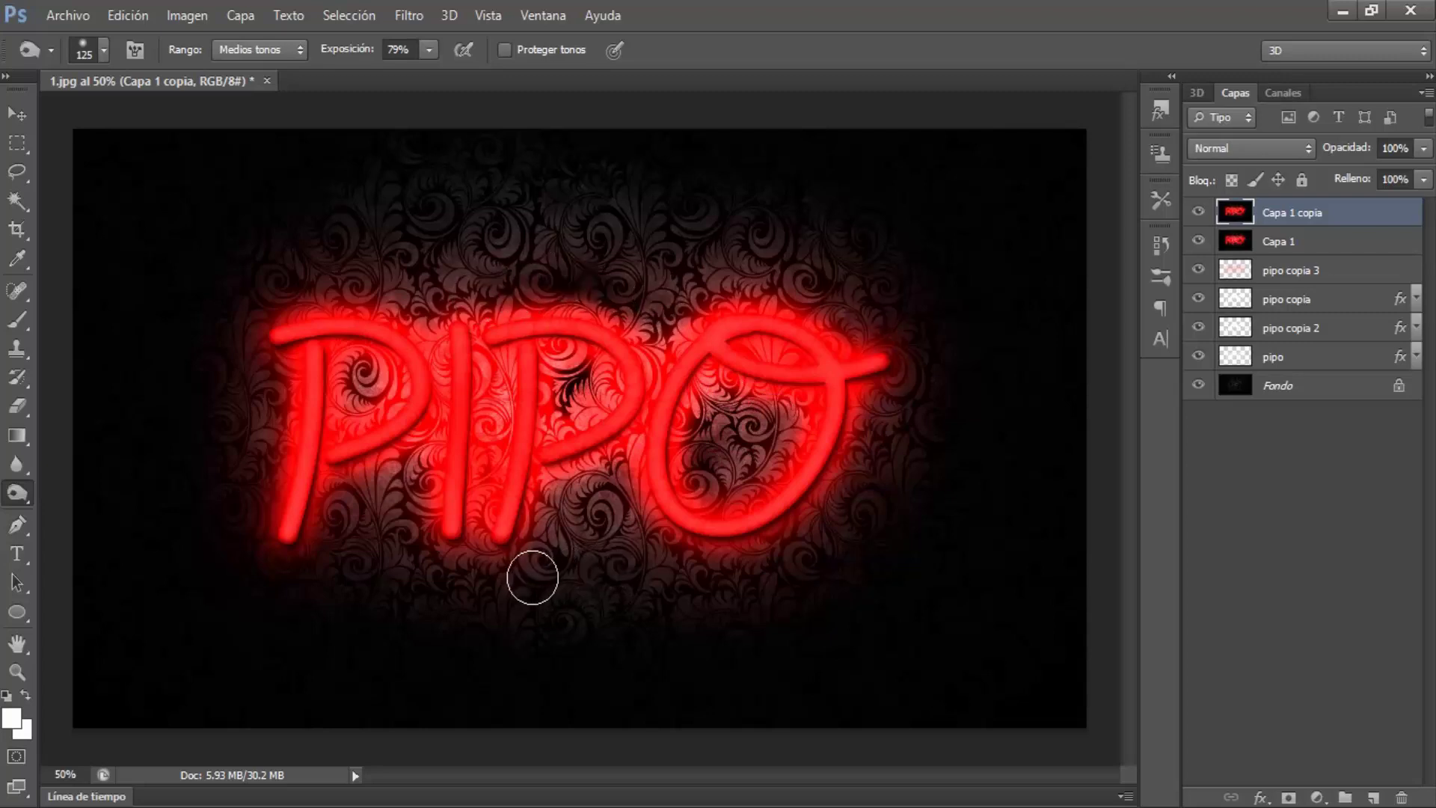
Burn across the P, I and O with a 241 px brush at 47% exposure.
drag(343, 459, 386, 459)
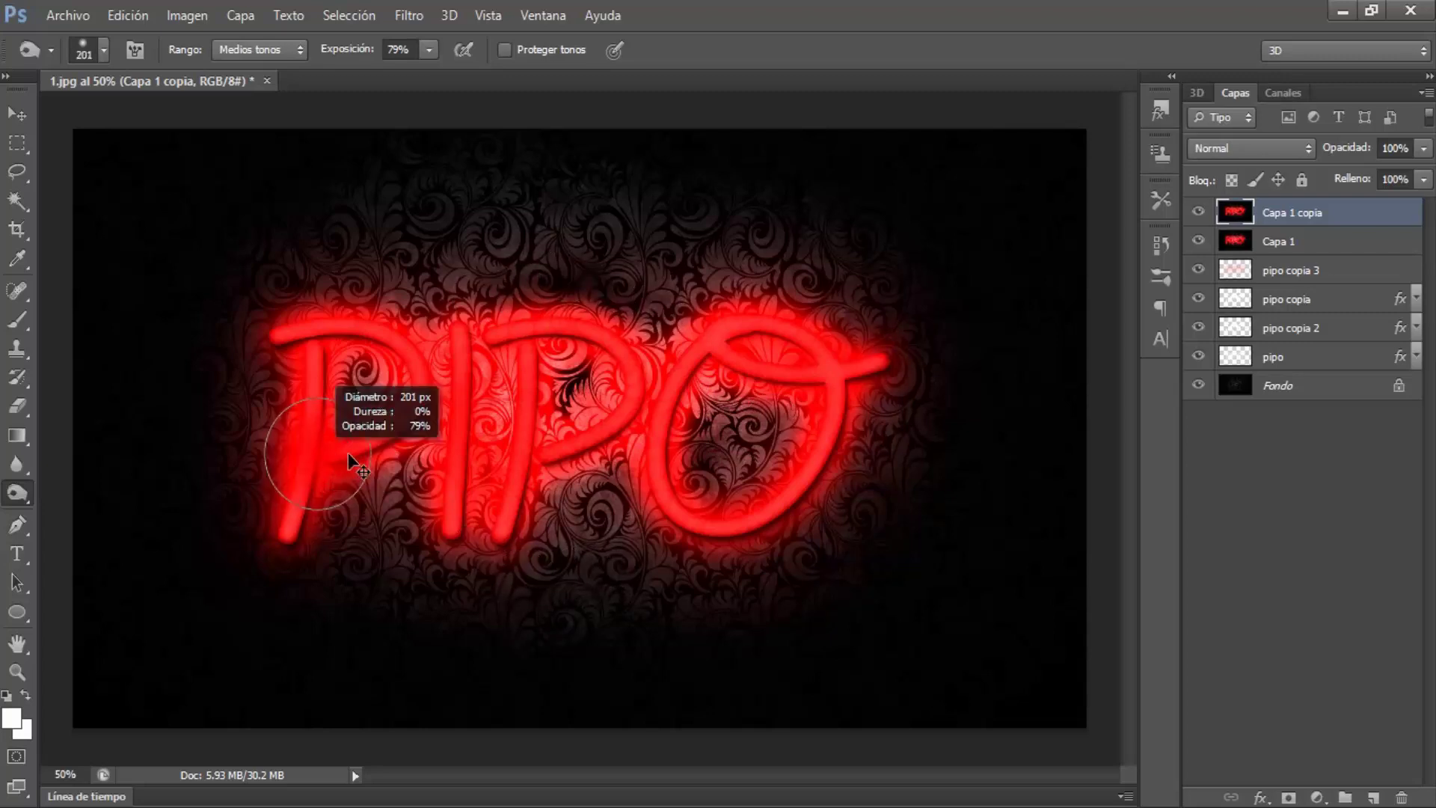
drag(346, 49, 324, 84)
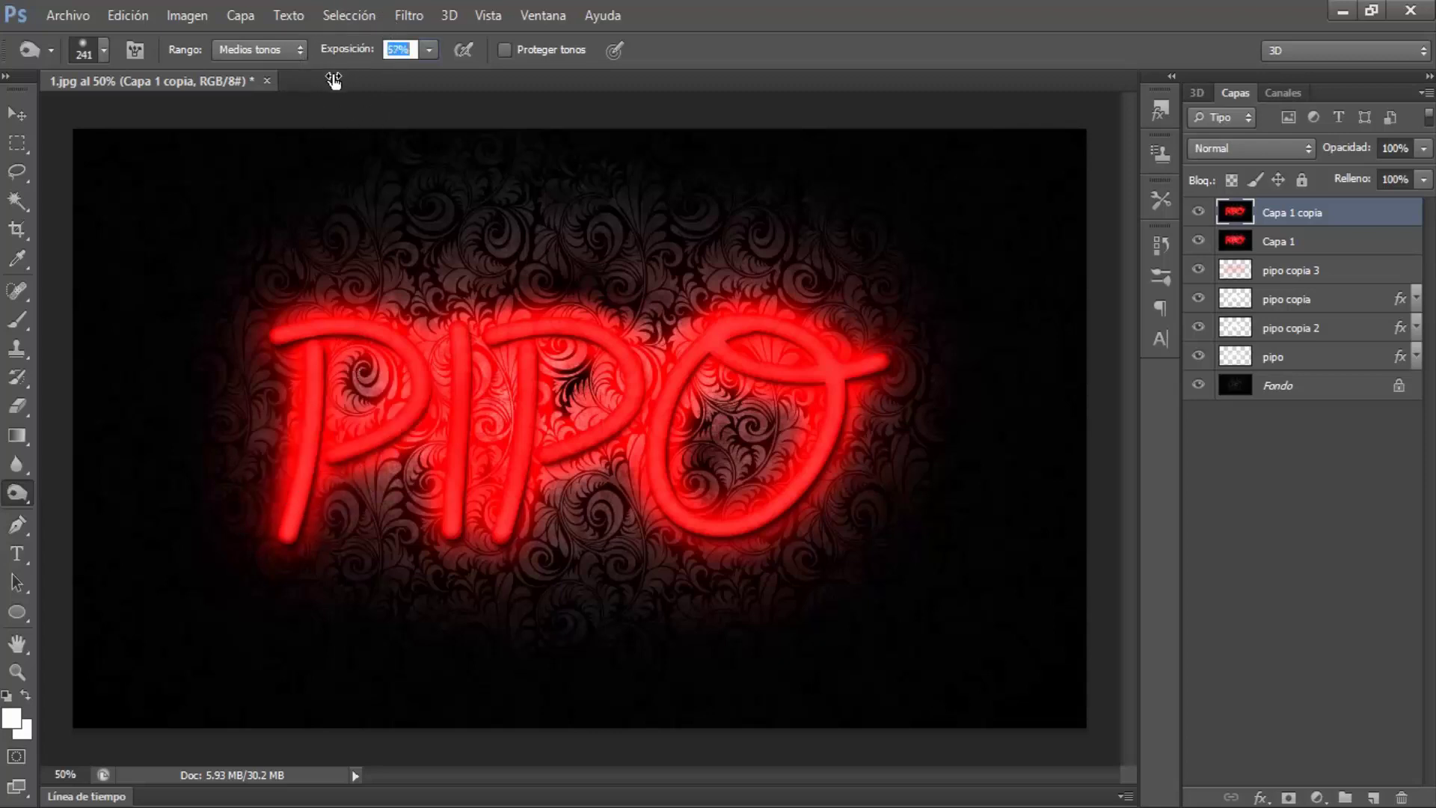
mouse_move(292, 540)
mouse_down()
mouse_move(956, 402)
mouse_move(861, 562)
mouse_up()
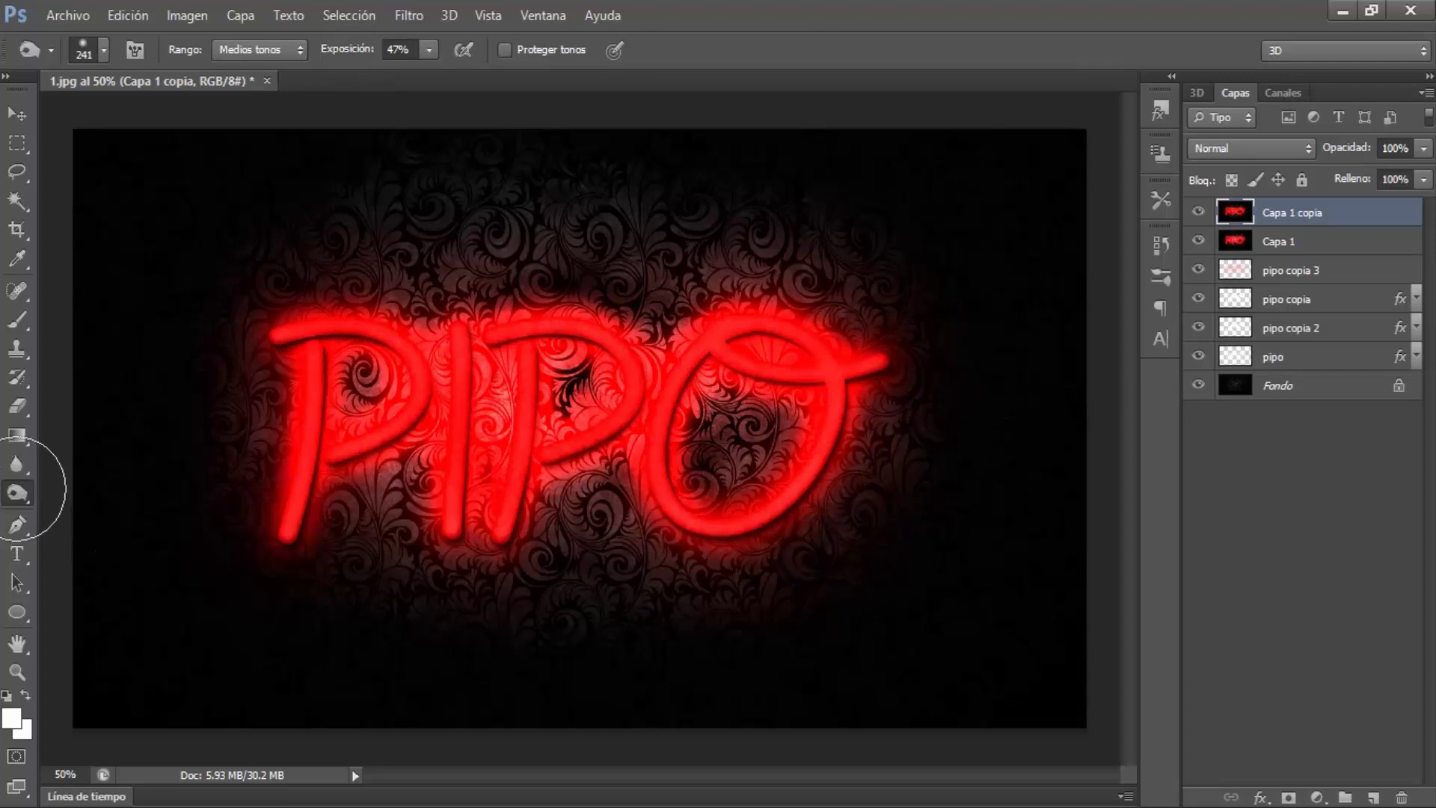
With the Dodge tool, lighten both I strokes, the area beside the P, and the O's right side and top.
right_click(18, 493)
click(78, 490)
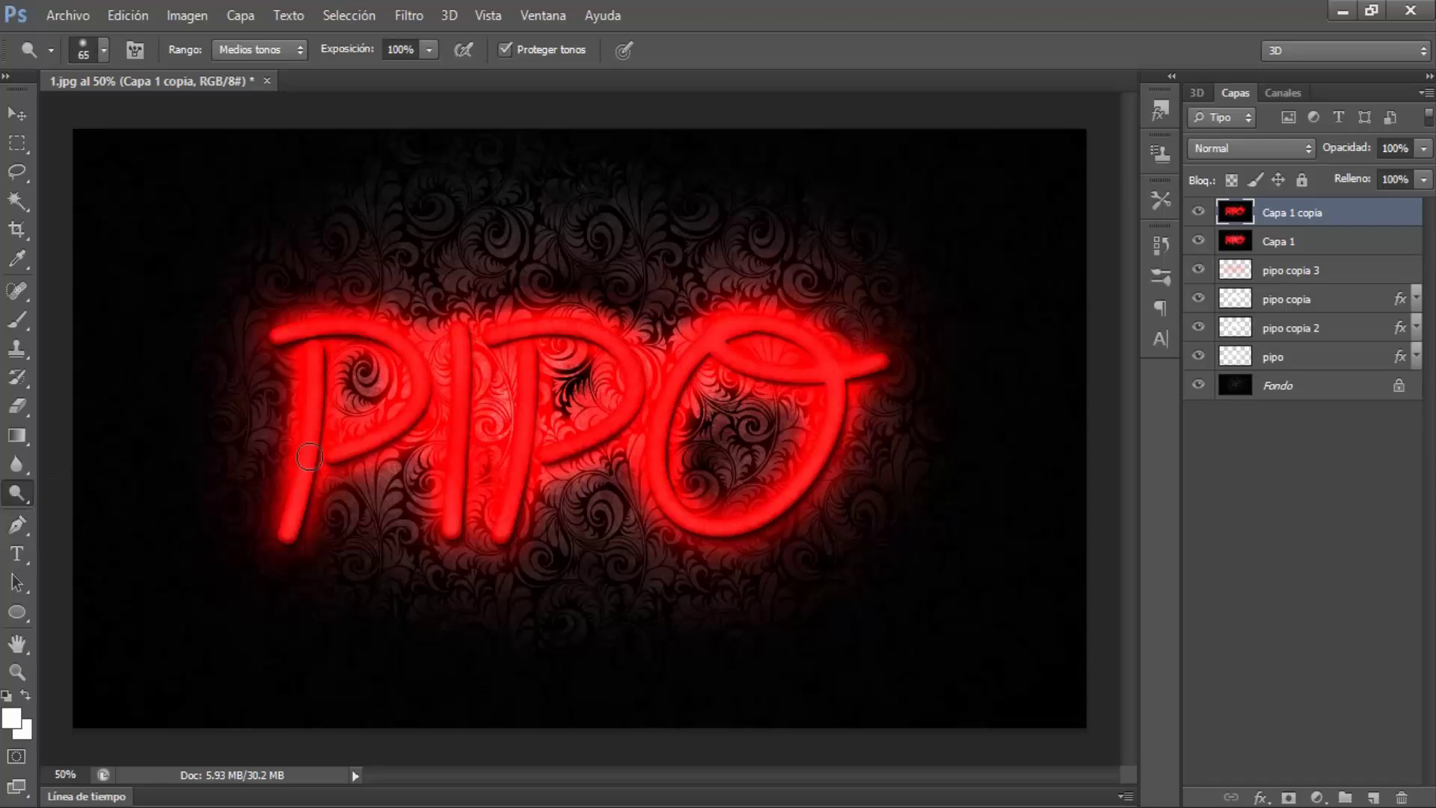
drag(418, 348, 418, 407)
drag(453, 486, 471, 325)
drag(513, 474, 536, 368)
mouse_move(665, 513)
mouse_down()
mouse_move(826, 477)
mouse_move(809, 348)
mouse_up()
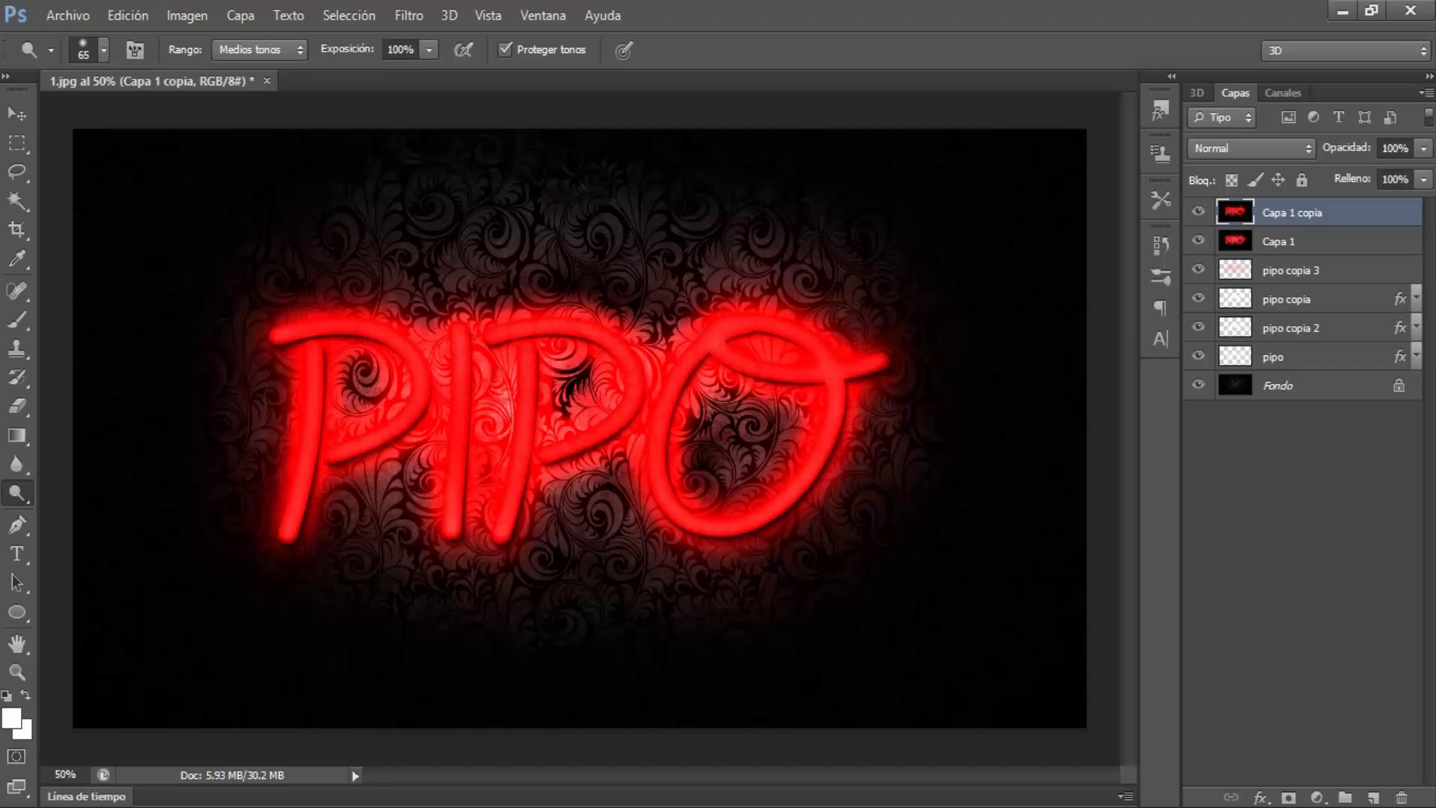
drag(714, 340, 893, 364)
Add a layer and render Clouds, then delete the resulting all-white layer.
click(1374, 797)
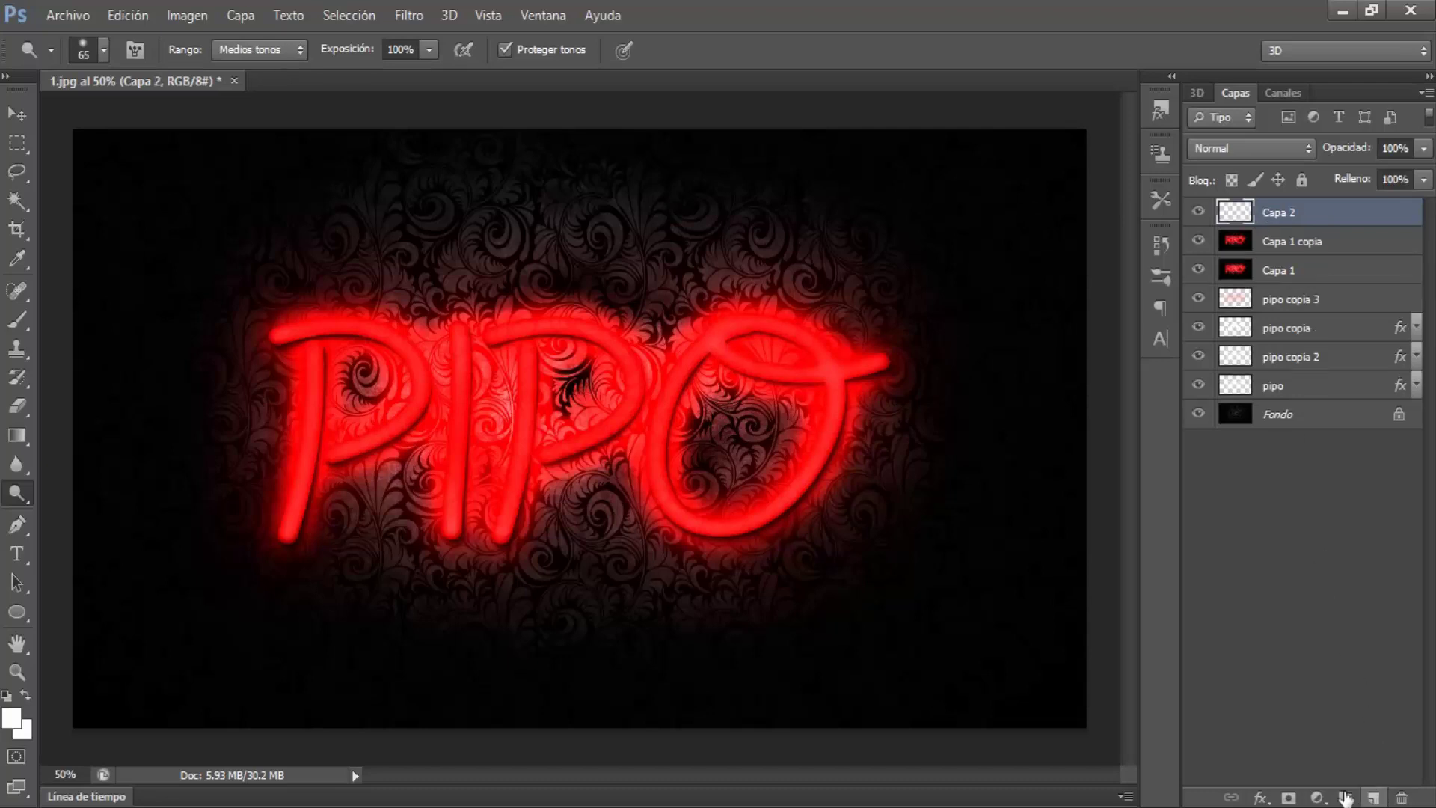
click(411, 21)
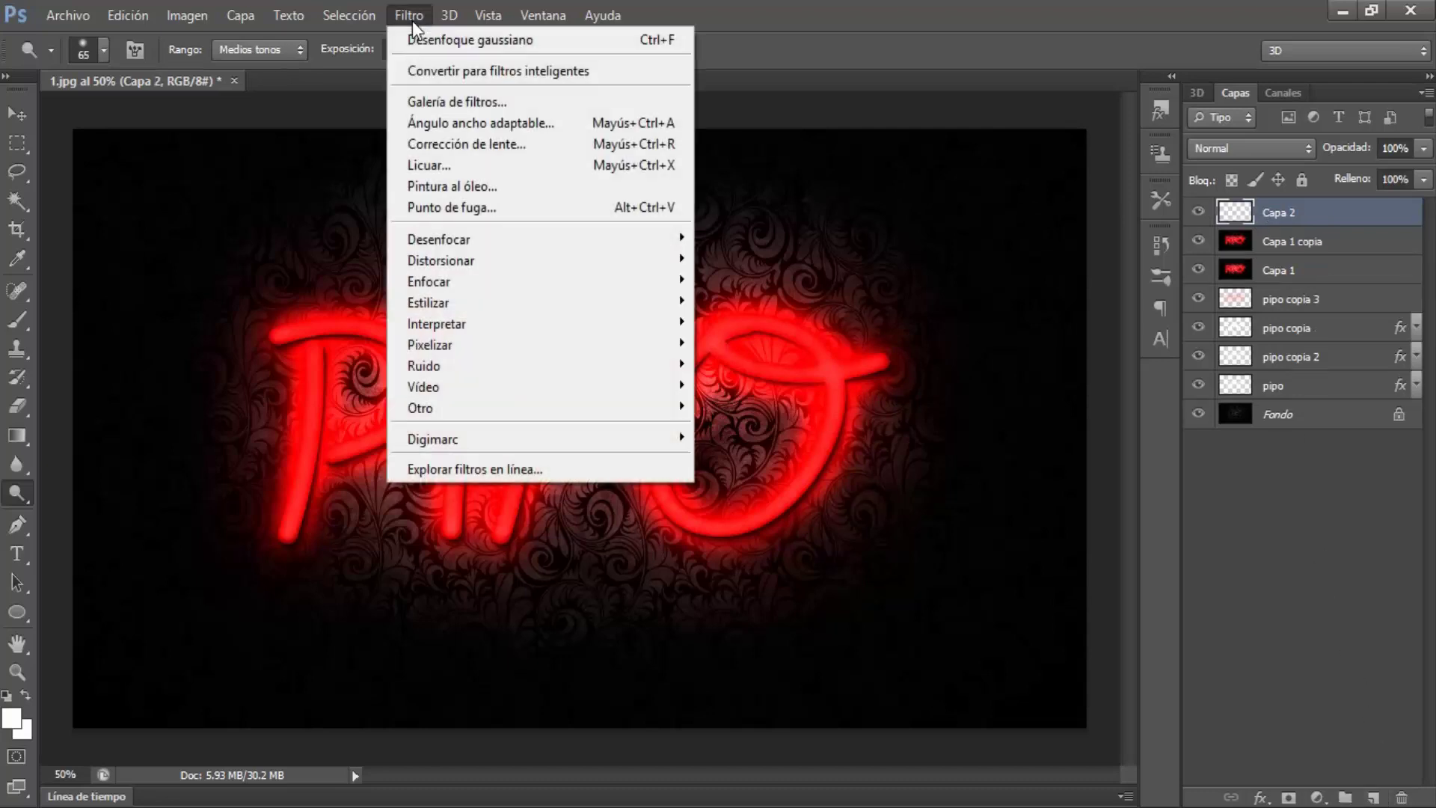
mouse_move(437, 323)
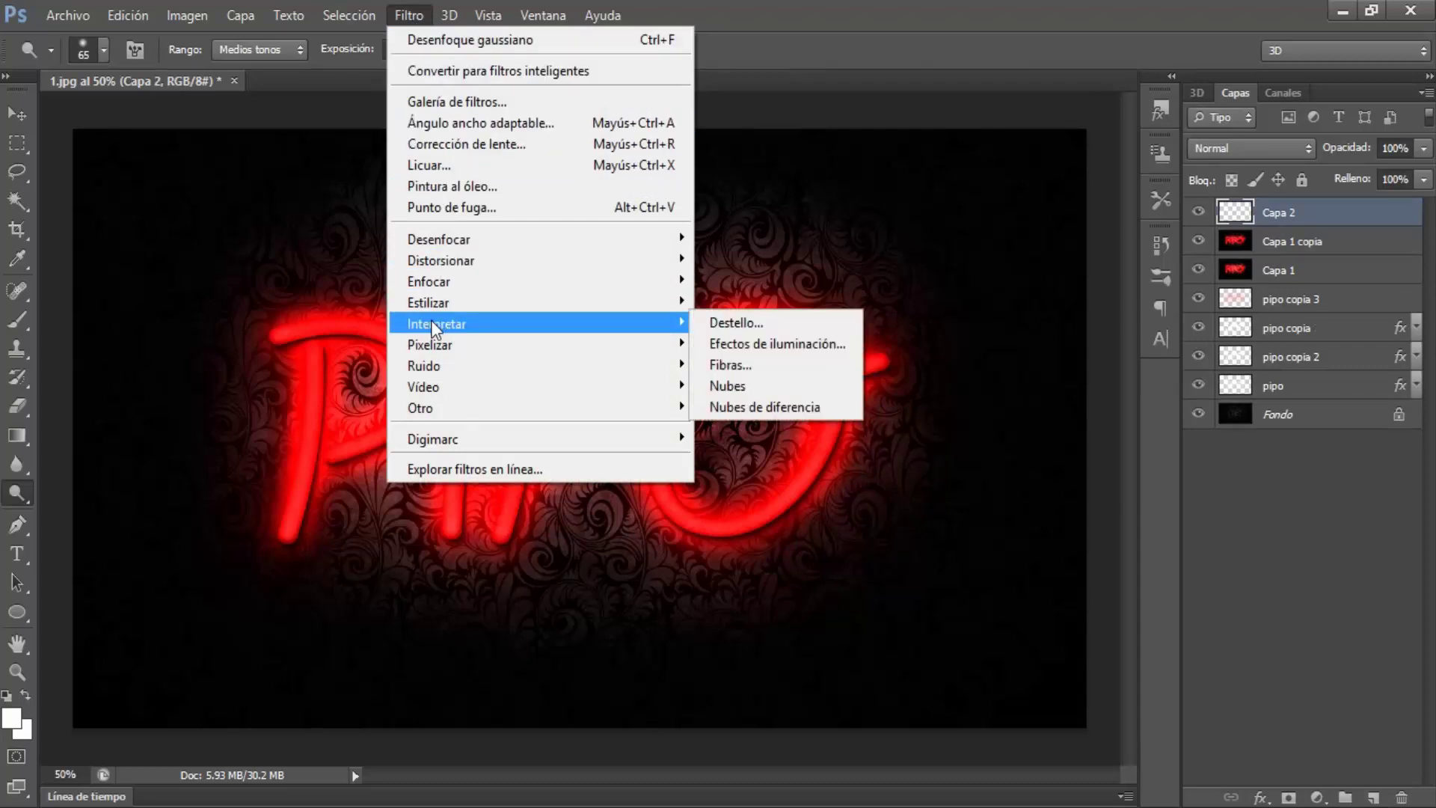
click(733, 385)
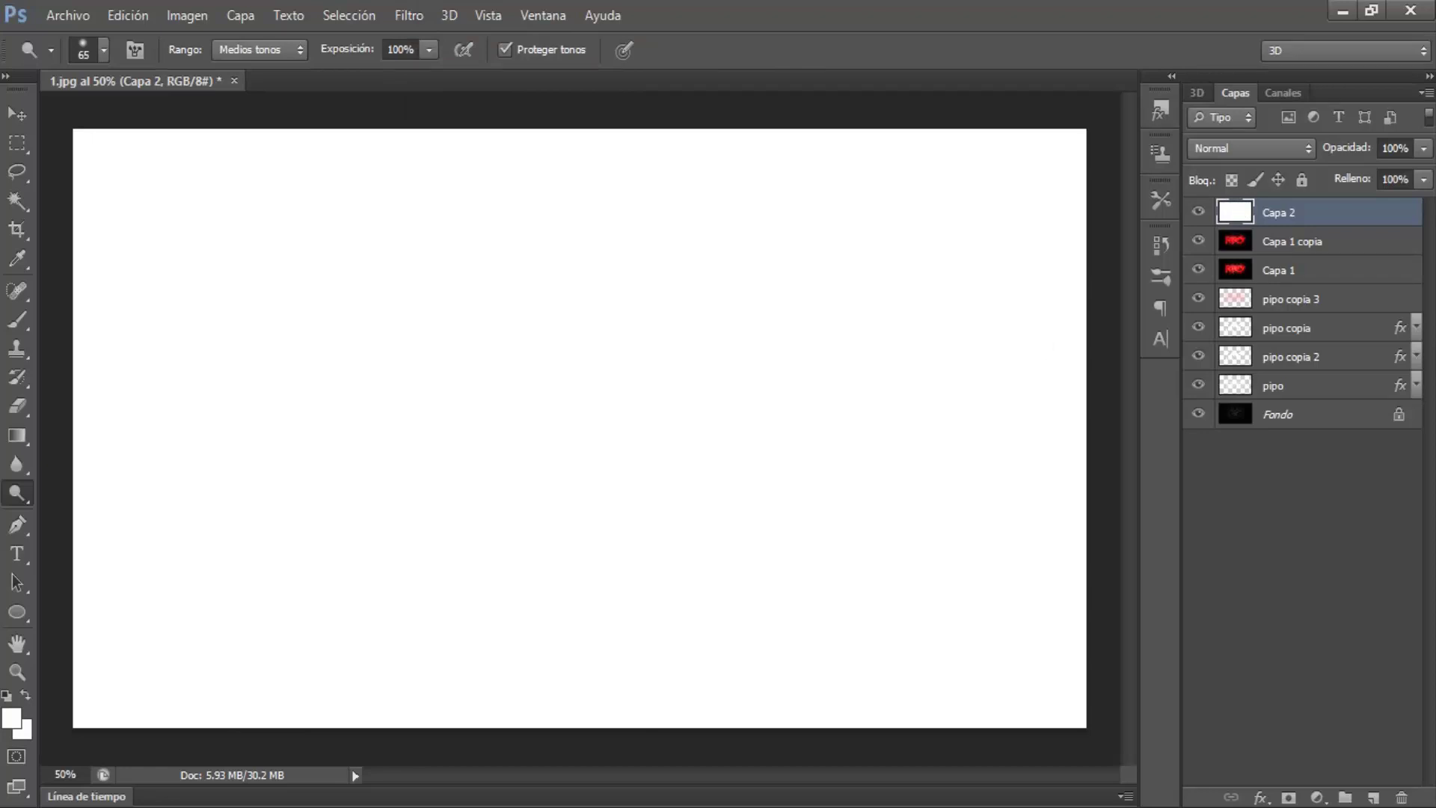
click(1401, 798)
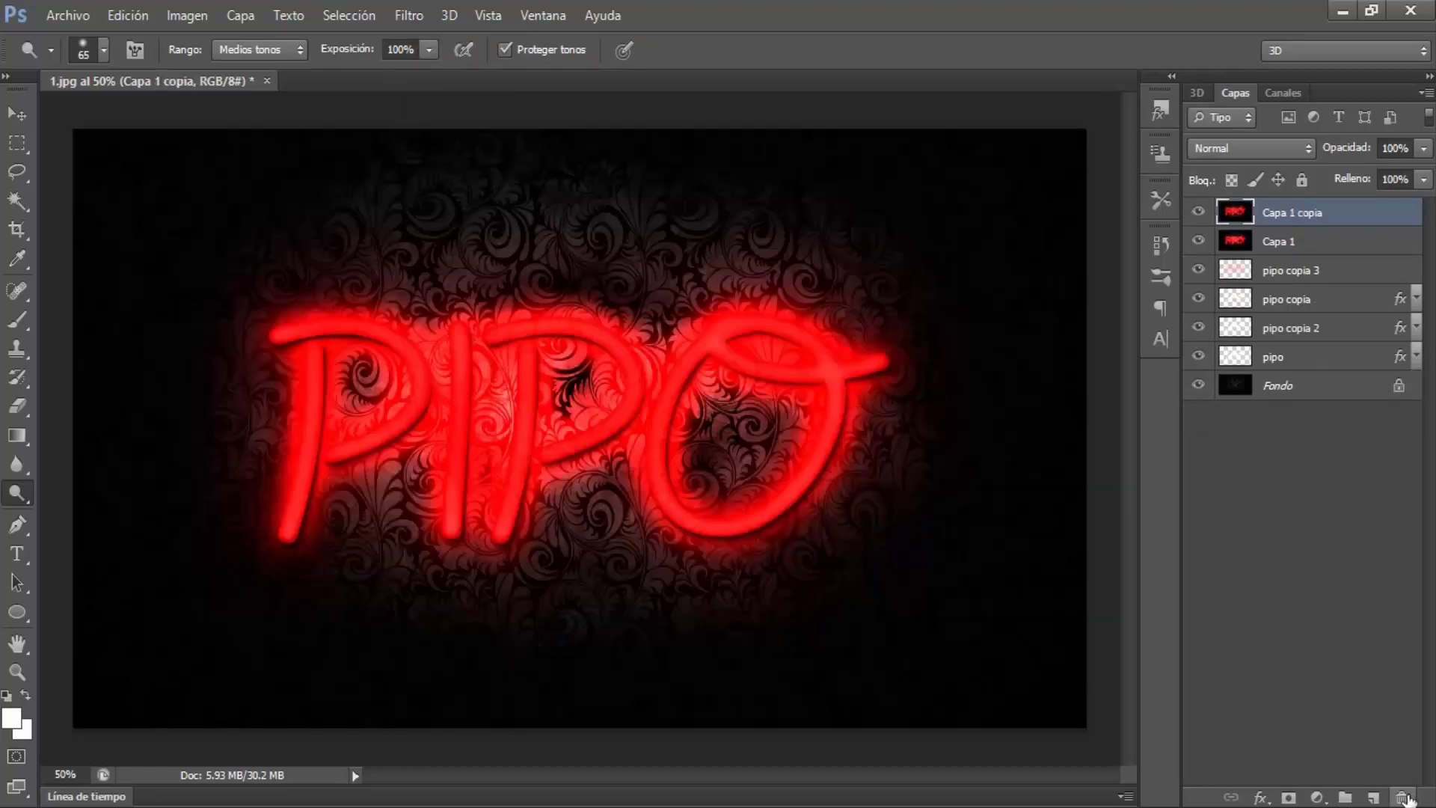
Reset colours to black and white, add layer Capa 2, and fill it with grey Clouds.
click(8, 698)
click(1373, 798)
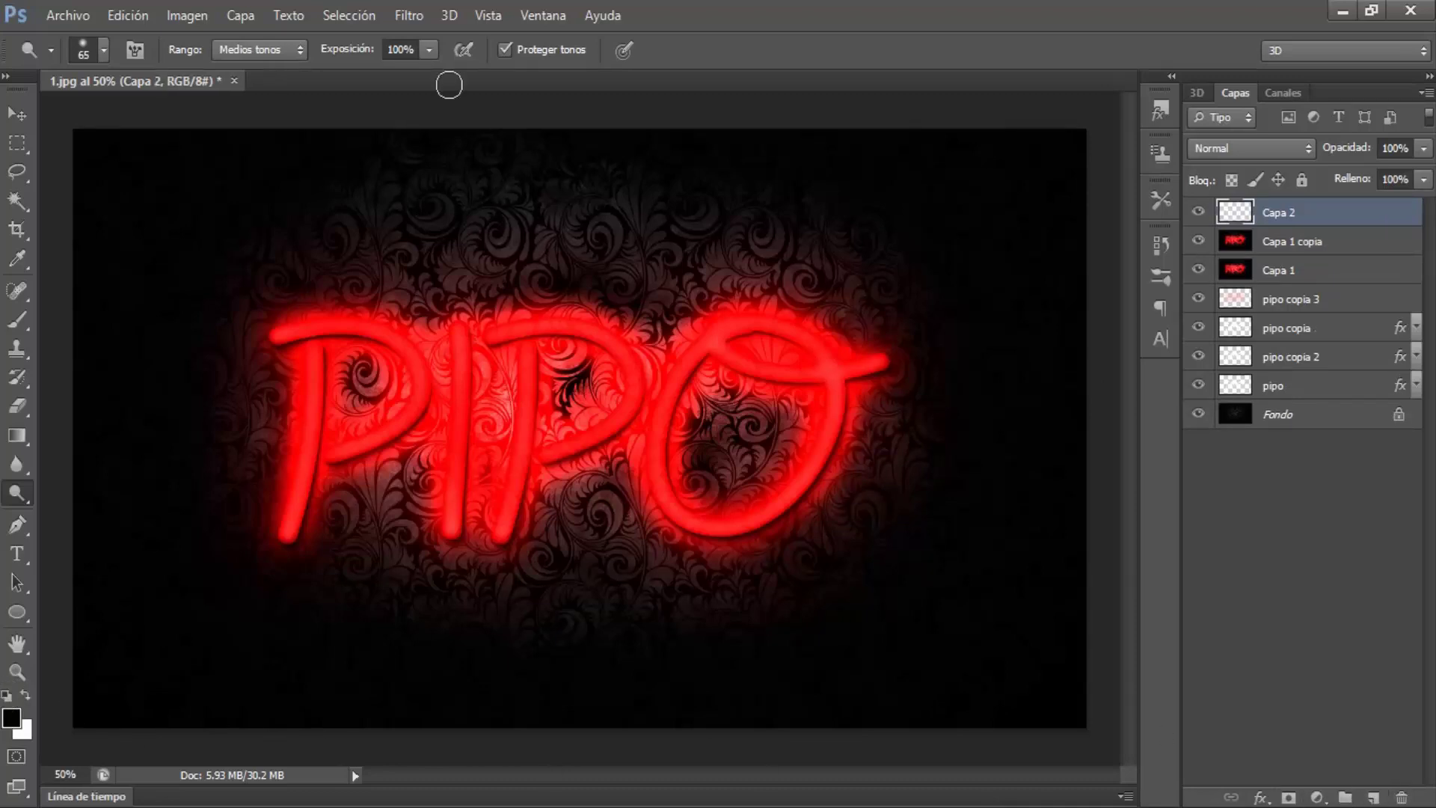
click(408, 17)
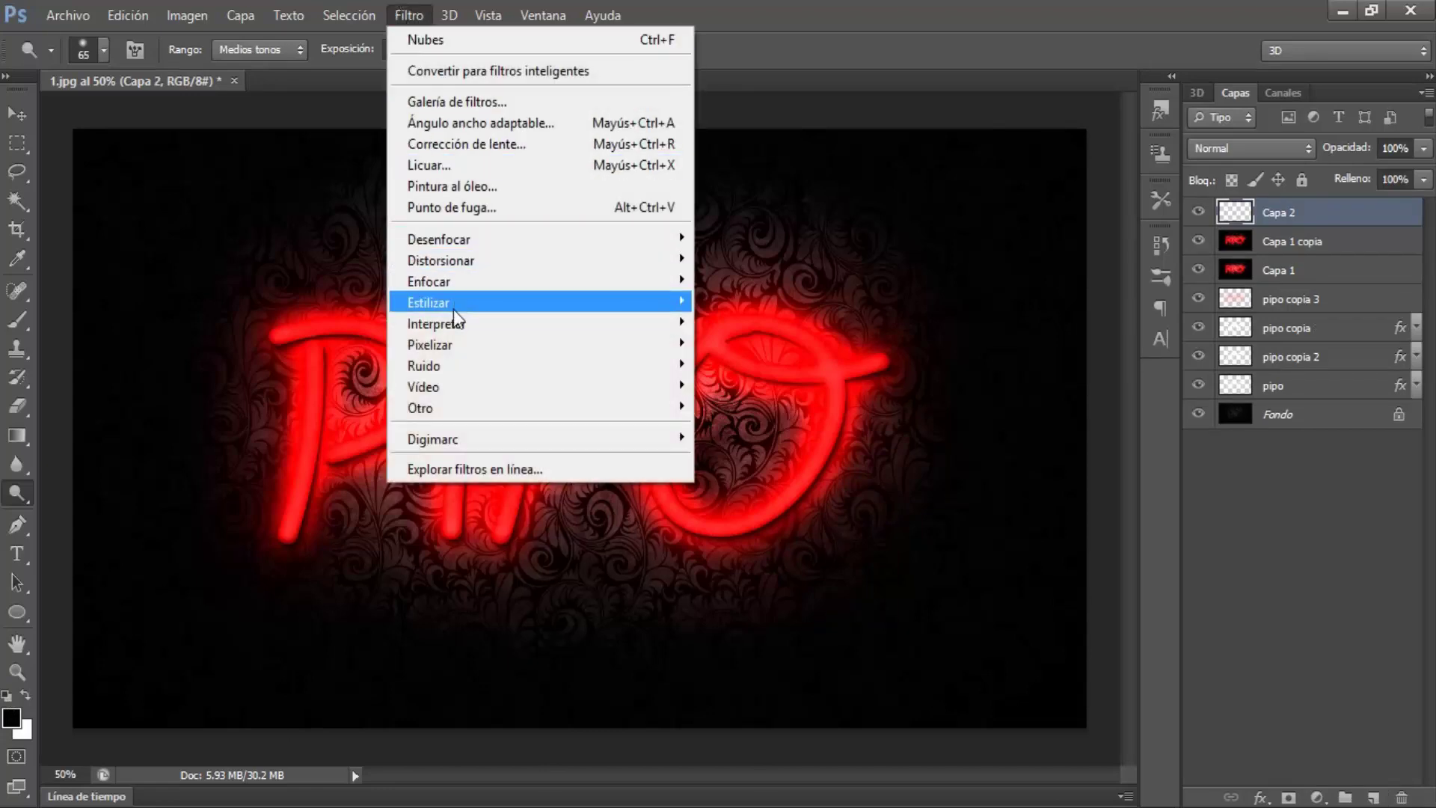
mouse_move(437, 324)
click(724, 385)
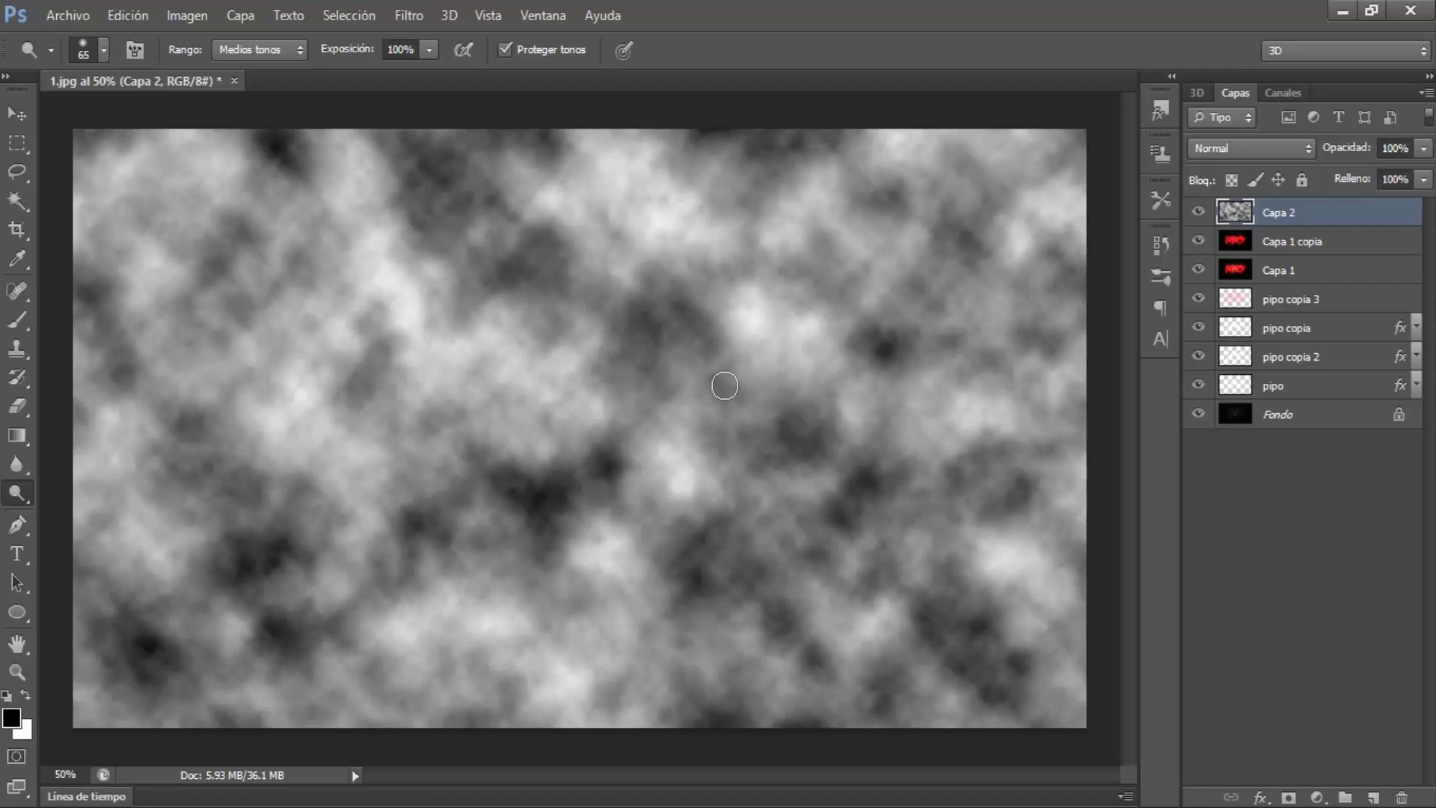
click(1218, 145)
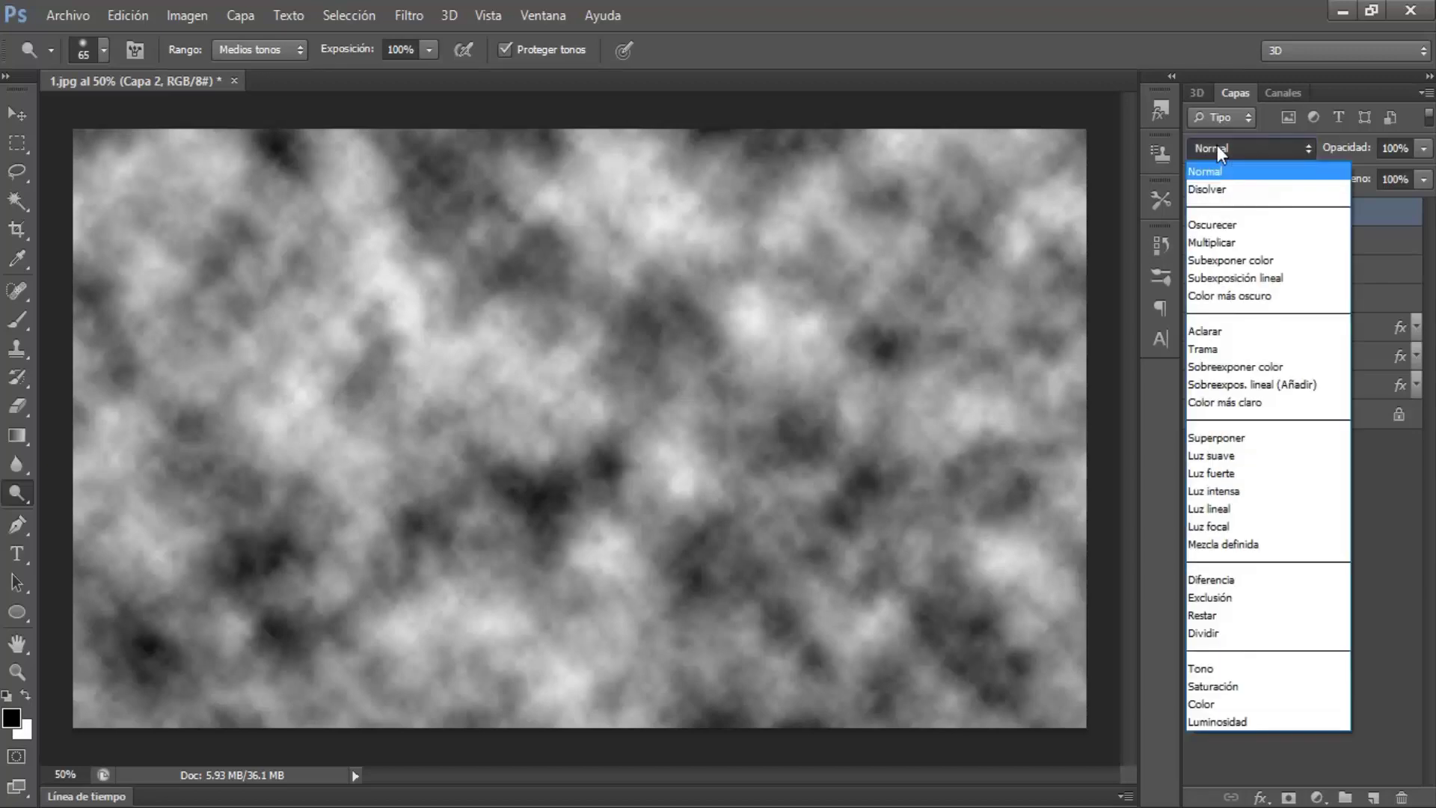
Set Capa 2 to Luz suave, add a layer mask, and pick a brush at 58% opacity.
click(1218, 455)
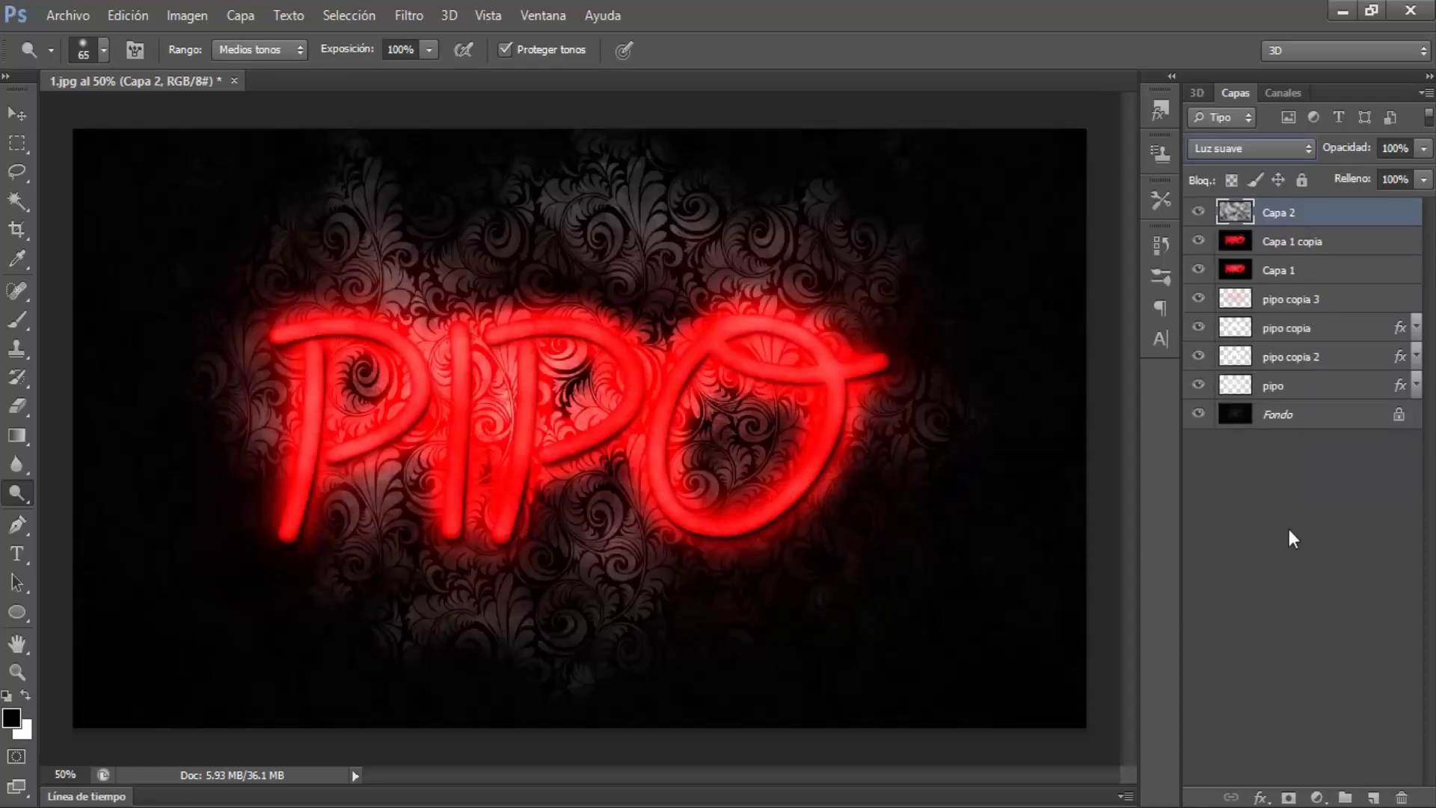
click(1287, 798)
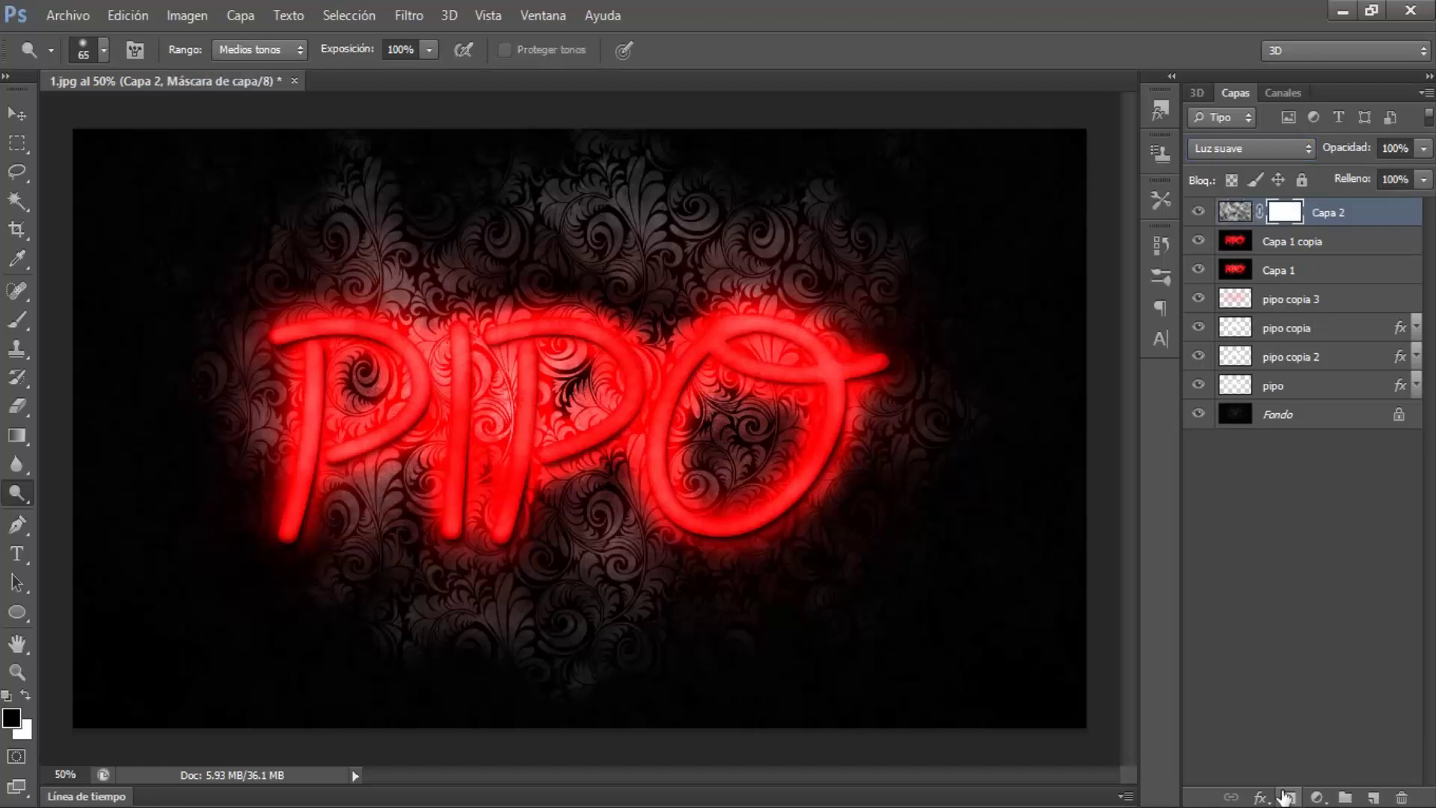
drag(20, 325, 74, 320)
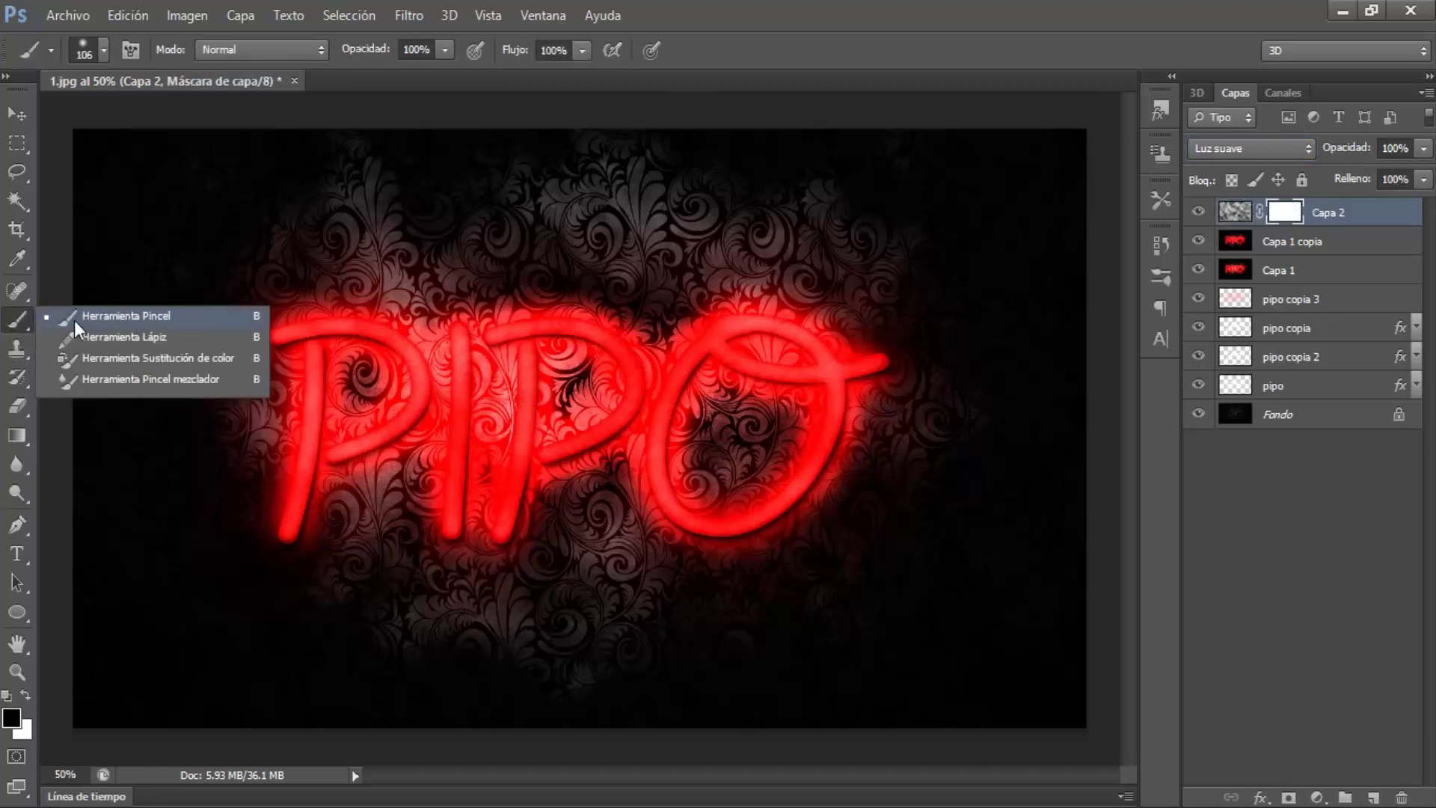
click(74, 320)
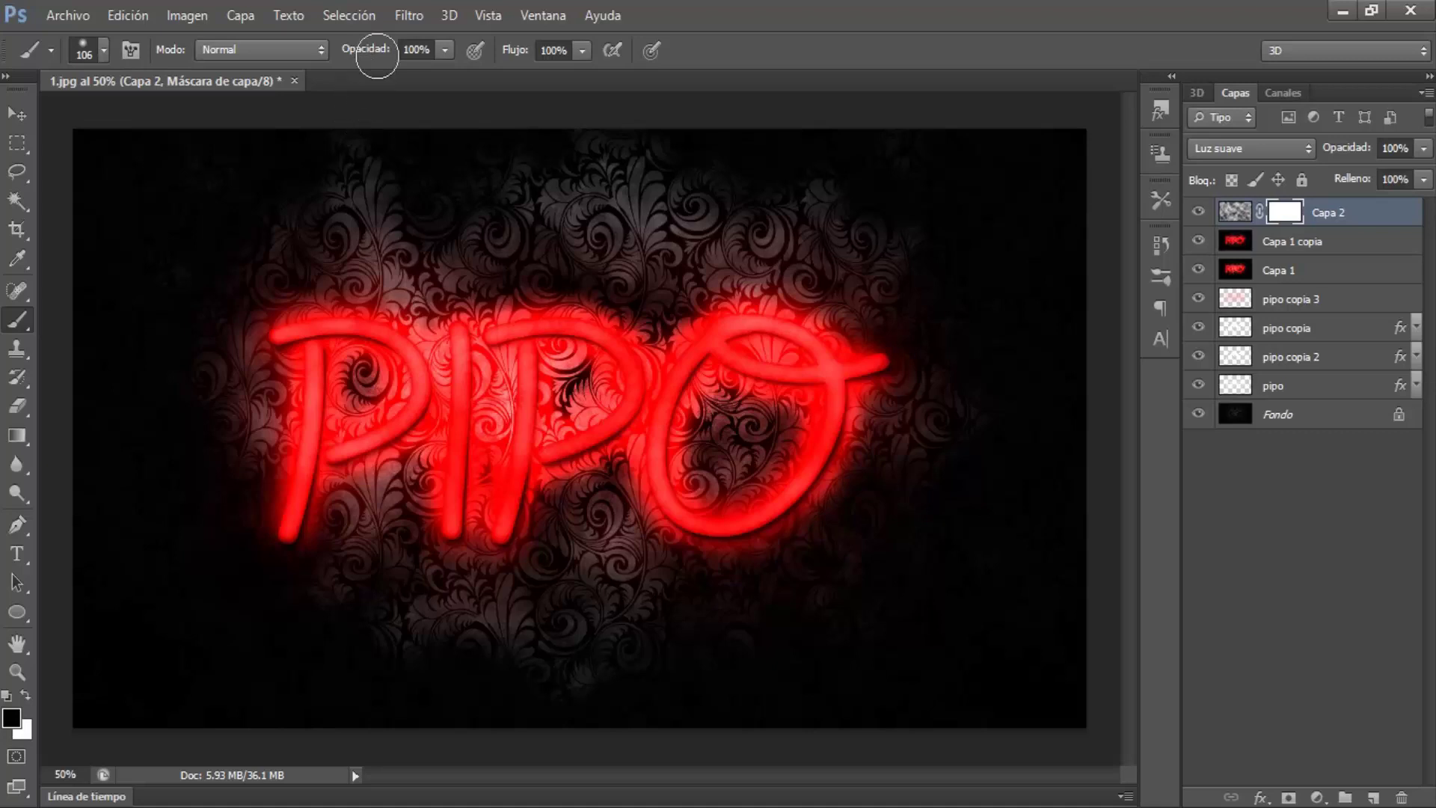
drag(366, 50, 333, 74)
Mask the clouds off the P stem, the I stem, the second P's top, and around the O.
drag(310, 365, 296, 516)
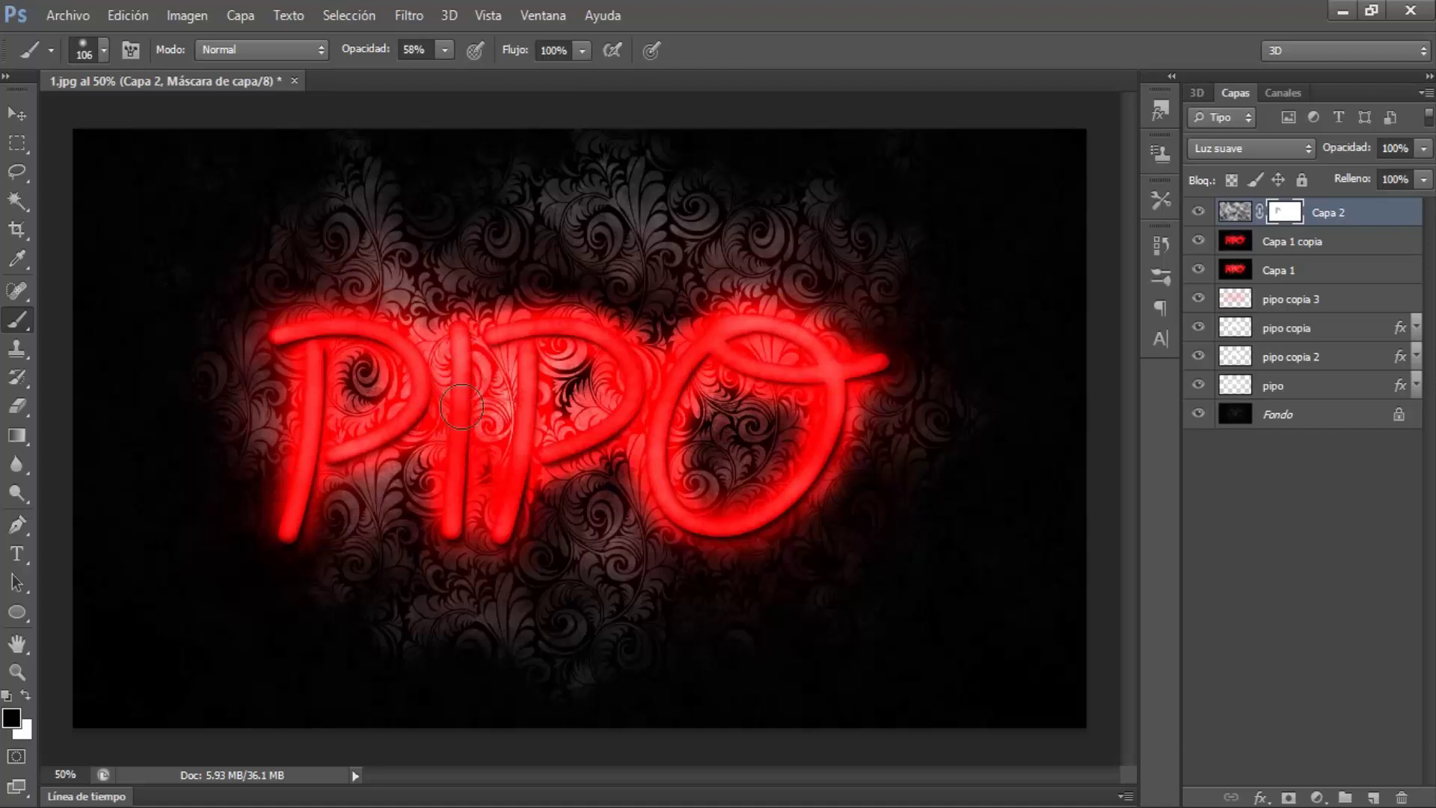
drag(458, 340, 452, 527)
drag(516, 330, 514, 336)
drag(743, 337, 727, 533)
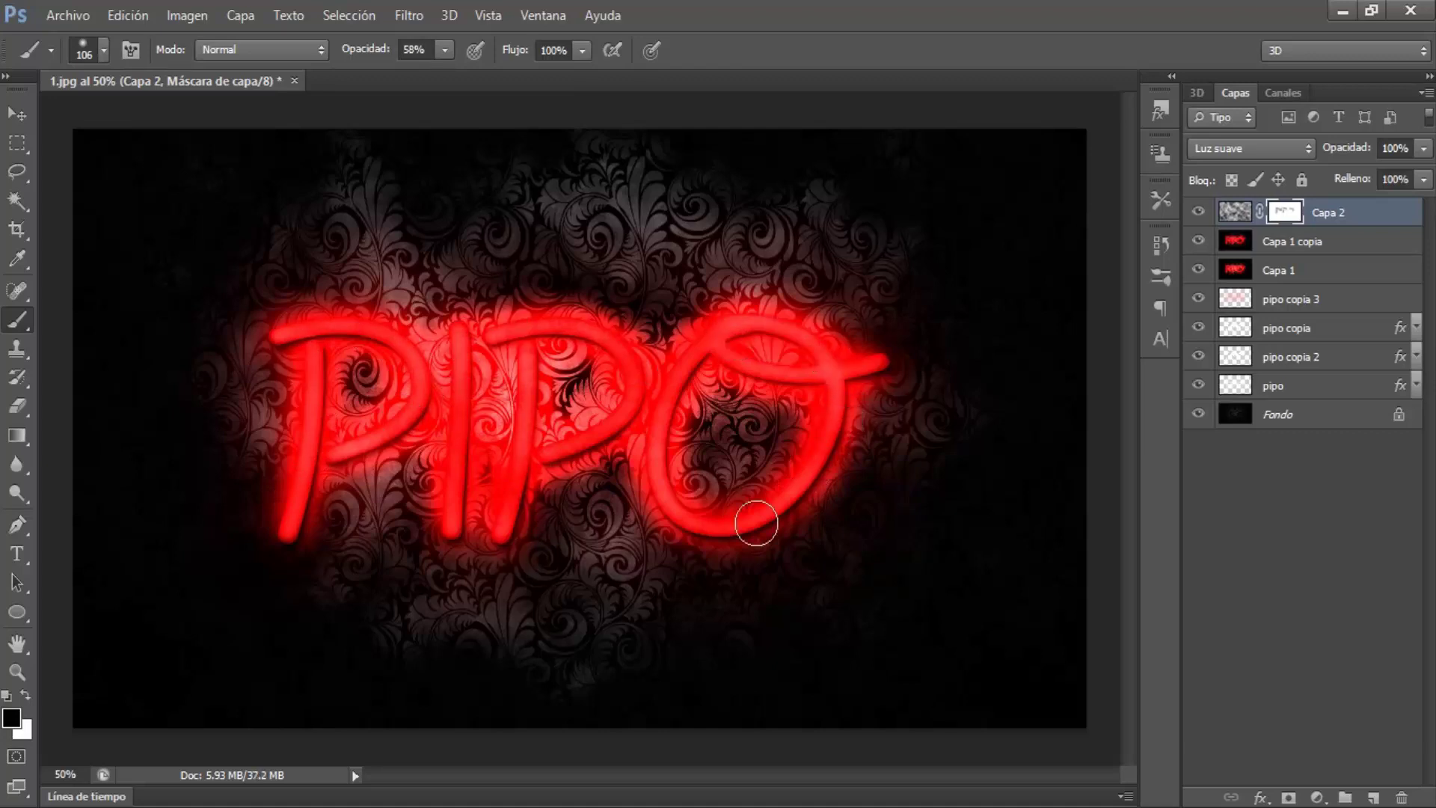
drag(658, 460, 662, 422)
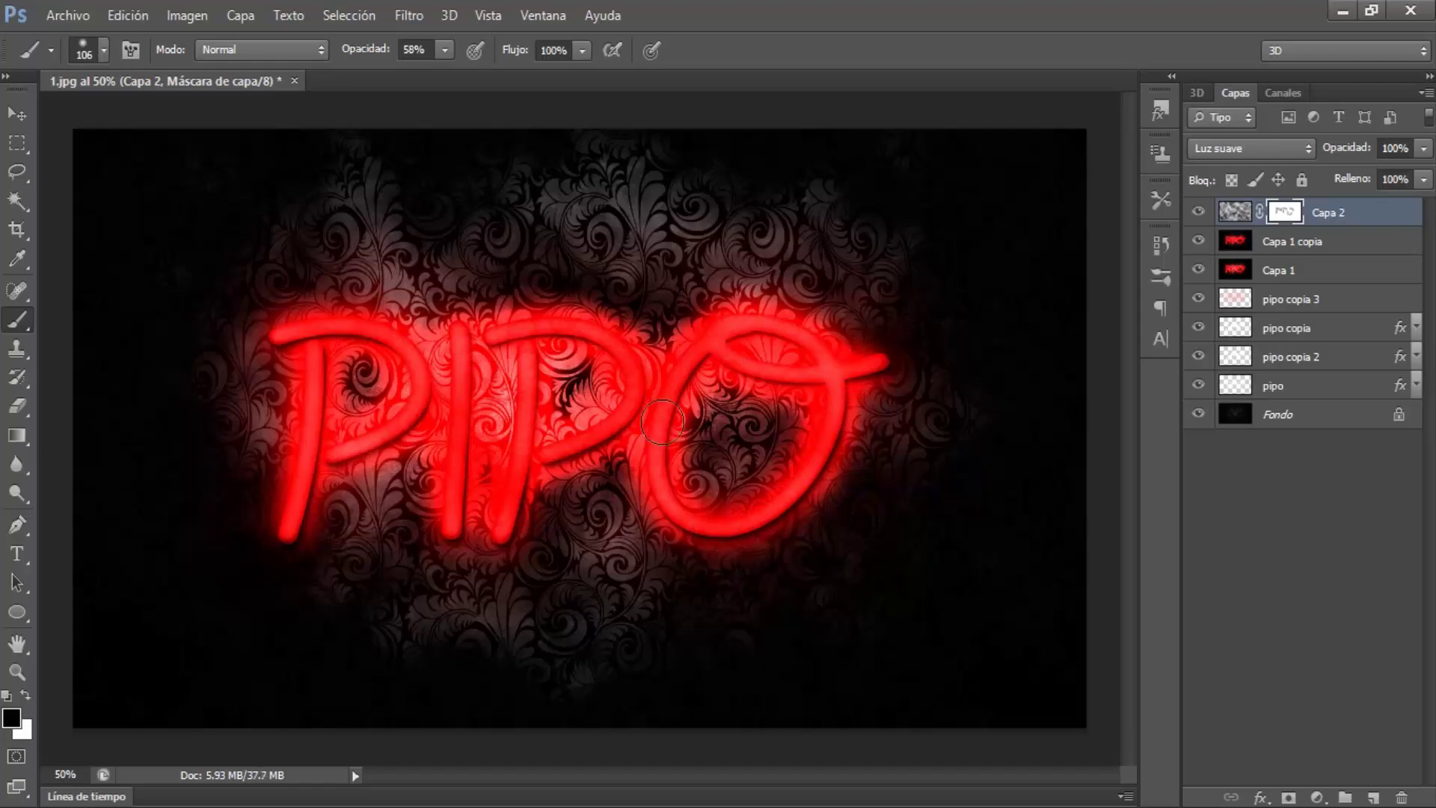